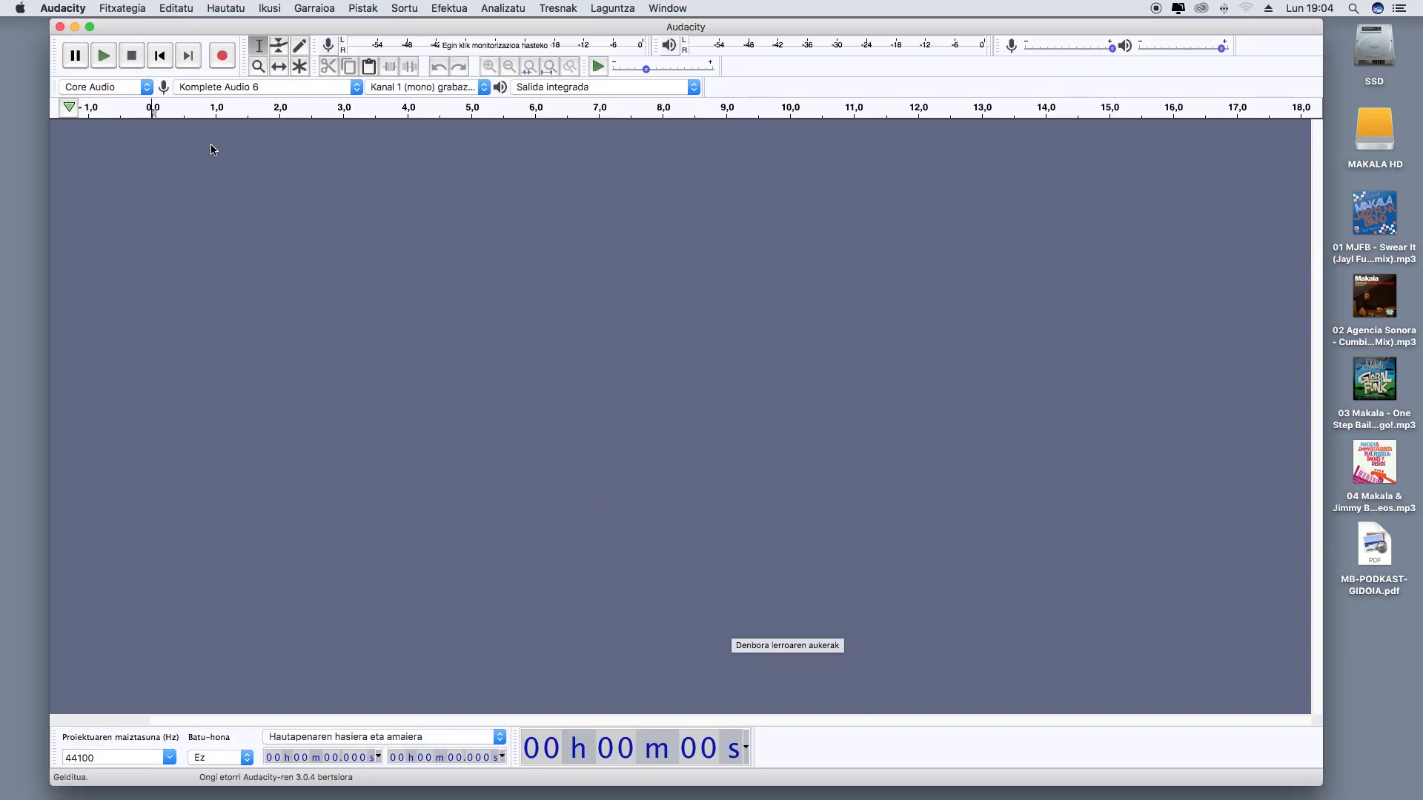
Set the recording device to Micrófono integrado with Salida integrada as the playback device
{"action": "left_click_drag", "start_coordinate": [210, 33], "coordinate": [200, 34]}
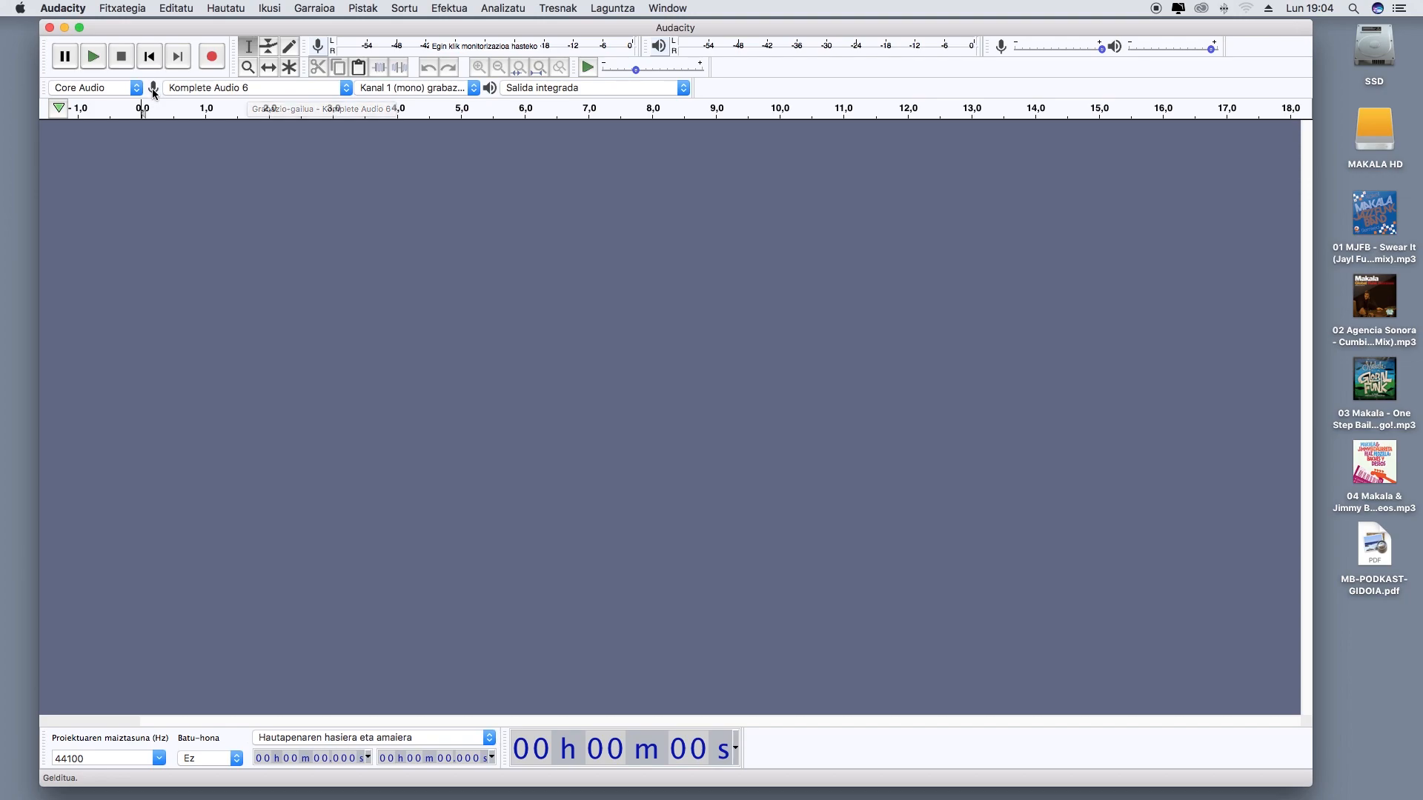
{"action": "left_click", "coordinate": [210, 91]}
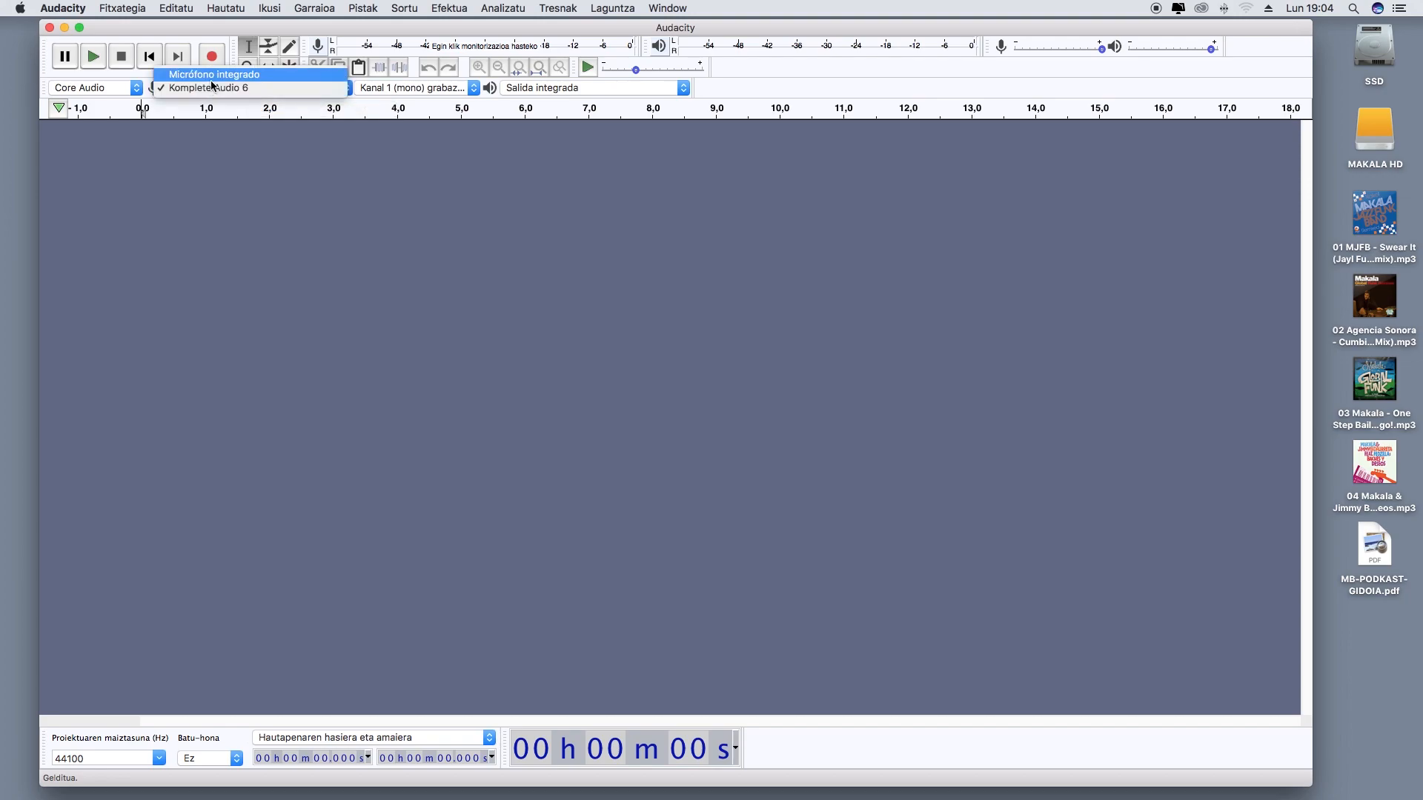
{"action": "left_click", "coordinate": [212, 75]}
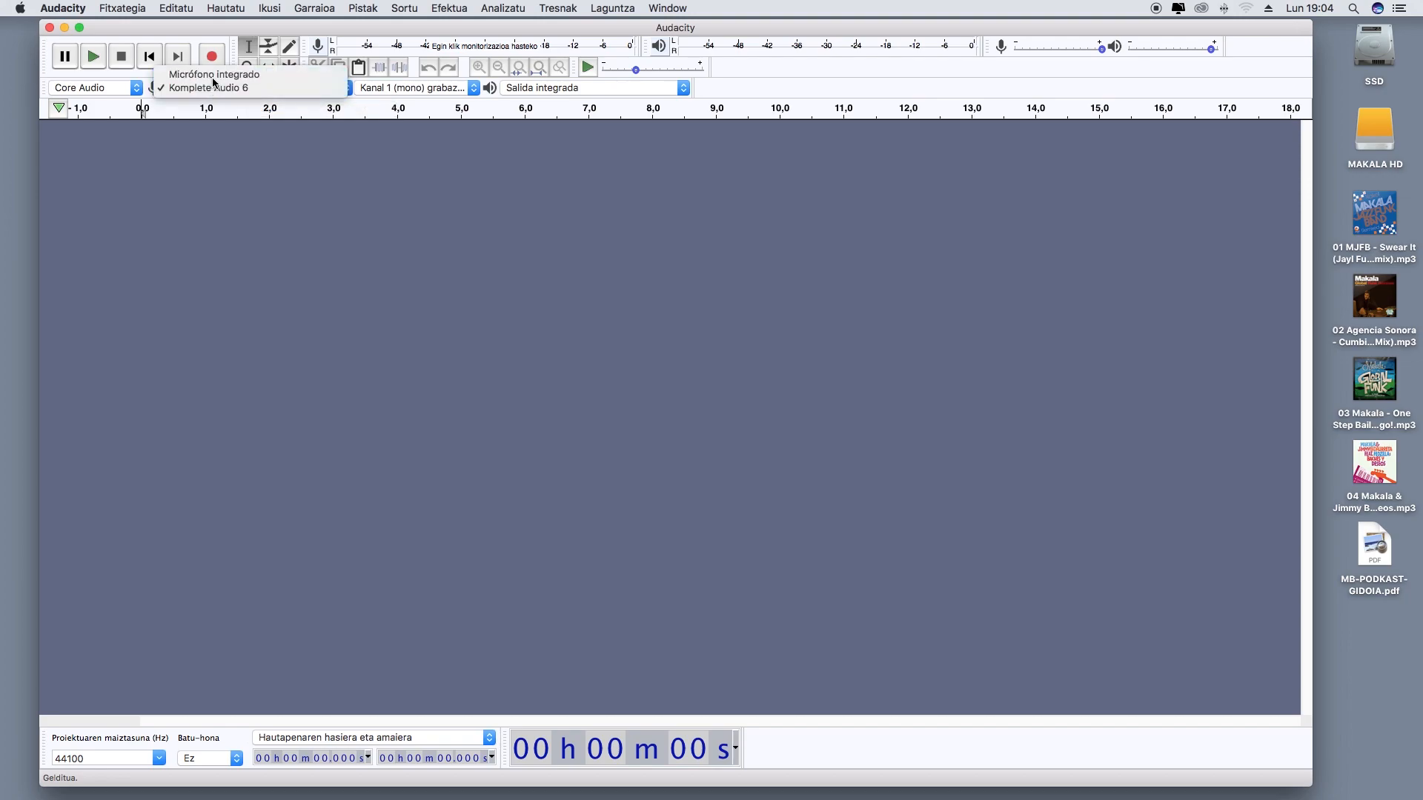
{"action": "left_click", "coordinate": [229, 87]}
{"action": "left_click", "coordinate": [562, 91]}
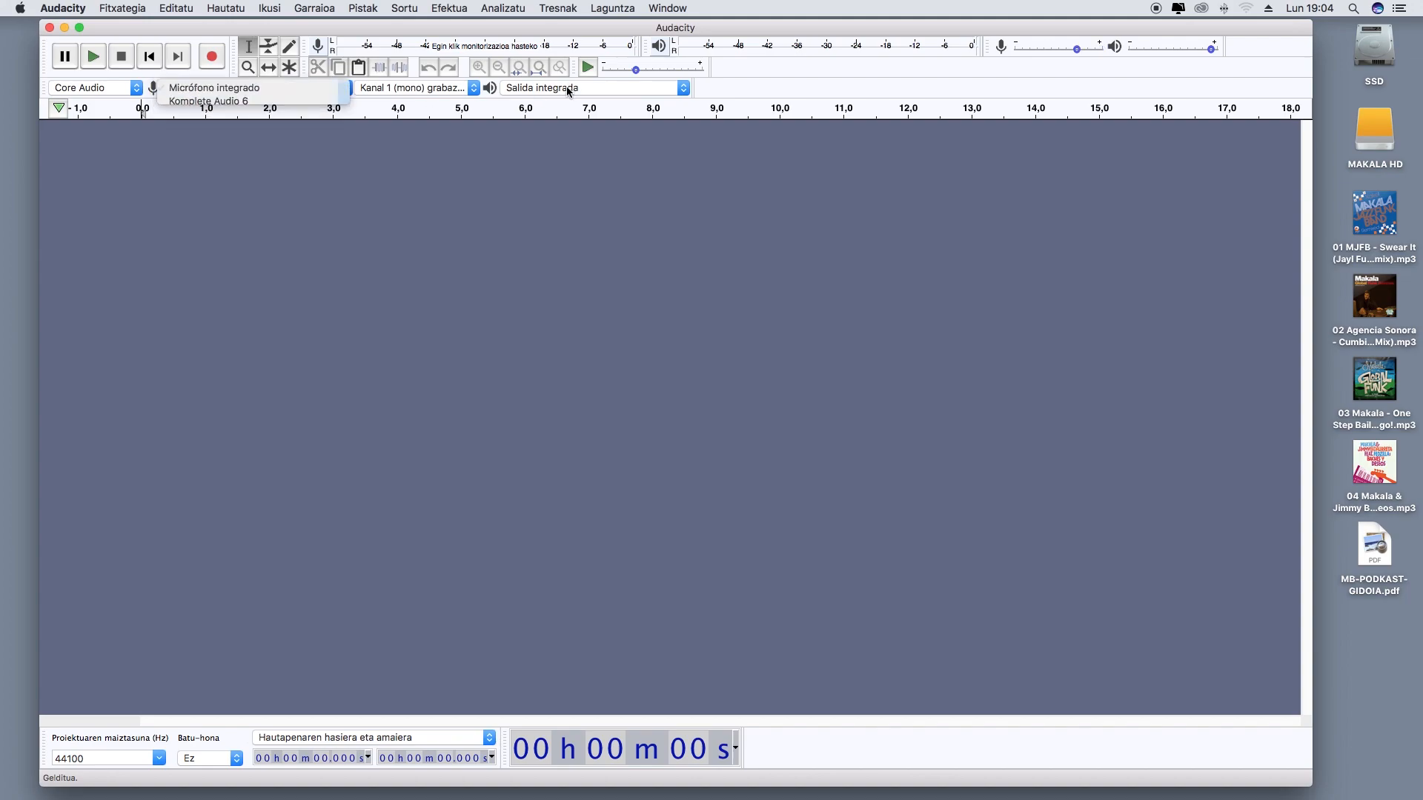
{"action": "left_click", "coordinate": [563, 91]}
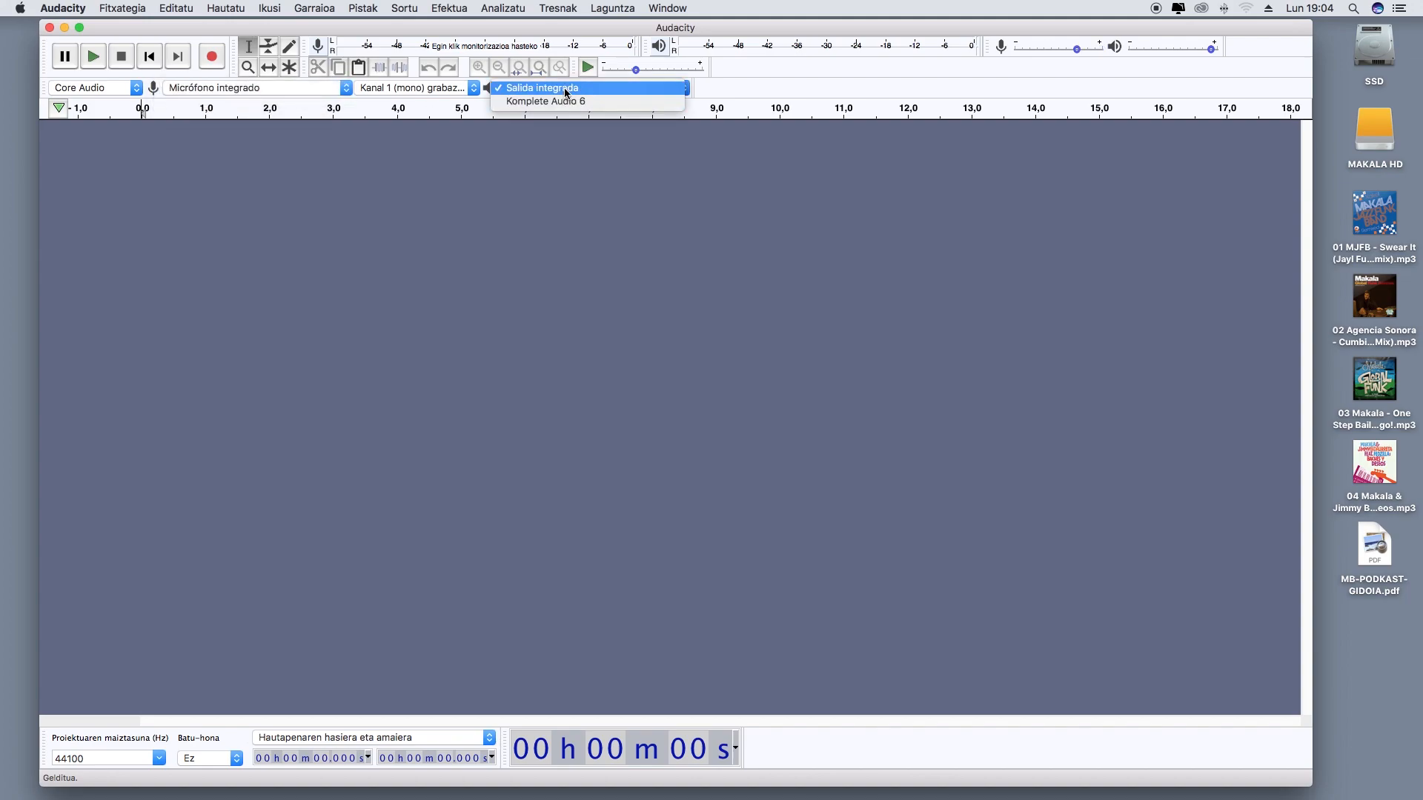
{"action": "left_click", "coordinate": [267, 91]}
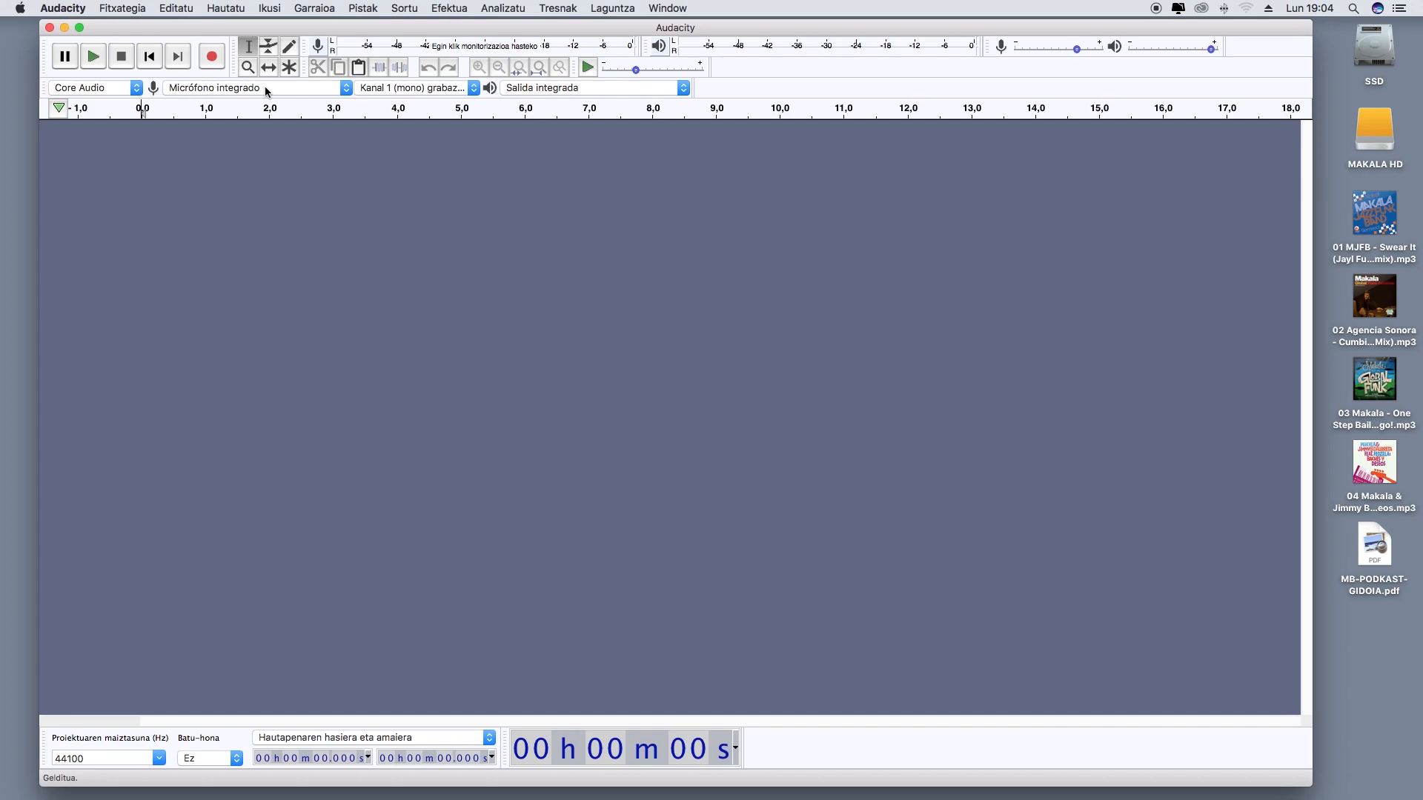
Set both the recording device and the playback device to Komplete Audio 6
{"action": "left_click", "coordinate": [290, 92]}
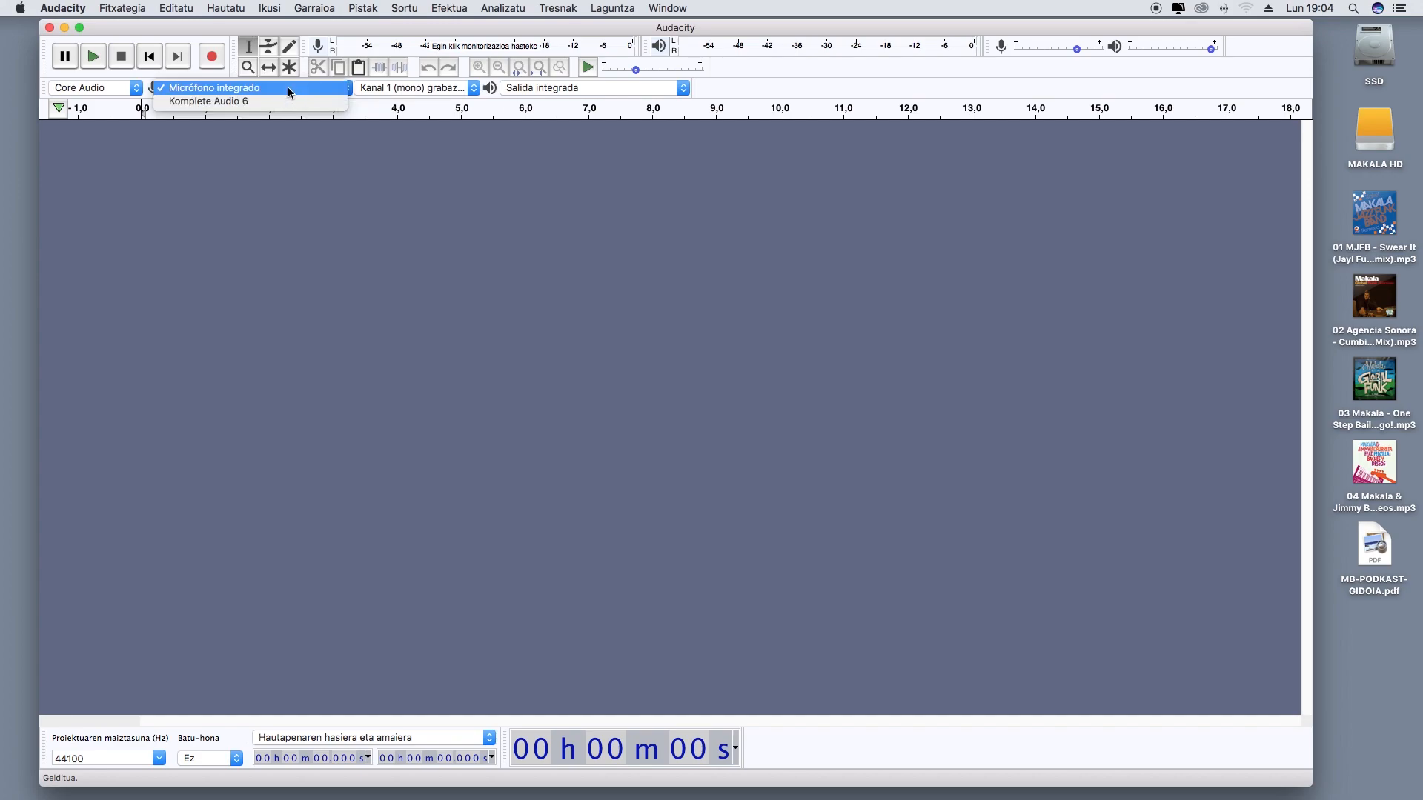
{"action": "left_click", "coordinate": [285, 102]}
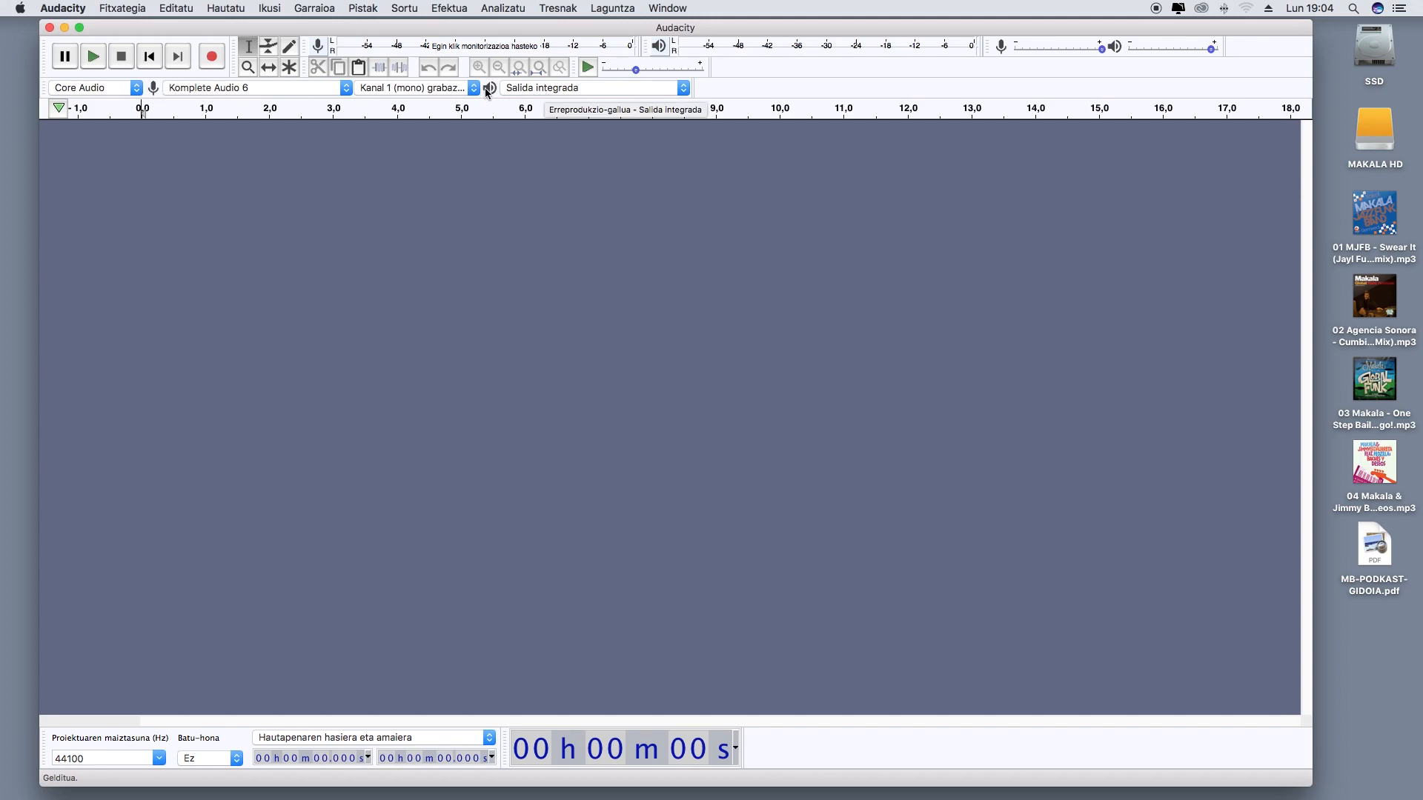
{"action": "left_click", "coordinate": [554, 88]}
{"action": "left_click", "coordinate": [552, 101]}
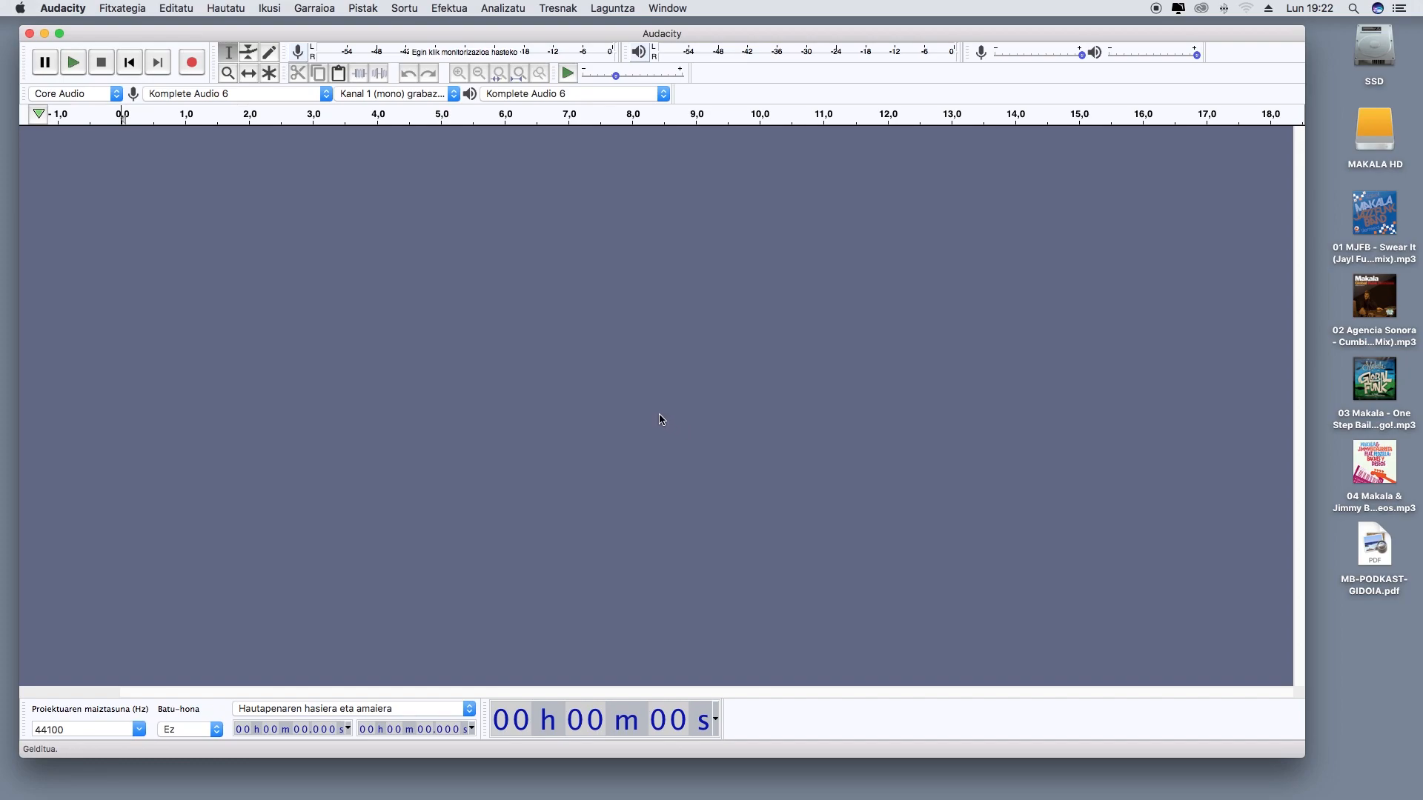
Save the project in Escritorio as an AUP3 file named PODKAST-MUSIKAZ-BLAI-01
{"action": "left_click", "coordinate": [125, 9]}
{"action": "mouse_move", "coordinate": [134, 58]}
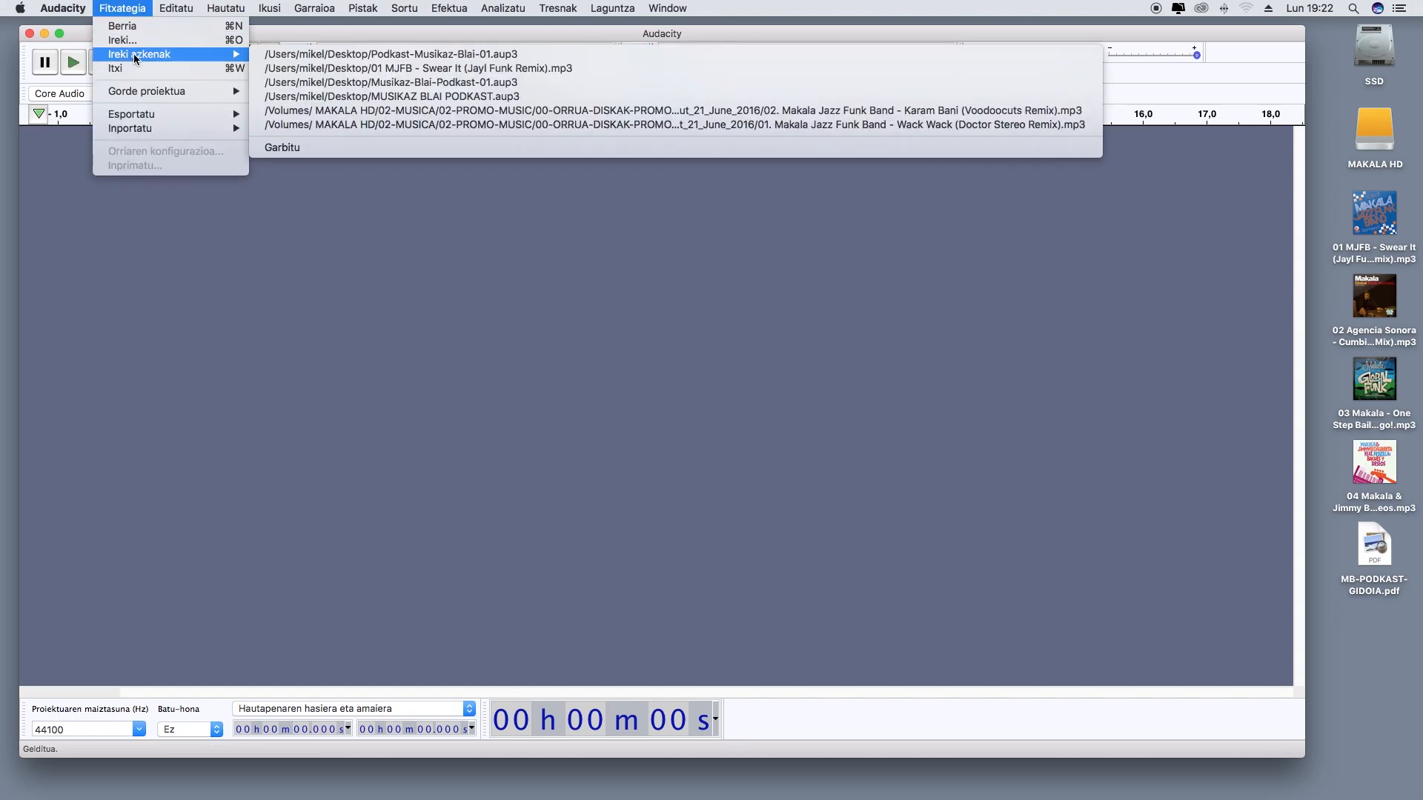
{"action": "mouse_move", "coordinate": [148, 91]}
{"action": "left_click", "coordinate": [319, 105]}
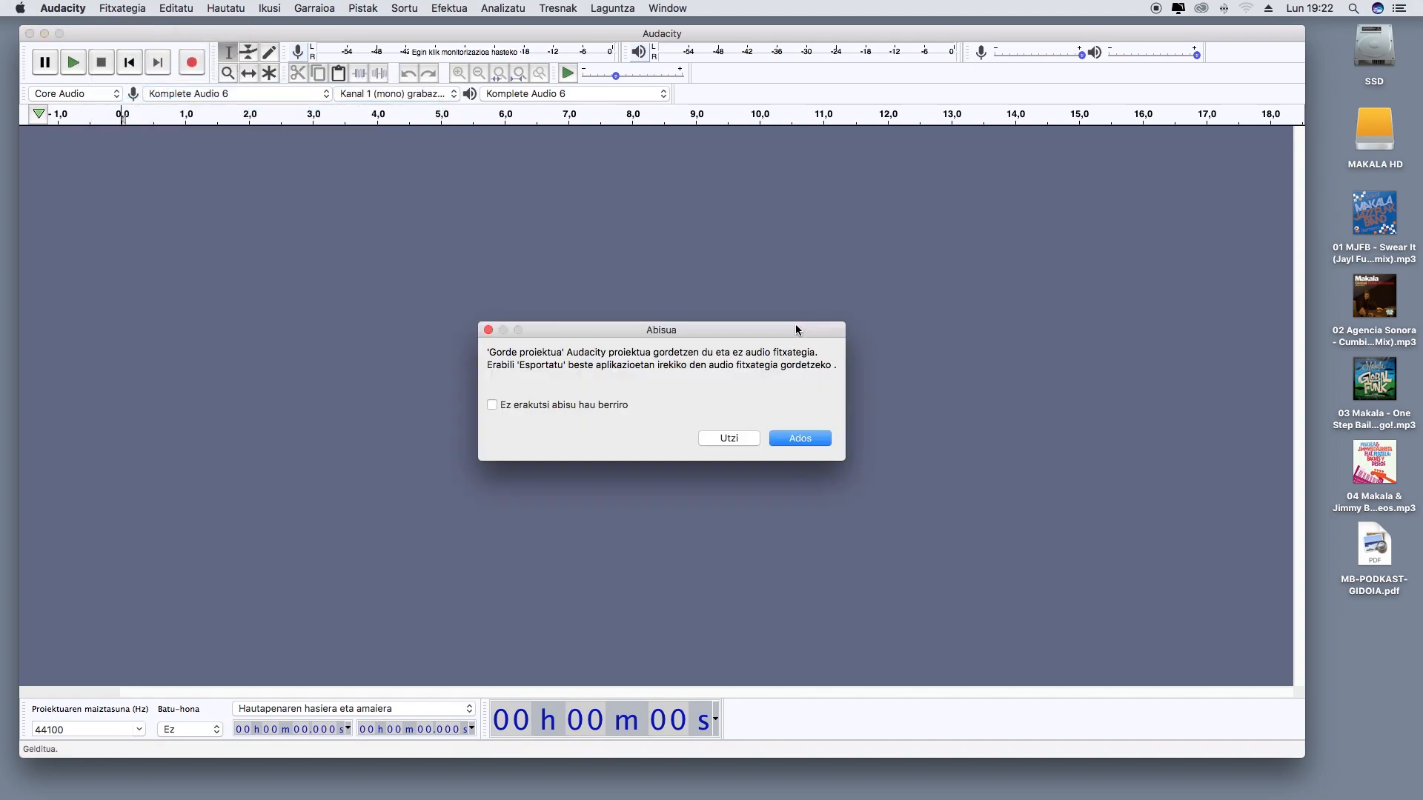
{"action": "left_click", "coordinate": [789, 439]}
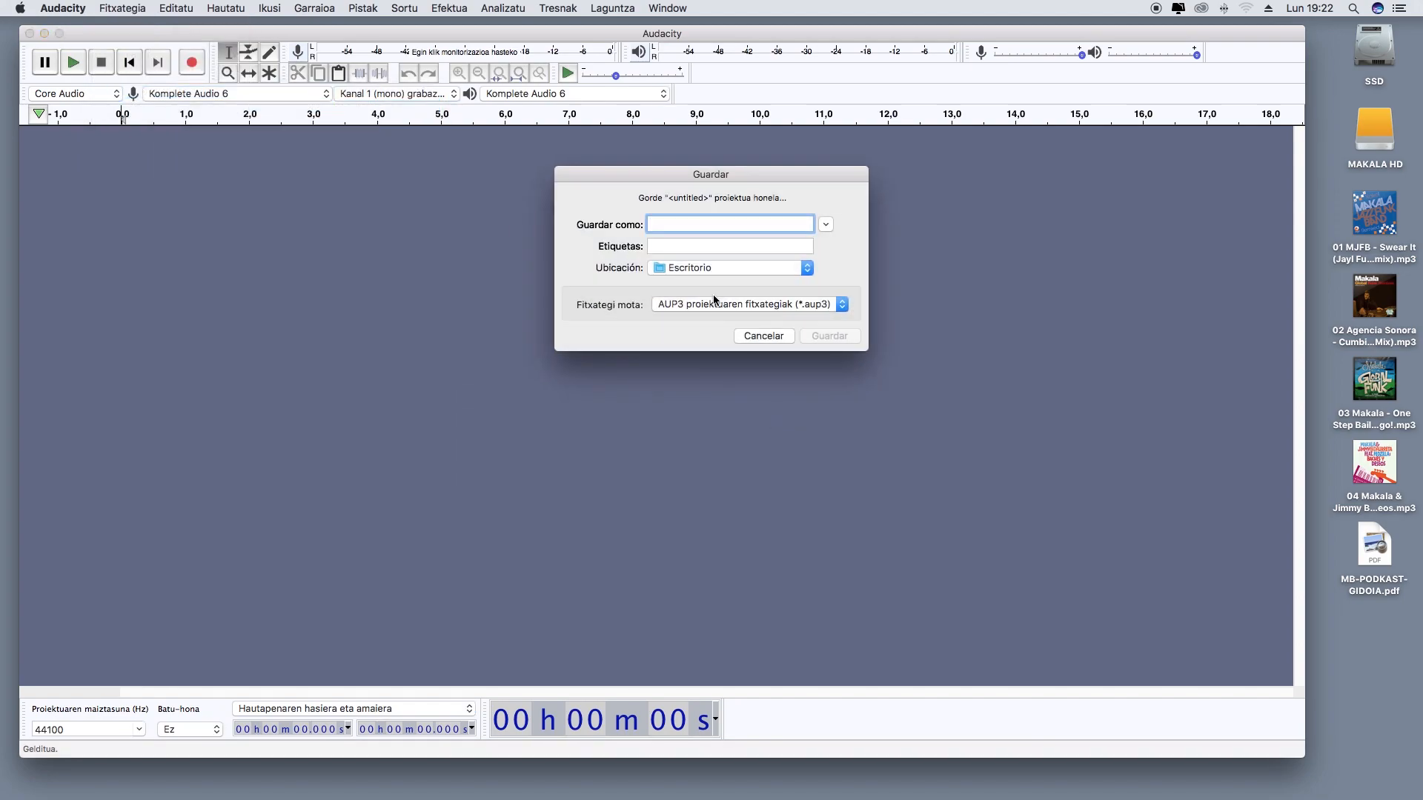
{"action": "type", "text": "PO"}
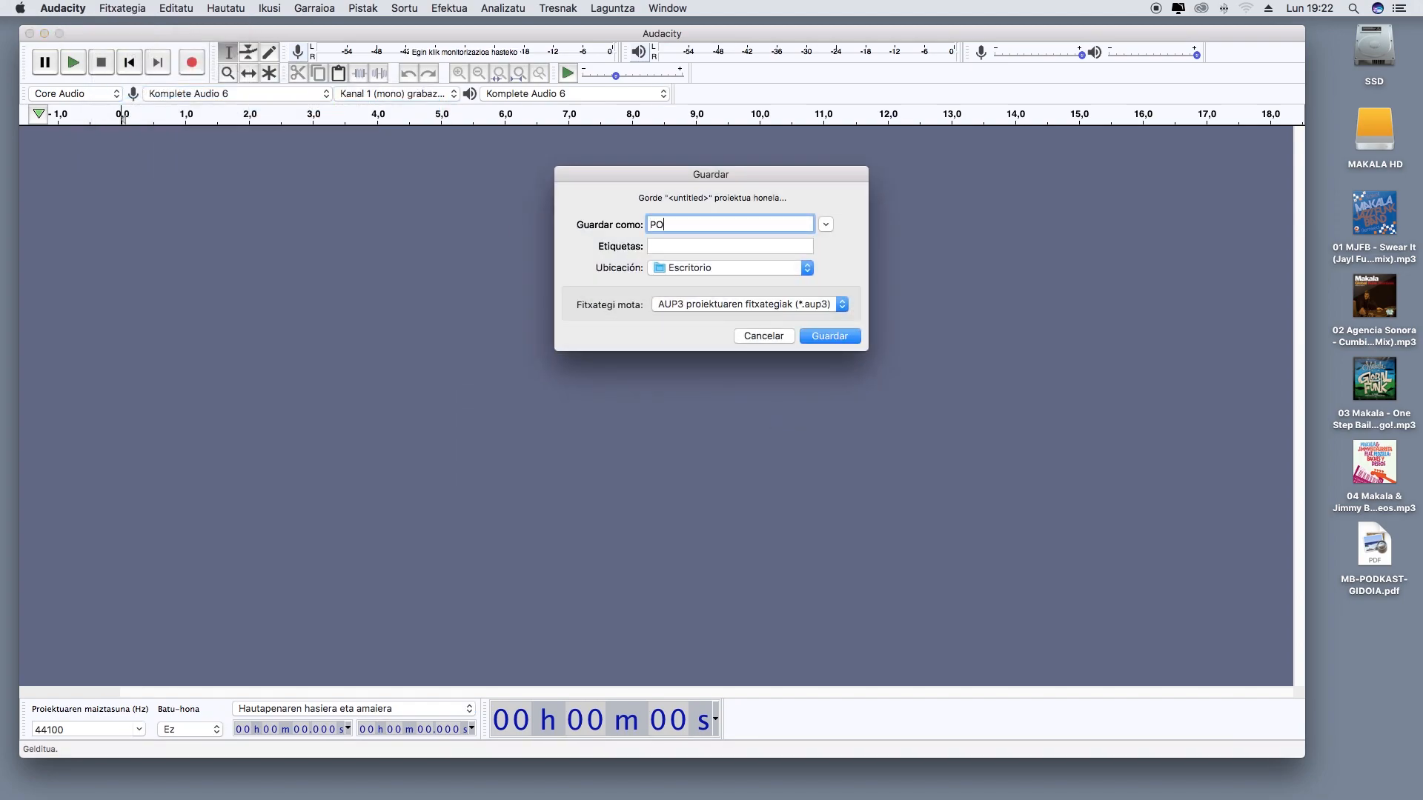
{"action": "type", "text": "DKAST-MUSIKAZ-BLAI-01"}
{"action": "left_click", "coordinate": [833, 338]}
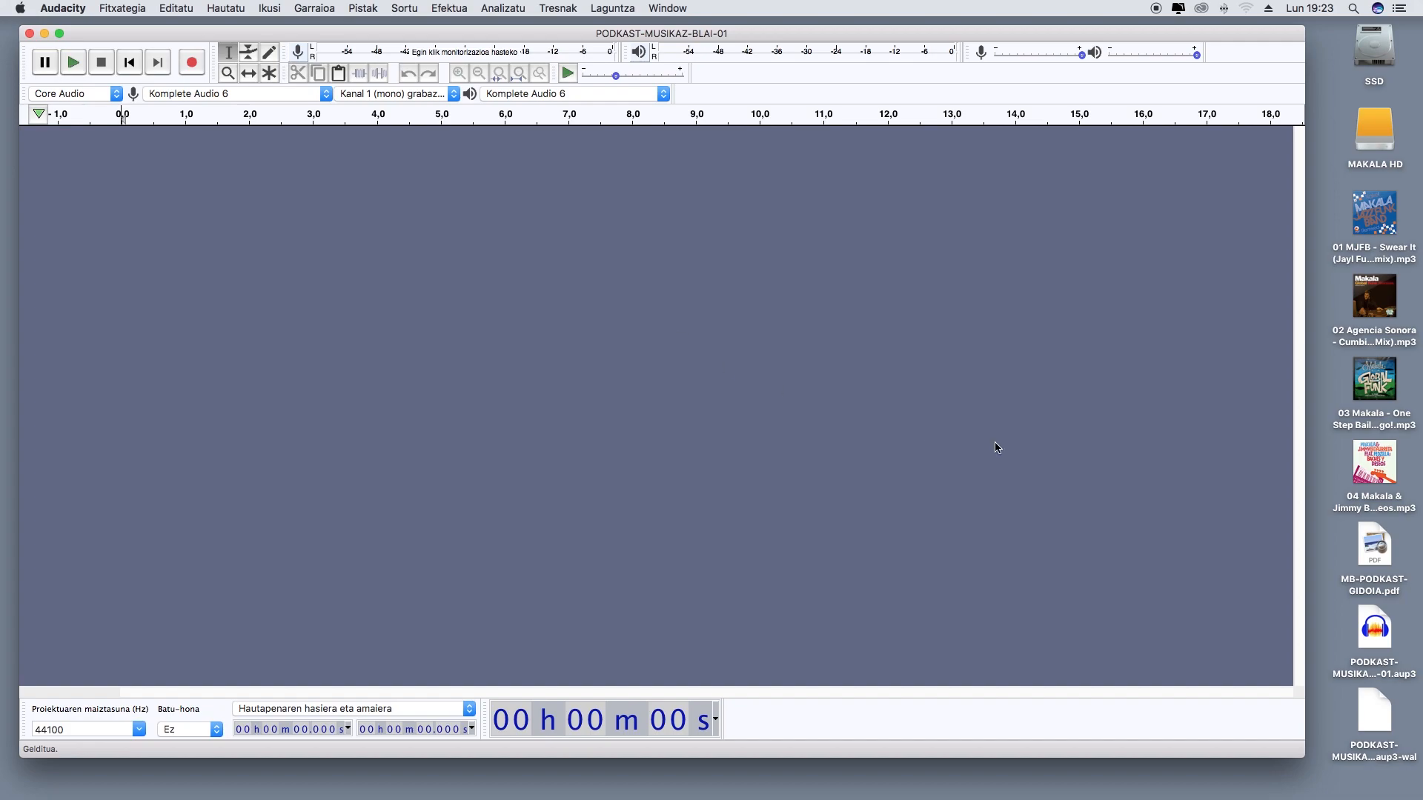
Open MB-PODKAST-GIDOIA.pdf from the desktop and arrange it side by side with a narrowed Audacity window
{"action": "double_click", "coordinate": [1375, 549]}
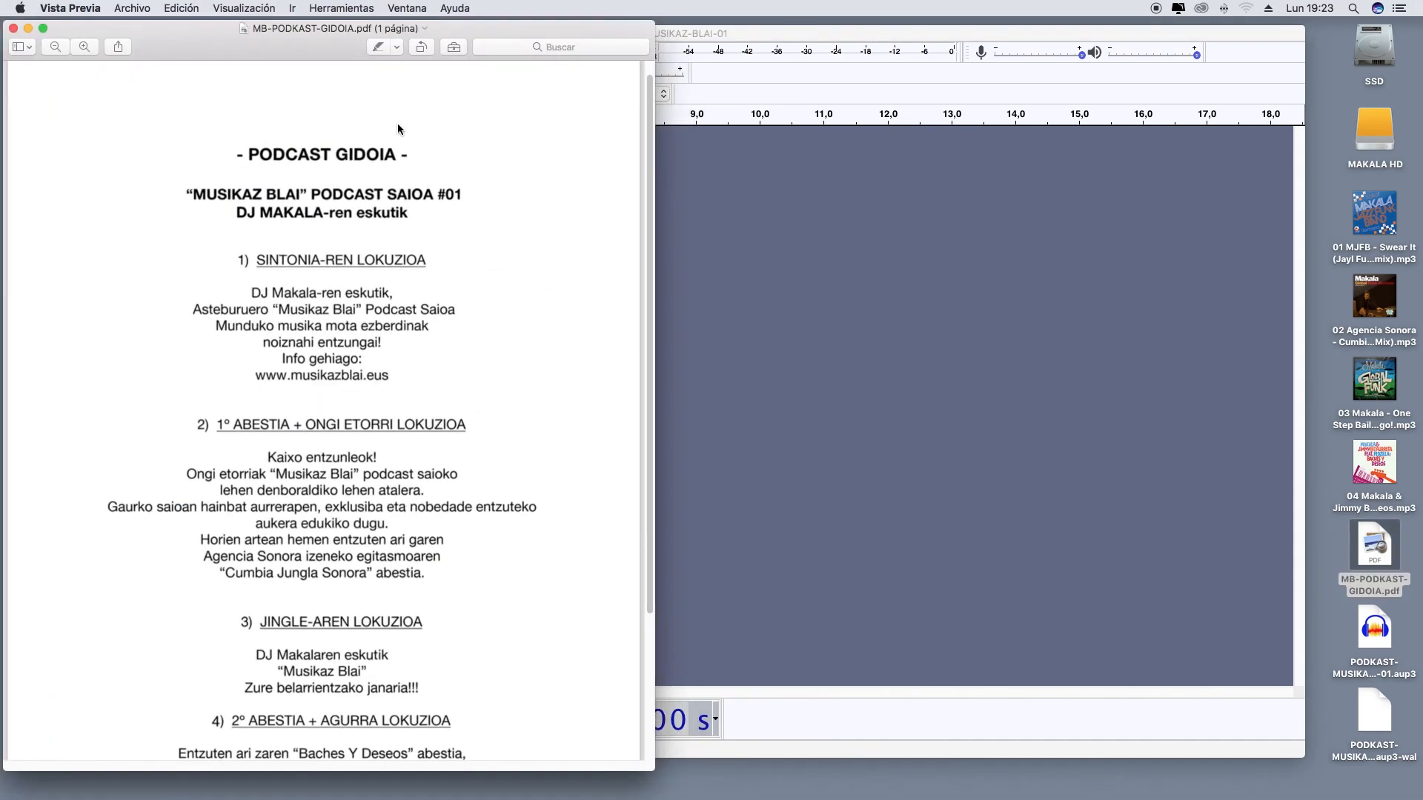
{"action": "left_click_drag", "start_coordinate": [284, 42], "coordinate": [1044, 34]}
{"action": "left_click", "coordinate": [597, 327]}
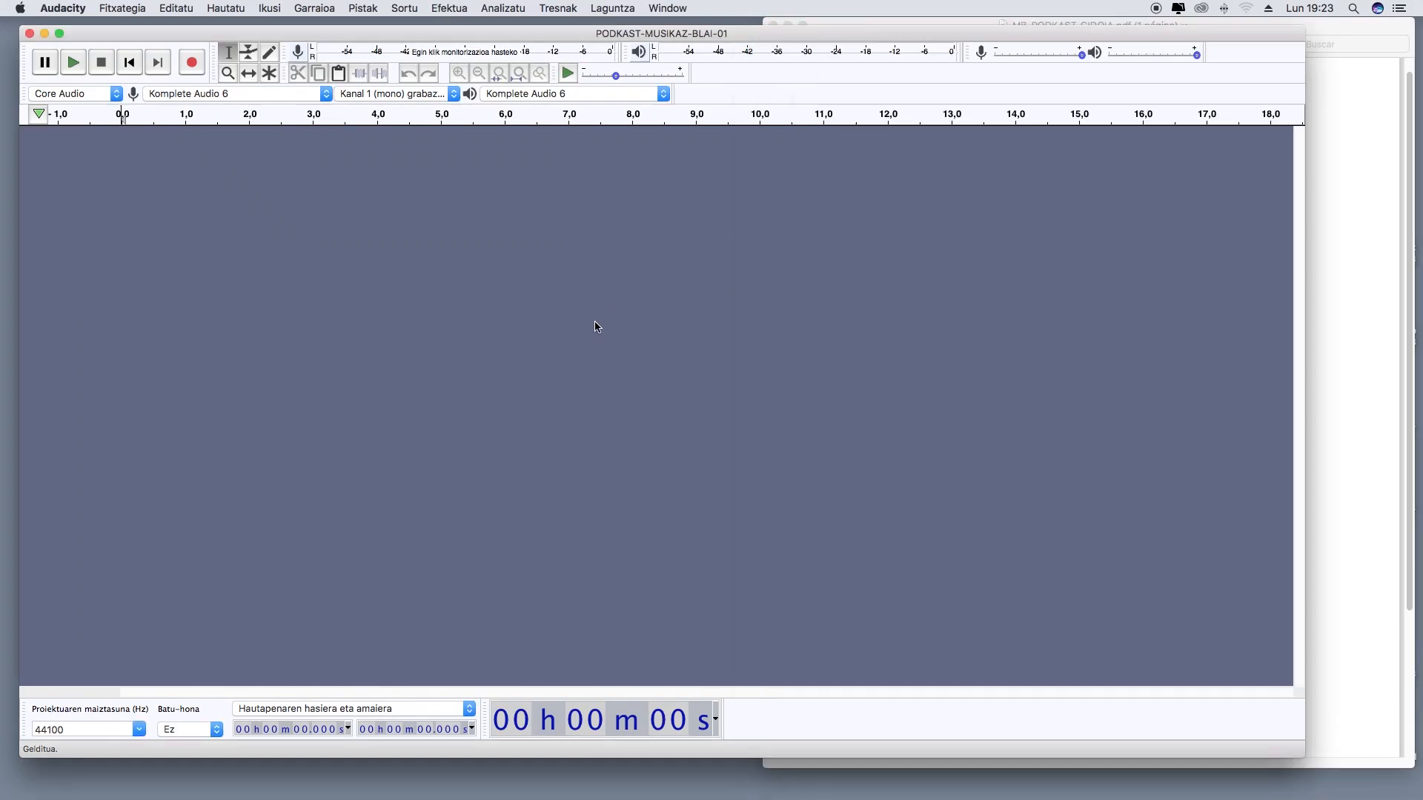
{"action": "left_click_drag", "start_coordinate": [1298, 755], "coordinate": [756, 791]}
{"action": "left_click_drag", "start_coordinate": [1034, 48], "coordinate": [1029, 54]}
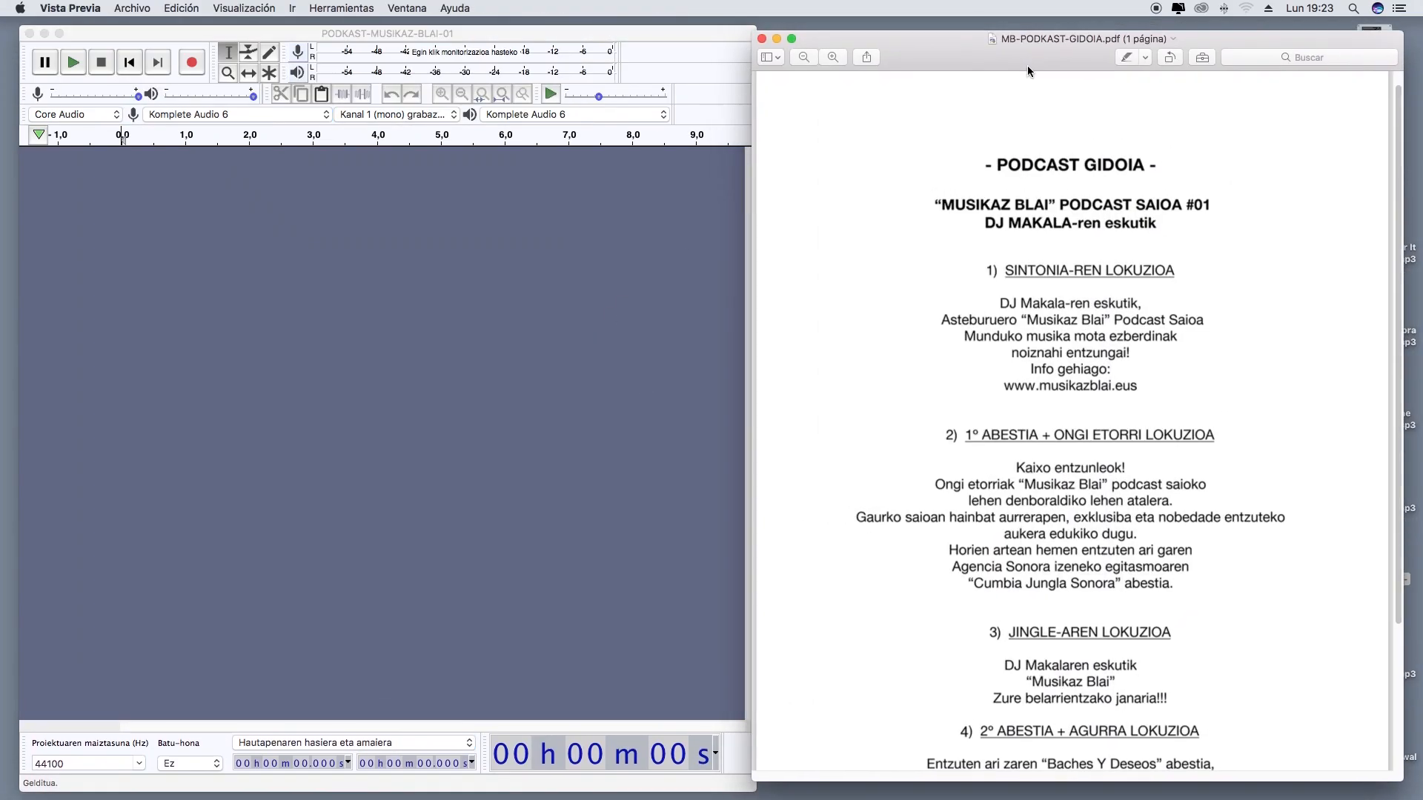
Read through the podcast script's four sections and return to its beginning
{"action": "scroll", "coordinate": [1087, 411], "scroll_direction": "down", "scroll_amount": 3}
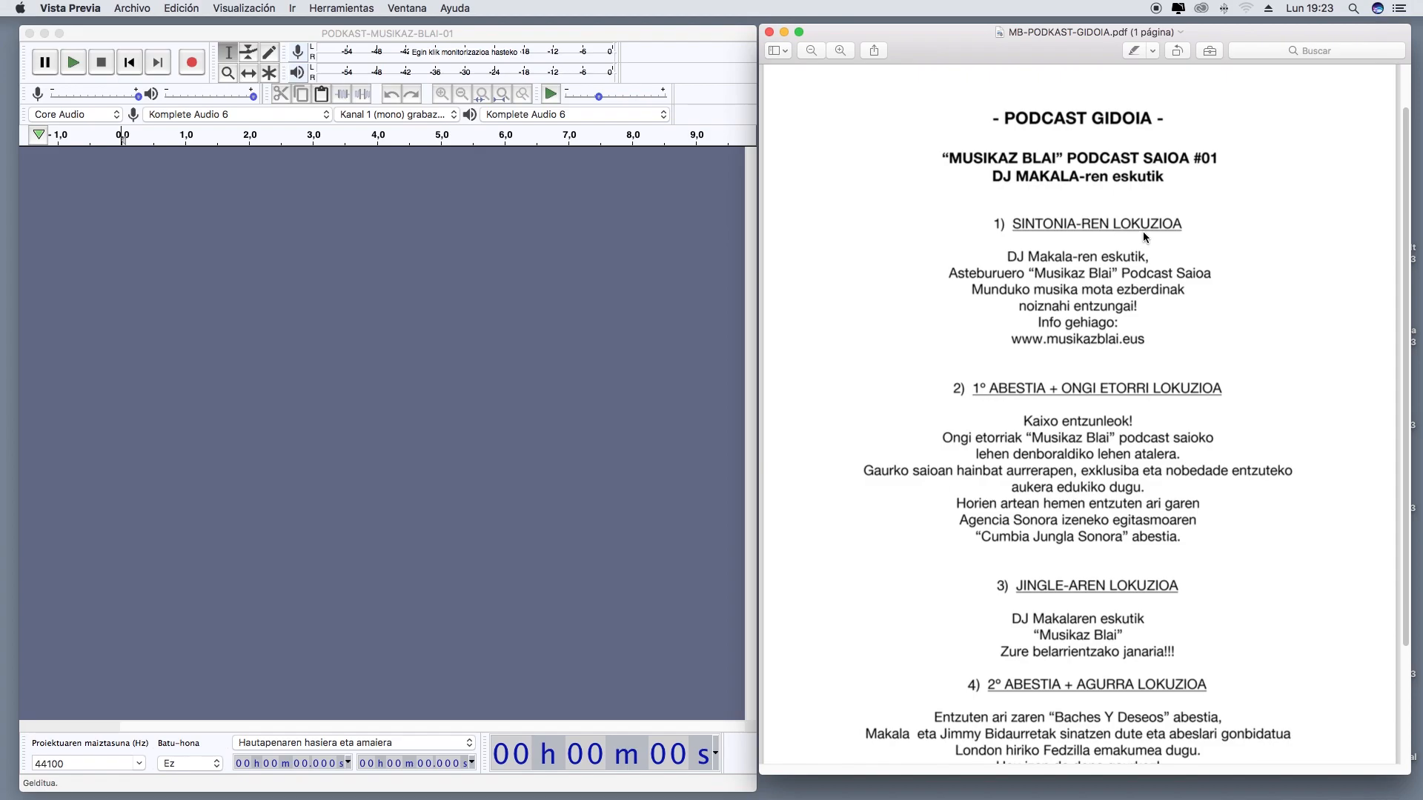
{"action": "scroll", "coordinate": [1074, 393], "scroll_direction": "down", "scroll_amount": 2}
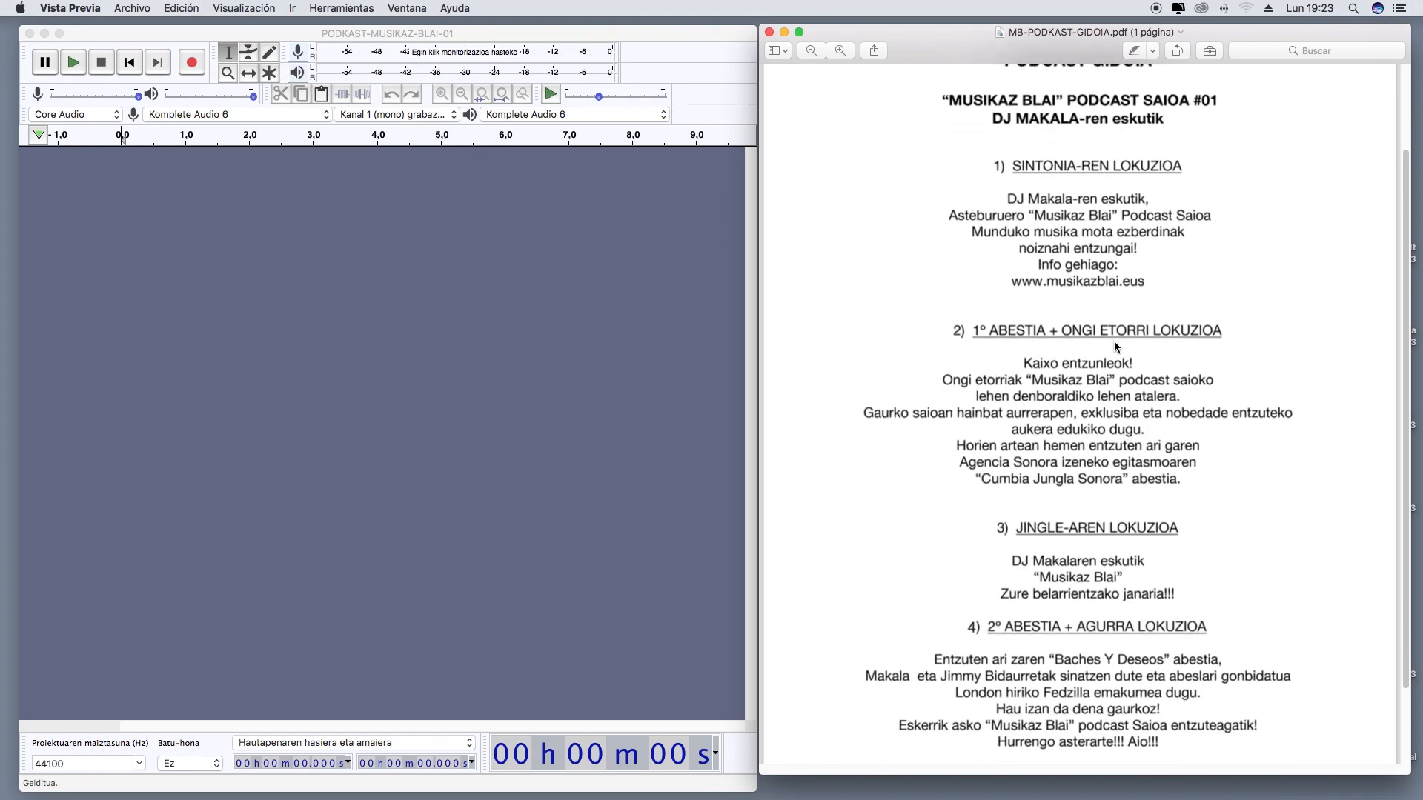
{"action": "scroll", "coordinate": [1150, 343], "scroll_direction": "down", "scroll_amount": 3}
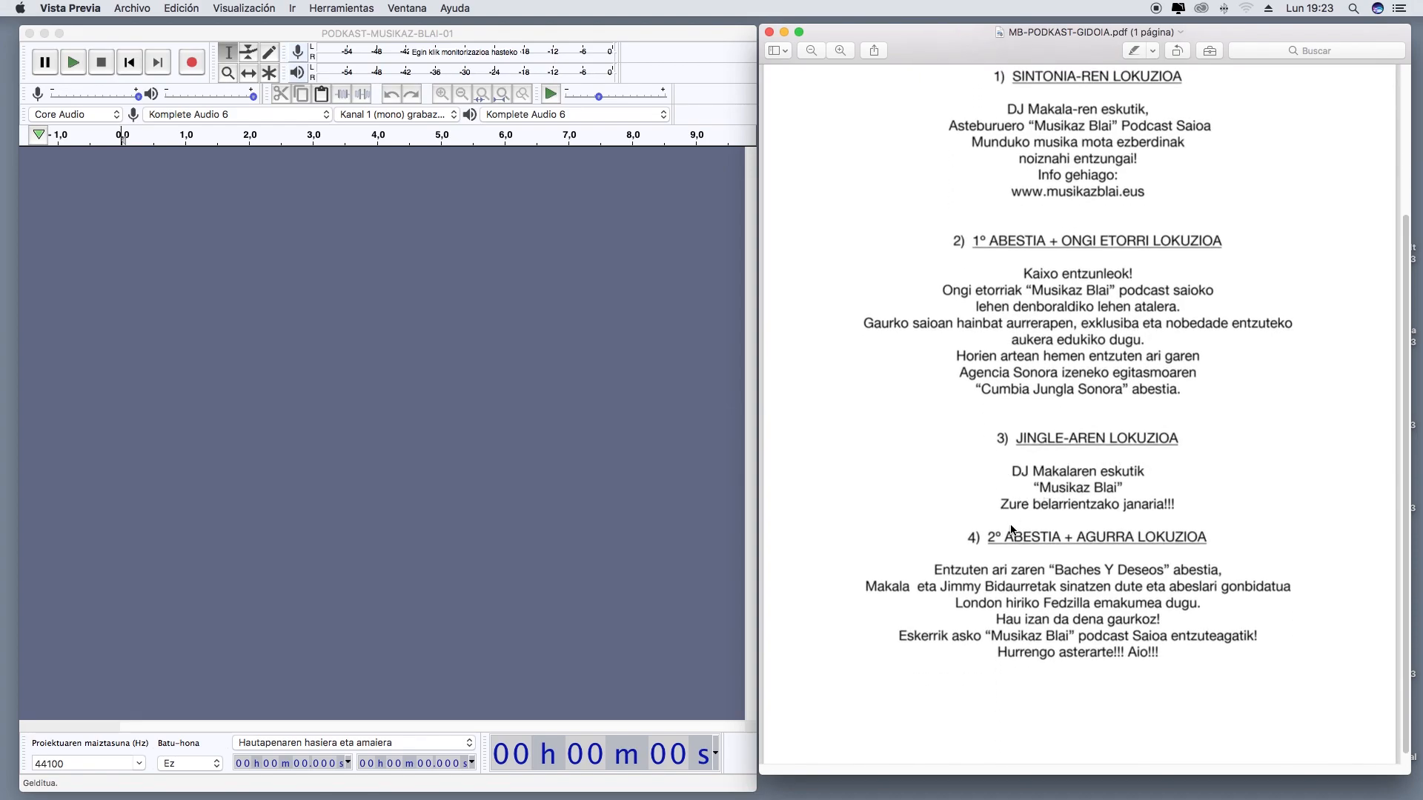
{"action": "scroll", "coordinate": [986, 539], "scroll_direction": "down", "scroll_amount": 1}
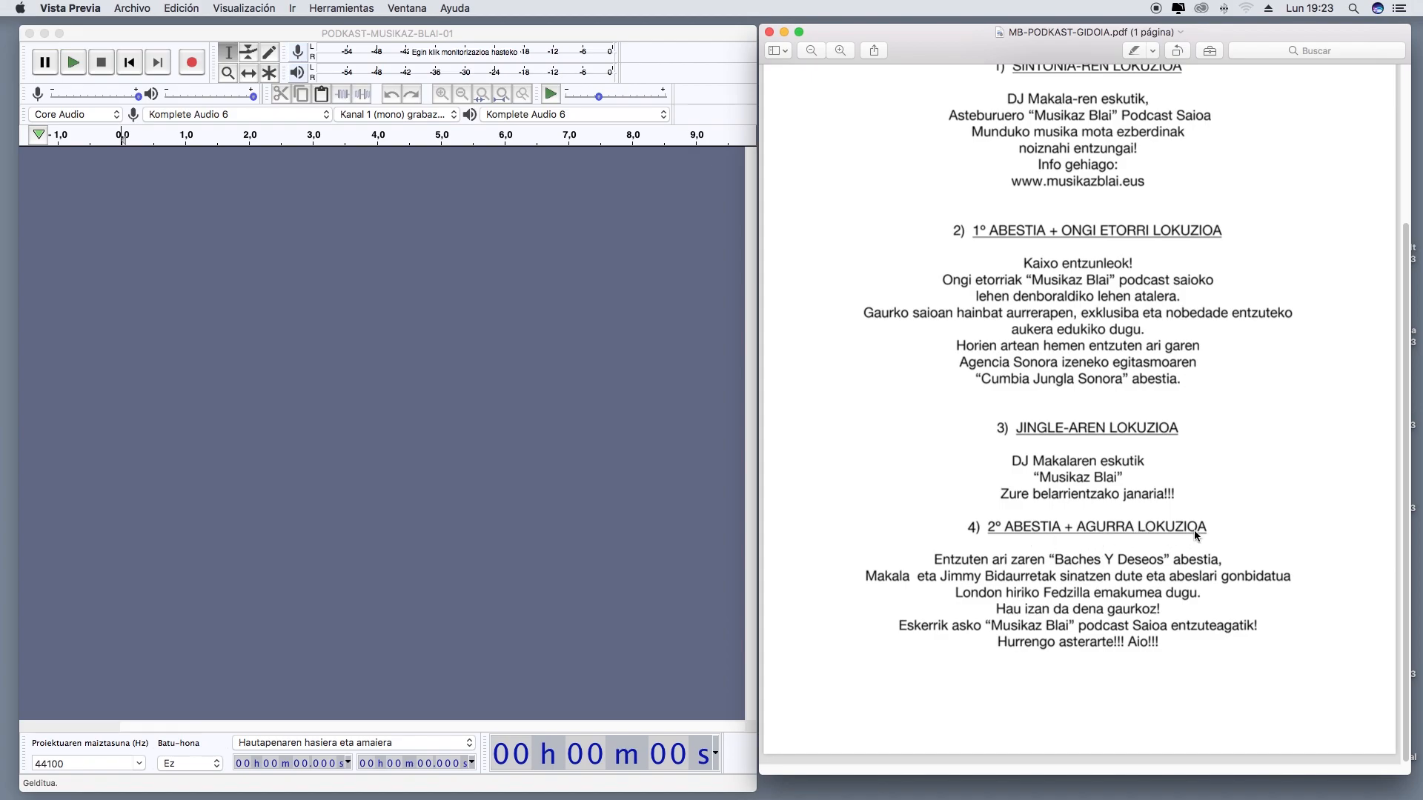
{"action": "scroll", "coordinate": [1194, 531], "scroll_direction": "up", "scroll_amount": 5}
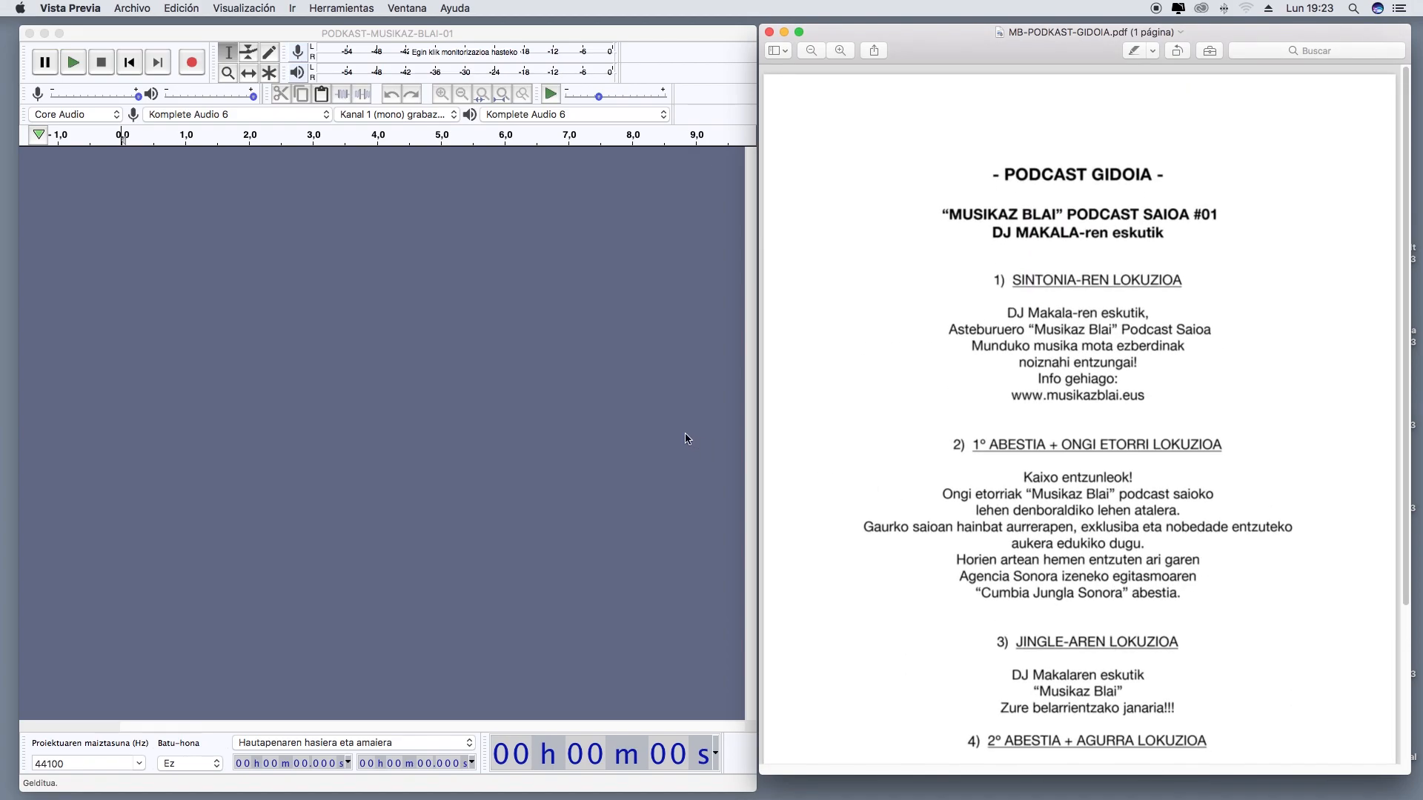
Switch to Audacity and record the script's first voice-over on a new track with Kanal 1 (mono) grabazioa as the channel setting
{"action": "left_click", "coordinate": [609, 404]}
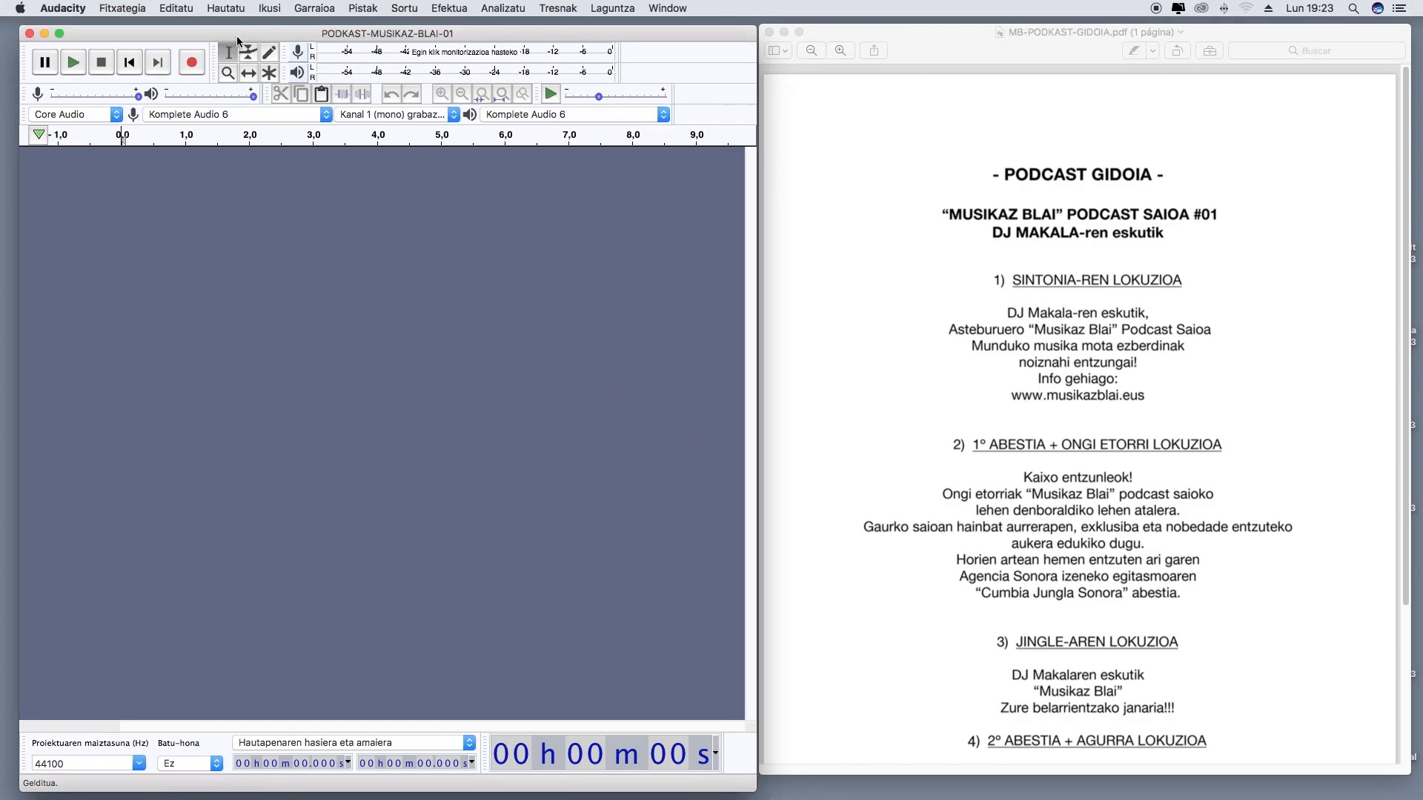
{"action": "left_click_drag", "start_coordinate": [247, 36], "coordinate": [245, 33]}
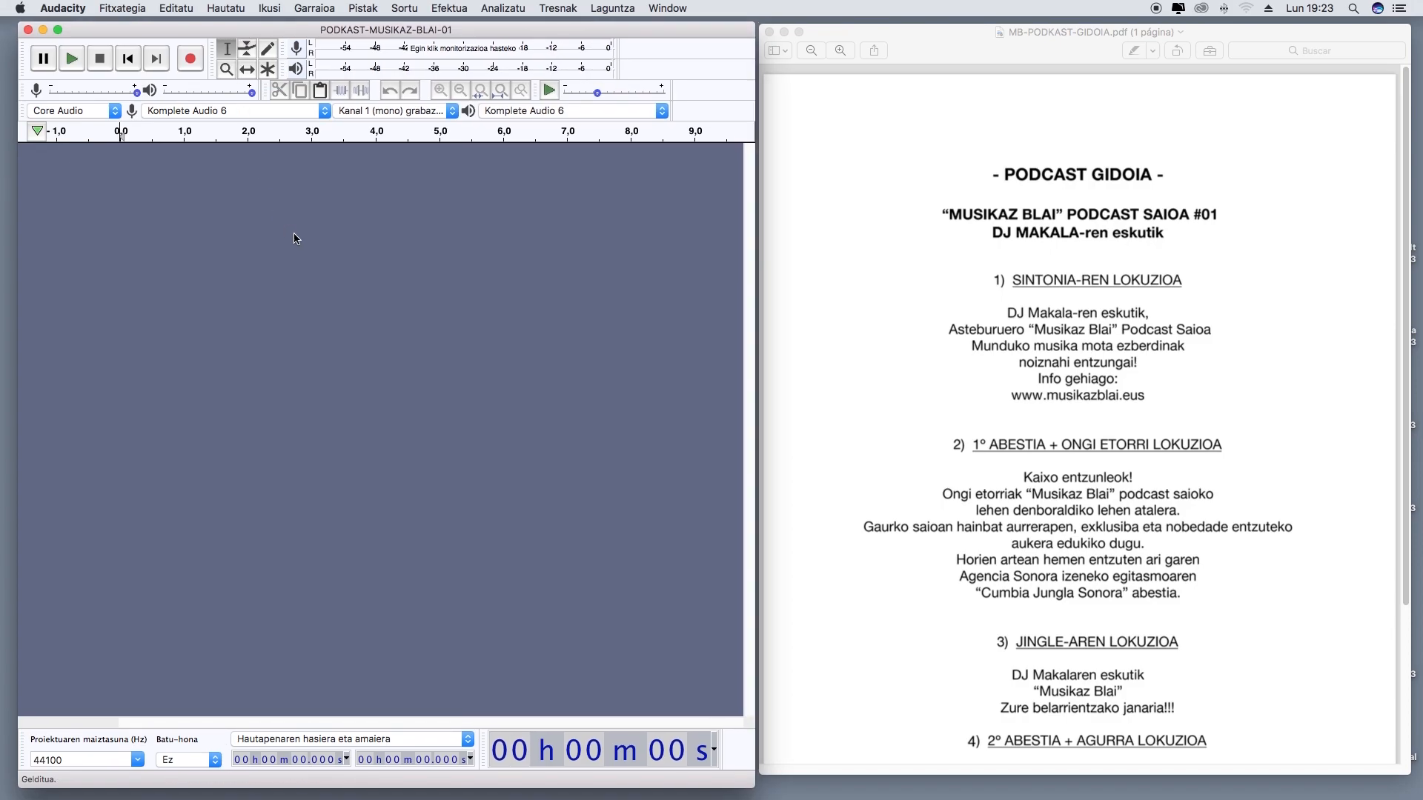
{"action": "left_click", "coordinate": [407, 112]}
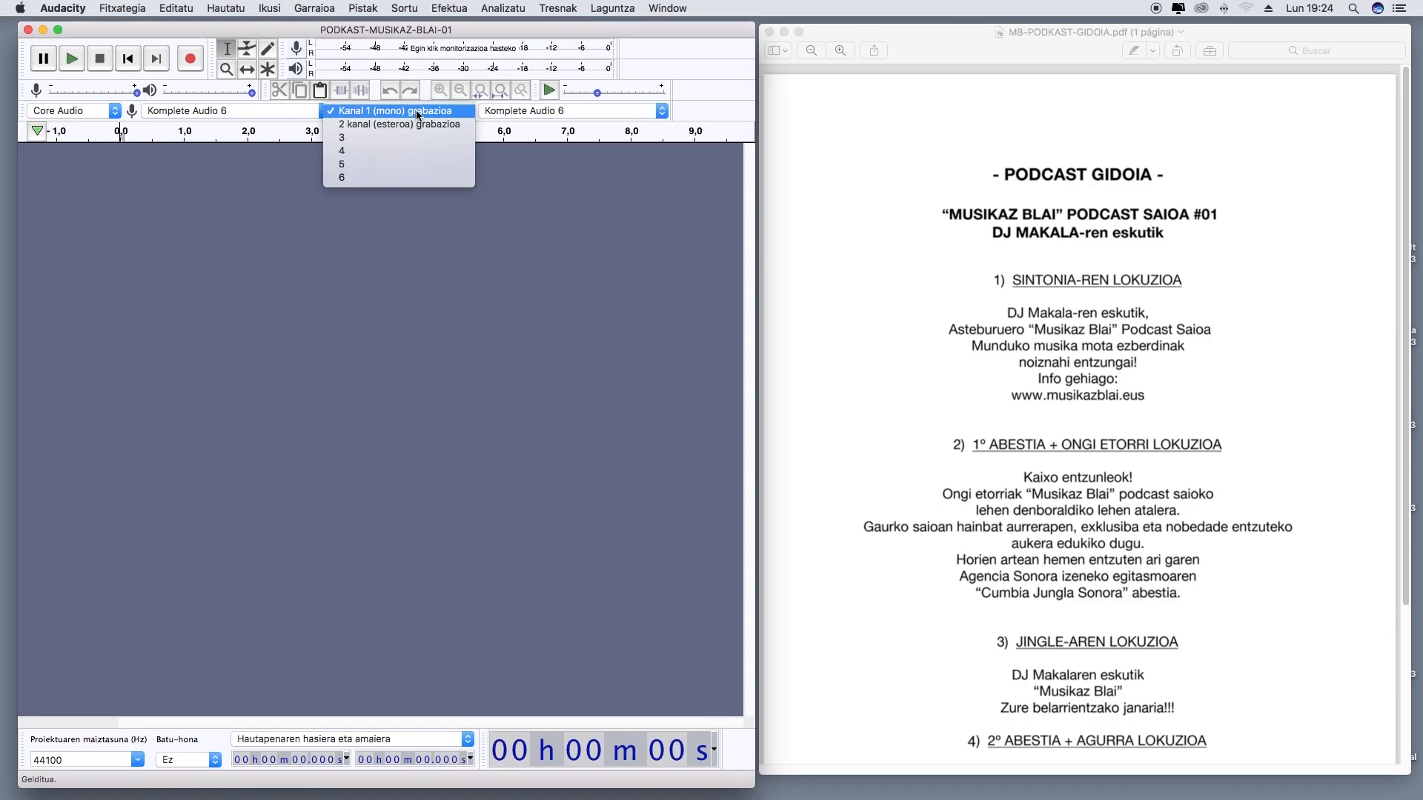
{"action": "left_click", "coordinate": [409, 115]}
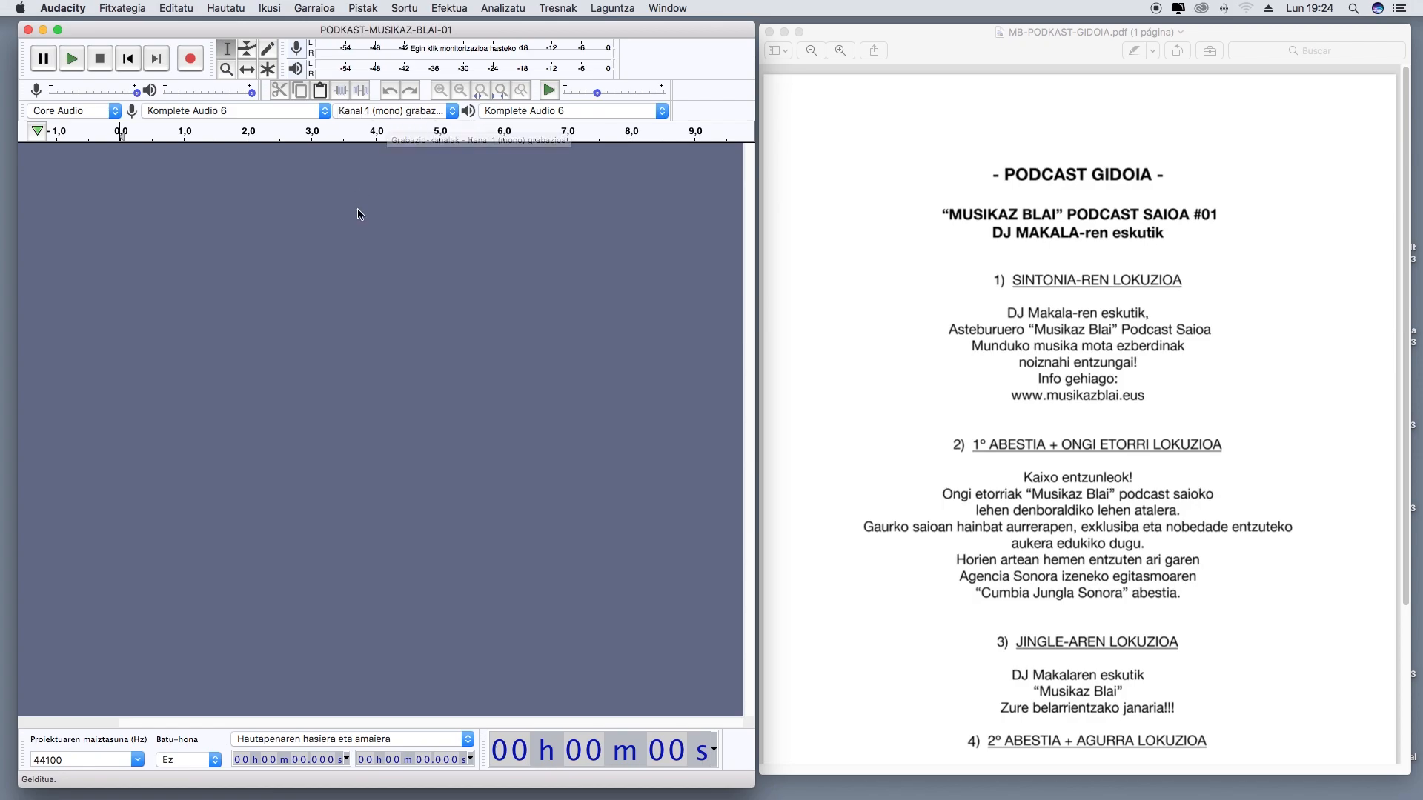
{"action": "left_click", "coordinate": [191, 60]}
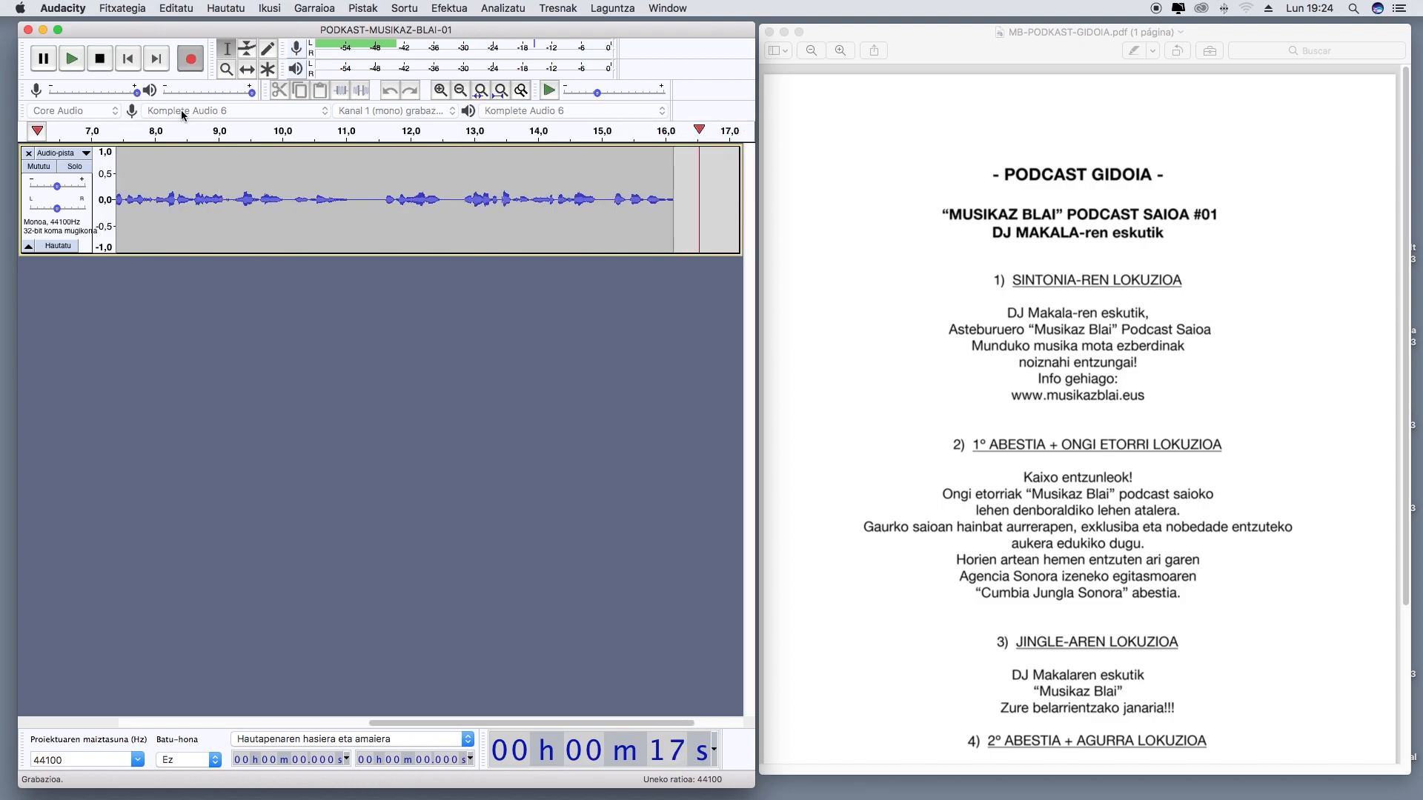
{"action": "left_click", "coordinate": [97, 63]}
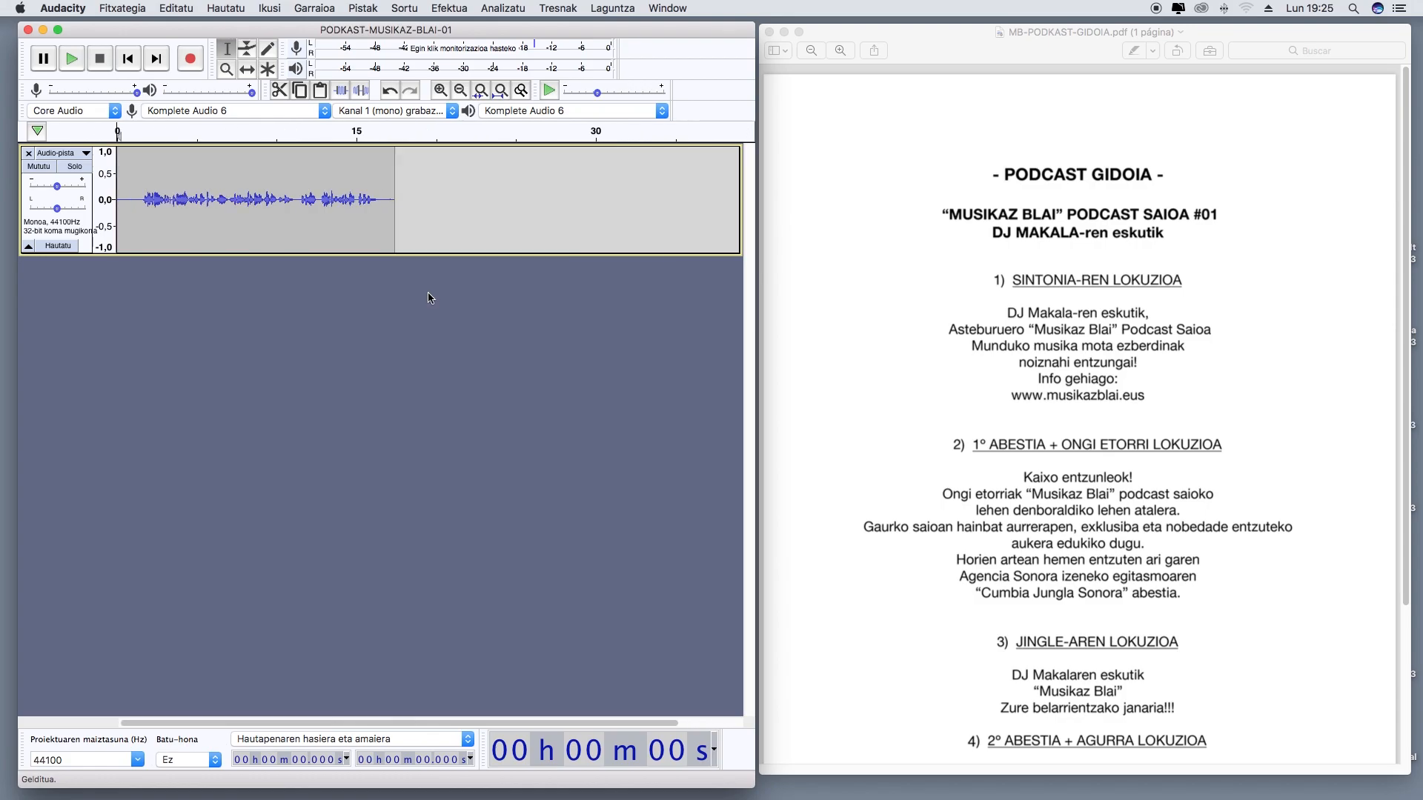
Normalize the entire voice recording to a peak of -1,0 dB with DC offset removal and play it back from the start
{"action": "left_click", "coordinate": [147, 152]}
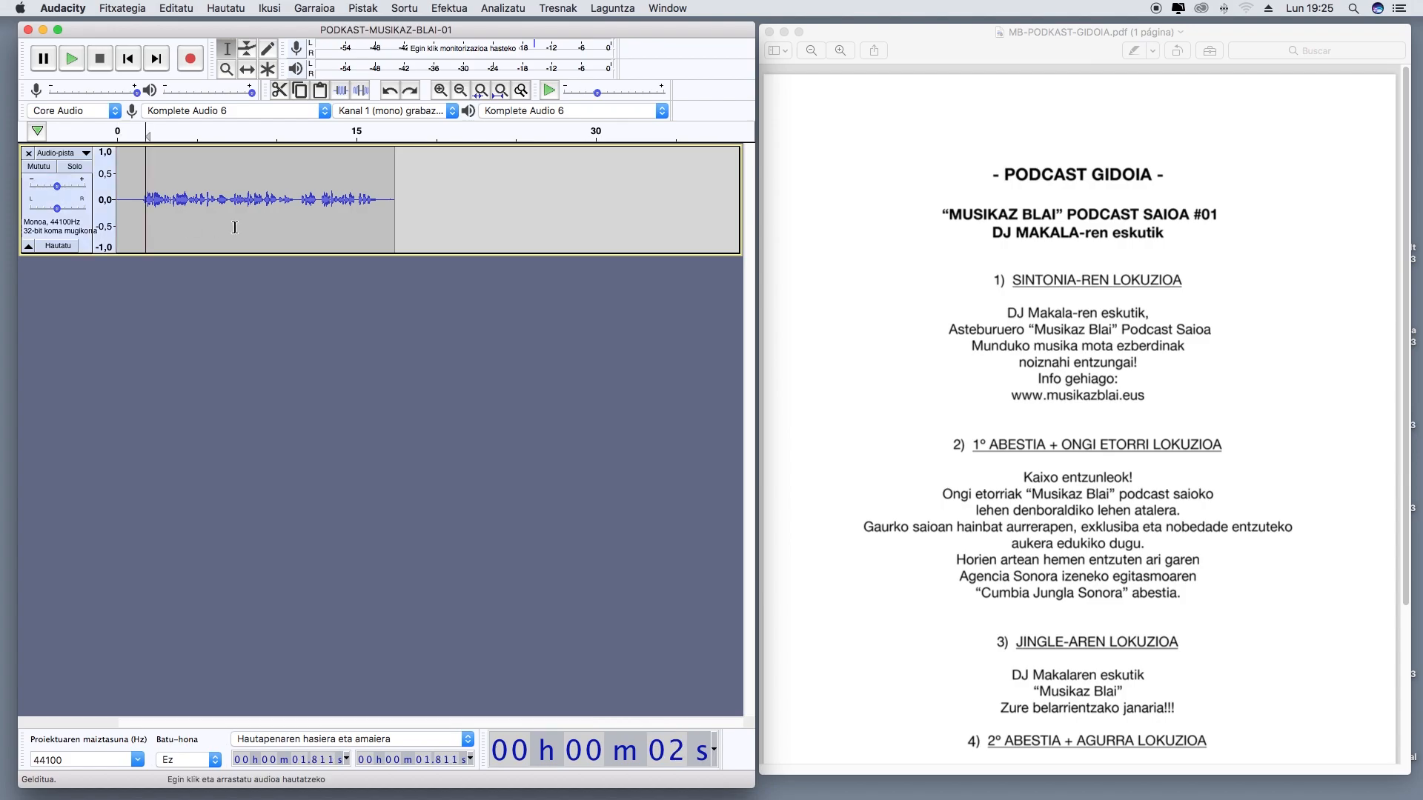
{"action": "left_click_drag", "start_coordinate": [141, 152], "coordinate": [91, 152]}
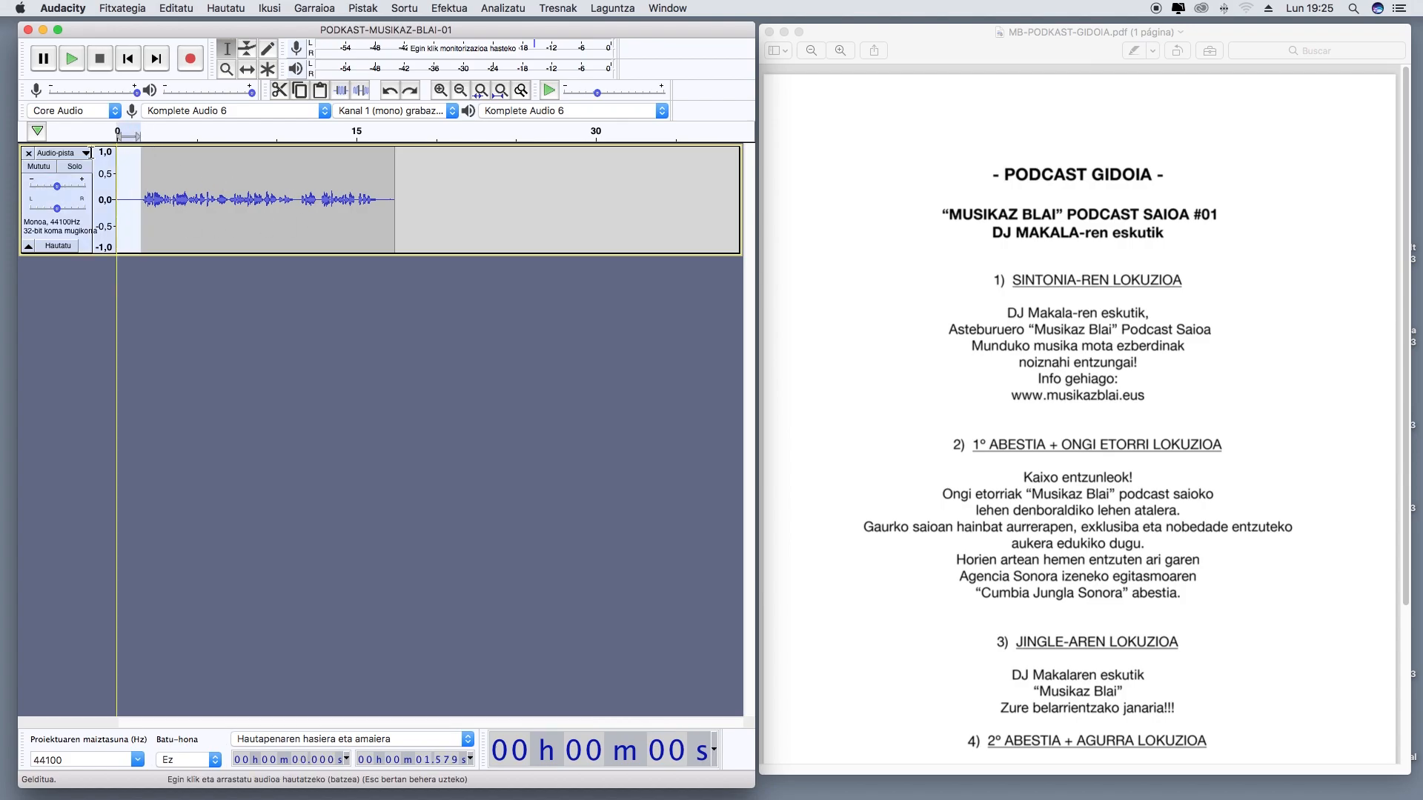
{"action": "left_click", "coordinate": [398, 219], "text": "shift"}
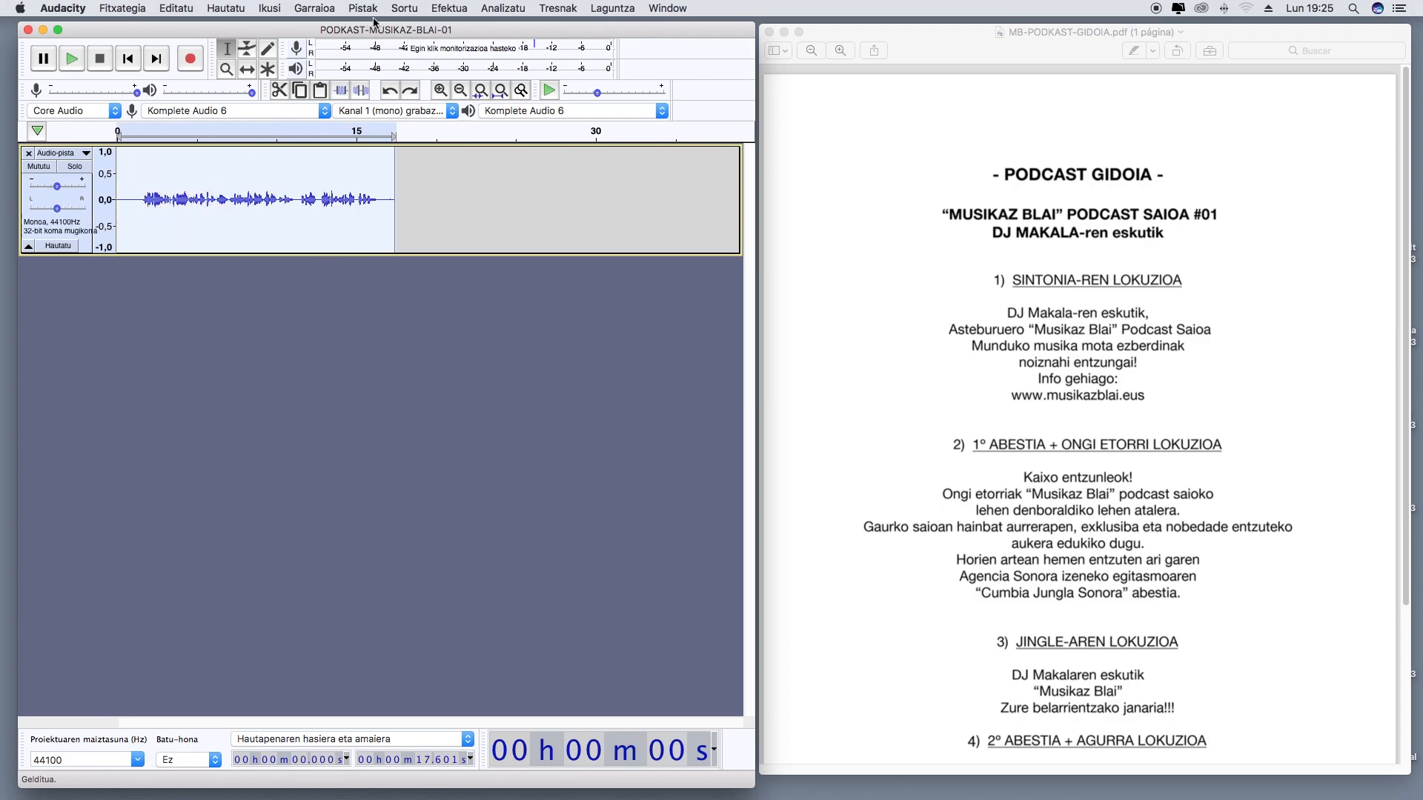
{"action": "left_click", "coordinate": [448, 9]}
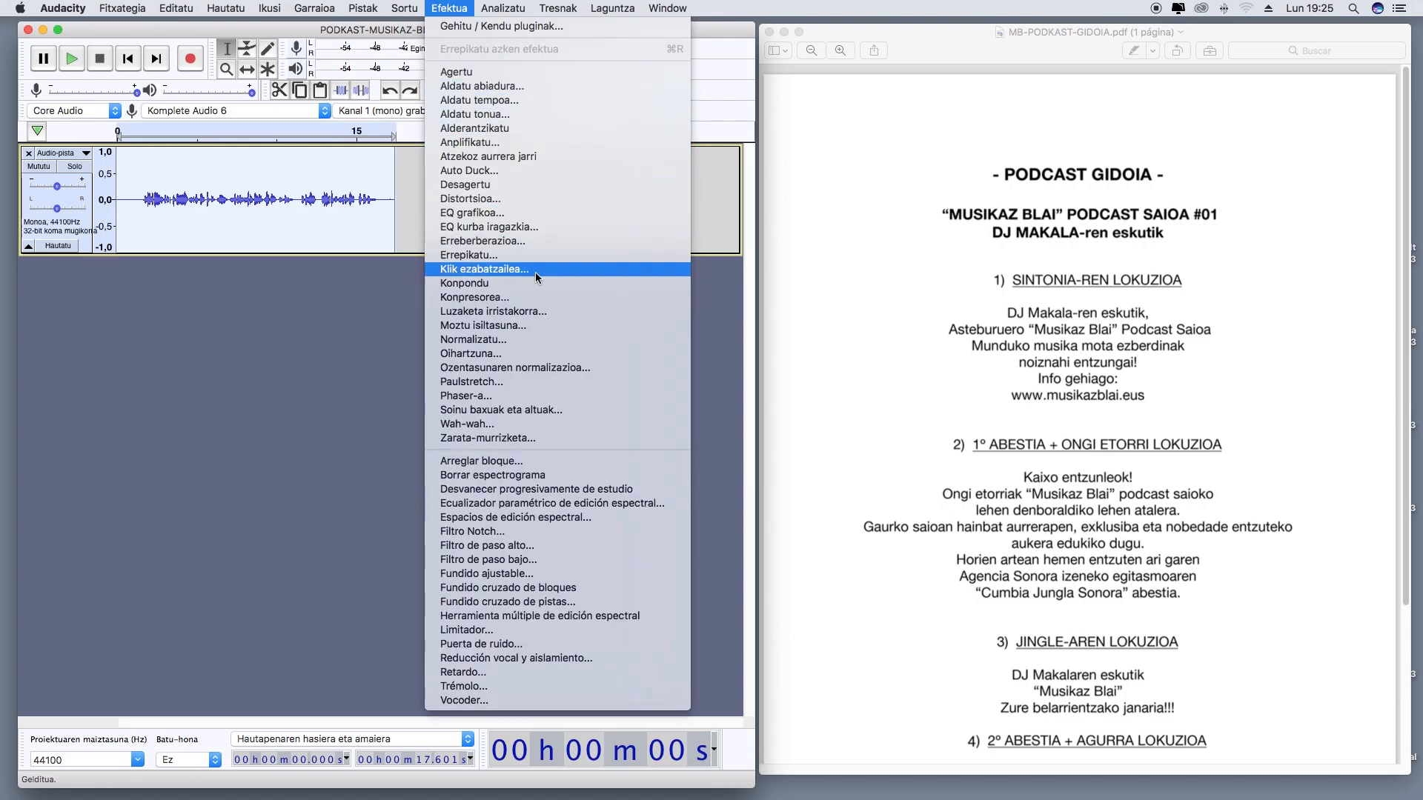
{"action": "left_click", "coordinate": [500, 339]}
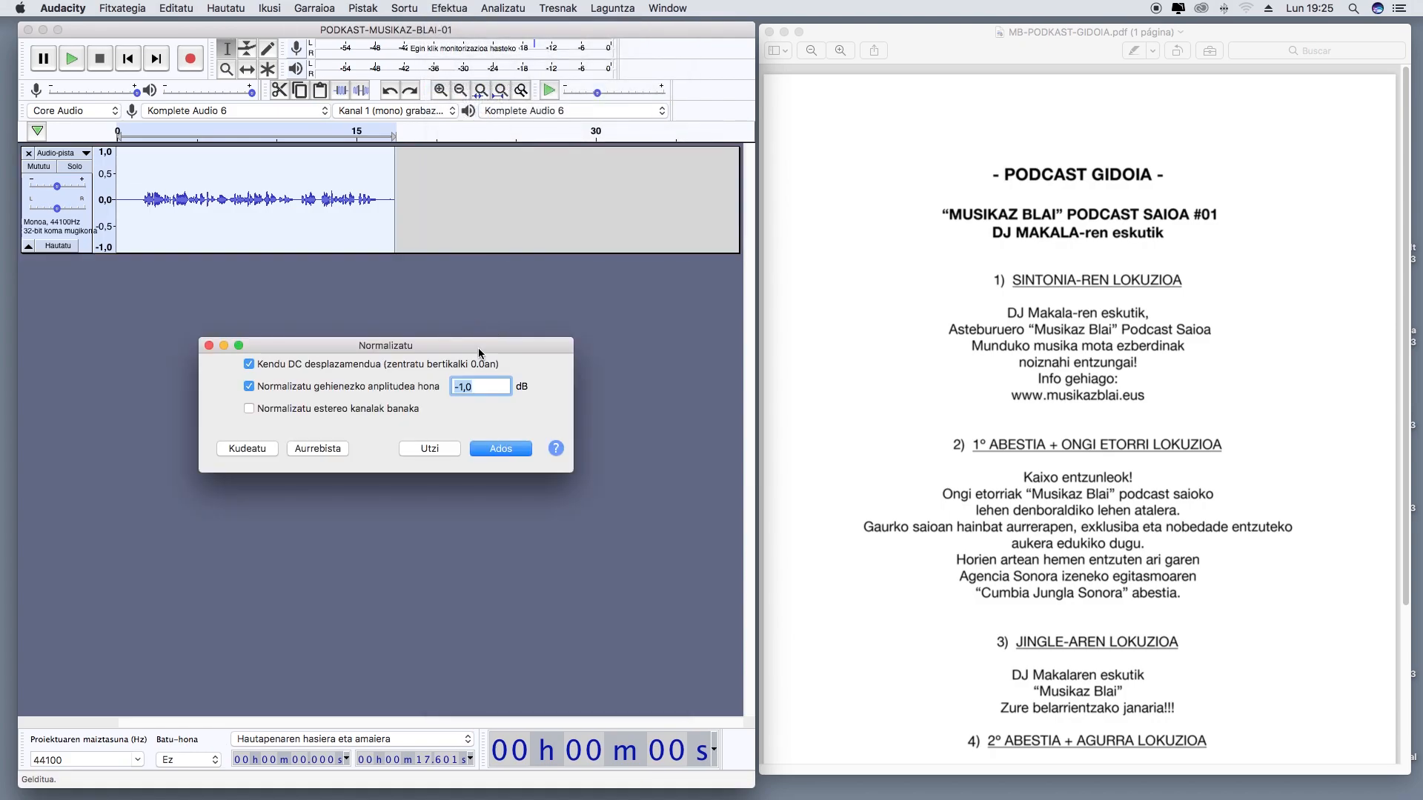
{"action": "left_click", "coordinate": [503, 451]}
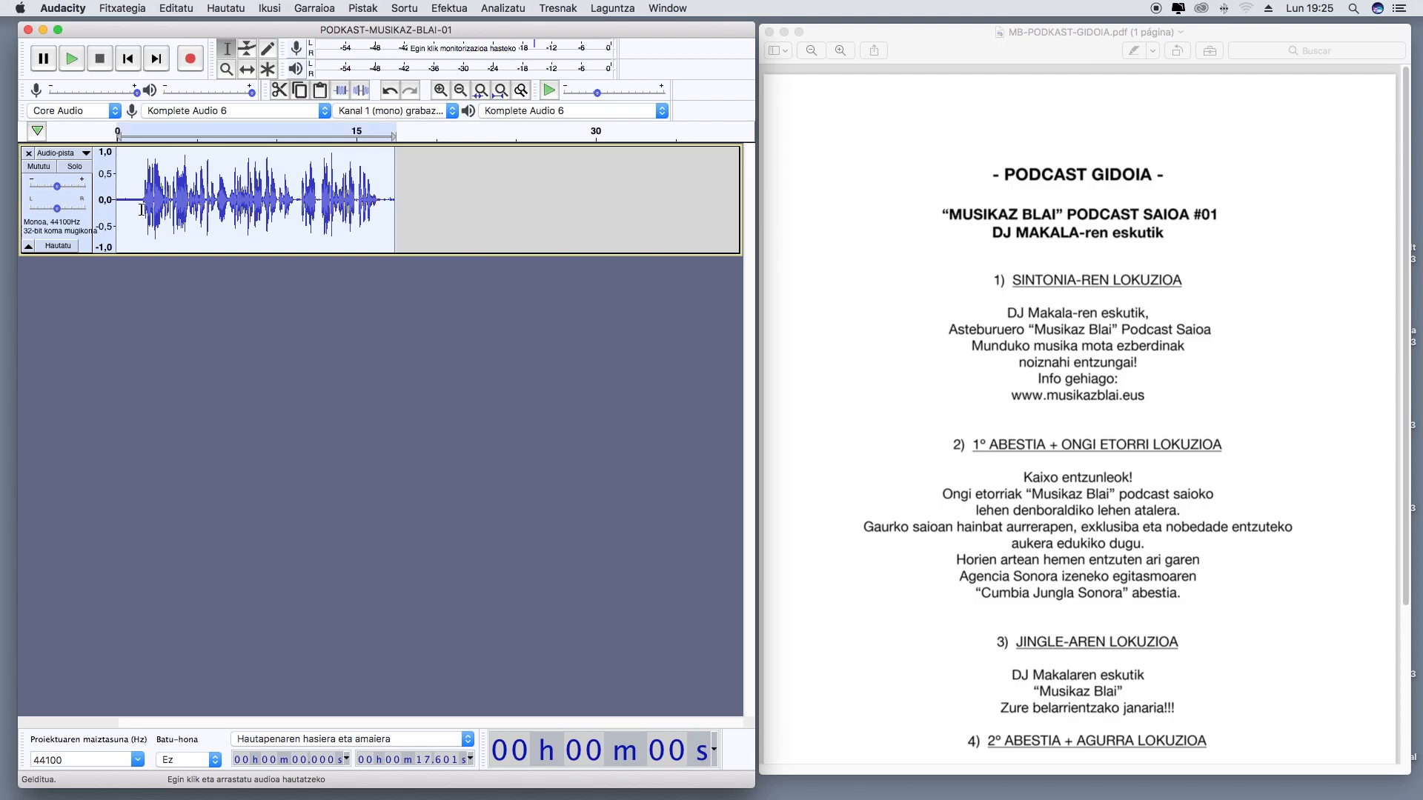
{"action": "left_click", "coordinate": [74, 64]}
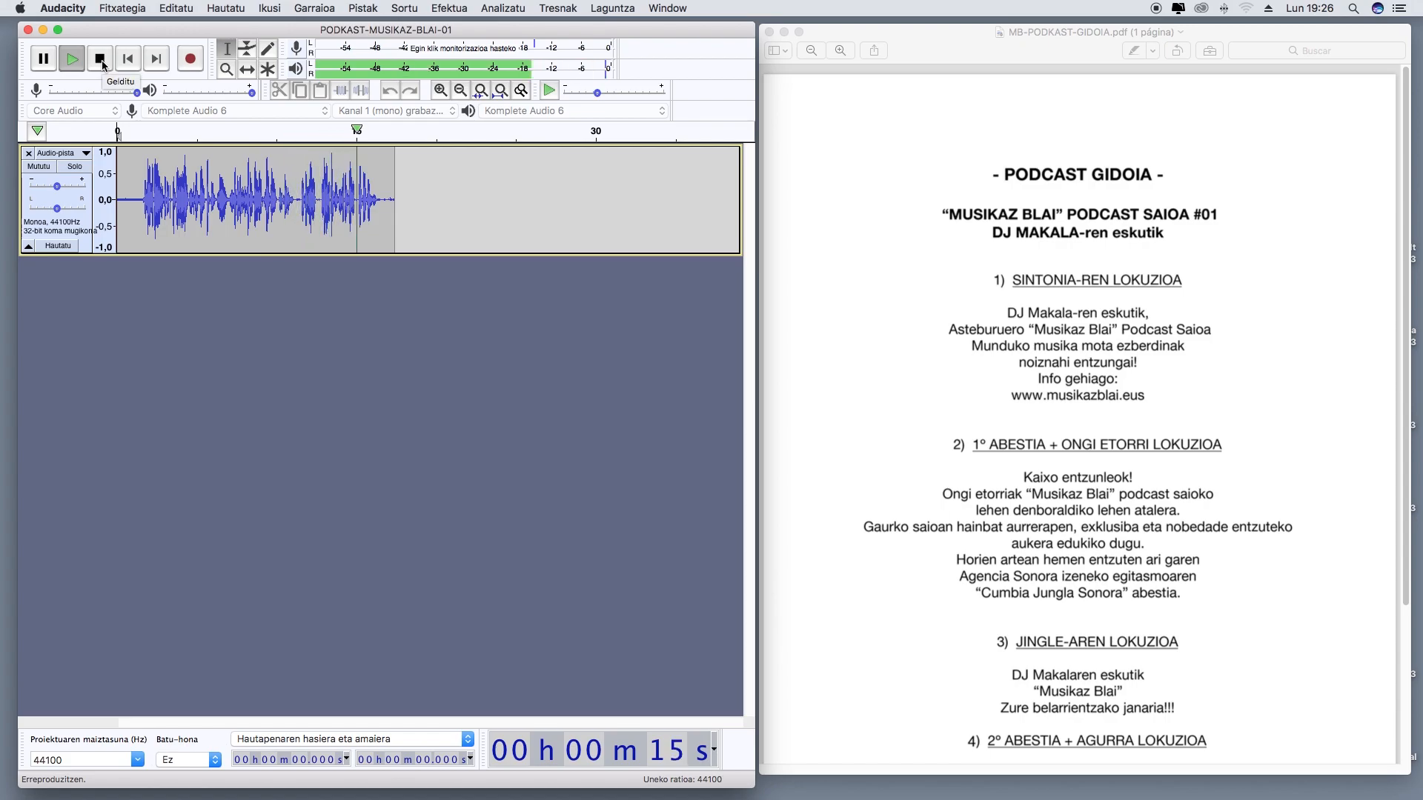
Stop playback and cut the silent lead-in of the voice recording, from the start to about 1,69 s
{"action": "left_click", "coordinate": [100, 59]}
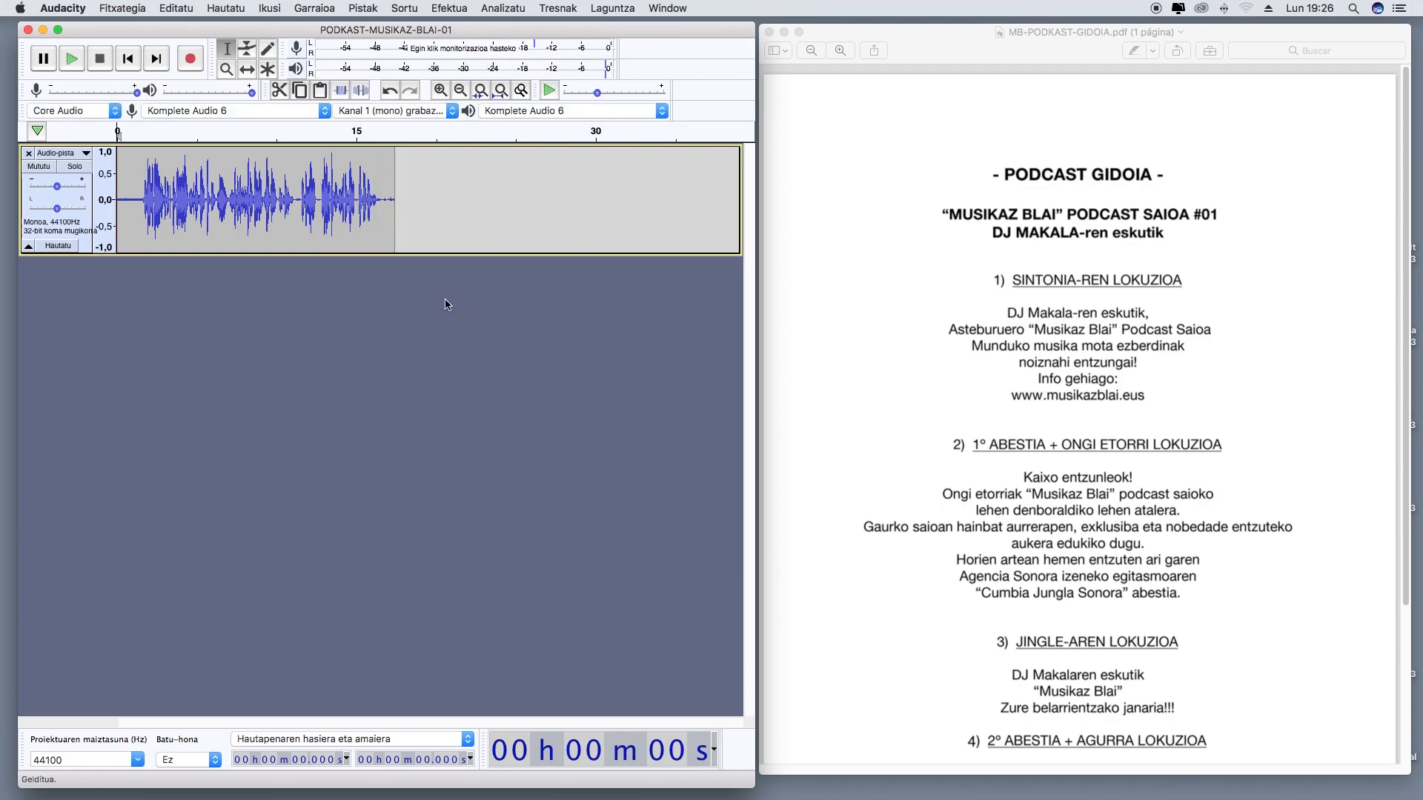
{"action": "left_click", "coordinate": [440, 91]}
{"action": "left_click", "coordinate": [440, 90]}
{"action": "left_click", "coordinate": [441, 90]}
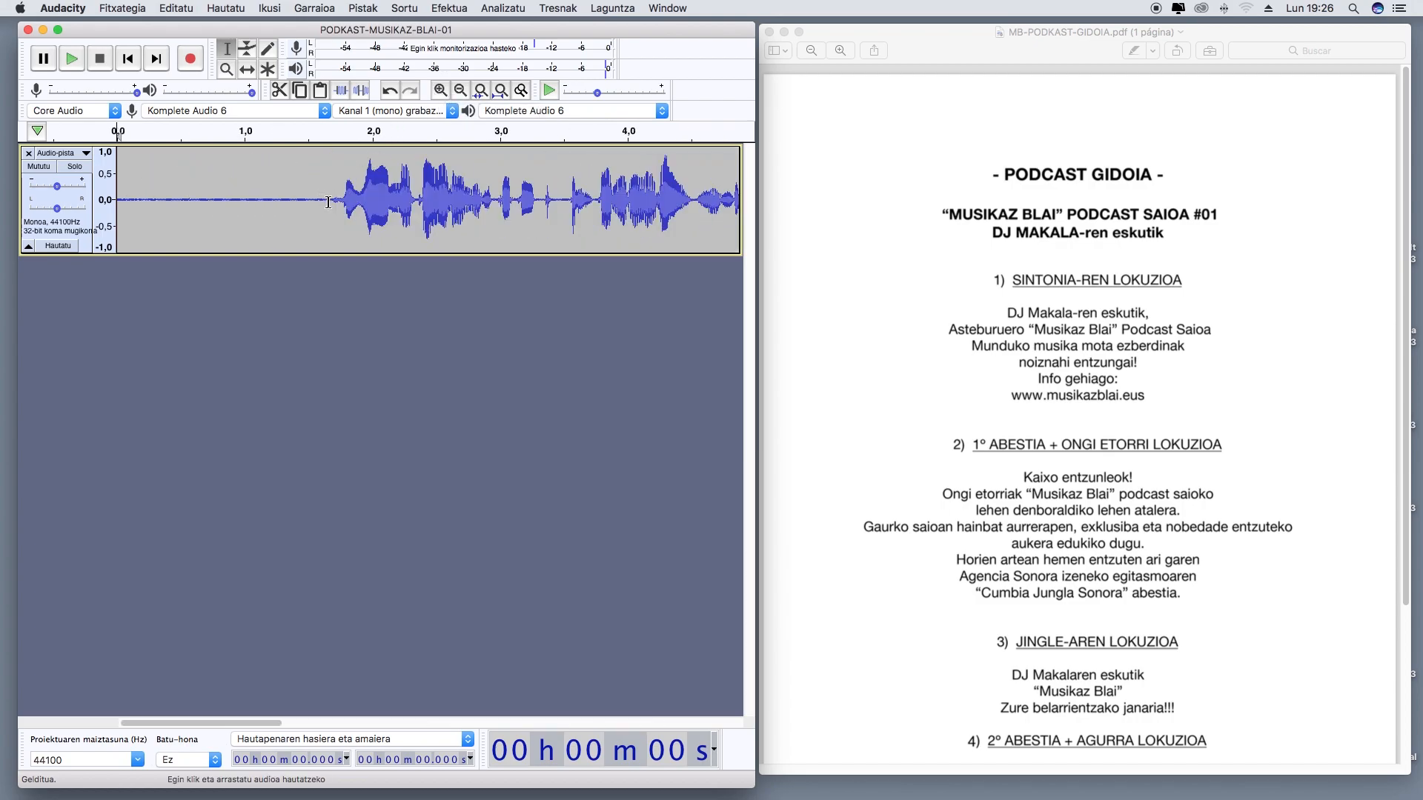
{"action": "left_click_drag", "start_coordinate": [332, 201], "coordinate": [74, 216]}
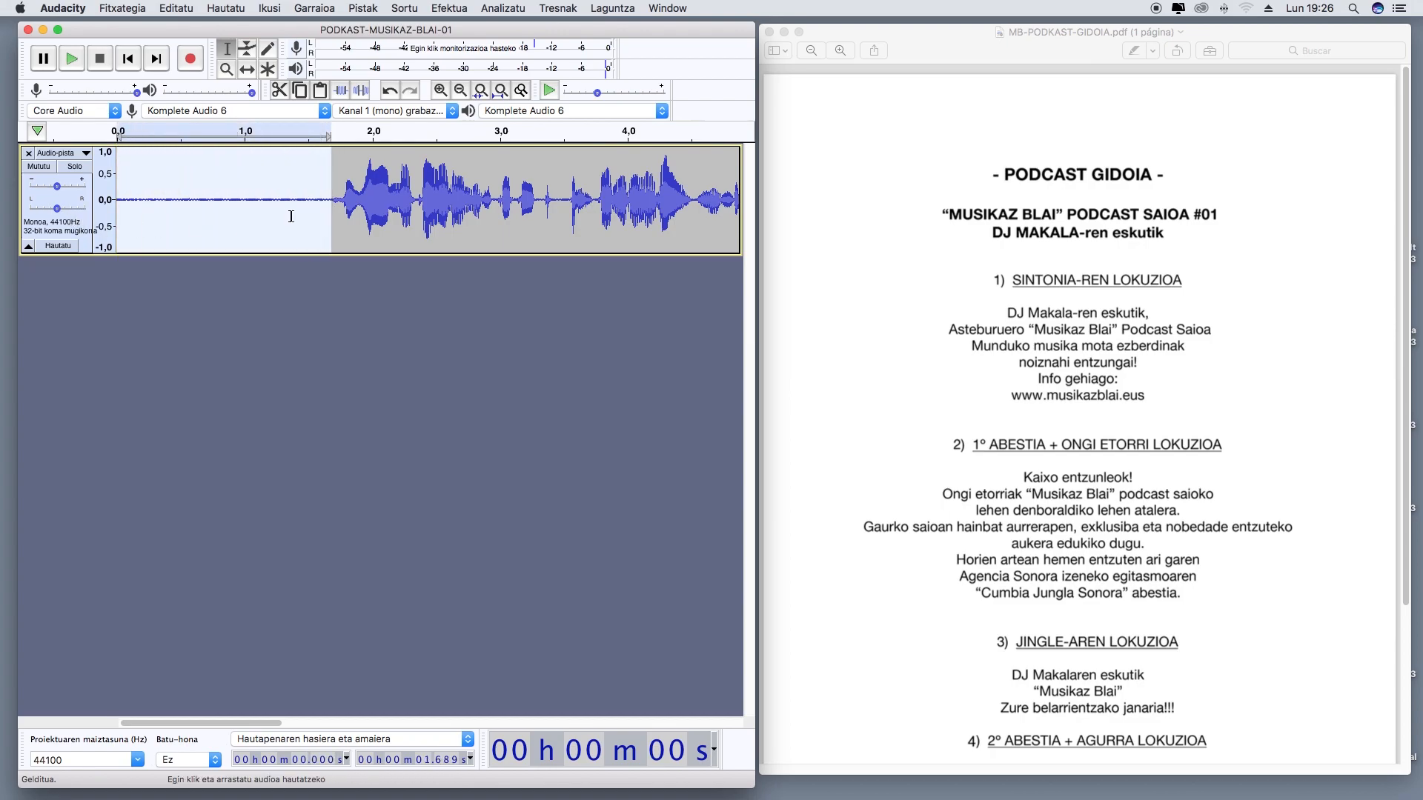
{"action": "left_click", "coordinate": [175, 8]}
{"action": "left_click", "coordinate": [201, 66]}
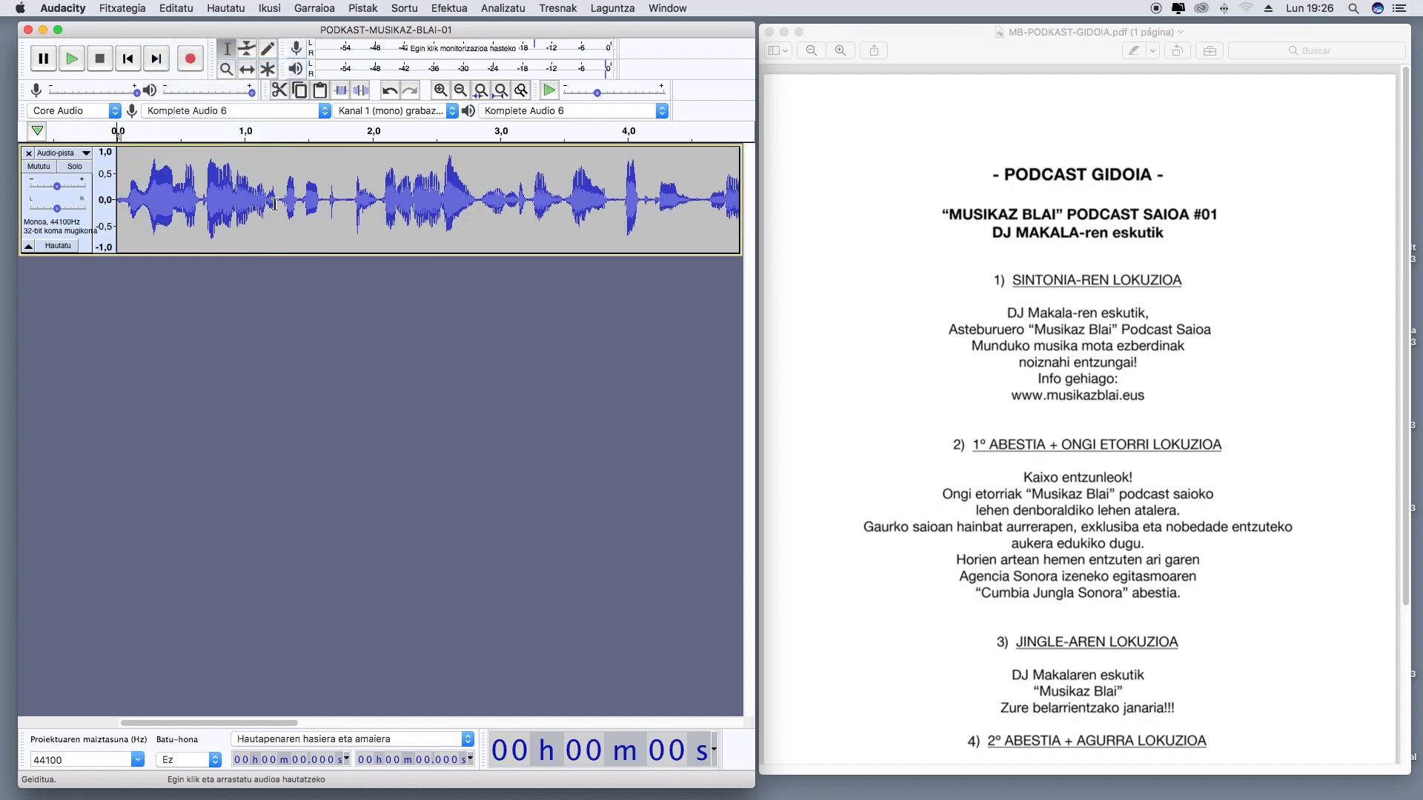
Cut the silence at the end of the voice recording, from about 14,7 s onward
{"action": "scroll", "coordinate": [275, 205], "scroll_direction": "right", "scroll_amount": 10}
{"action": "left_click_drag", "start_coordinate": [451, 207], "coordinate": [597, 208]}
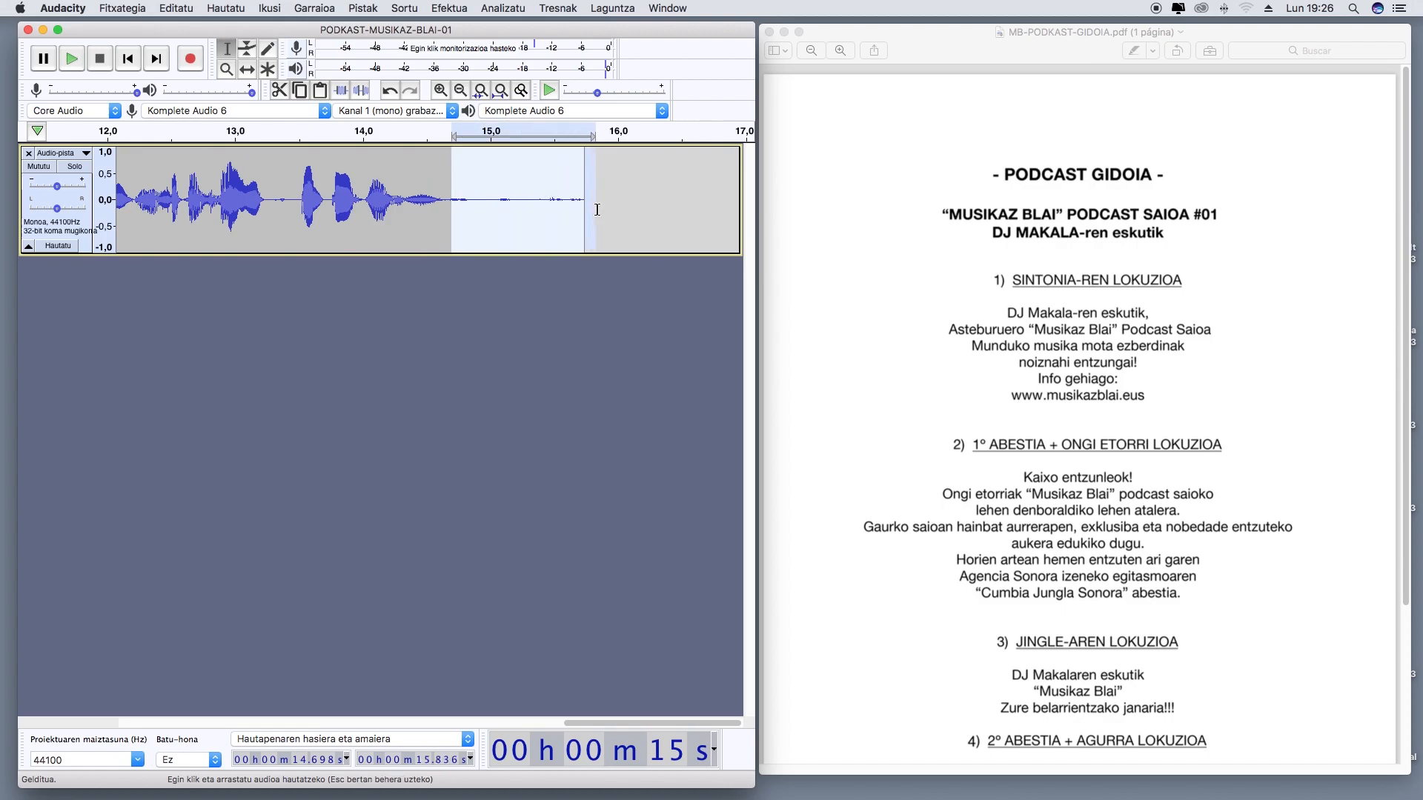
{"action": "left_click", "coordinate": [183, 9]}
{"action": "left_click", "coordinate": [194, 65]}
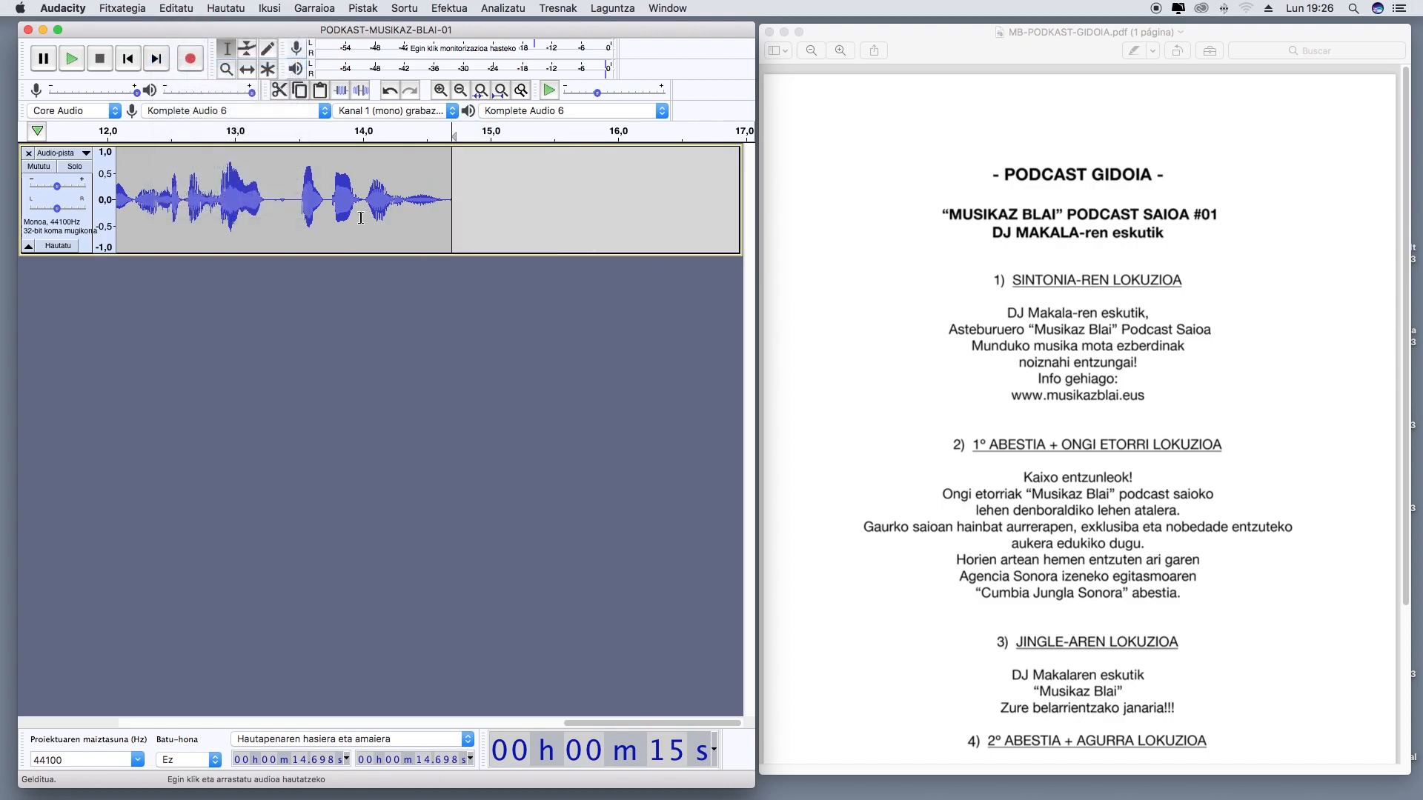
{"action": "scroll", "coordinate": [361, 208], "scroll_direction": "left", "scroll_amount": 10}
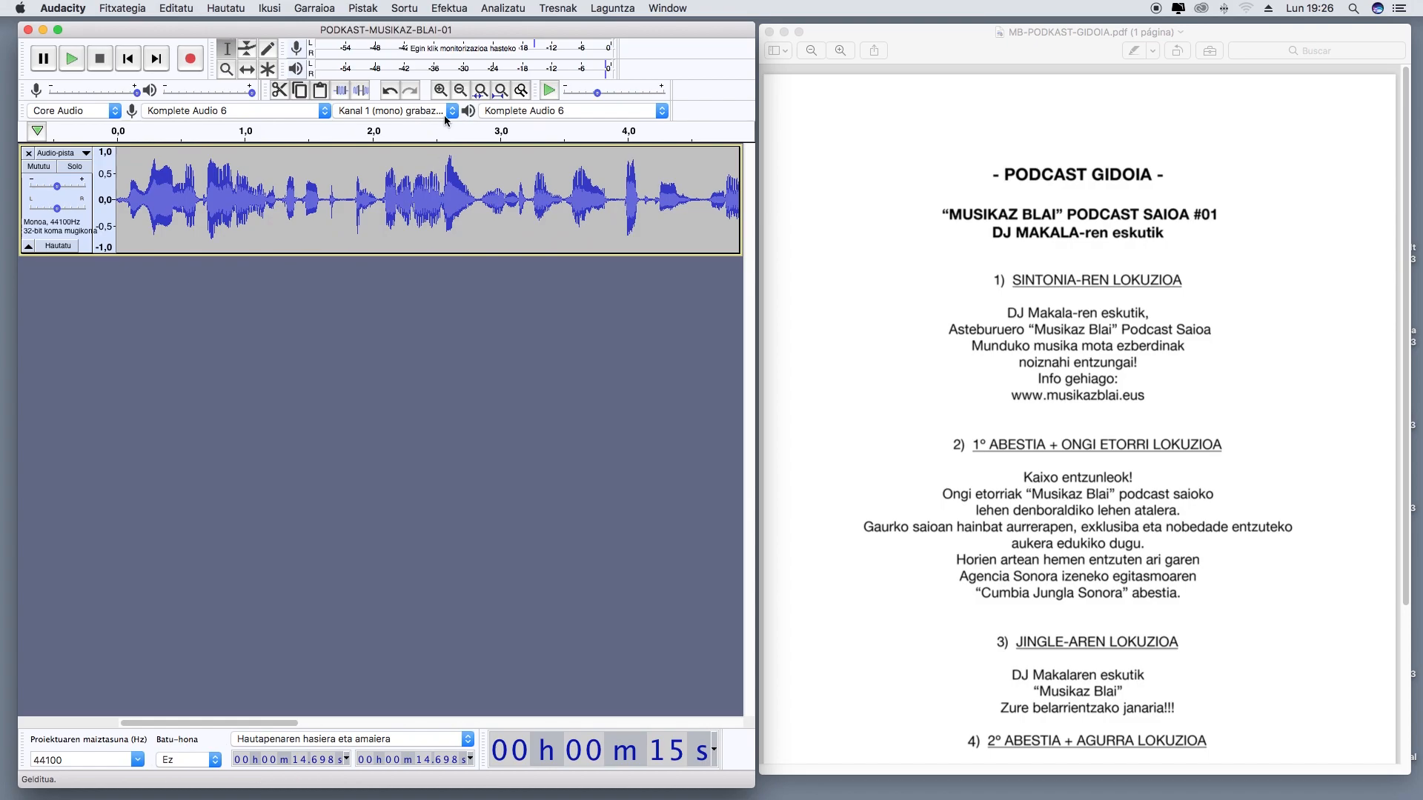
{"action": "left_click", "coordinate": [460, 89]}
{"action": "left_click", "coordinate": [460, 90]}
{"action": "left_click", "coordinate": [460, 90]}
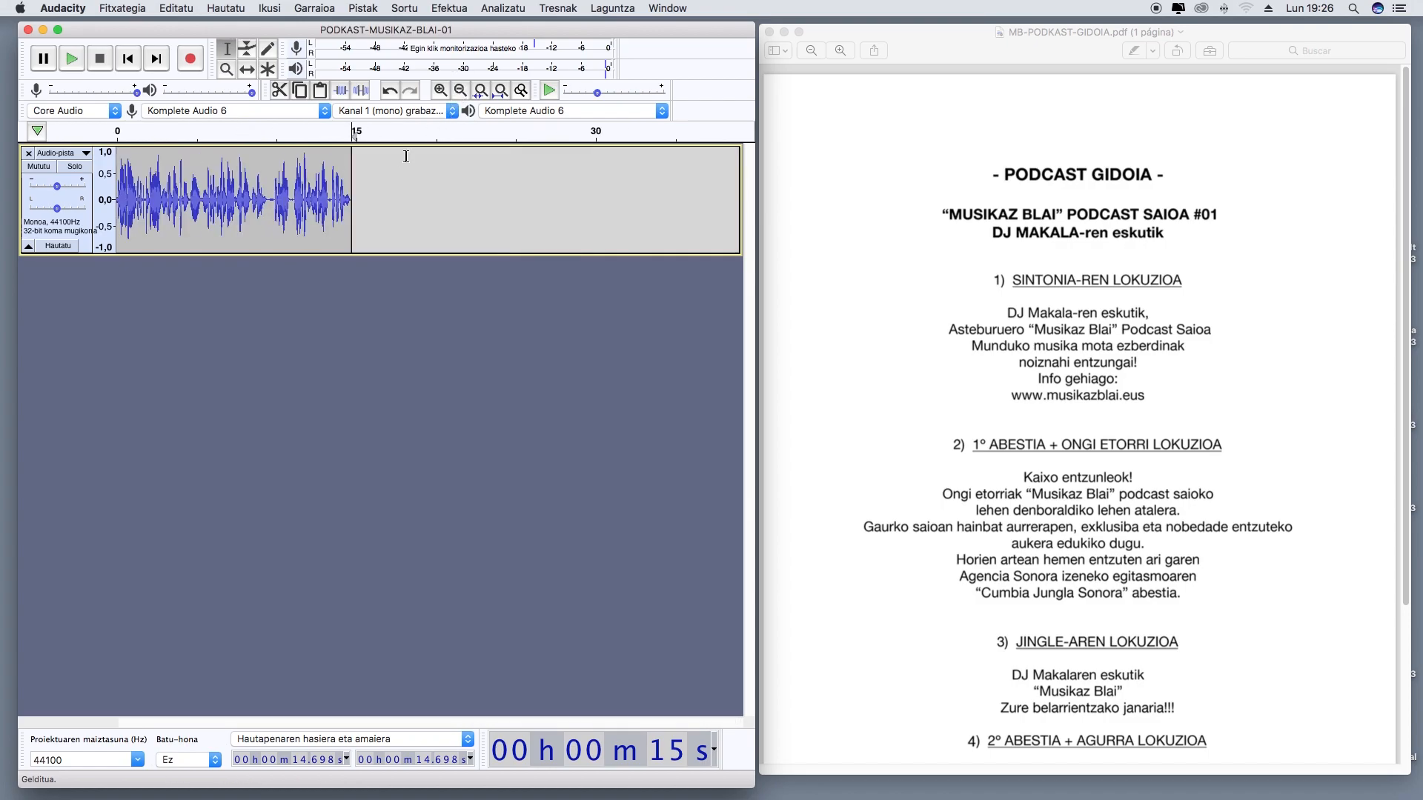
Save the podcast project with the trimmed voice recording
{"action": "left_click", "coordinate": [88, 9]}
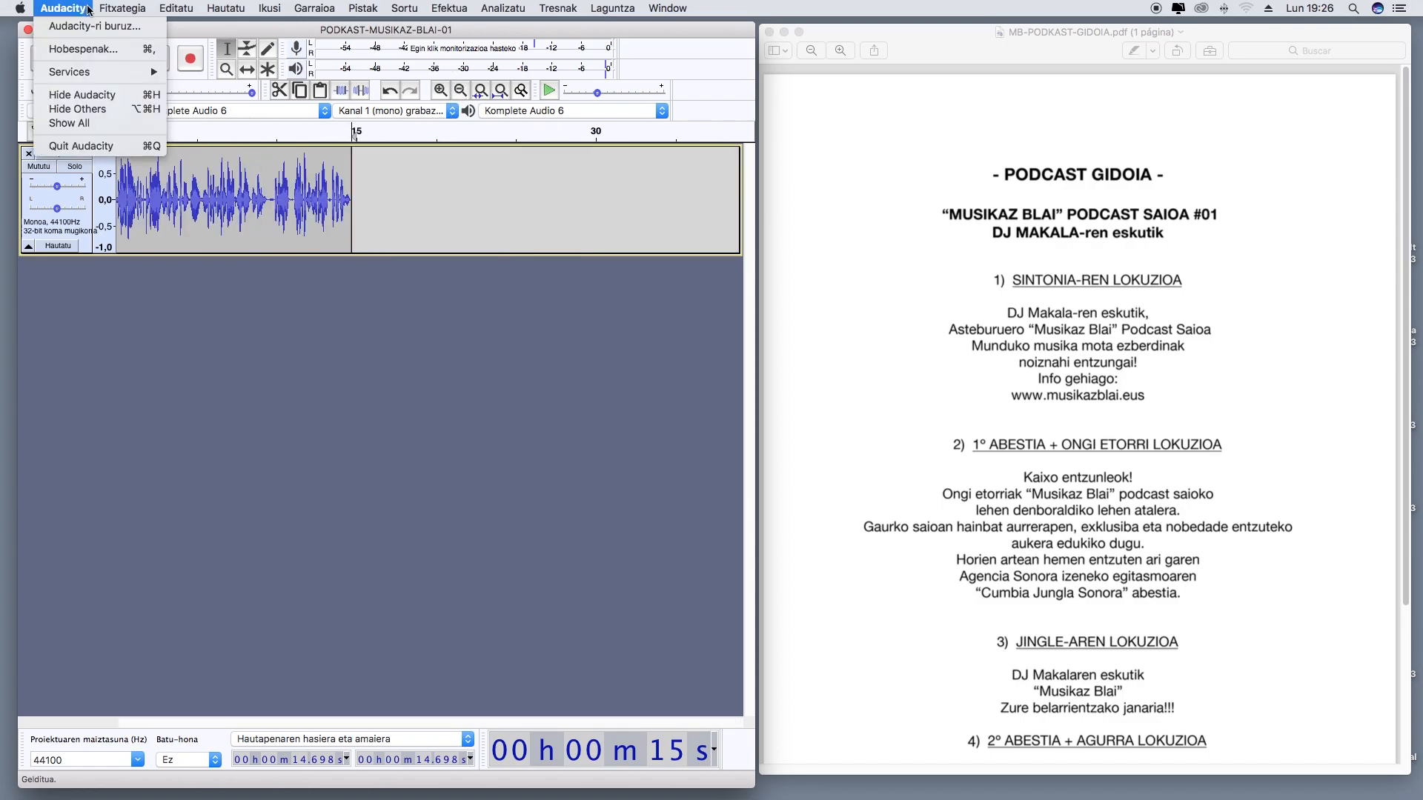
{"action": "mouse_move", "coordinate": [123, 9]}
{"action": "mouse_move", "coordinate": [136, 93]}
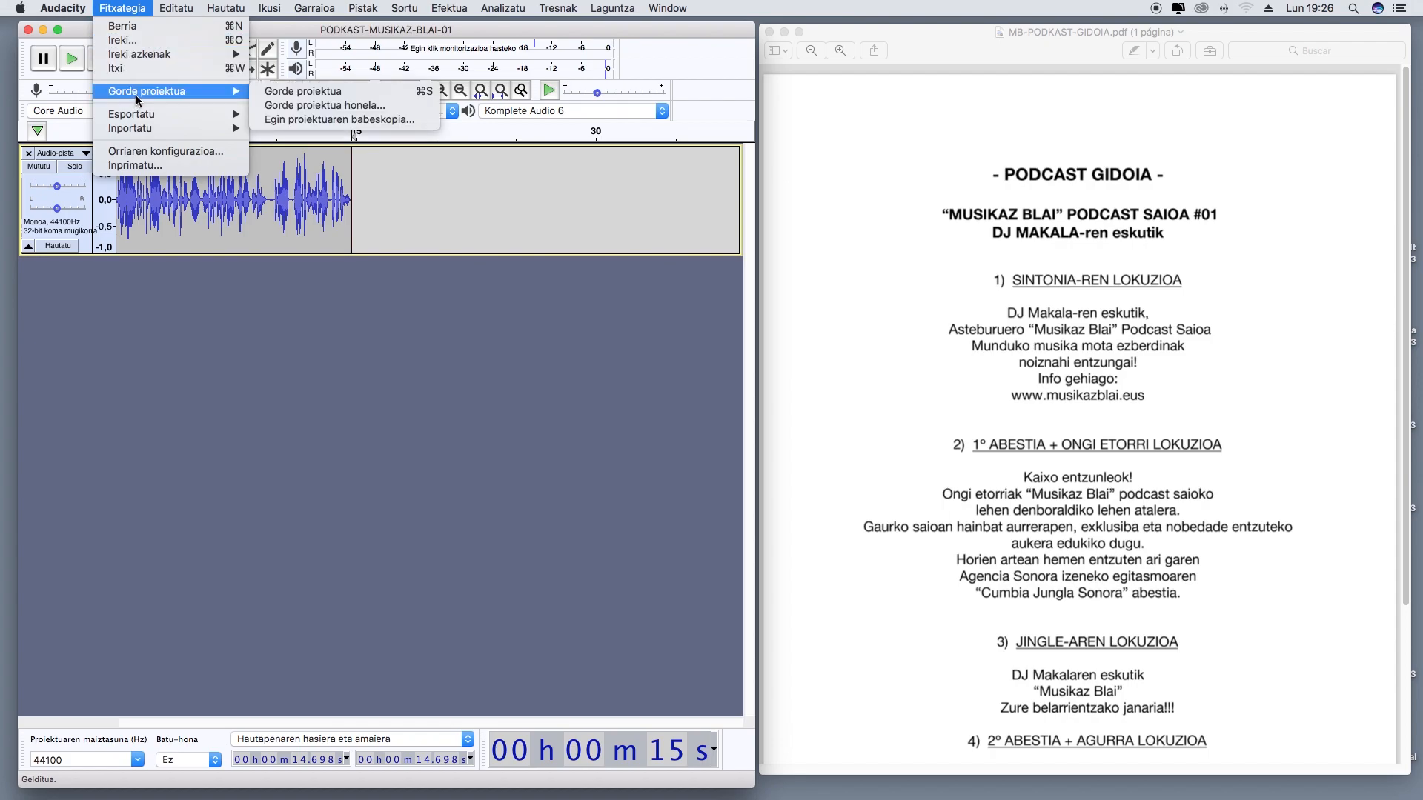
{"action": "left_click", "coordinate": [285, 104]}
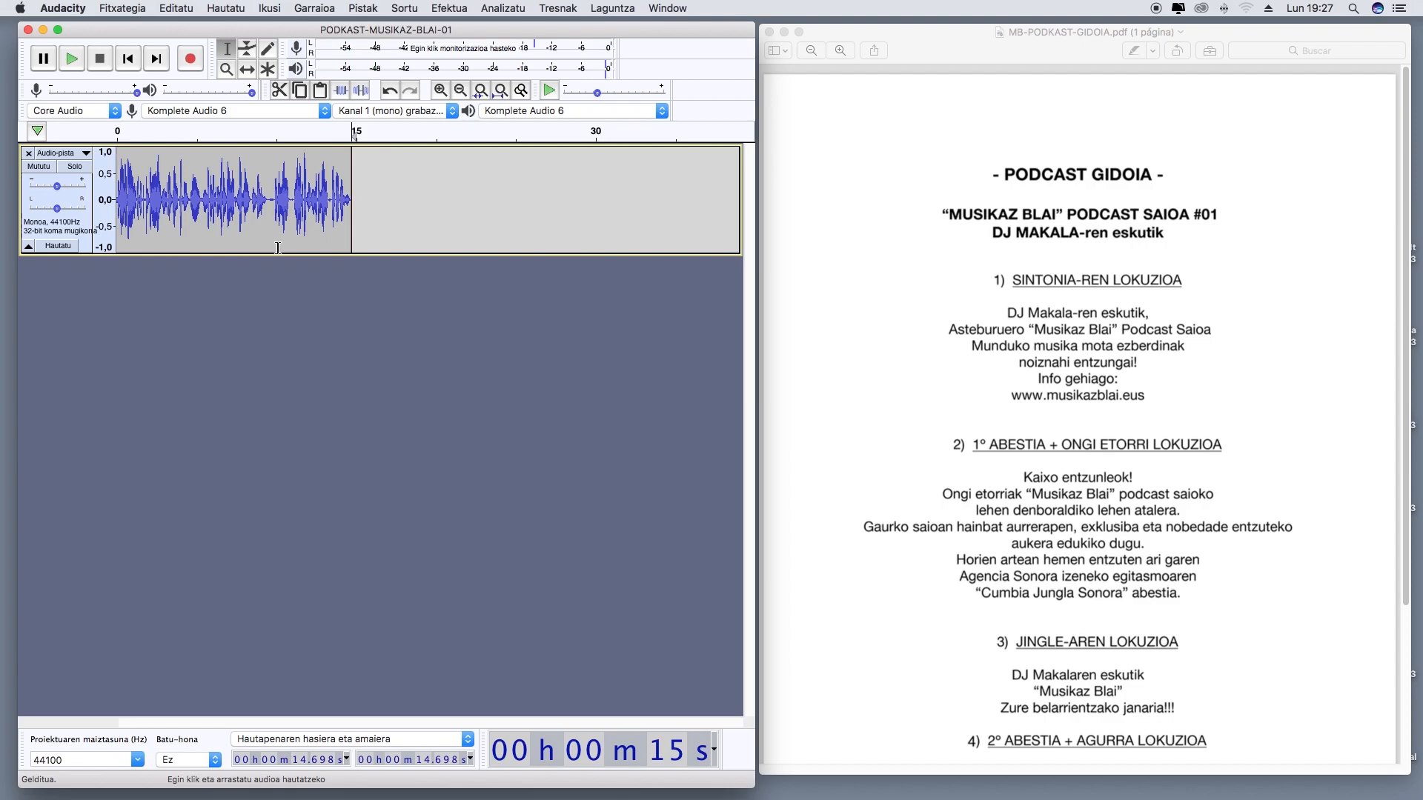
Minimize the script PDF and widen the Audacity window, leaving the desktop audio files accessible
{"action": "left_click", "coordinate": [936, 44]}
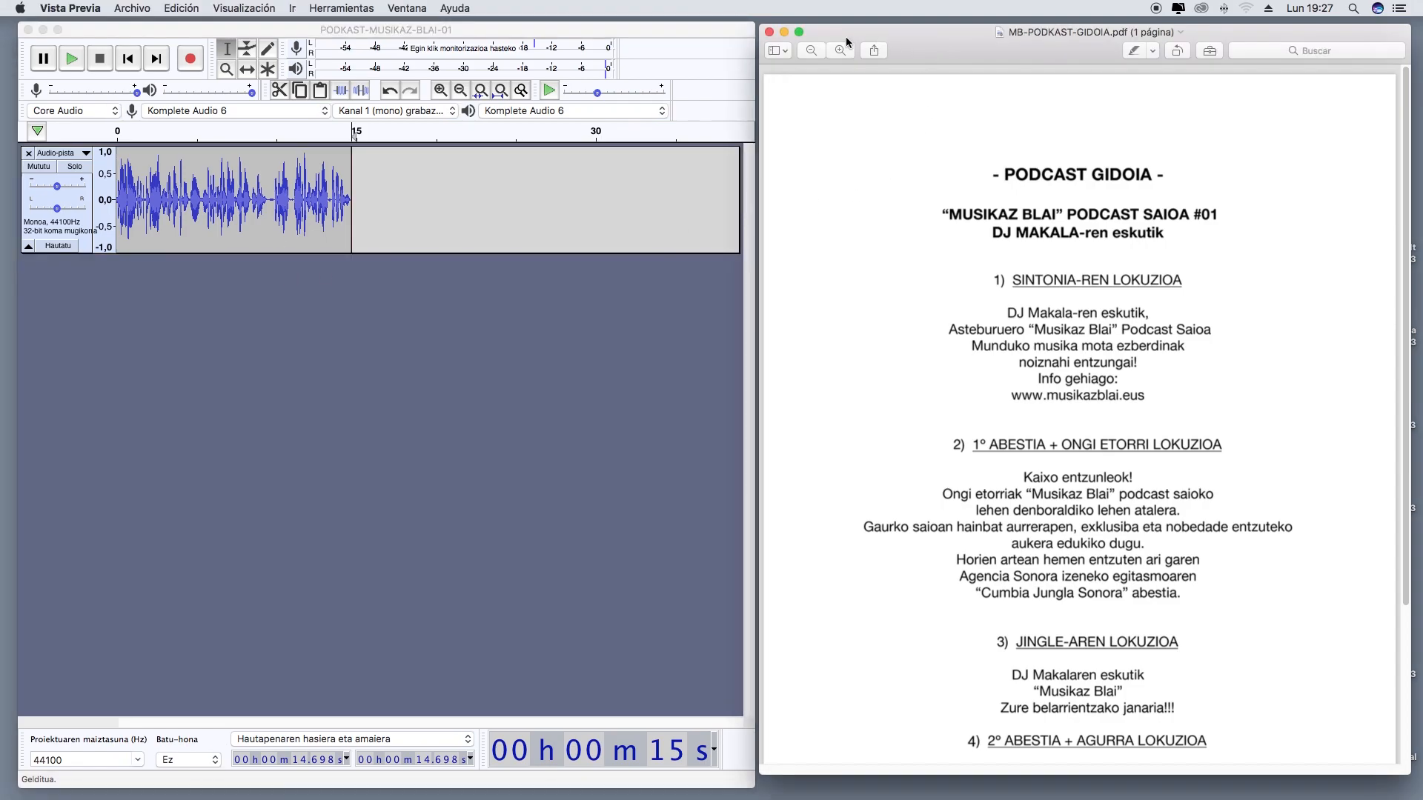
{"action": "left_click", "coordinate": [784, 34]}
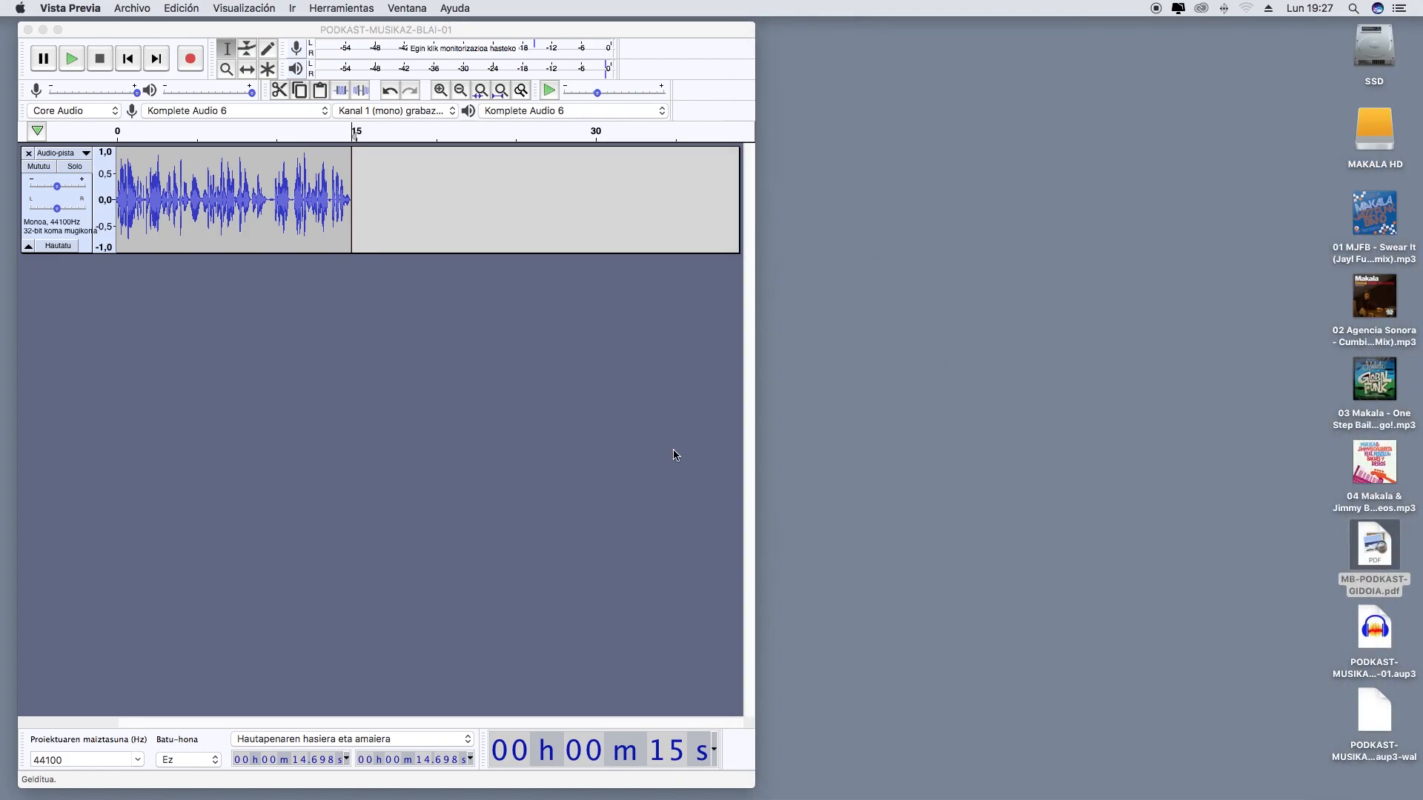
{"action": "left_click_drag", "start_coordinate": [746, 785], "coordinate": [1280, 784]}
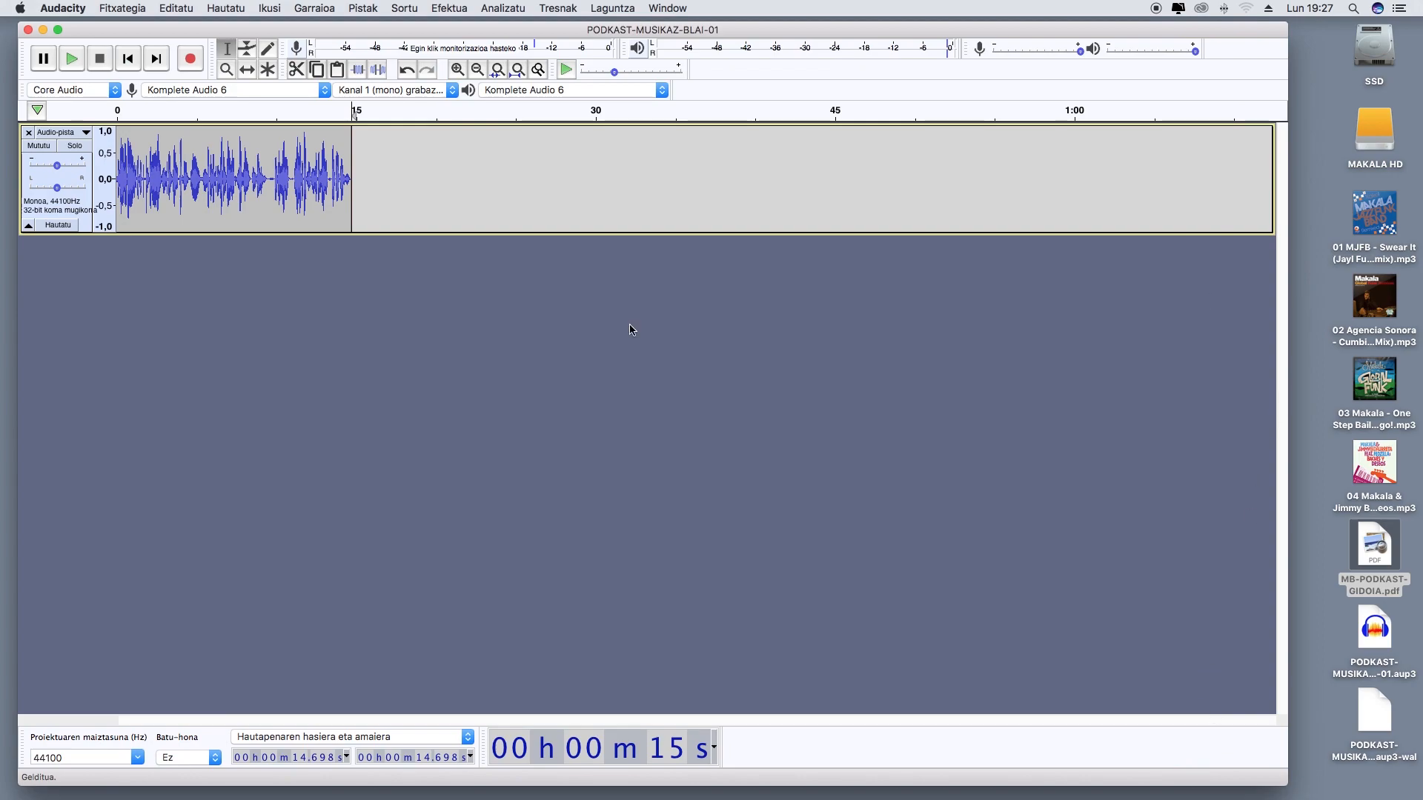
Import the desktop MP3 "01 MJFB - Swear It" as a new track and mute the voice track
{"action": "mouse_move", "coordinate": [1382, 220]}
{"action": "left_click_drag", "start_coordinate": [1390, 211], "coordinate": [398, 319]}
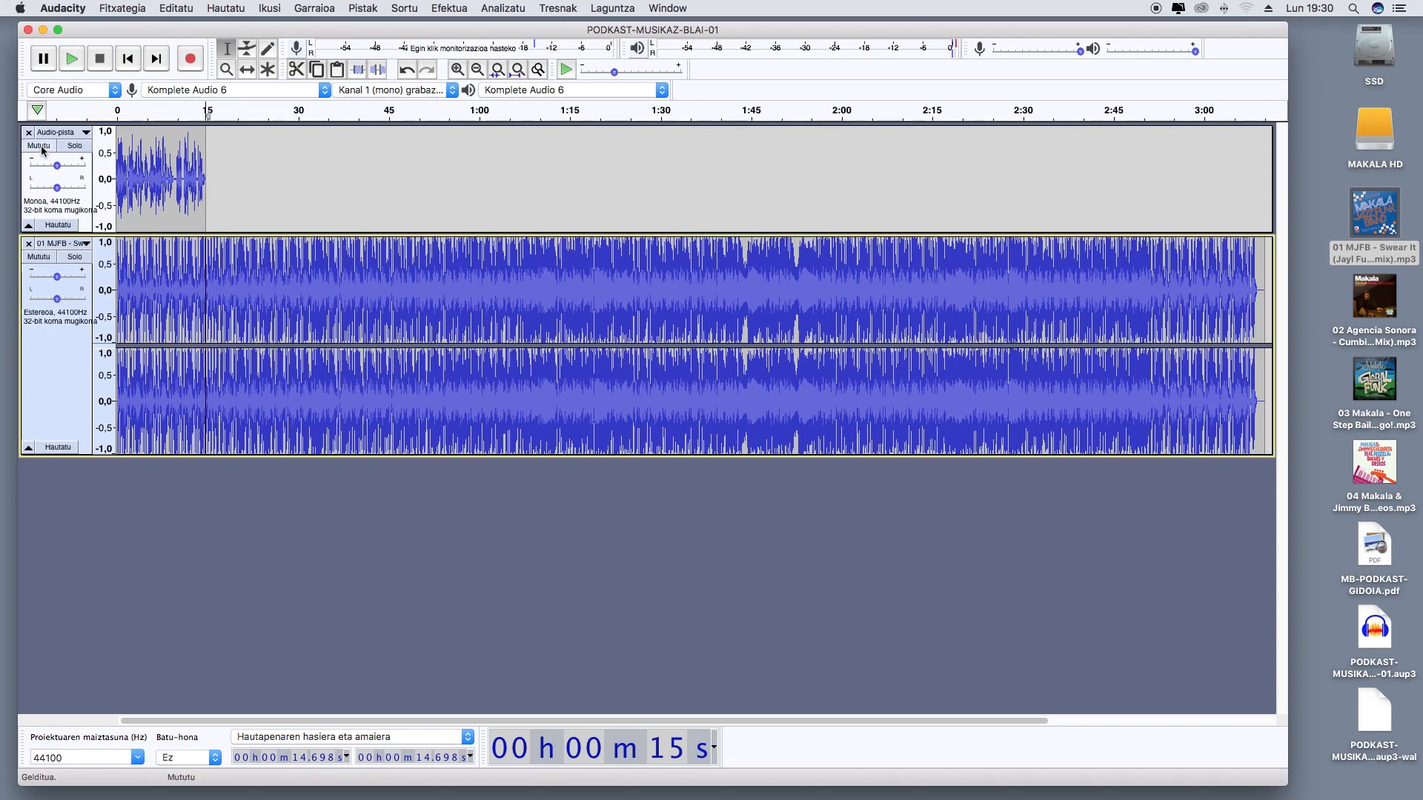
{"action": "left_click", "coordinate": [40, 147]}
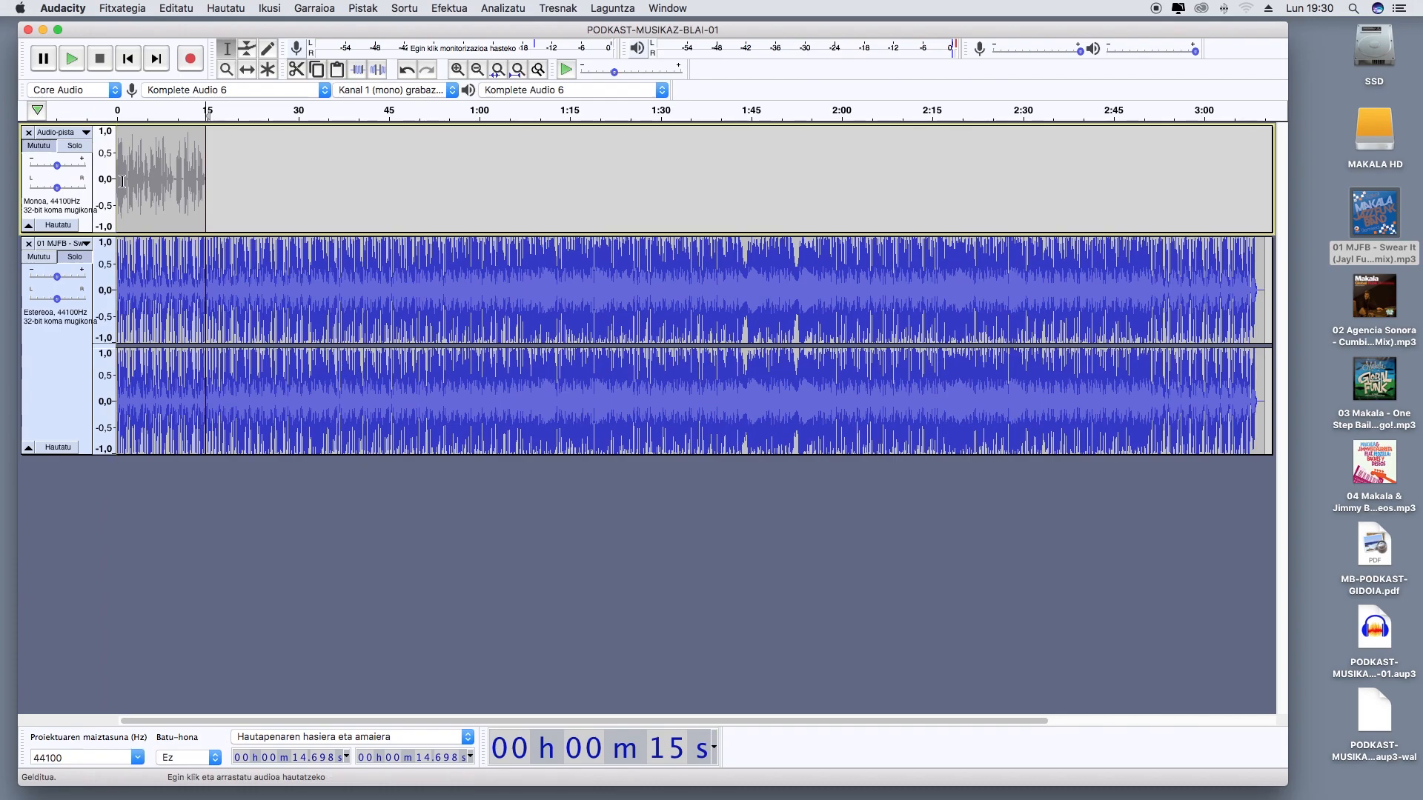
Play the imported song from the start and listen to its opening for a suitable cut point
{"action": "left_click", "coordinate": [137, 67]}
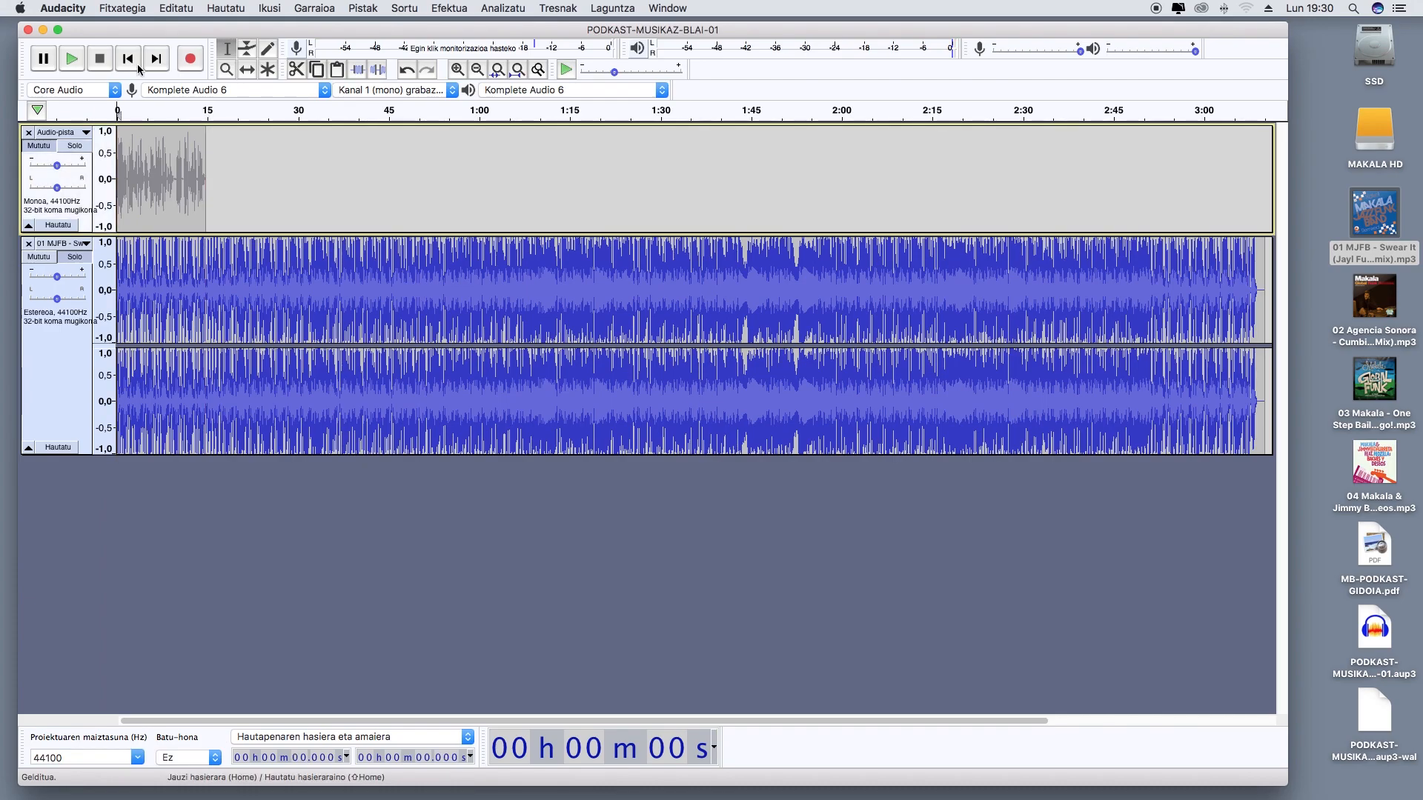
{"action": "key", "text": "space"}
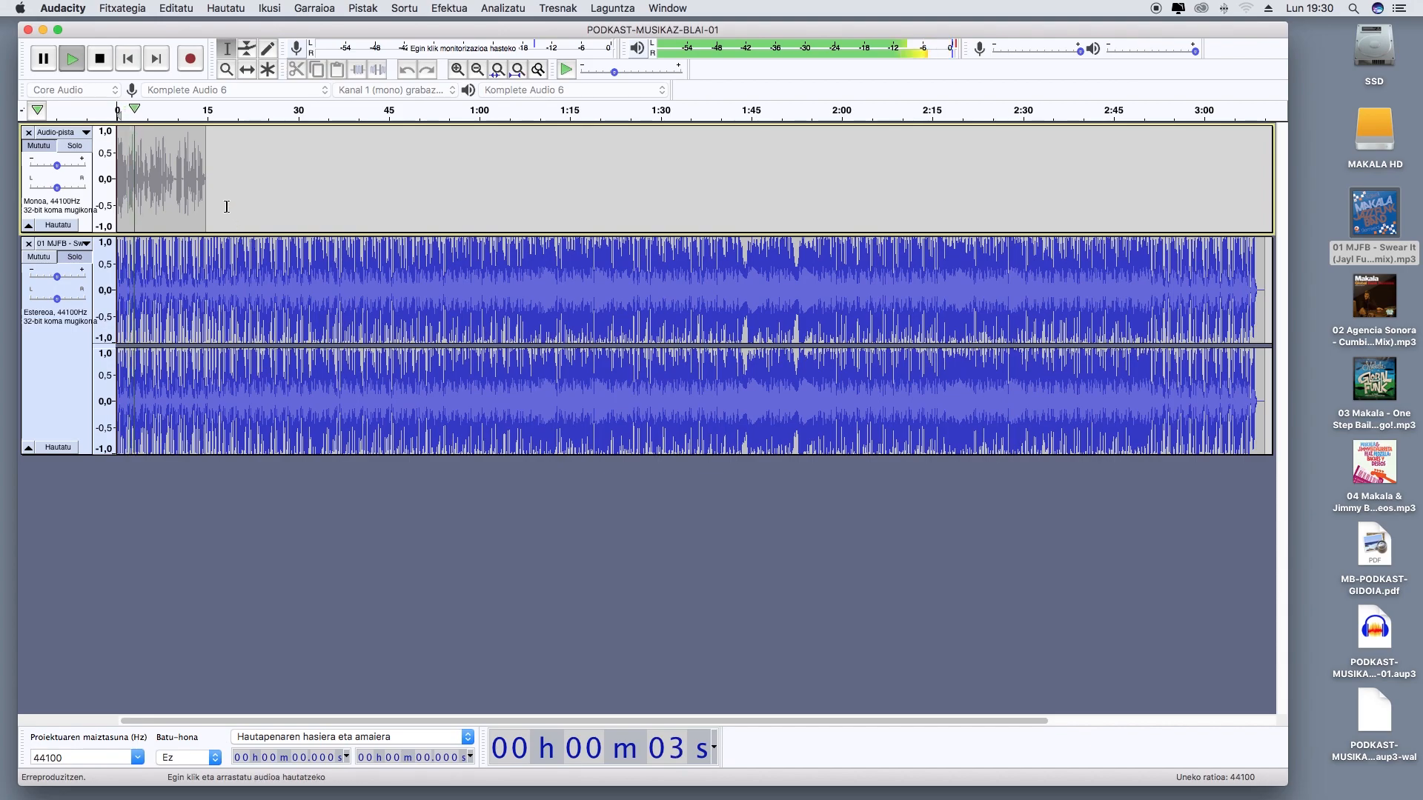
{"action": "left_click", "coordinate": [457, 70]}
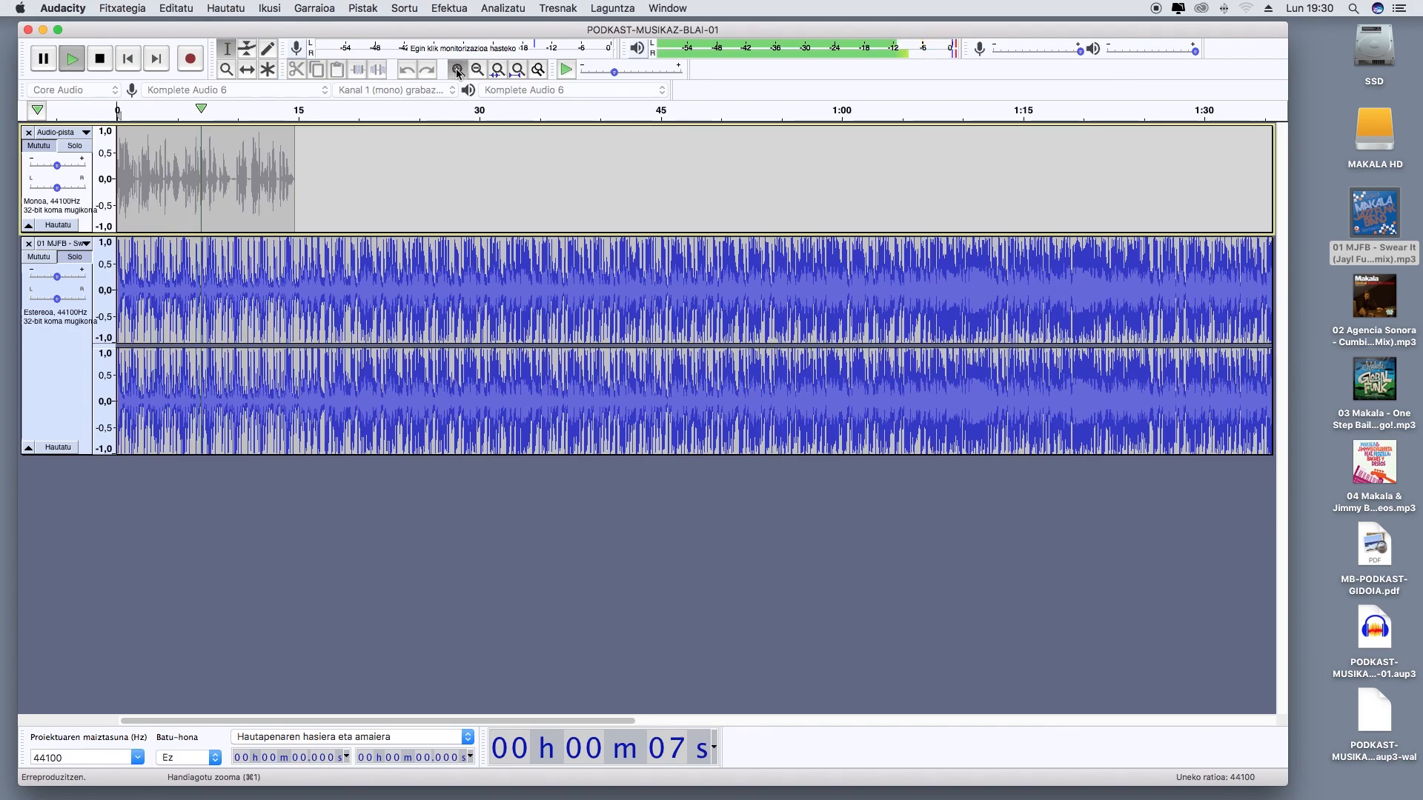
{"action": "left_click", "coordinate": [457, 70]}
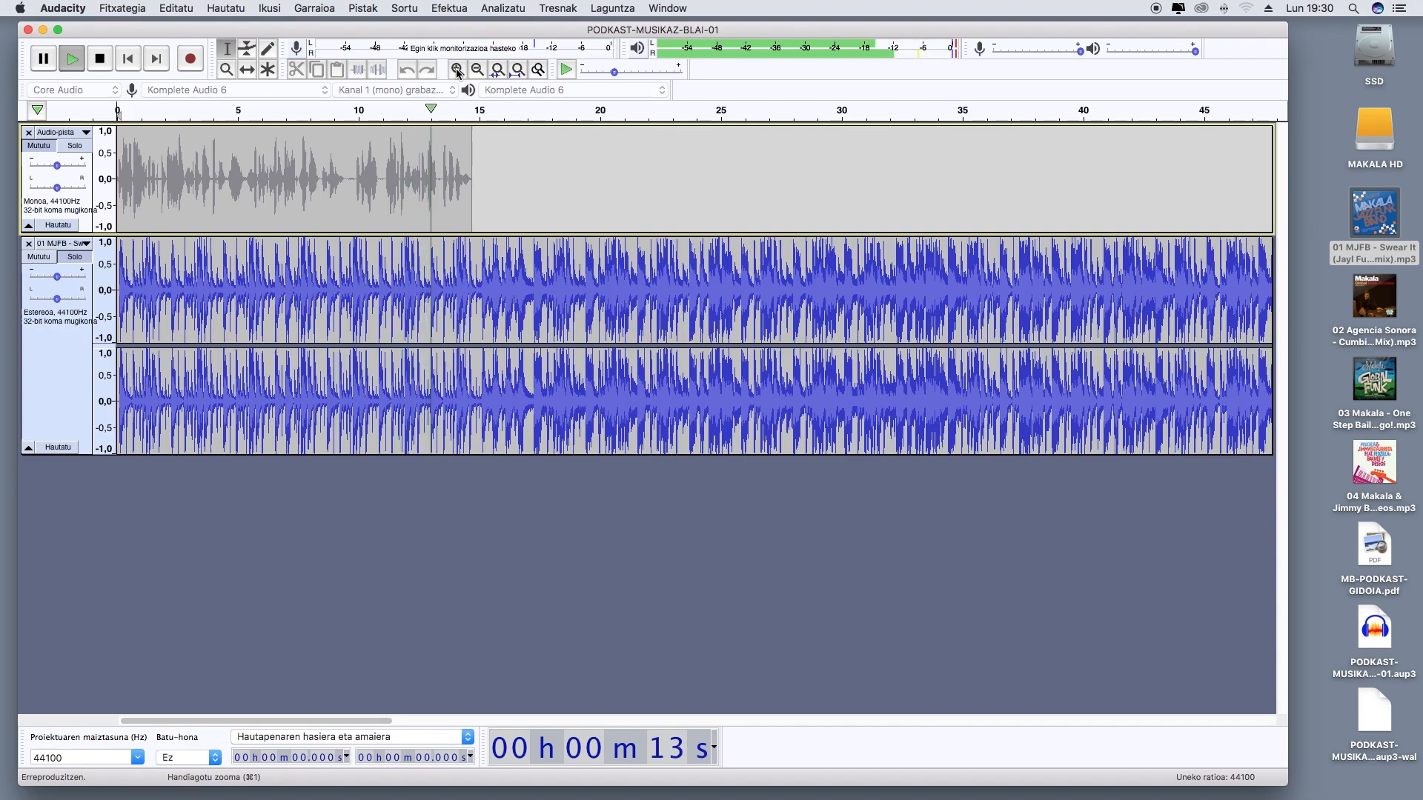
{"action": "left_click", "coordinate": [100, 60]}
{"action": "left_click", "coordinate": [101, 60]}
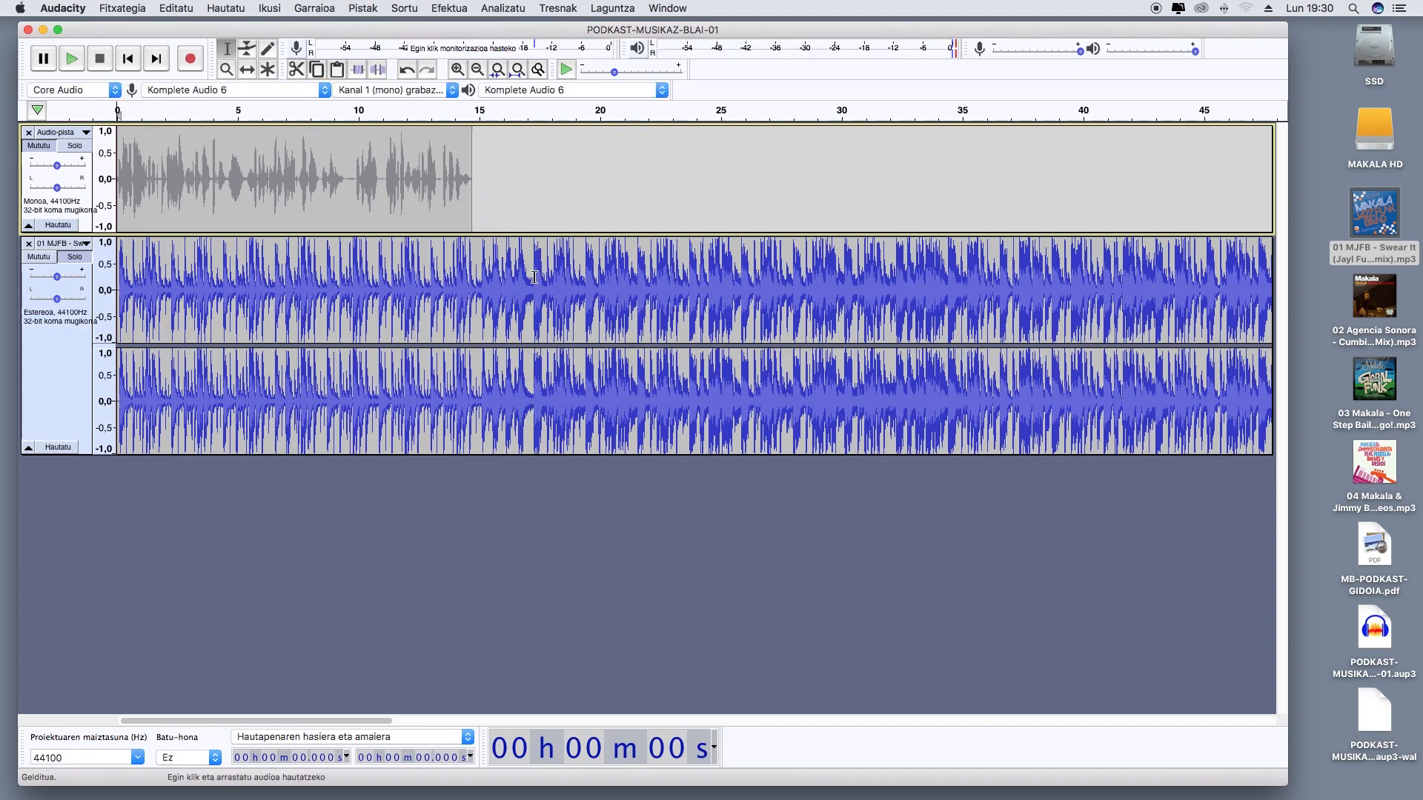
Cut the song from about 17,27 s to its end and play the remaining intro from the start
{"action": "left_click_drag", "start_coordinate": [534, 277], "coordinate": [566, 281]}
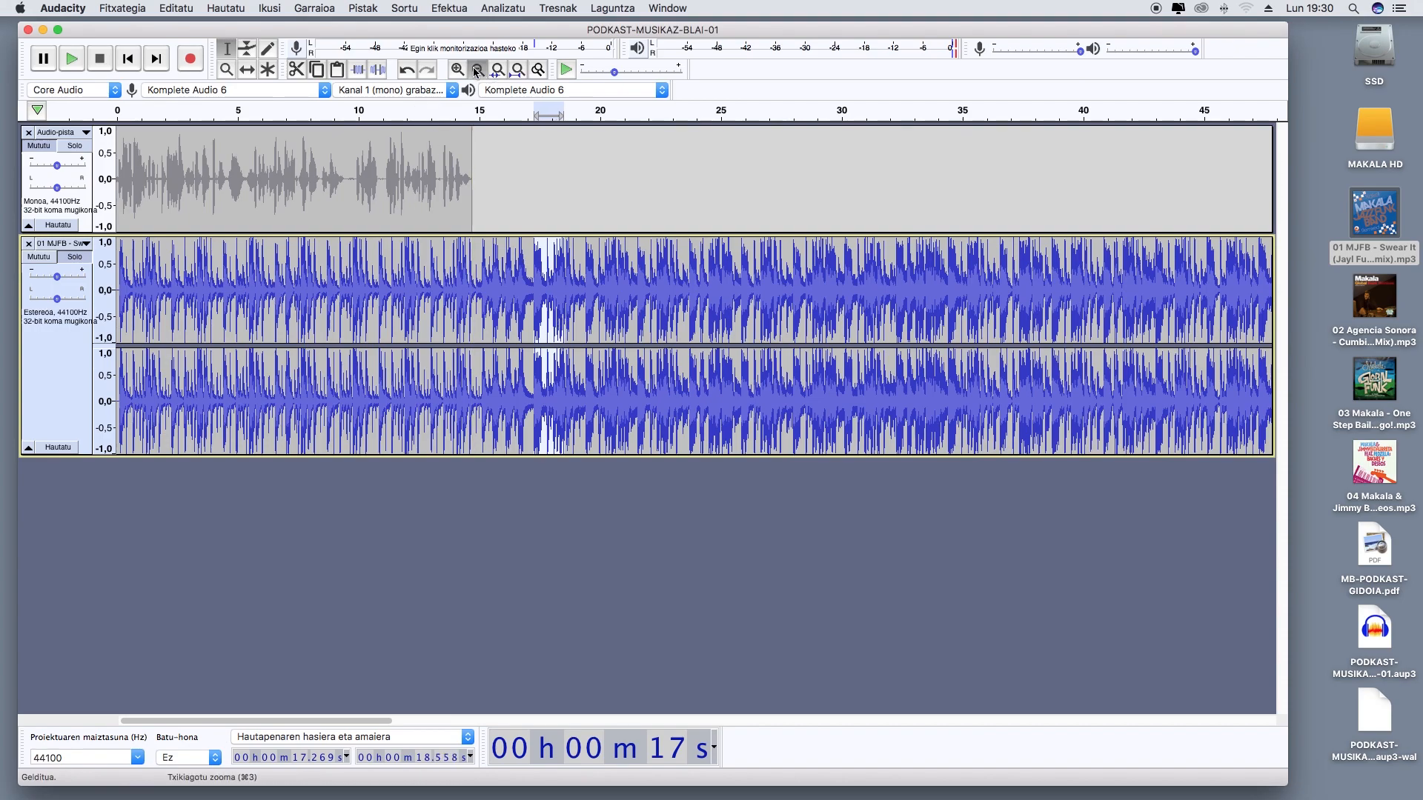
{"action": "left_click", "coordinate": [477, 71]}
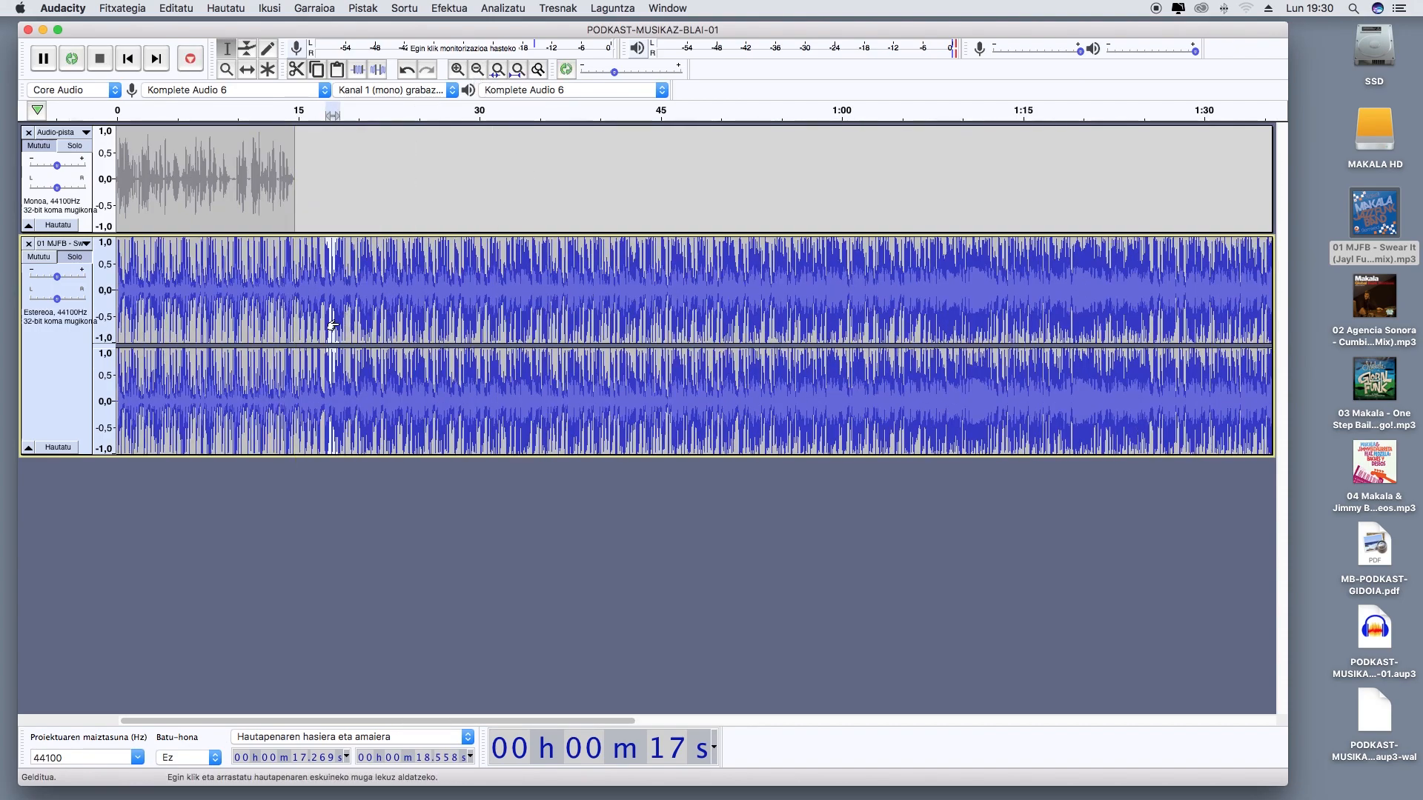
{"action": "left_click_drag", "start_coordinate": [338, 325], "coordinate": [1304, 265]}
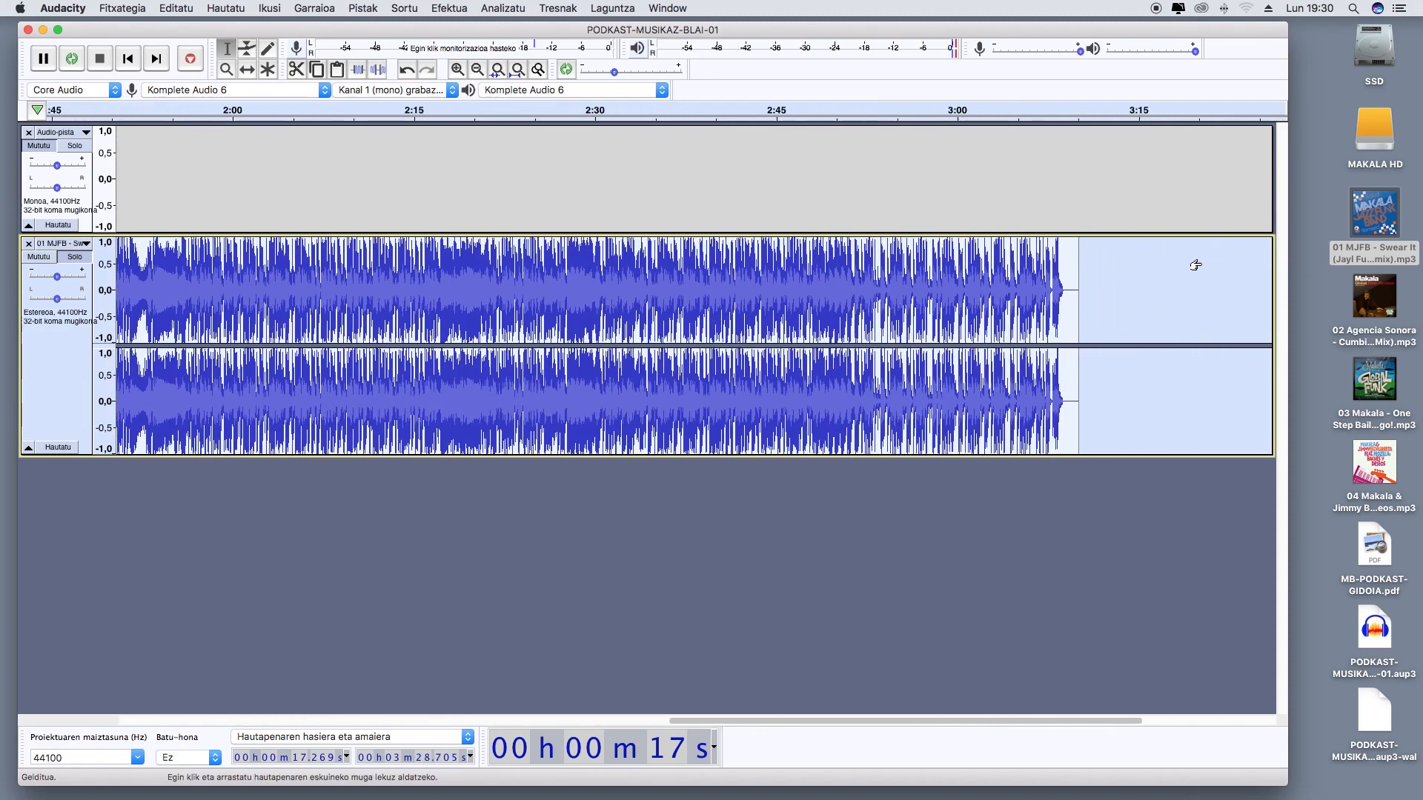
{"action": "left_click", "coordinate": [181, 10]}
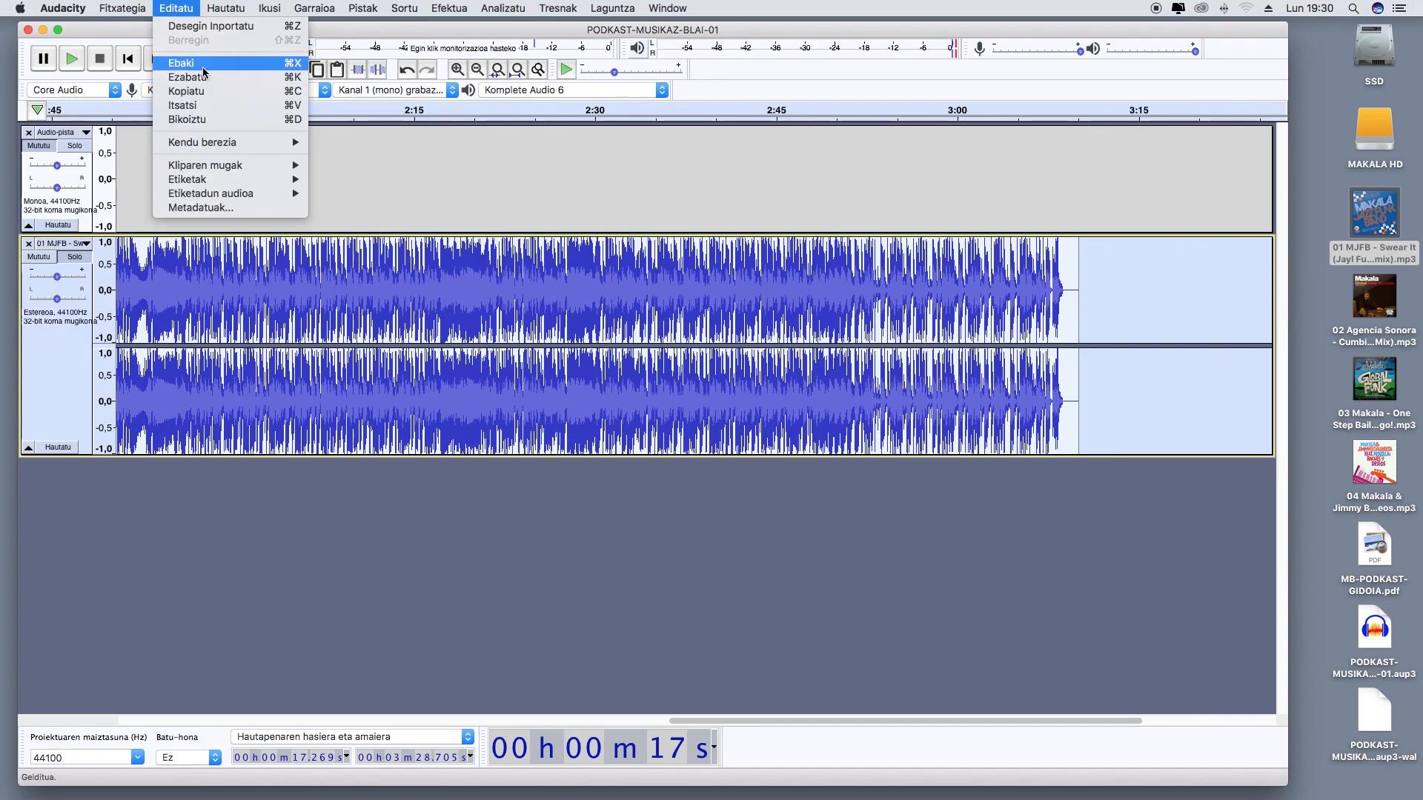
{"action": "left_click", "coordinate": [204, 66]}
{"action": "left_click", "coordinate": [412, 319]}
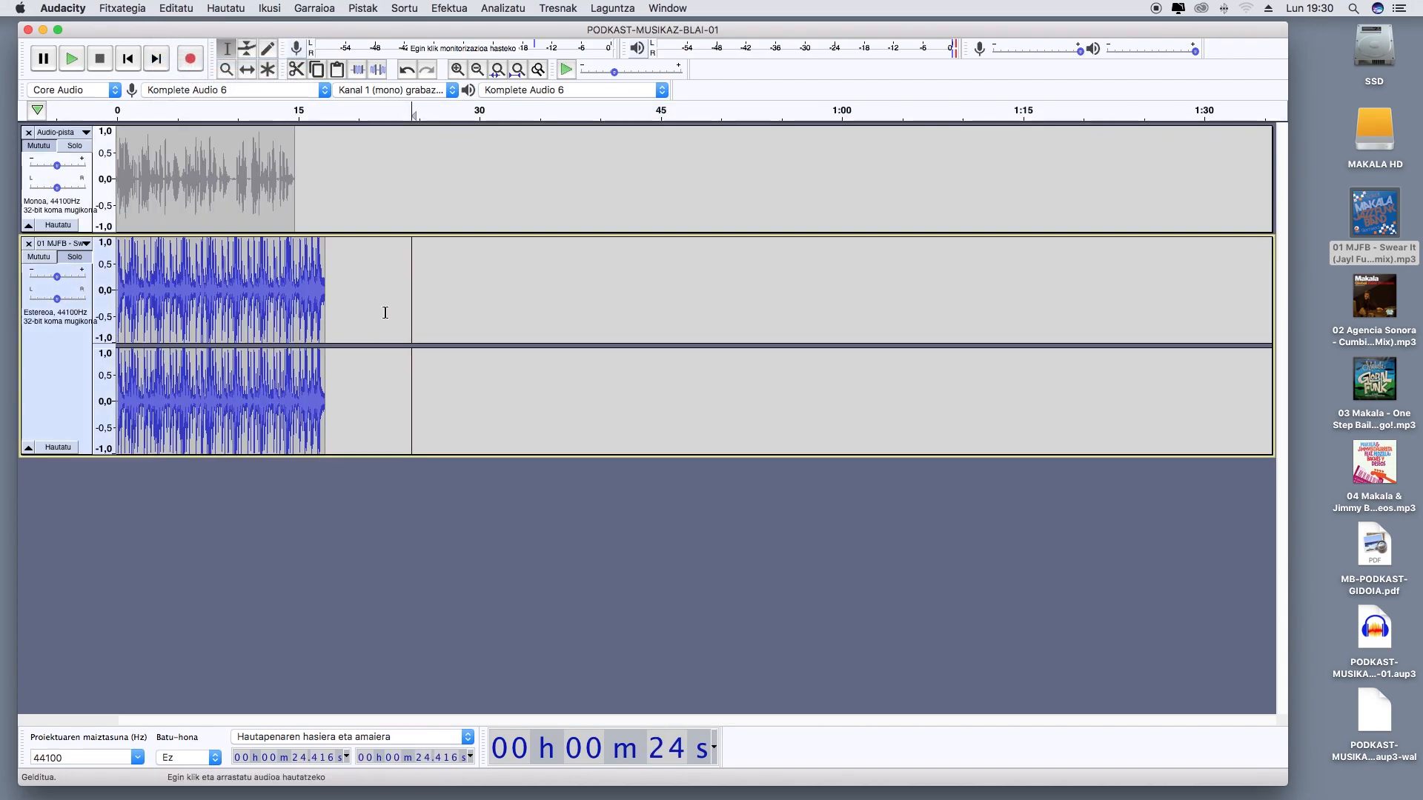
{"action": "key", "text": "Return"}
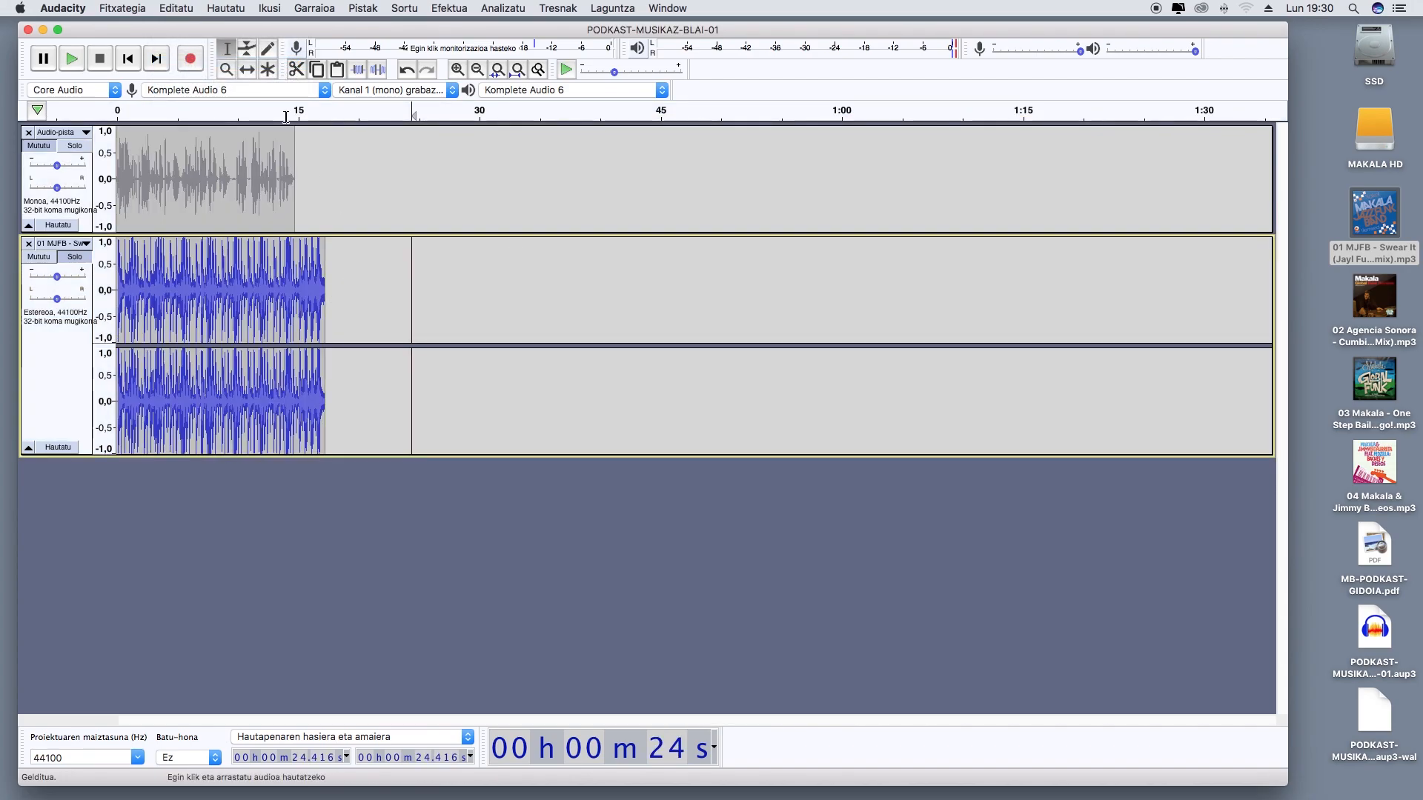
{"action": "left_click", "coordinate": [127, 59]}
{"action": "left_click", "coordinate": [72, 58]}
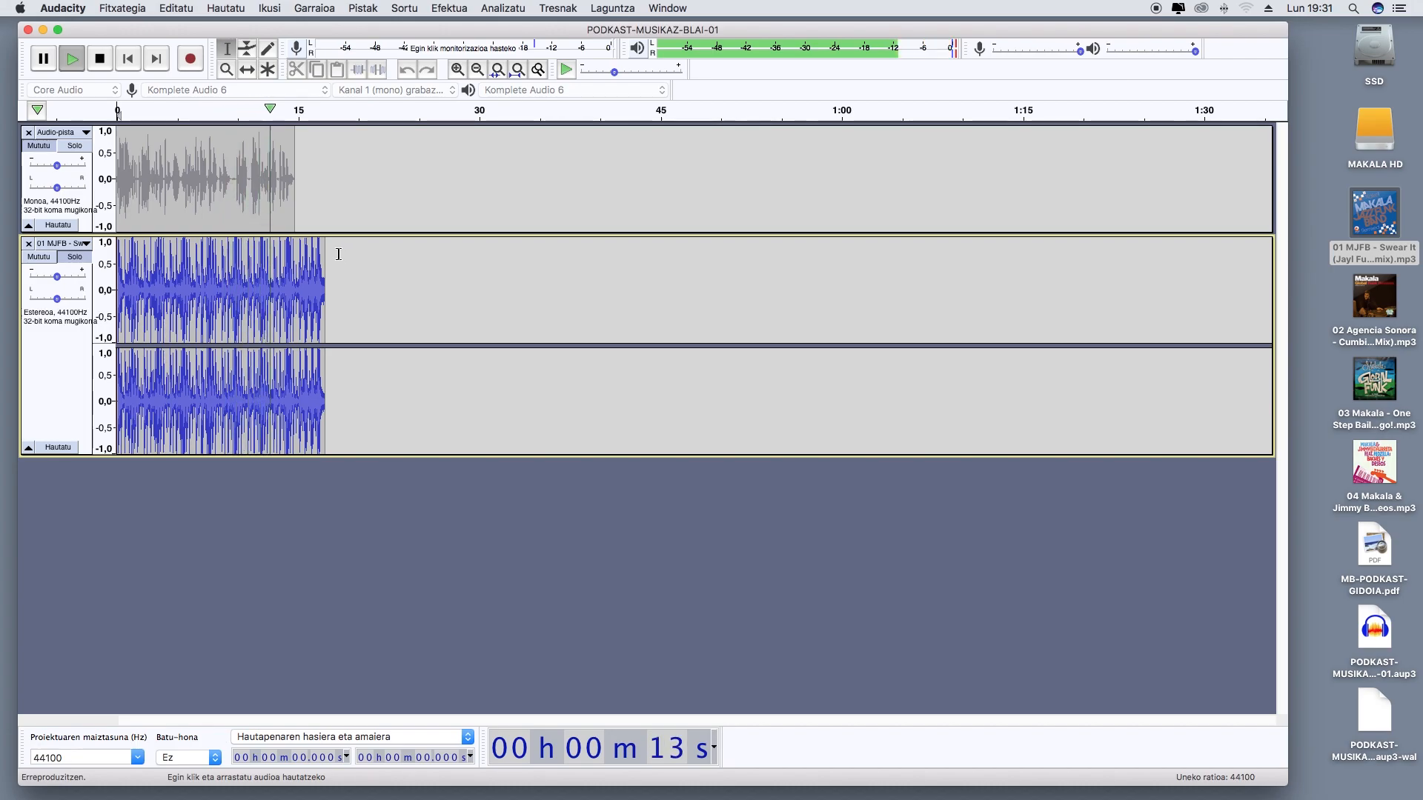
Fade out the end of the music clip from about 16,8 s with Desagertu and play back the ending
{"action": "left_click", "coordinate": [457, 69]}
{"action": "left_click", "coordinate": [457, 69]}
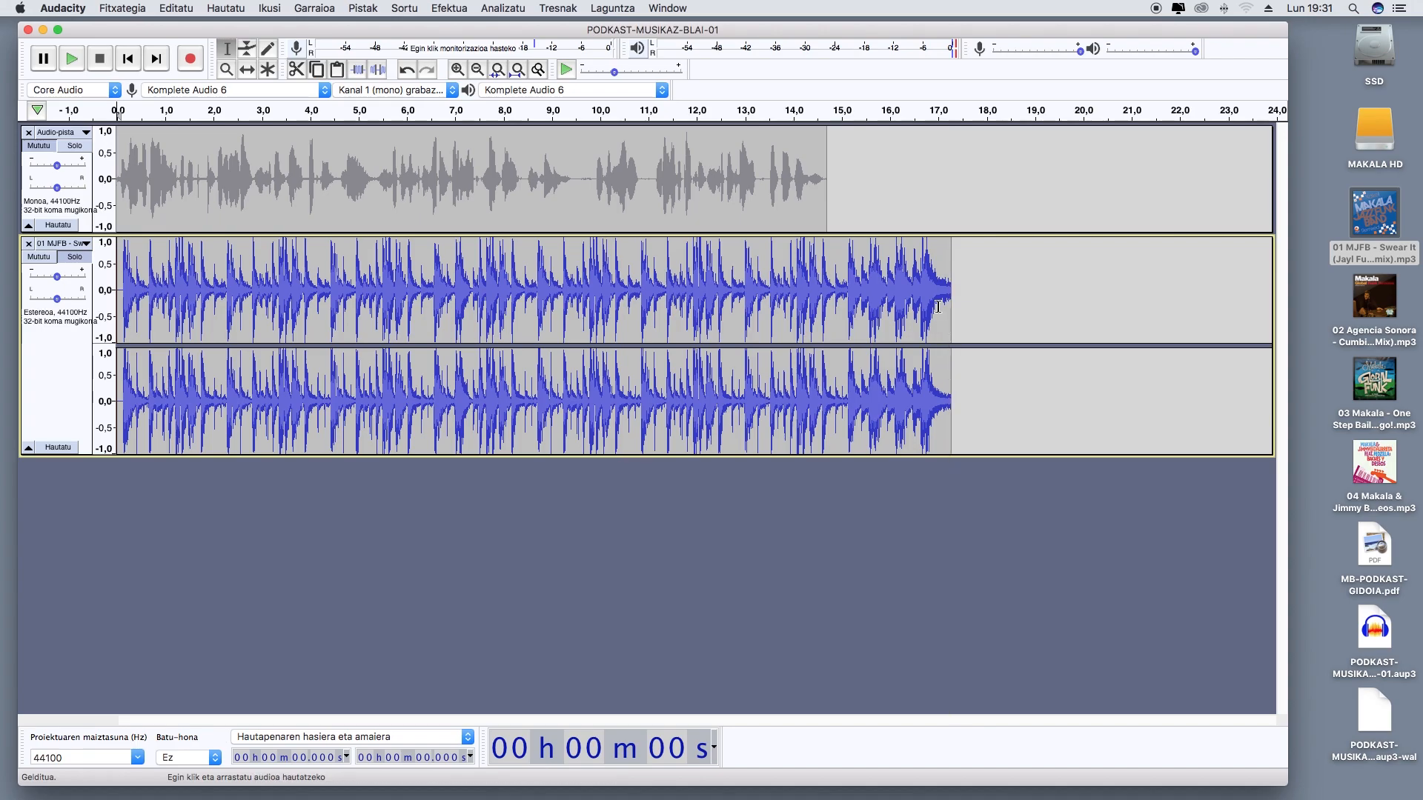
{"action": "left_click_drag", "start_coordinate": [930, 299], "coordinate": [953, 302]}
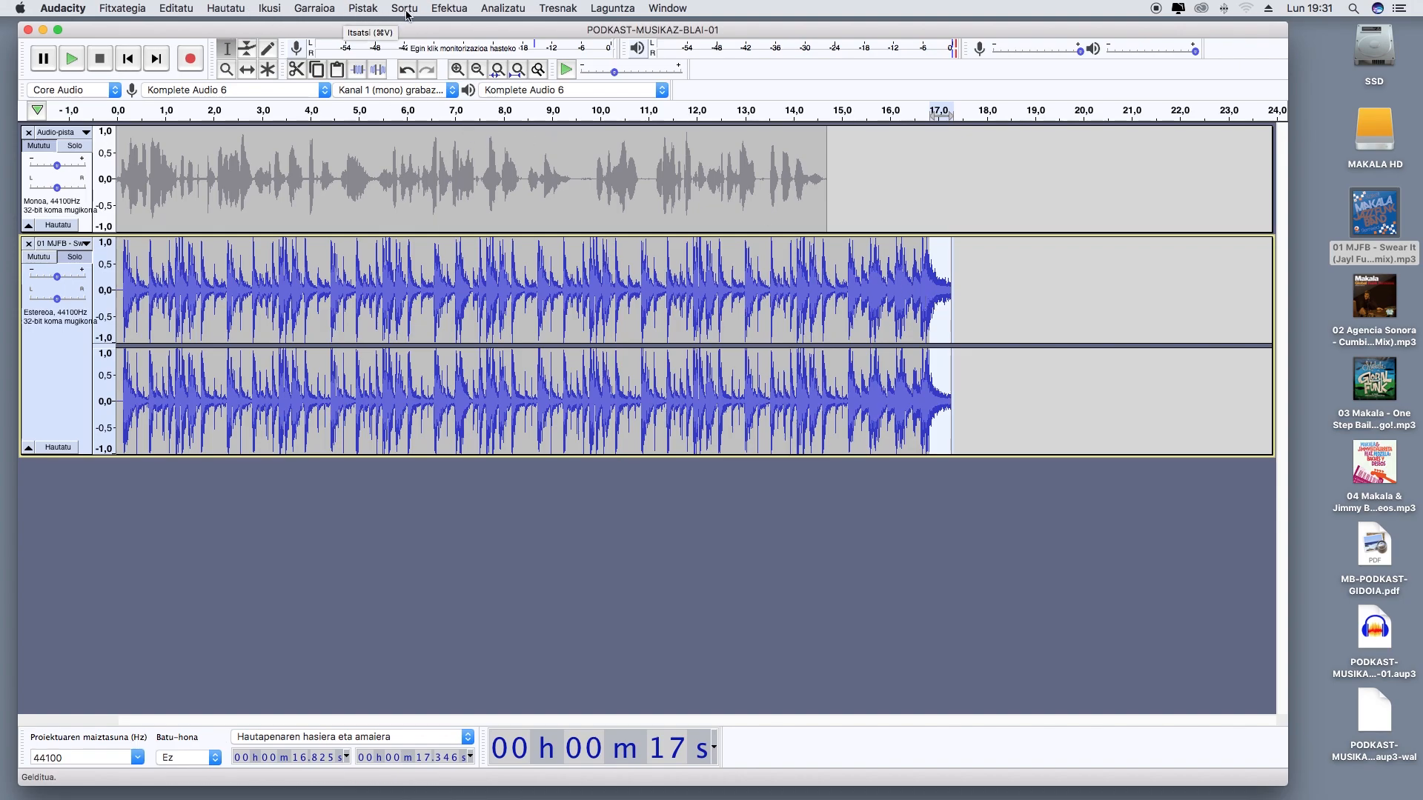
{"action": "left_click", "coordinate": [459, 9]}
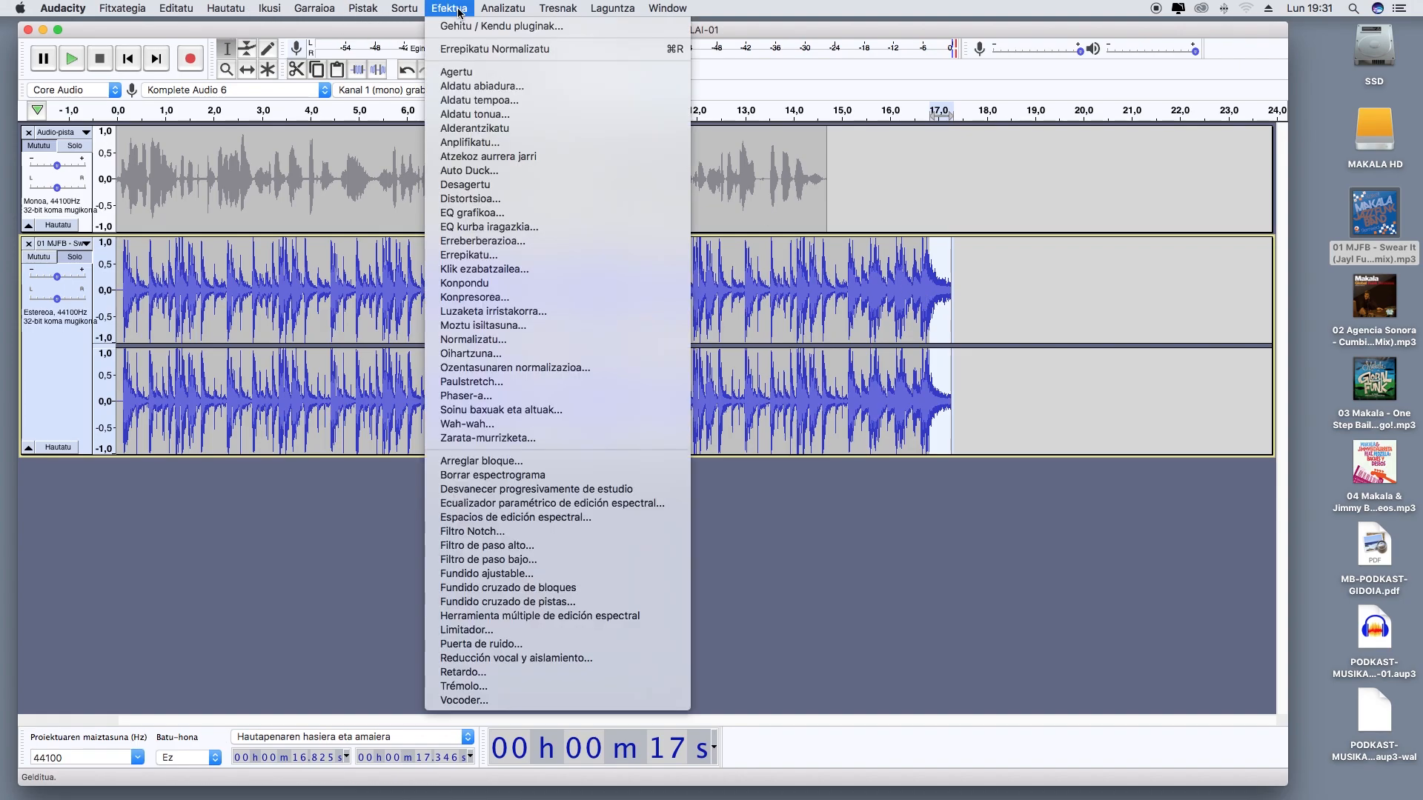
{"action": "left_click", "coordinate": [492, 186]}
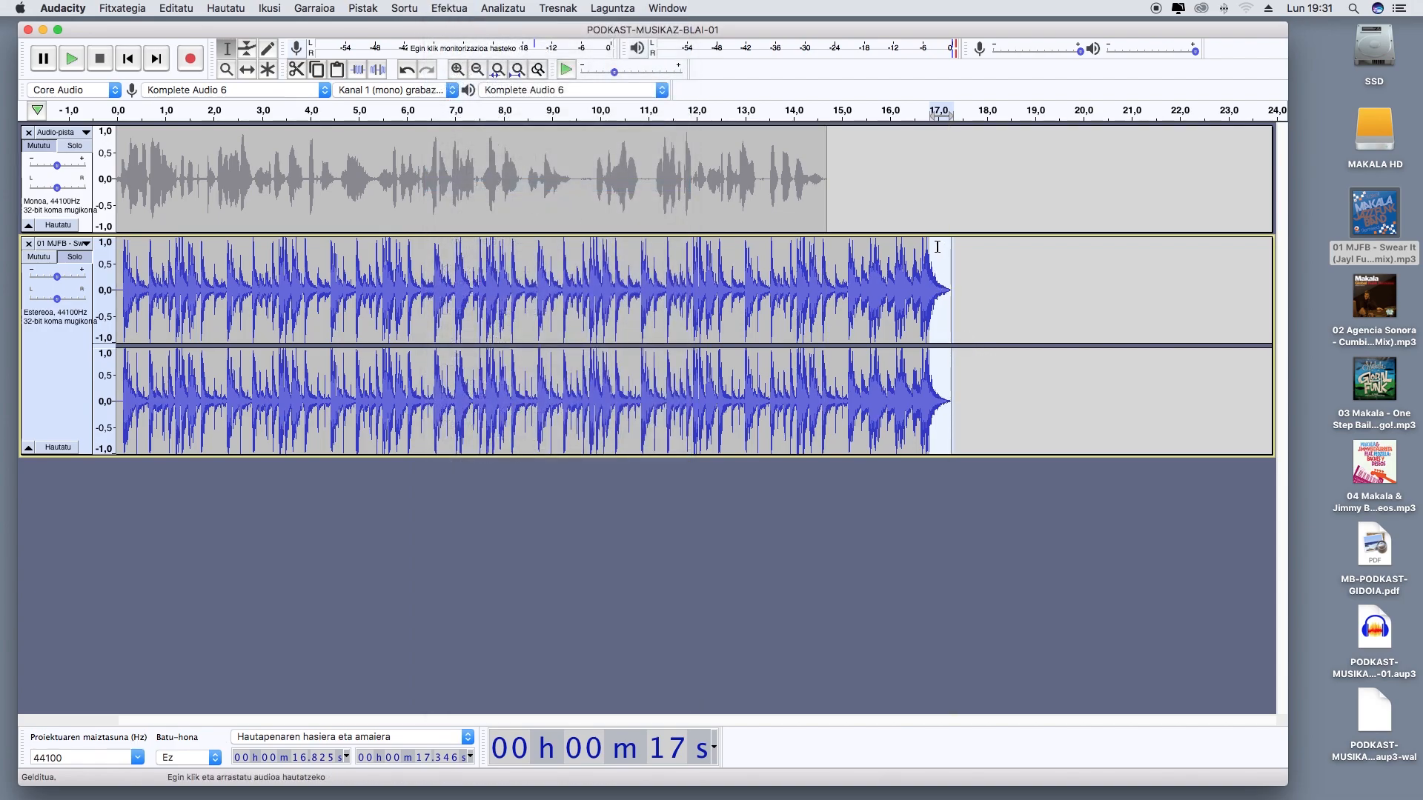
{"action": "left_click", "coordinate": [911, 248]}
{"action": "key", "text": "space"}
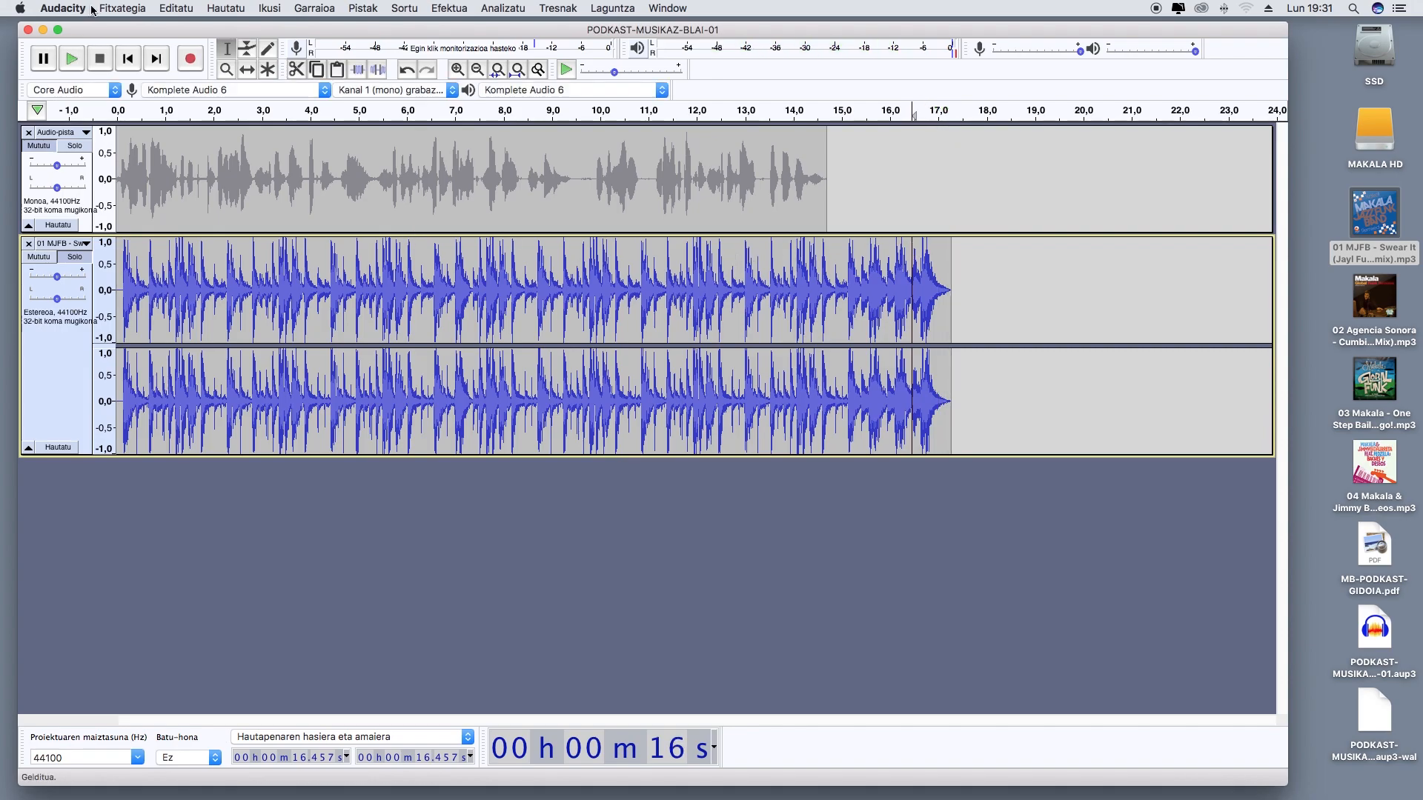
Save the podcast project with the shortened, faded music track
{"action": "left_click", "coordinate": [122, 8]}
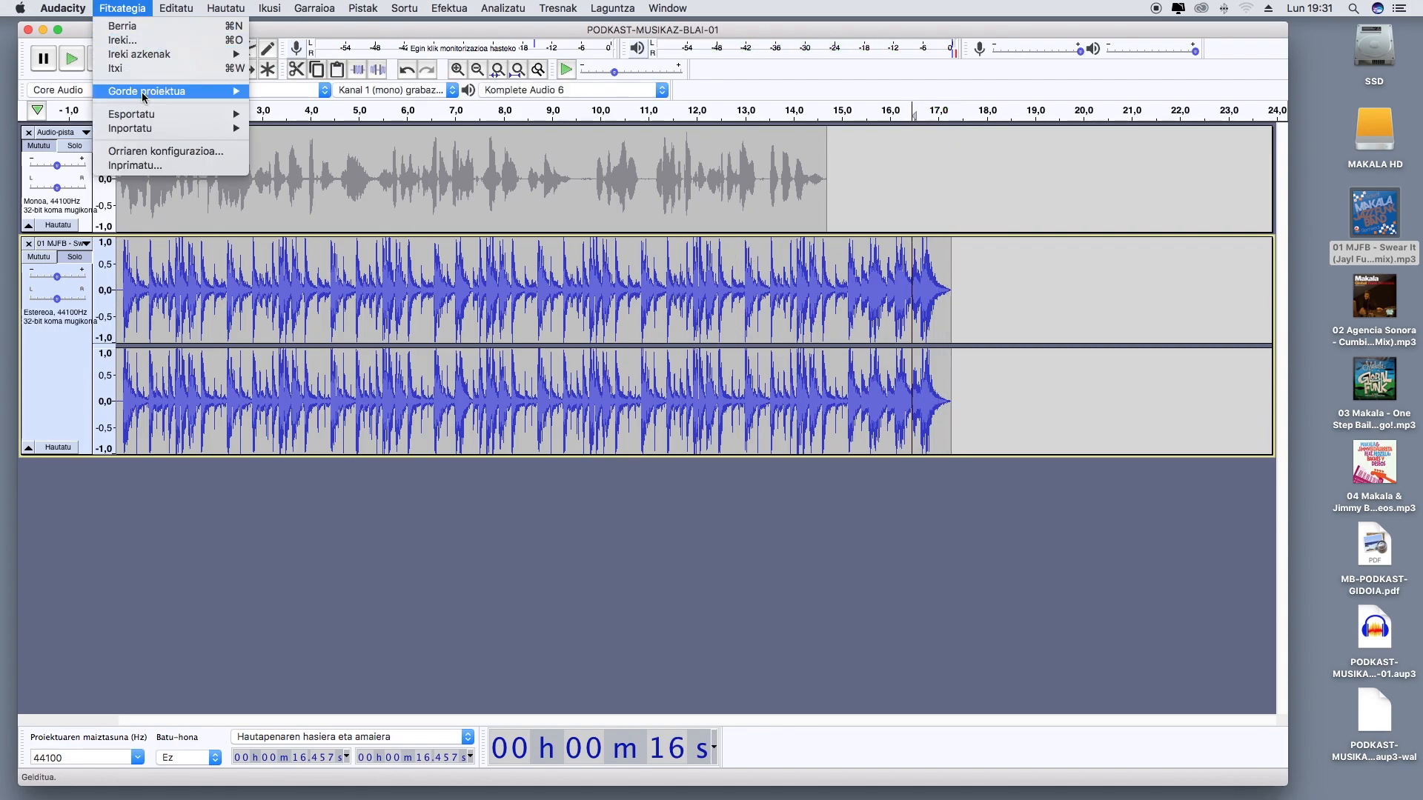
{"action": "mouse_move", "coordinate": [141, 93]}
{"action": "left_click", "coordinate": [285, 95]}
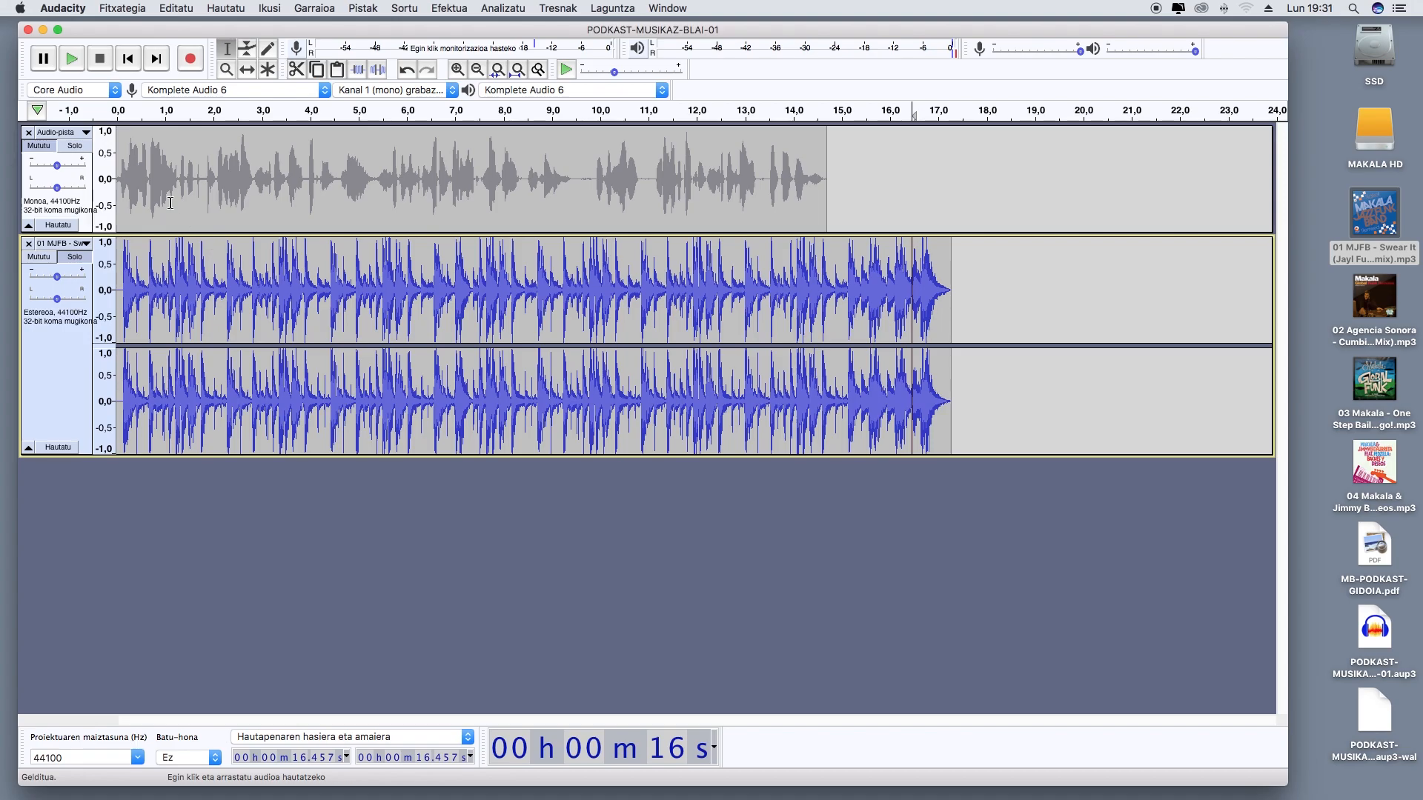
Unmute the voice track, cut its whole clip and paste it back starting at about 0,64 s
{"action": "left_click", "coordinate": [44, 149]}
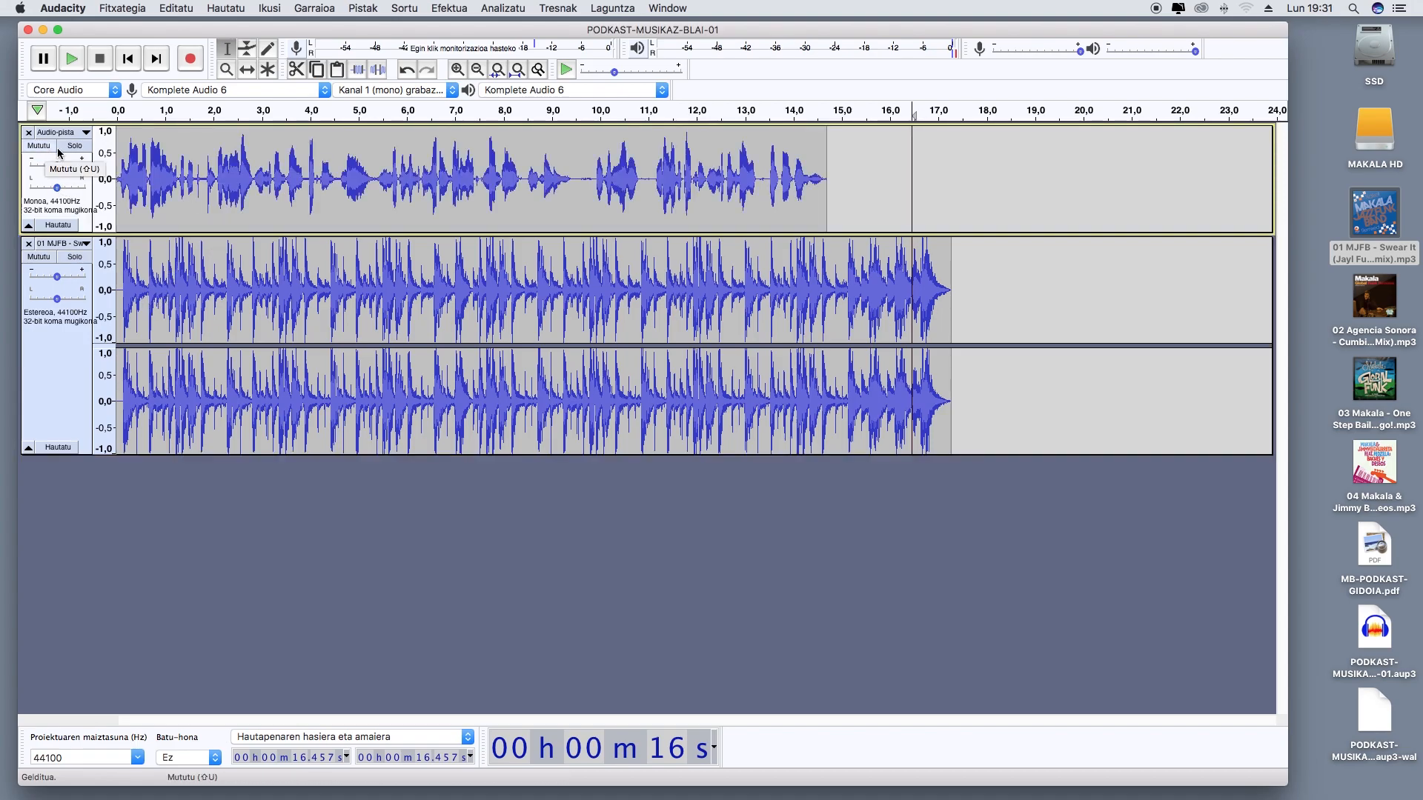
{"action": "left_click_drag", "start_coordinate": [835, 194], "coordinate": [93, 195]}
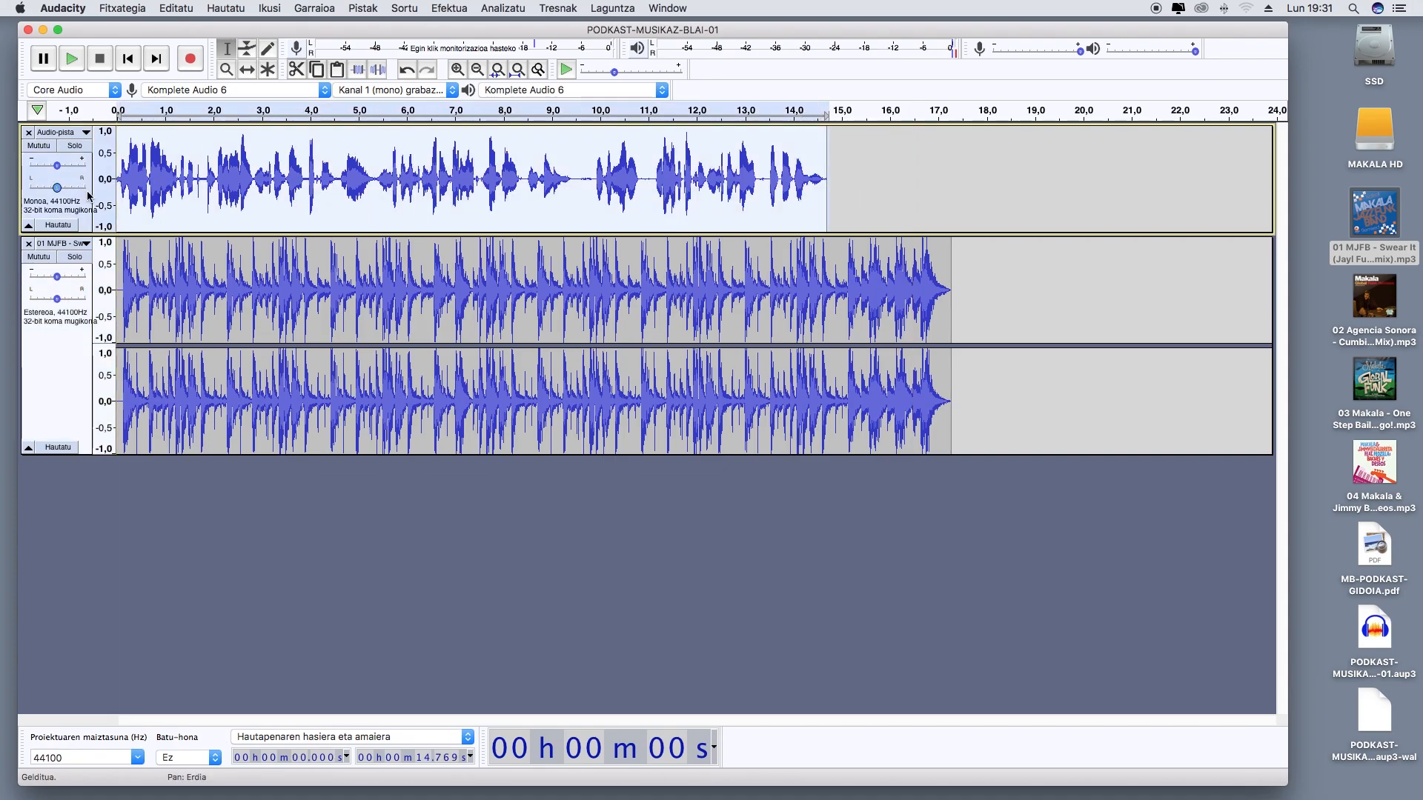
{"action": "key", "text": "BackSpace"}
{"action": "left_click", "coordinate": [147, 199]}
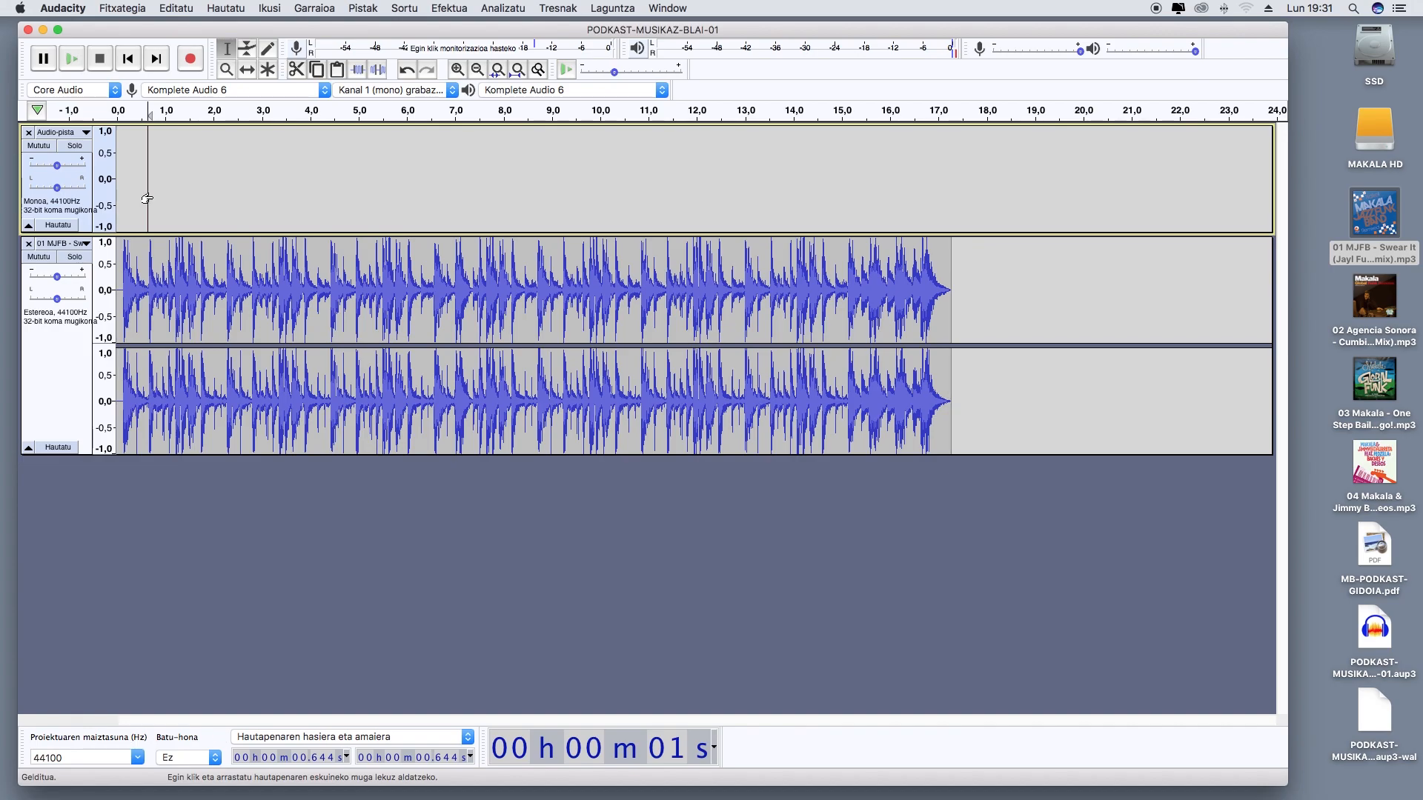
{"action": "key", "text": "super+v"}
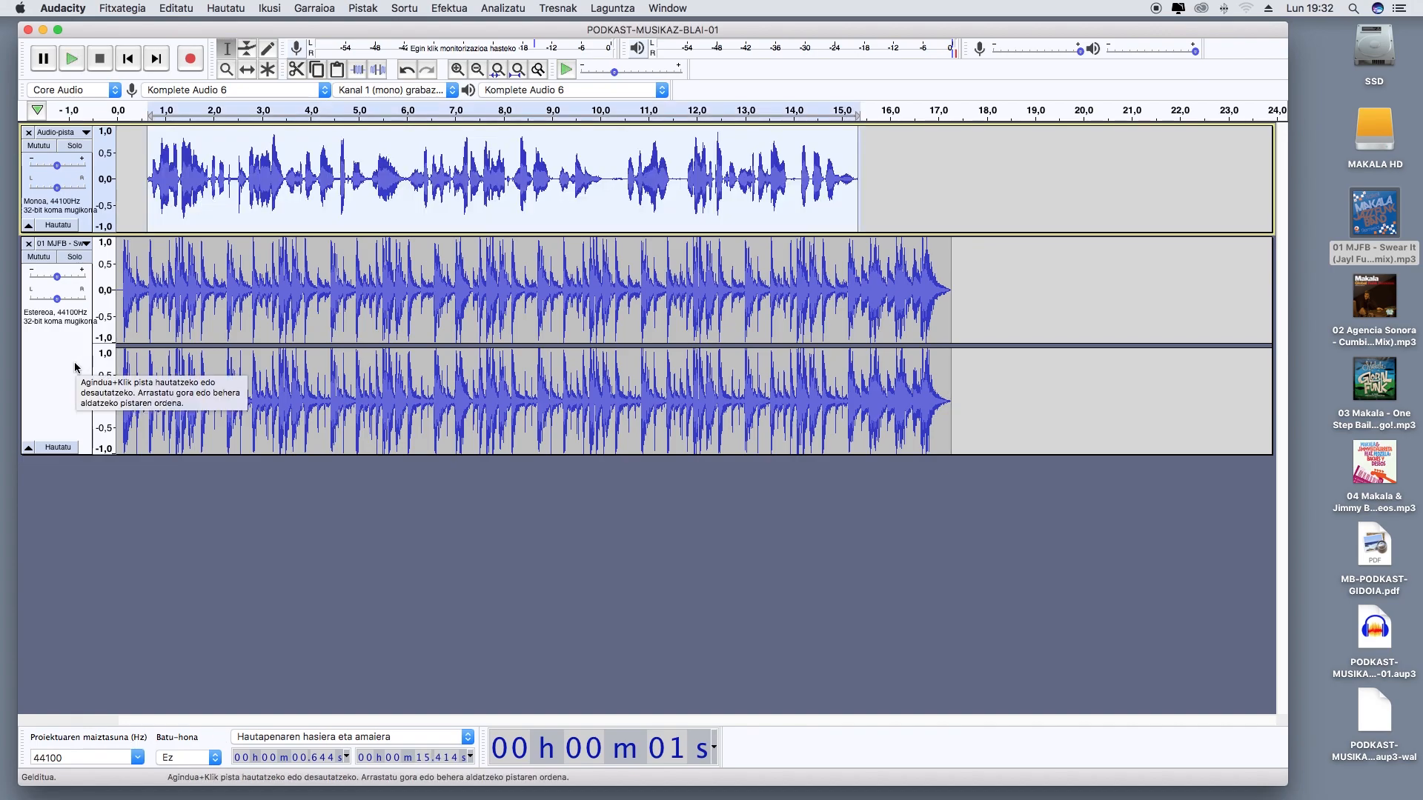
Move the music track above the voice track and apply Auto Duck to the whole music clip with a duck amount of -12 dB
{"action": "left_click_drag", "start_coordinate": [76, 374], "coordinate": [81, 196]}
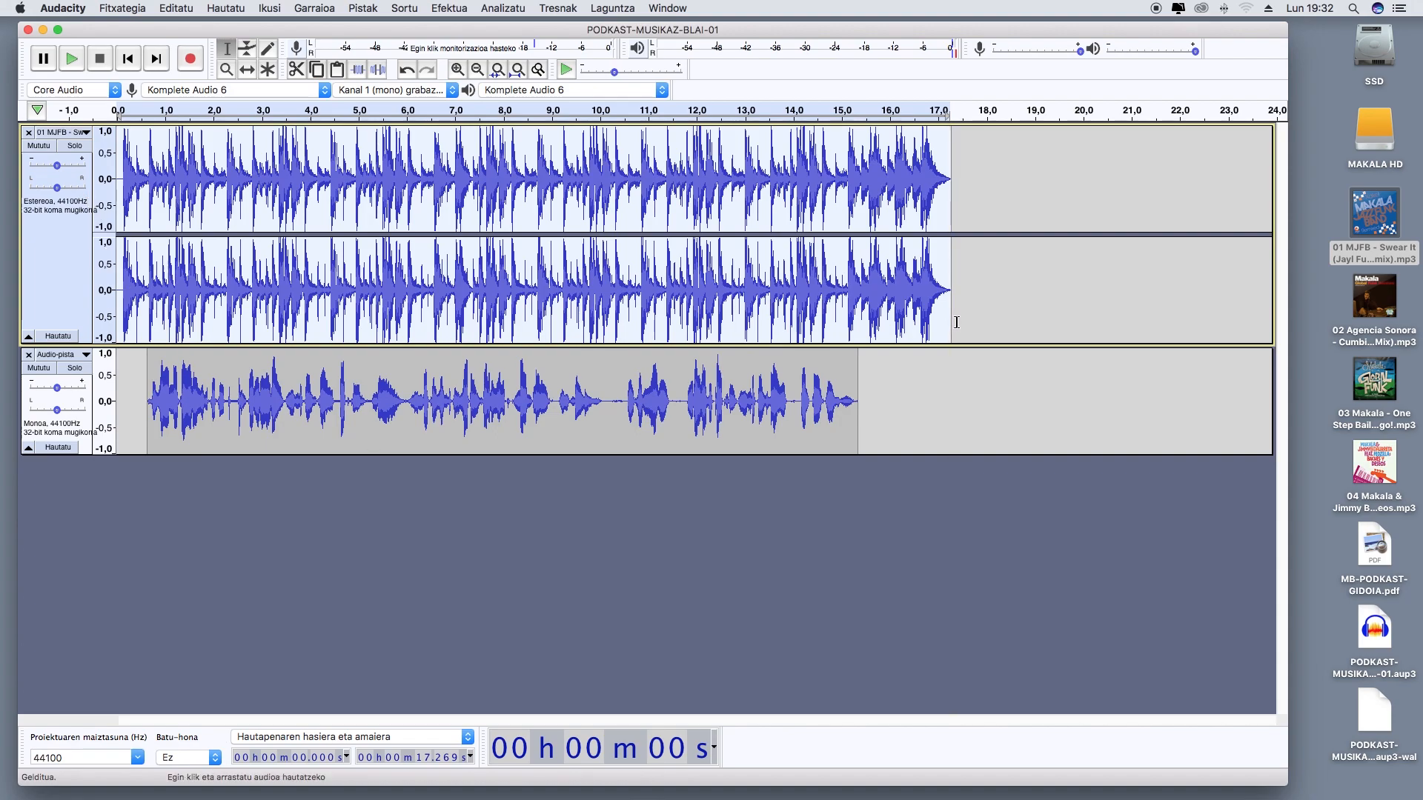
{"action": "left_click_drag", "start_coordinate": [956, 323], "coordinate": [114, 306]}
{"action": "left_click", "coordinate": [413, 10]}
{"action": "mouse_move", "coordinate": [459, 12]}
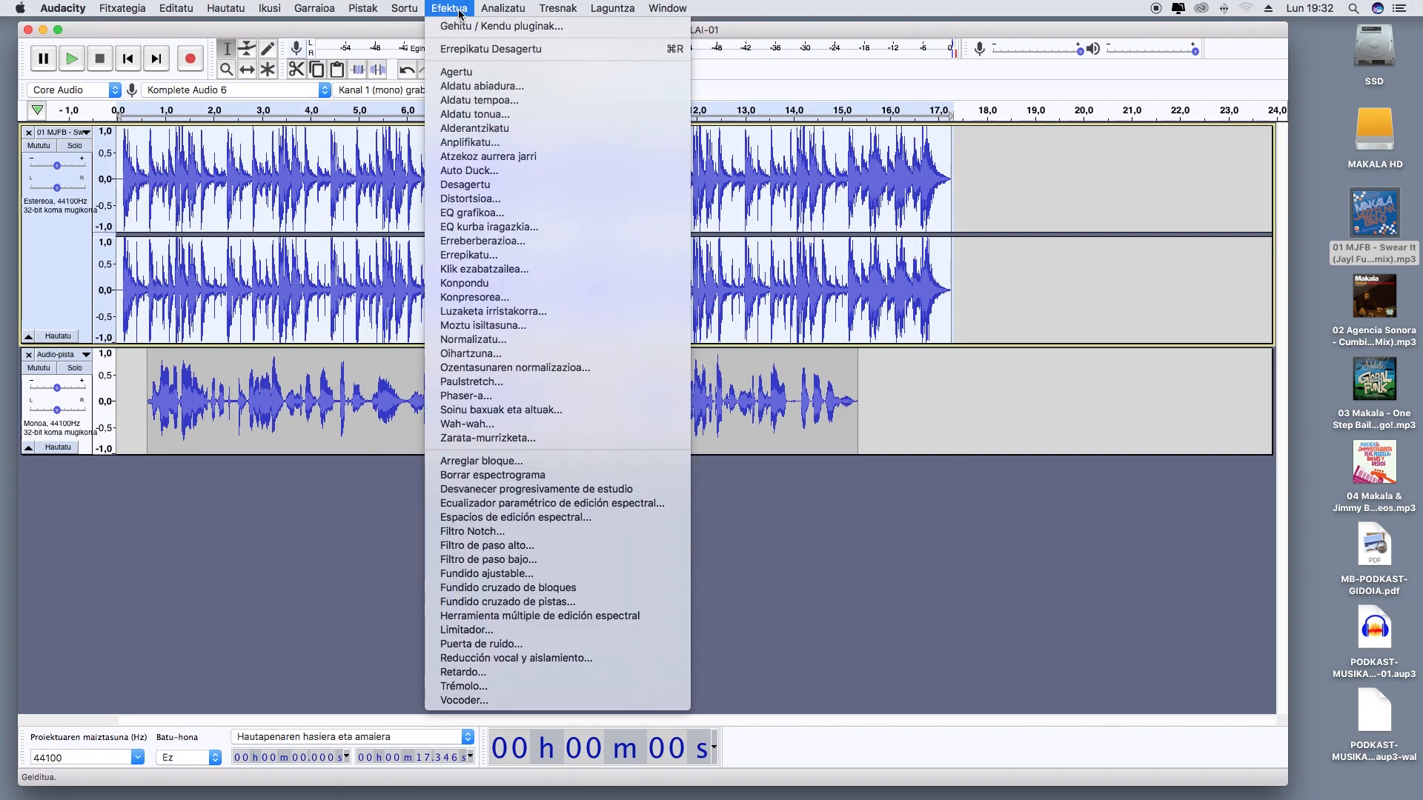
{"action": "left_click", "coordinate": [504, 171]}
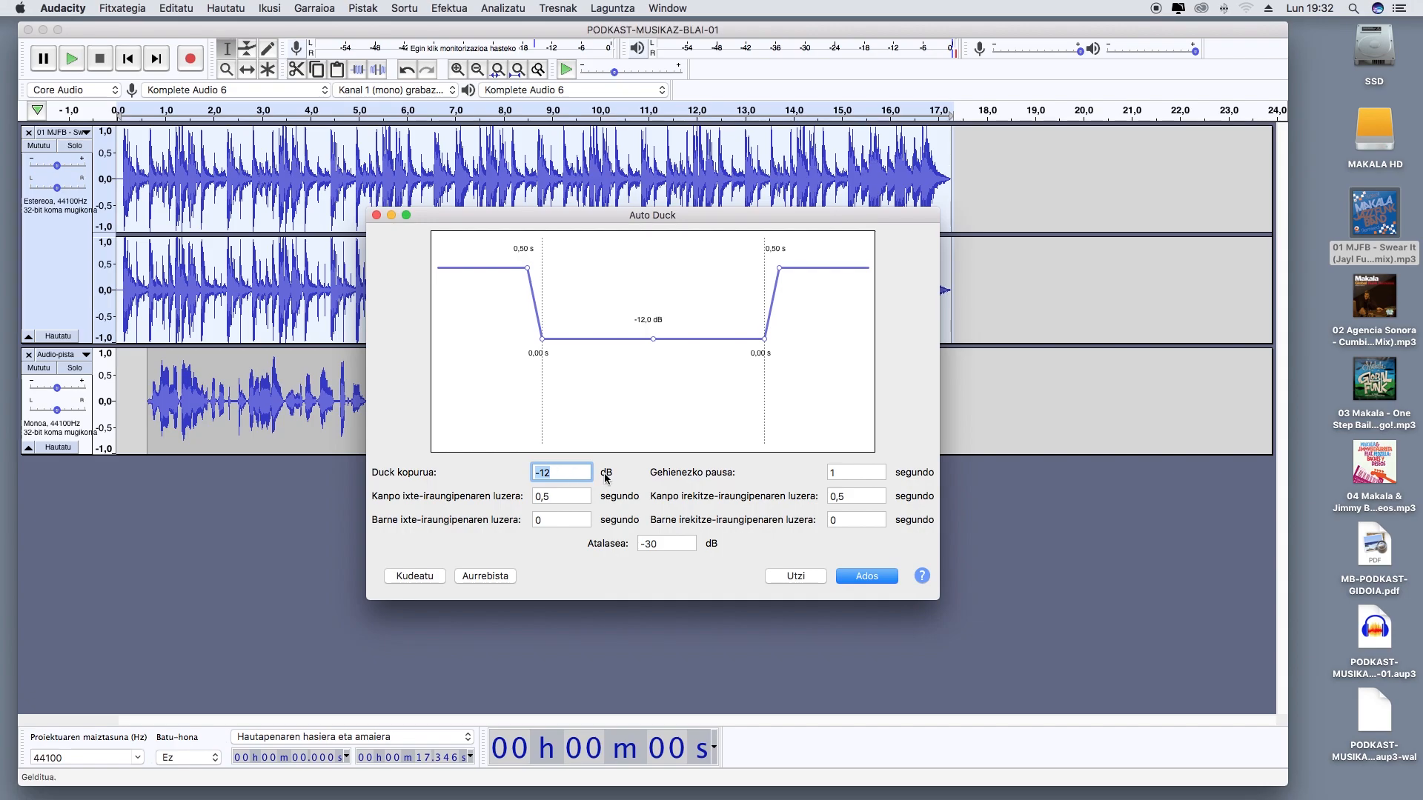
{"action": "type", "text": "-15"}
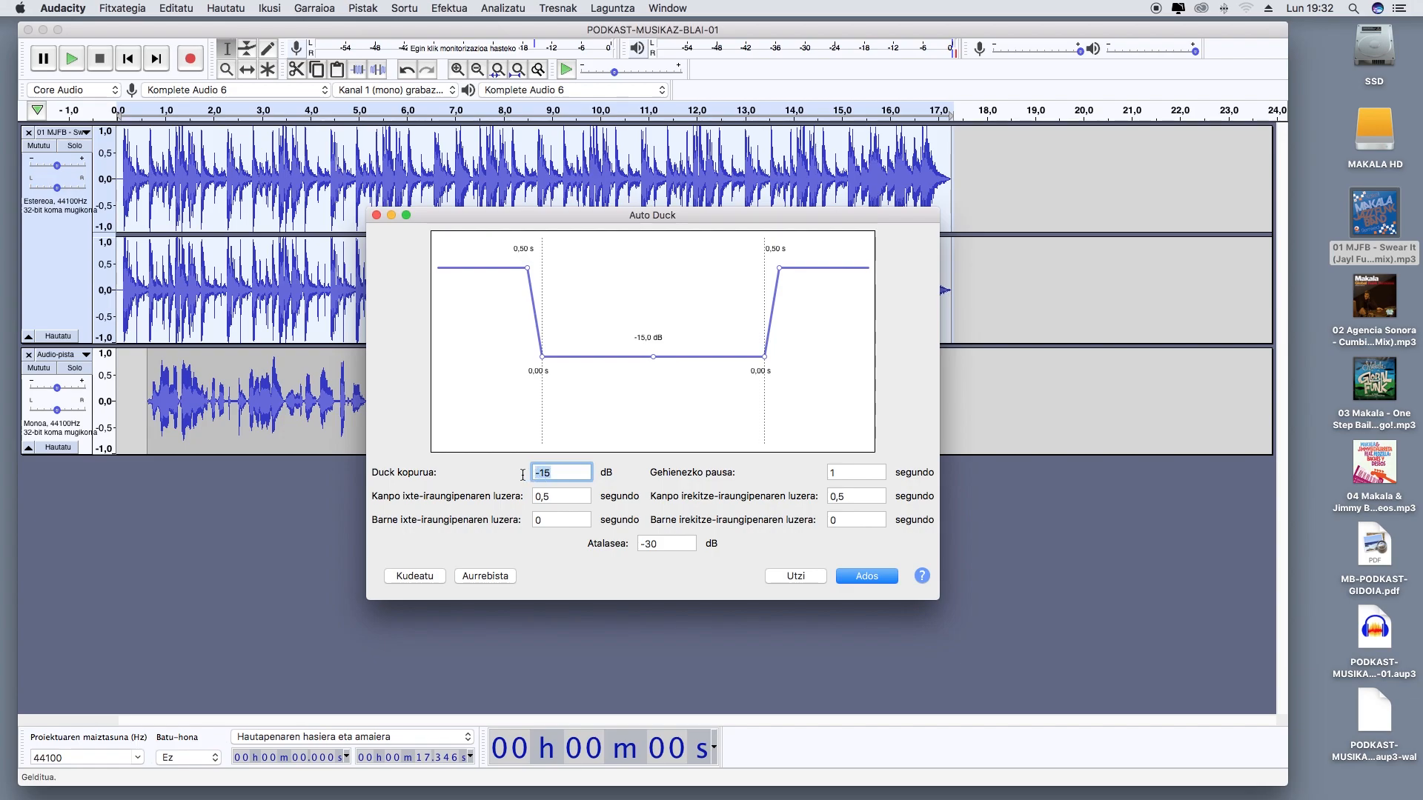
{"action": "type", "text": "-10"}
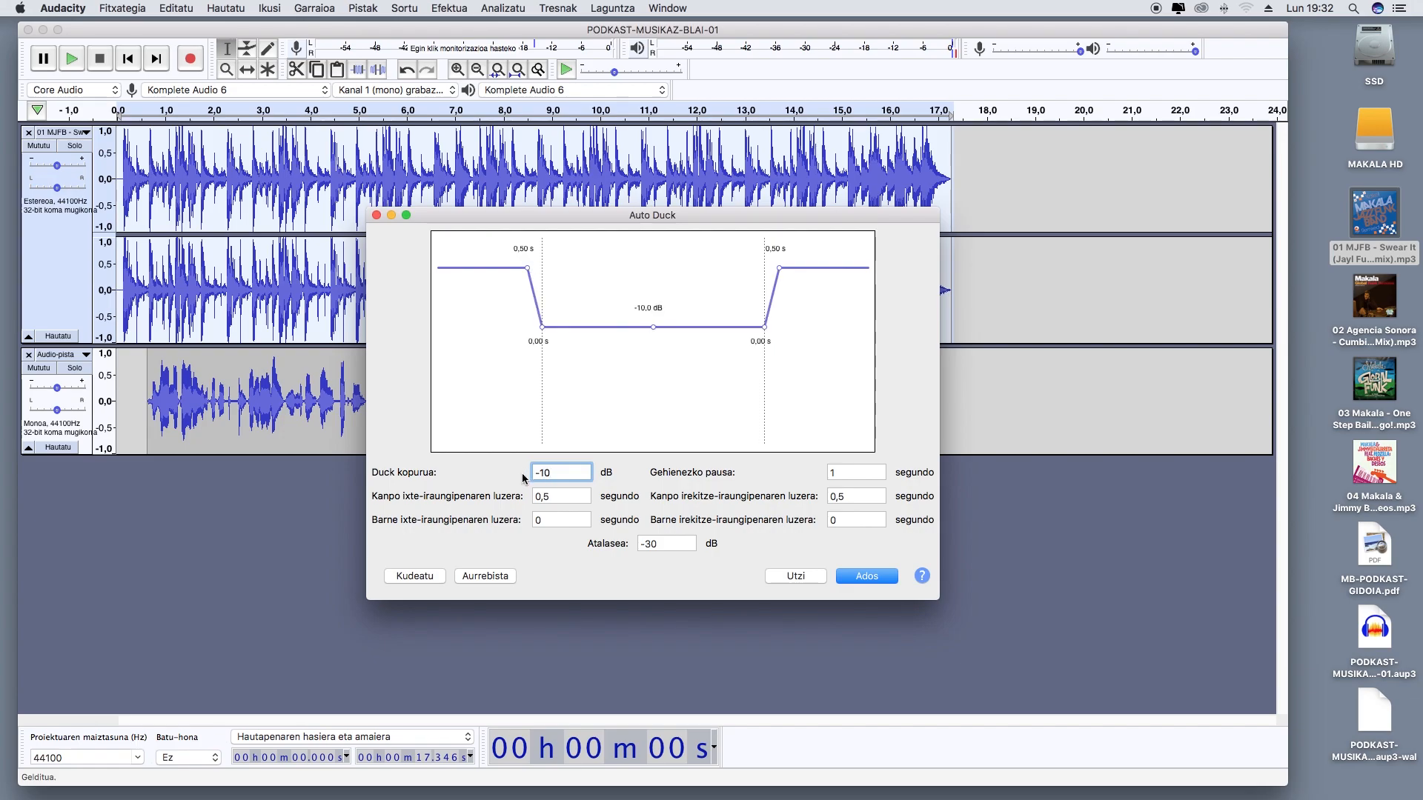
{"action": "type", "text": "-12"}
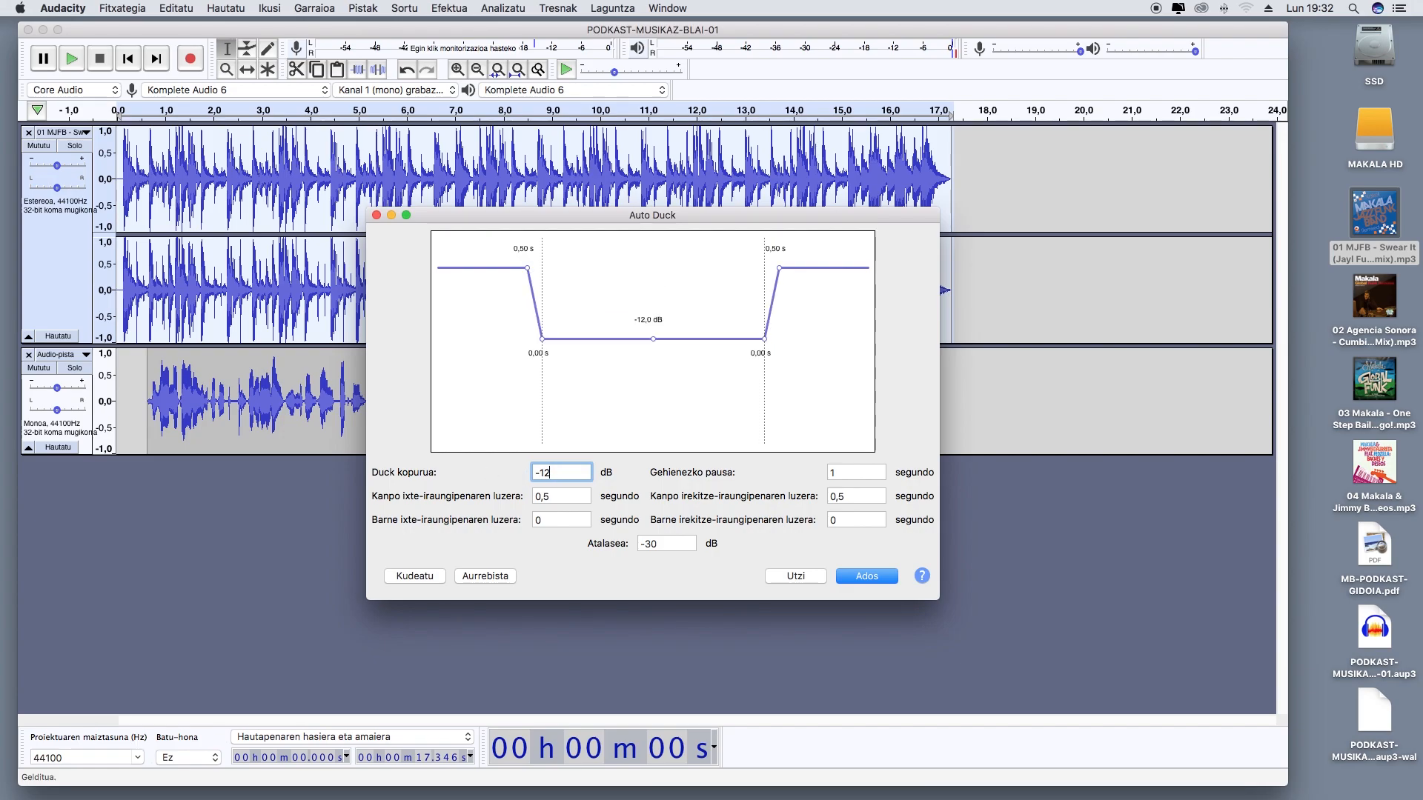
{"action": "left_click", "coordinate": [867, 577]}
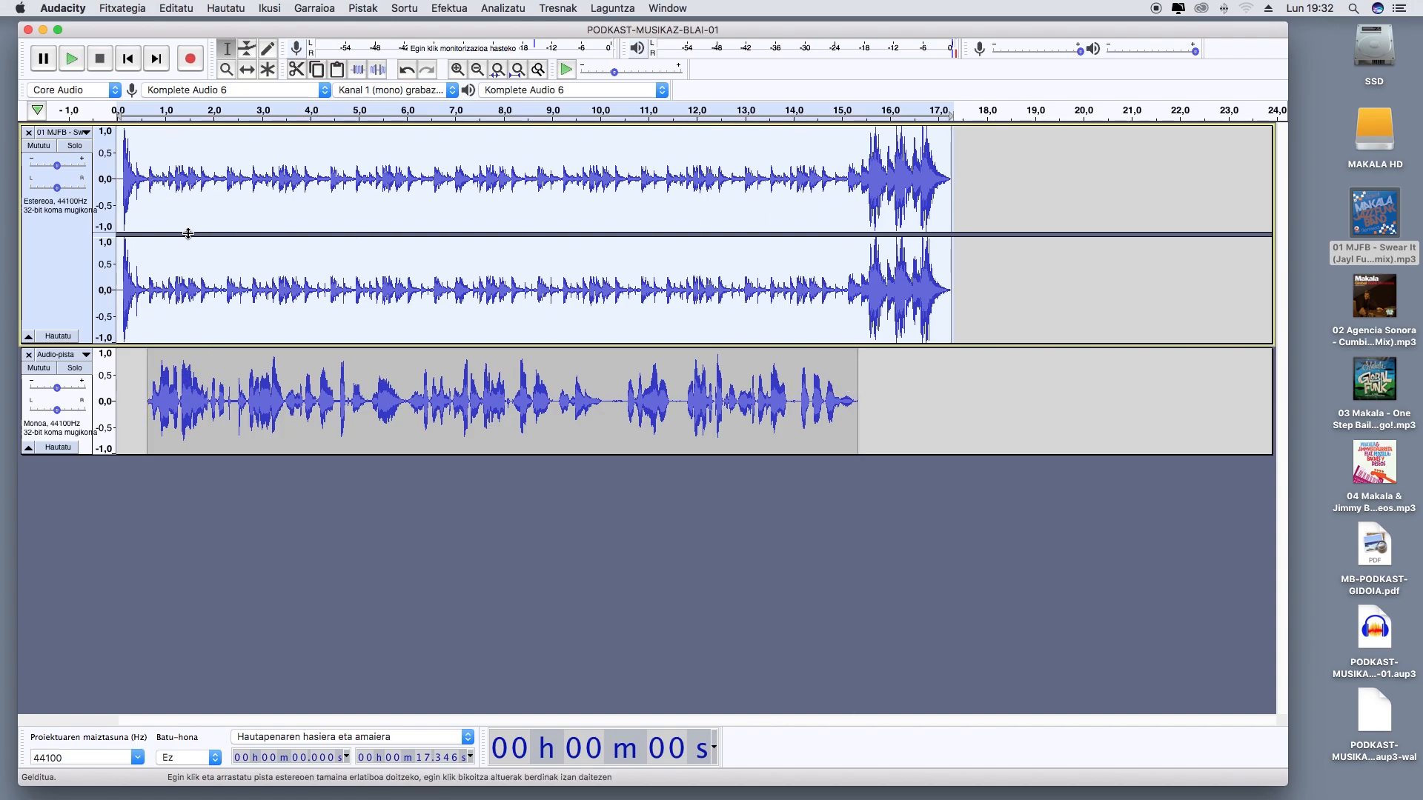
Play the ducked music and voice mix from the start and save the project
{"action": "left_click", "coordinate": [135, 64]}
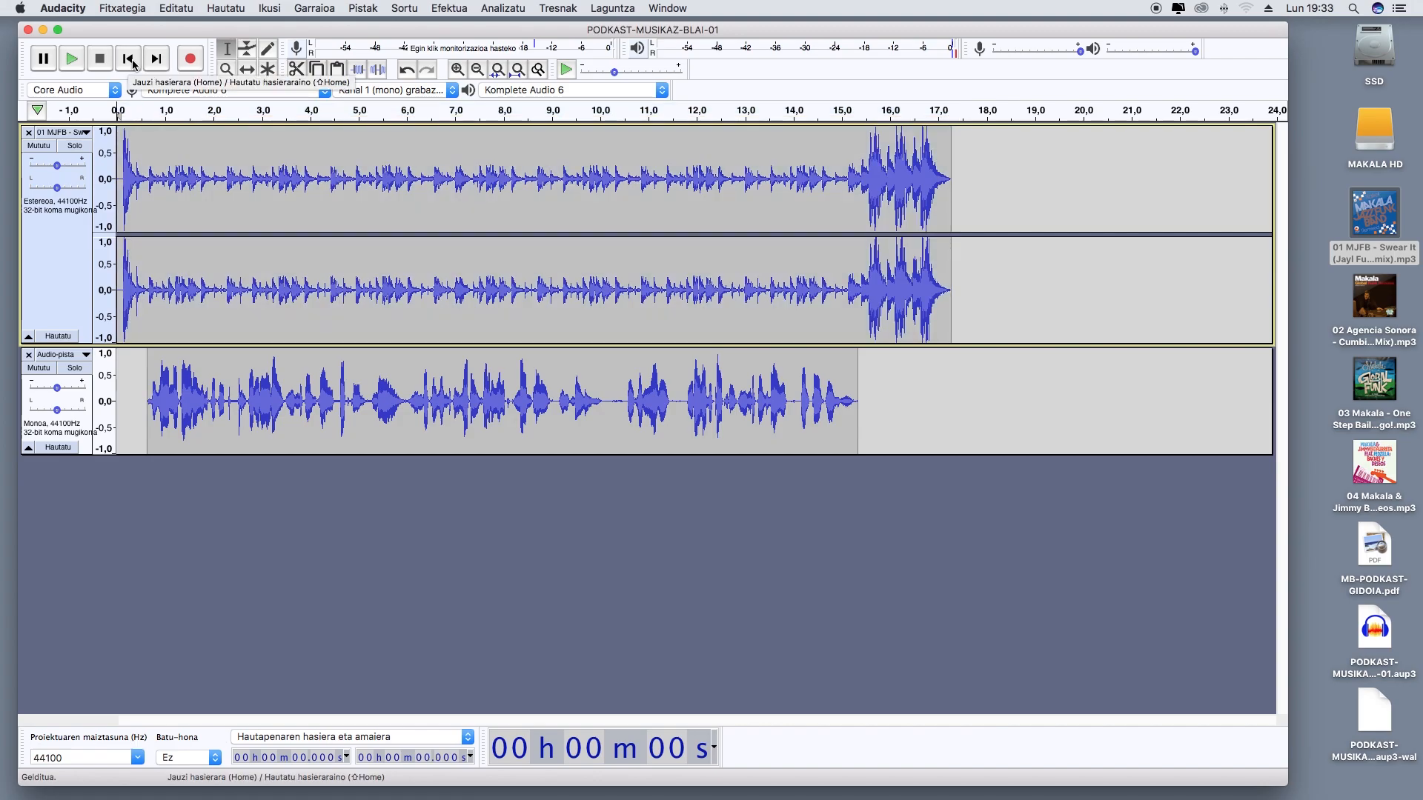
{"action": "left_click", "coordinate": [73, 59]}
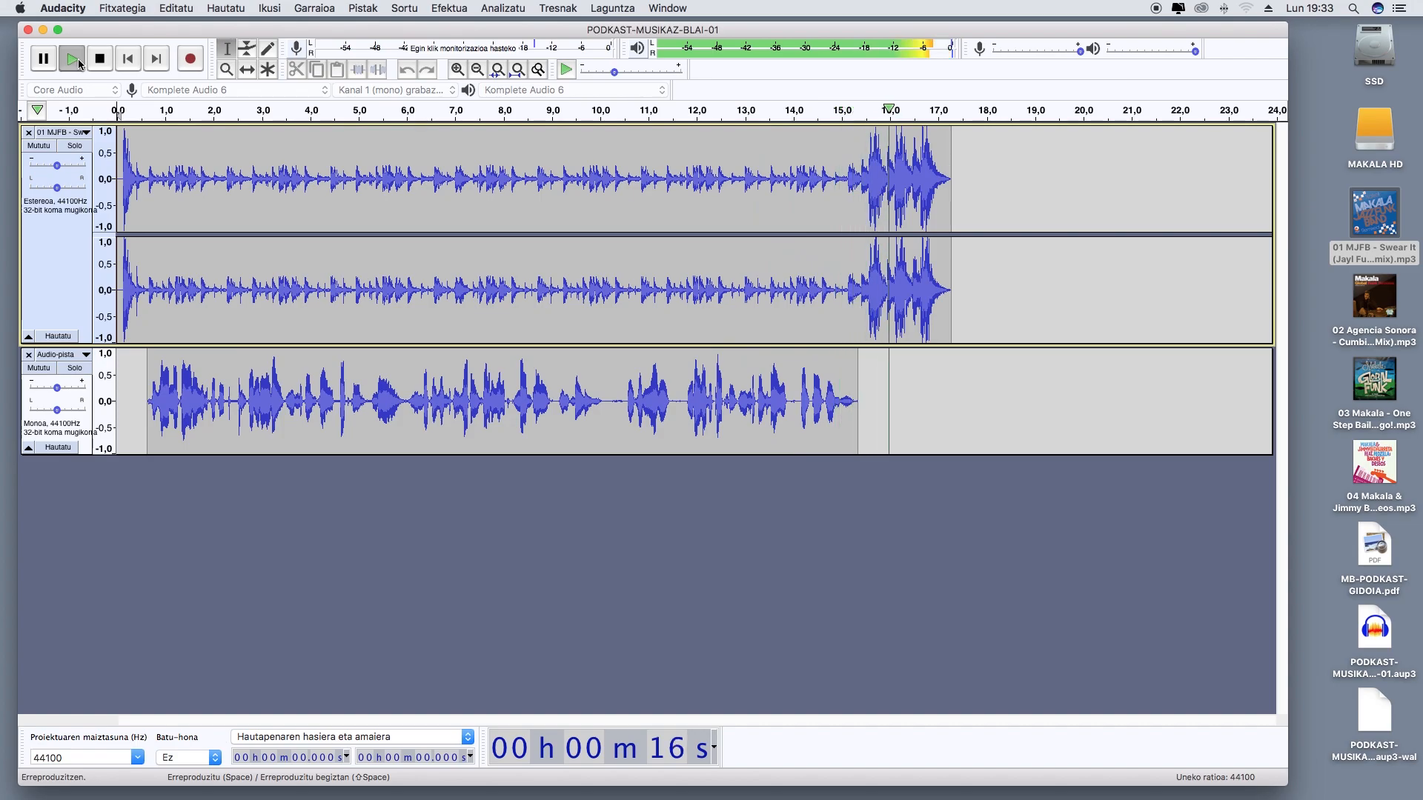
{"action": "left_click", "coordinate": [122, 8]}
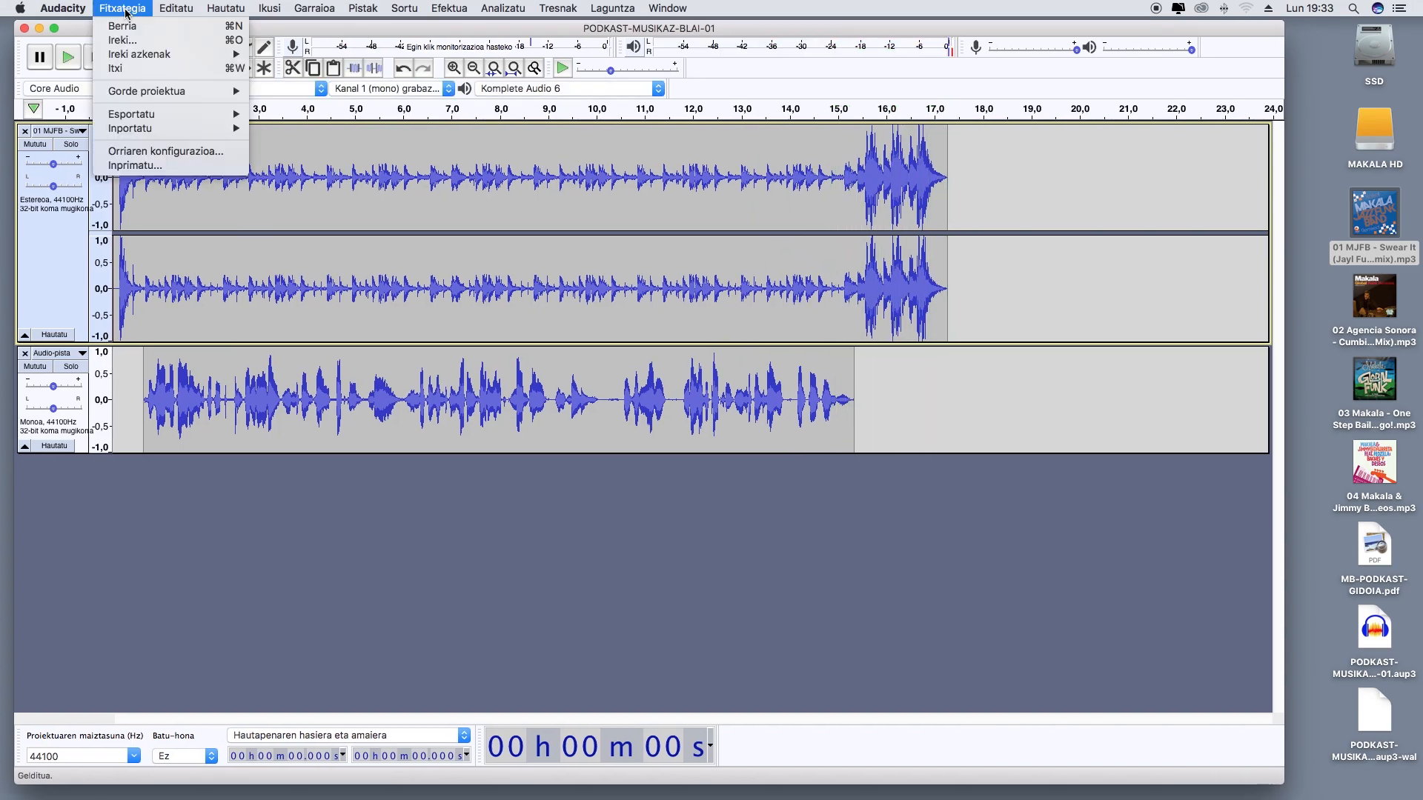
{"action": "mouse_move", "coordinate": [148, 90]}
{"action": "left_click", "coordinate": [346, 92]}
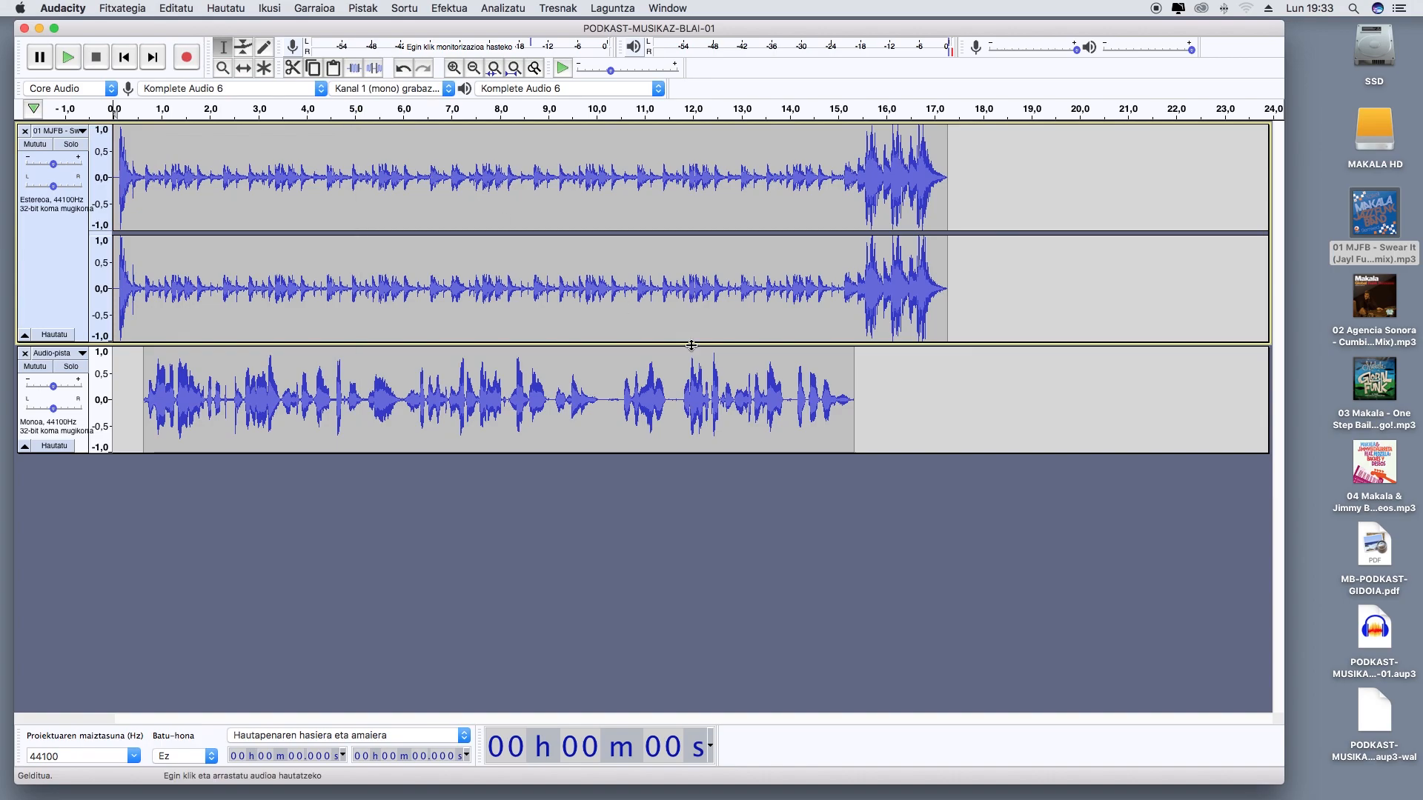
Open the script MB-PODKAST-GIDOIA.pdf and arrange it side by side with a narrowed Audacity window
{"action": "left_click", "coordinate": [475, 72]}
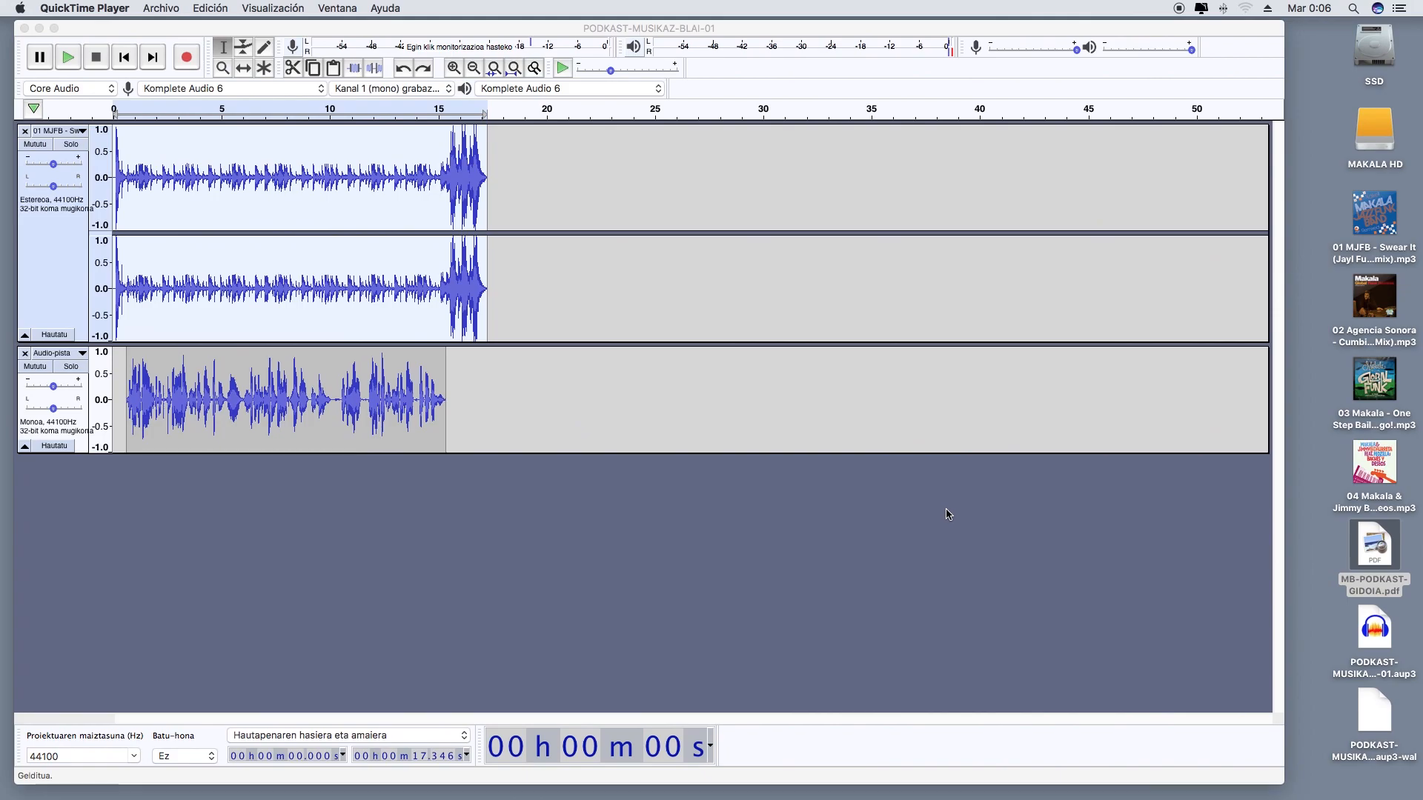
{"action": "double_click", "coordinate": [1375, 546]}
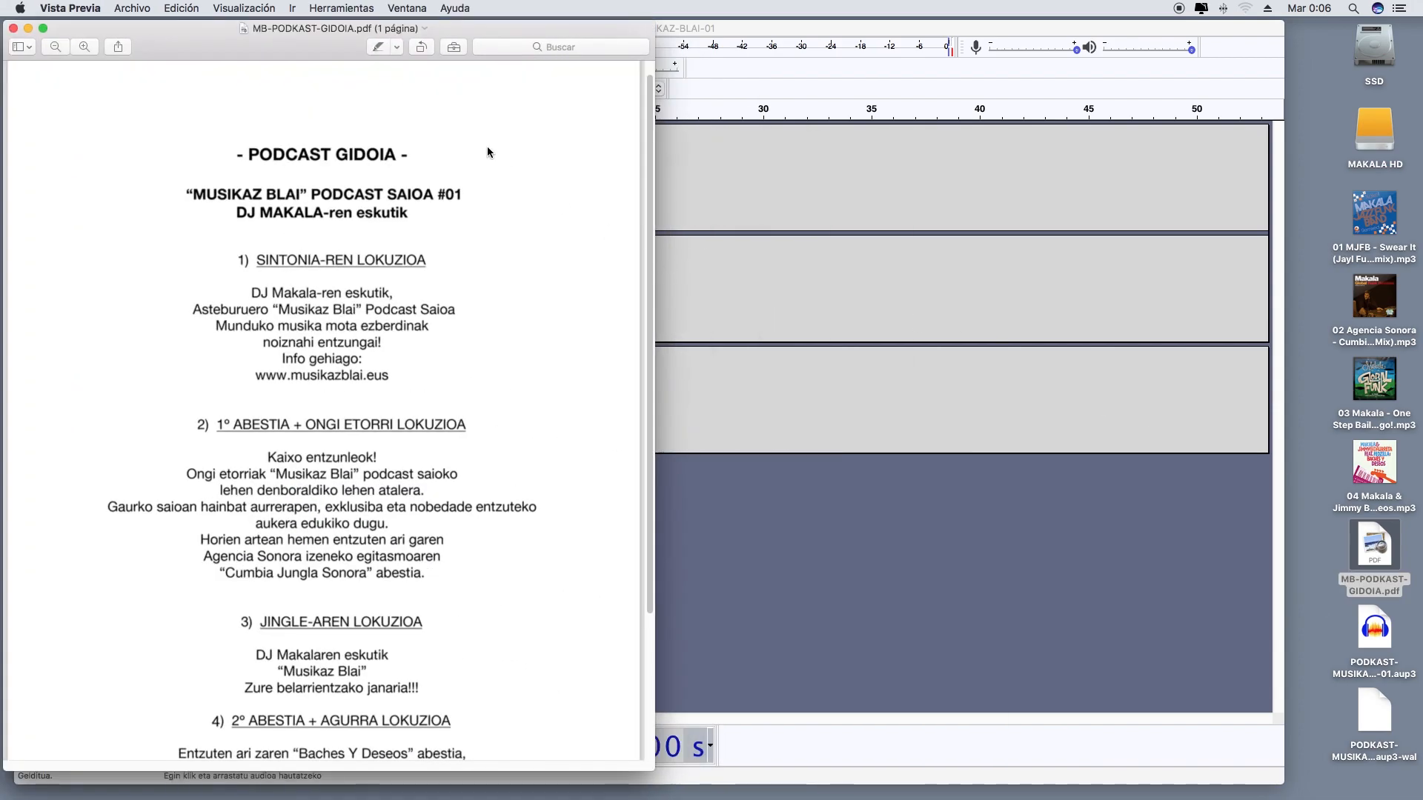
{"action": "left_click_drag", "start_coordinate": [347, 54], "coordinate": [1104, 21]}
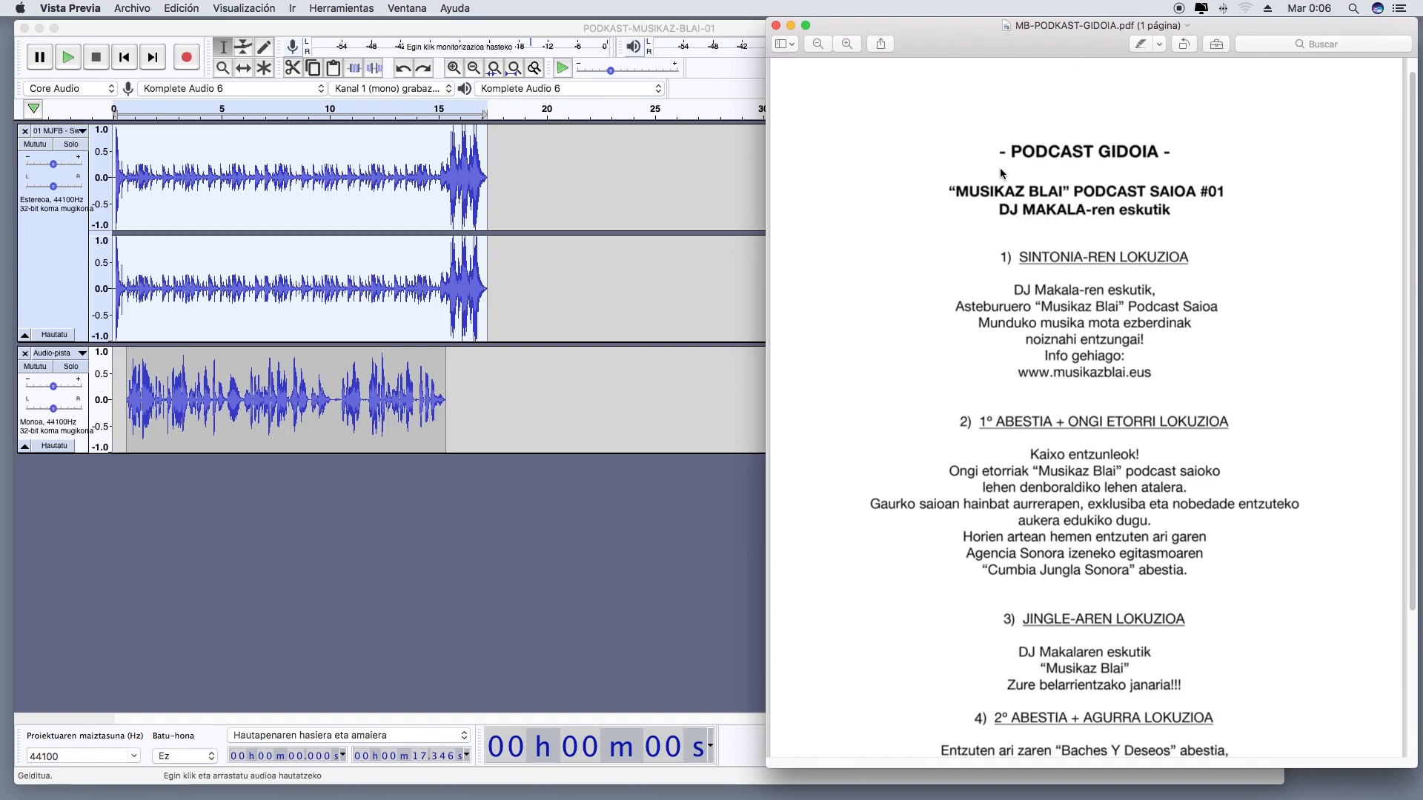
{"action": "left_click", "coordinate": [691, 524]}
{"action": "left_click_drag", "start_coordinate": [1281, 776], "coordinate": [776, 767]}
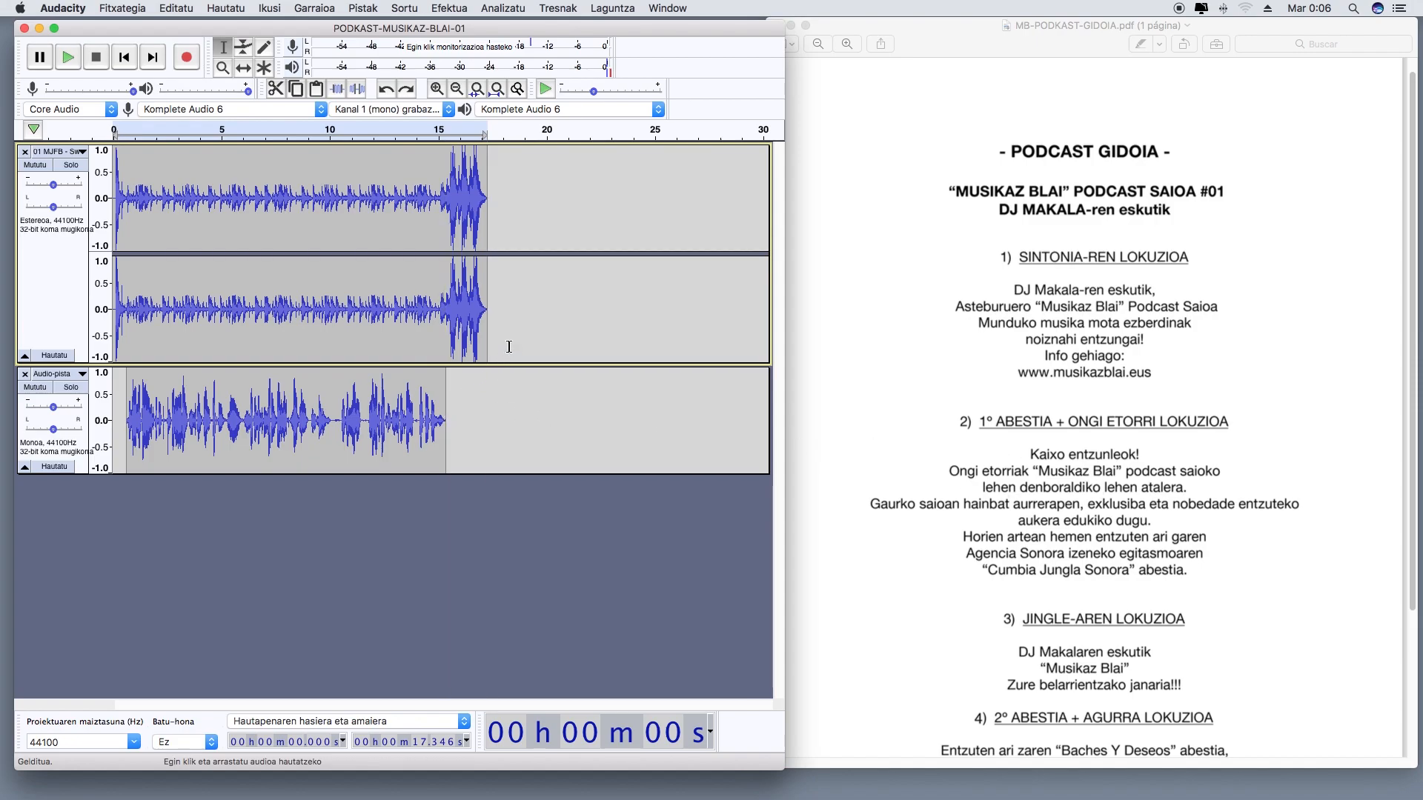
Mute the music and first voice tracks and add a new mono track below them
{"action": "left_click", "coordinate": [40, 169]}
{"action": "left_click", "coordinate": [35, 387]}
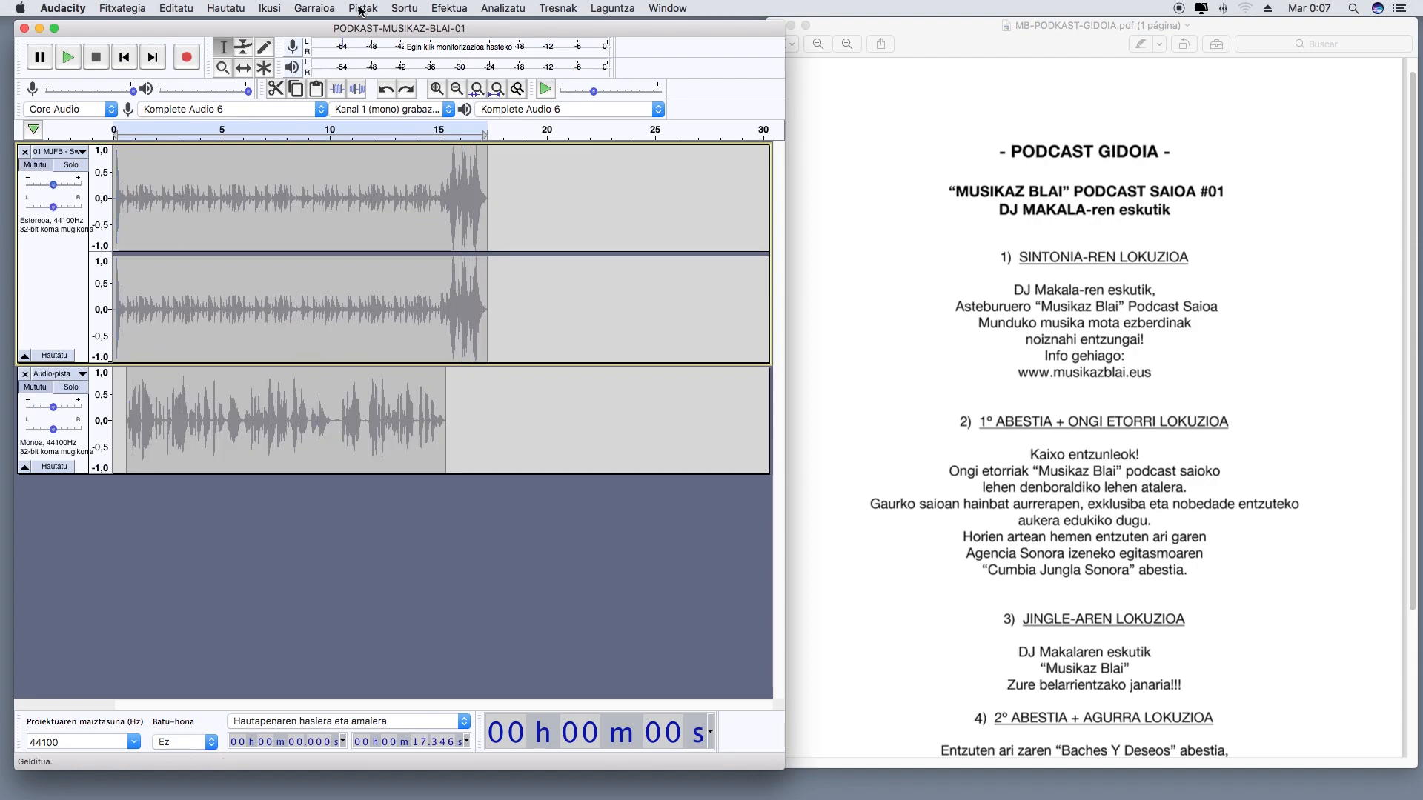
{"action": "left_click", "coordinate": [369, 10]}
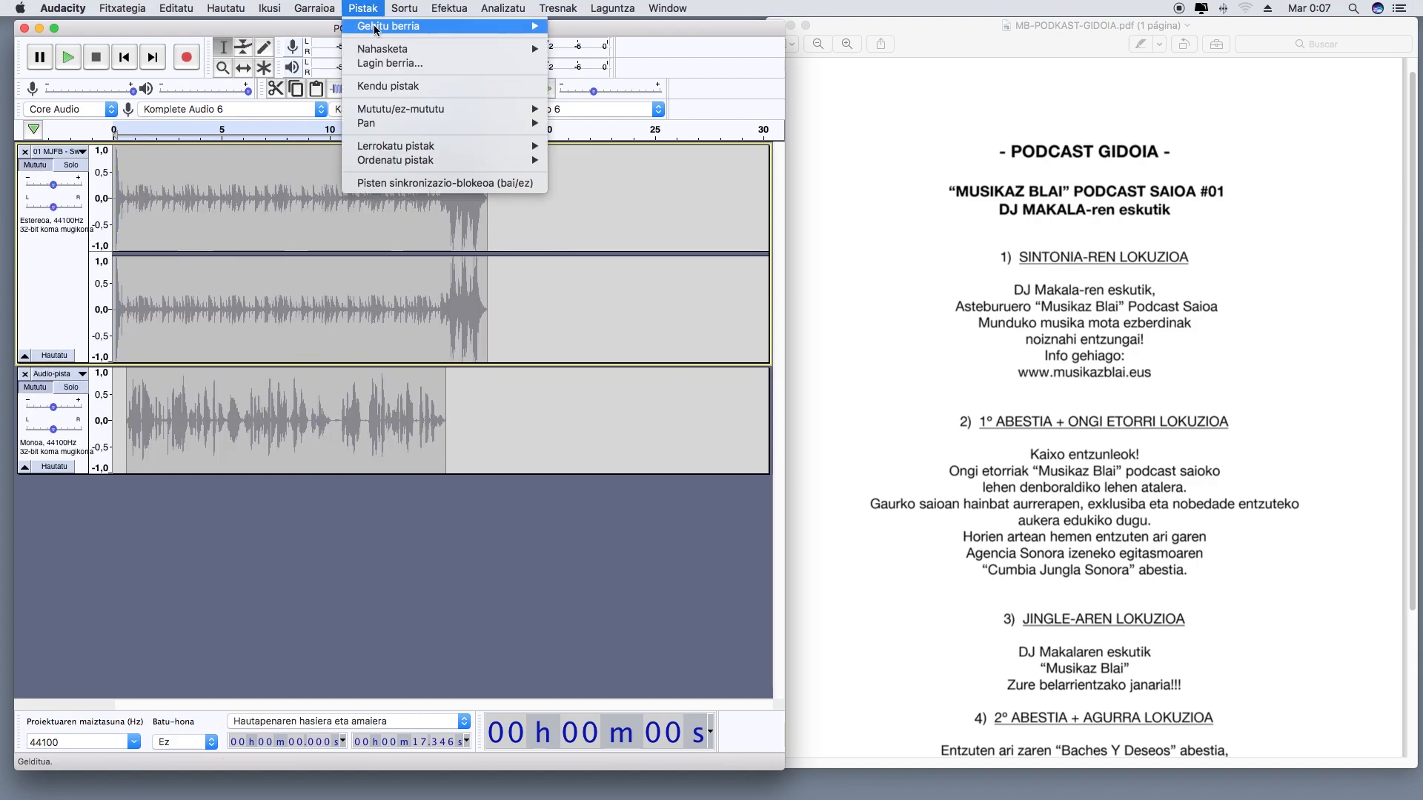
{"action": "mouse_move", "coordinate": [378, 27]}
{"action": "left_click", "coordinate": [581, 31]}
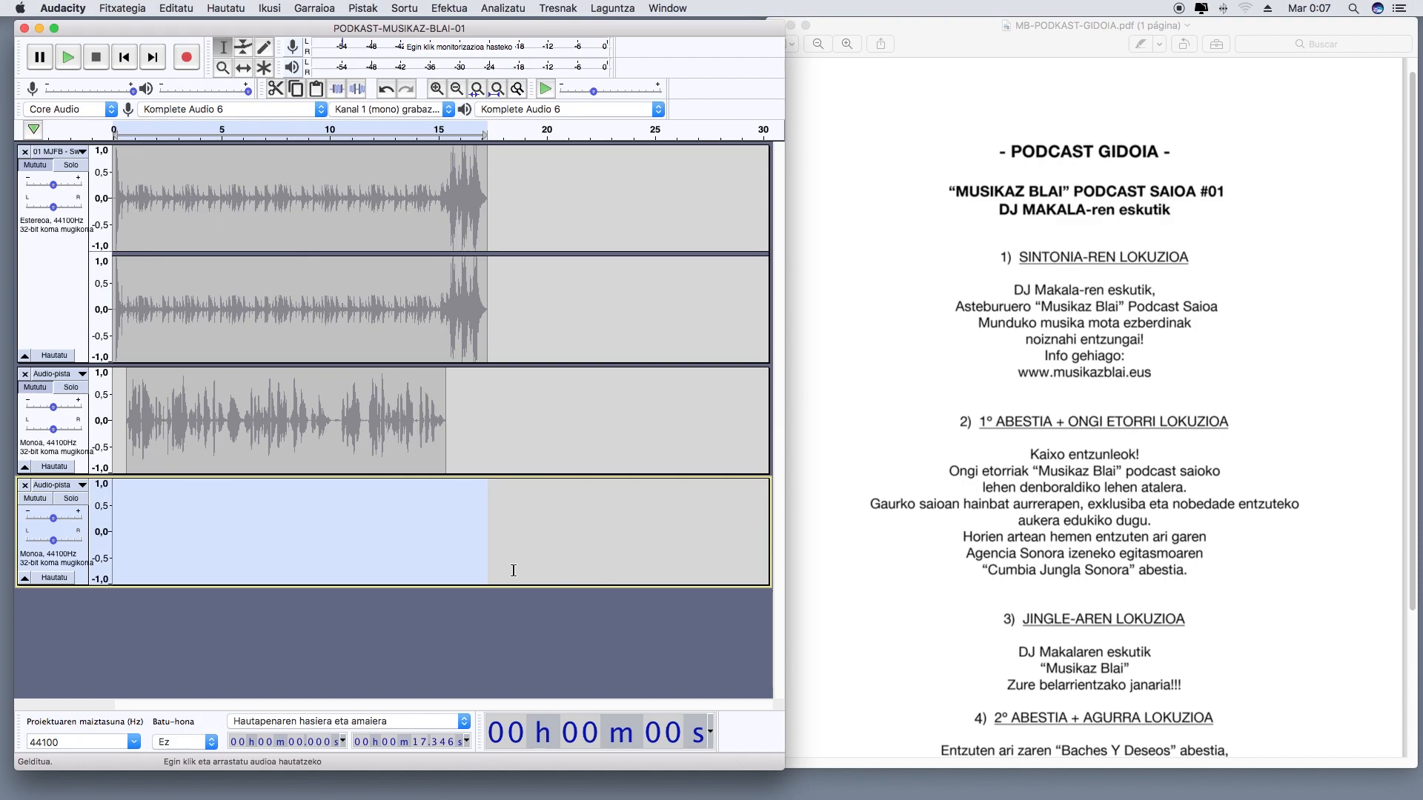
Record the script's second voice-over, about 28 s long, on the new mono track and normalize the whole clip to -1,0 dB
{"action": "left_click", "coordinate": [188, 59]}
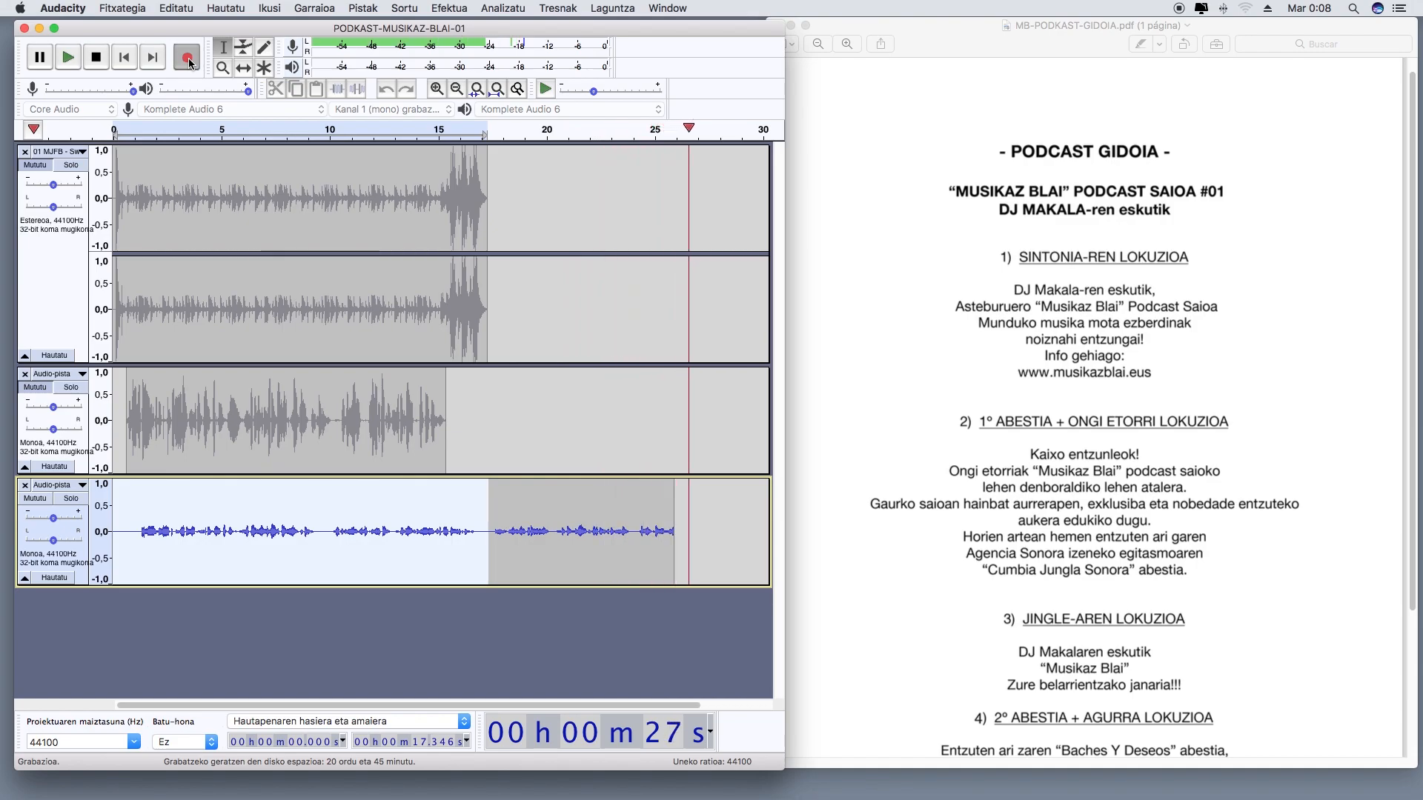
{"action": "left_click", "coordinate": [102, 61]}
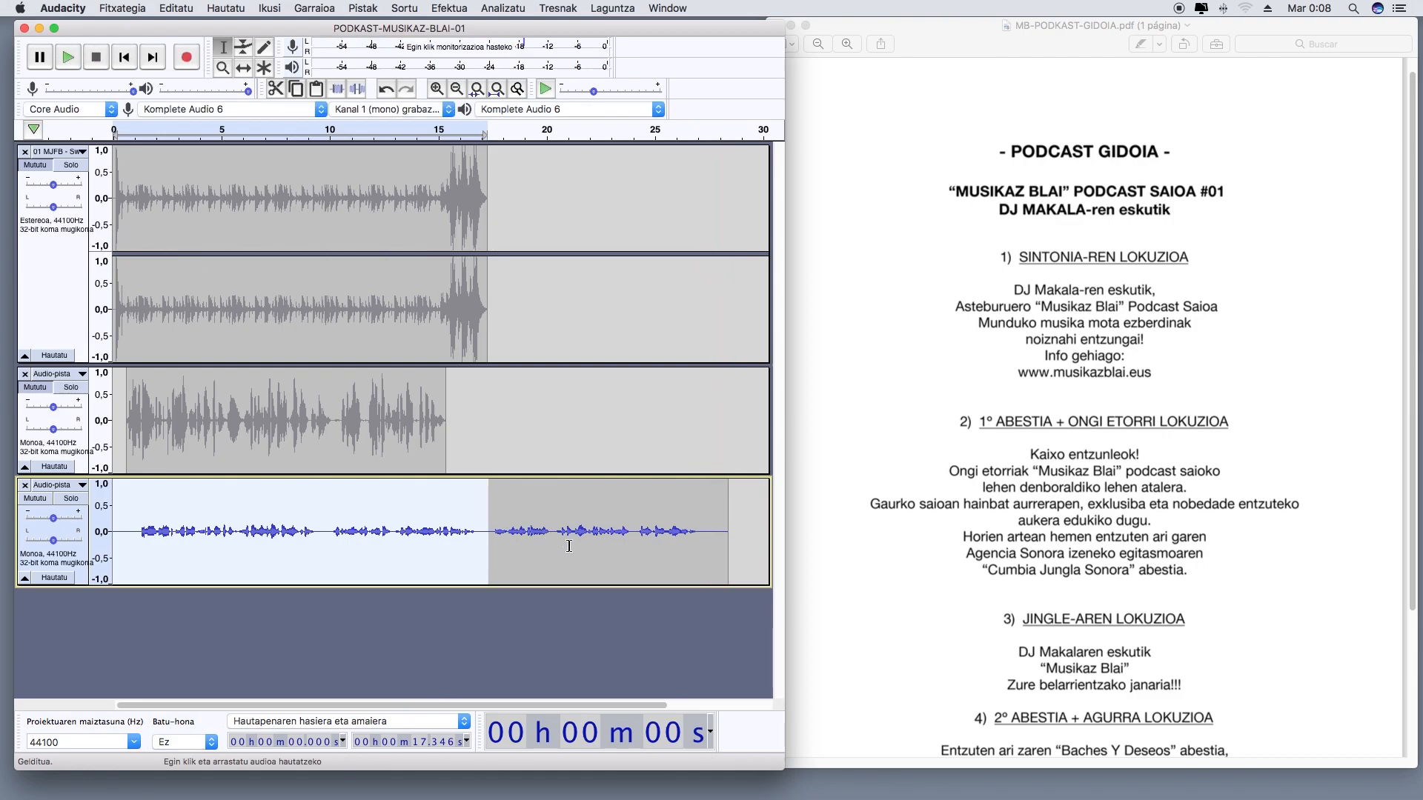
{"action": "left_click_drag", "start_coordinate": [729, 545], "coordinate": [103, 544]}
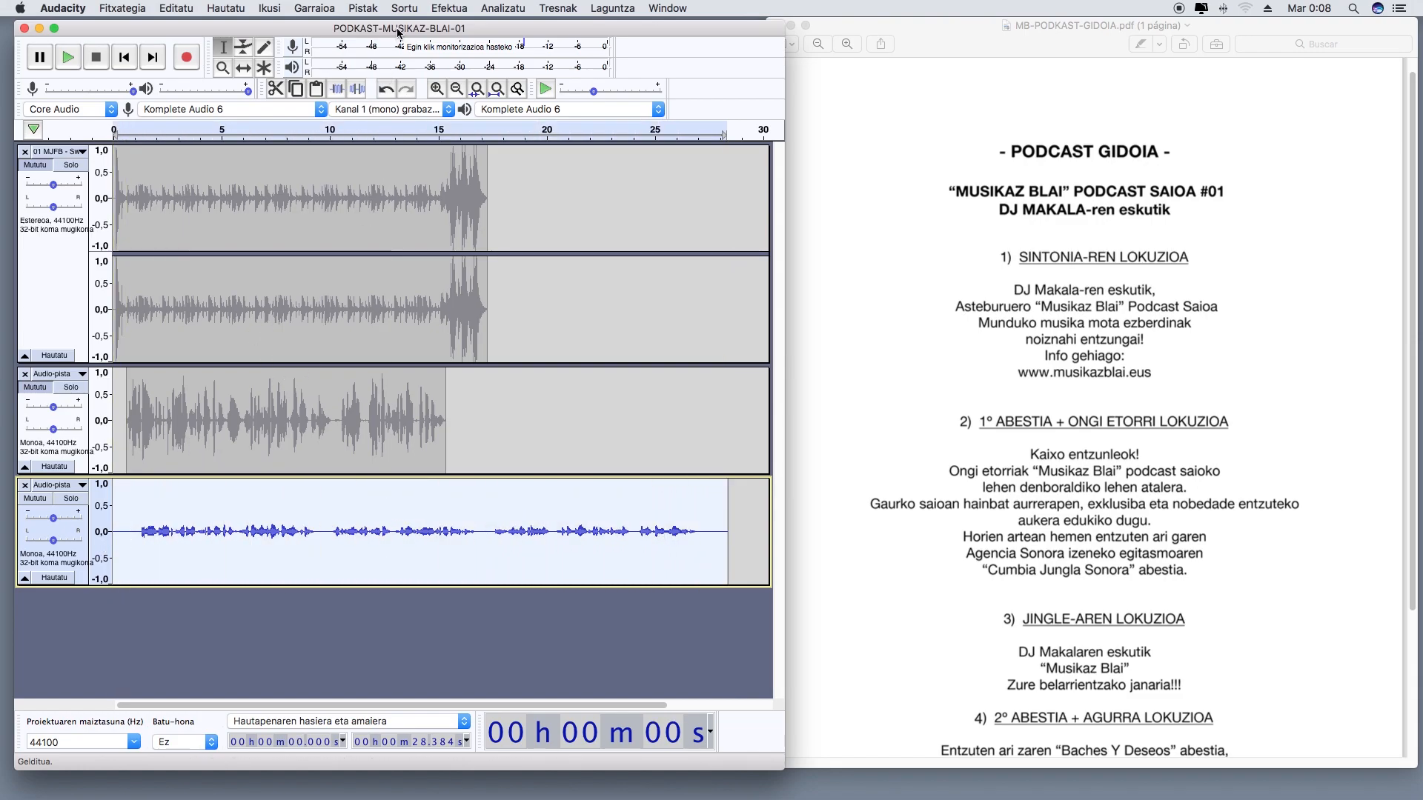
{"action": "left_click", "coordinate": [450, 8]}
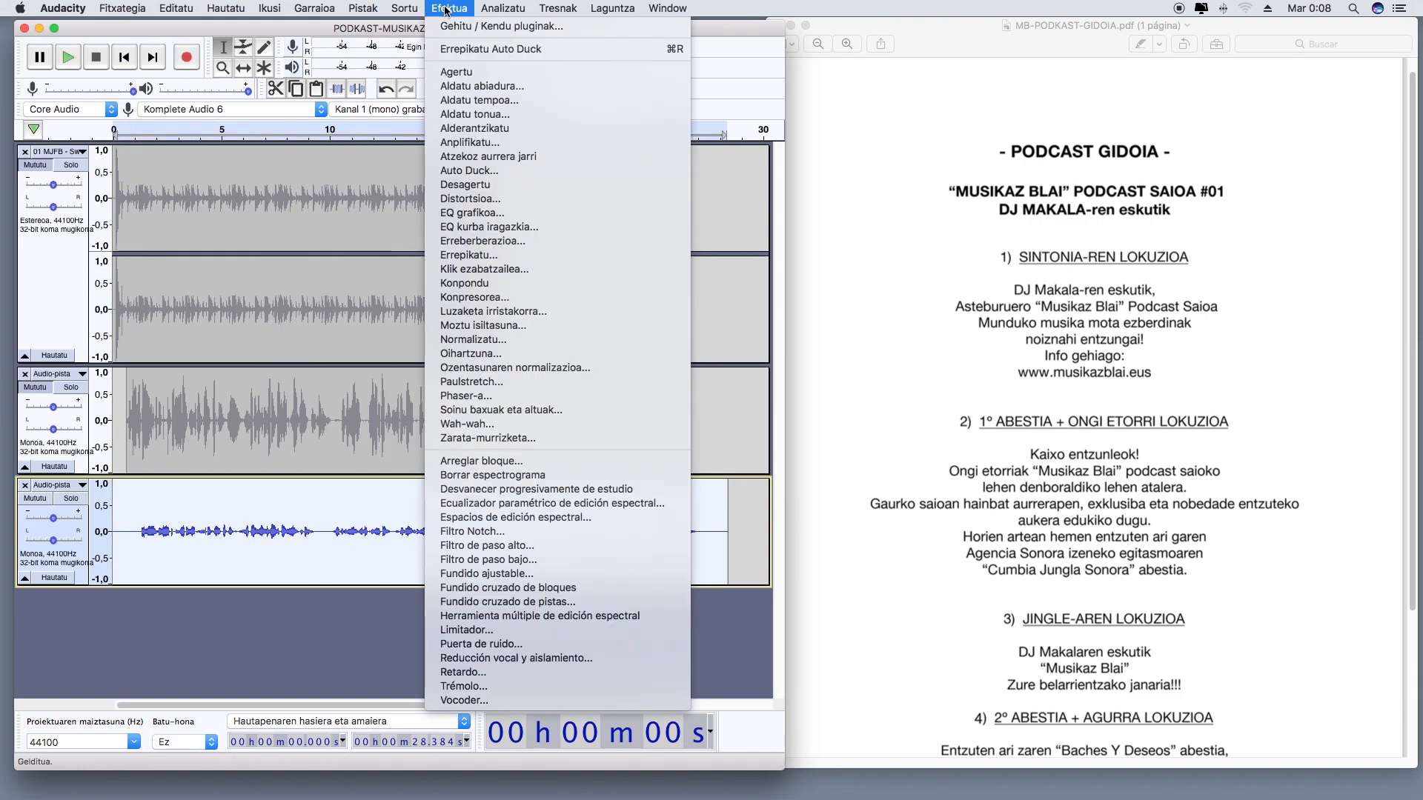
{"action": "left_click", "coordinate": [491, 339]}
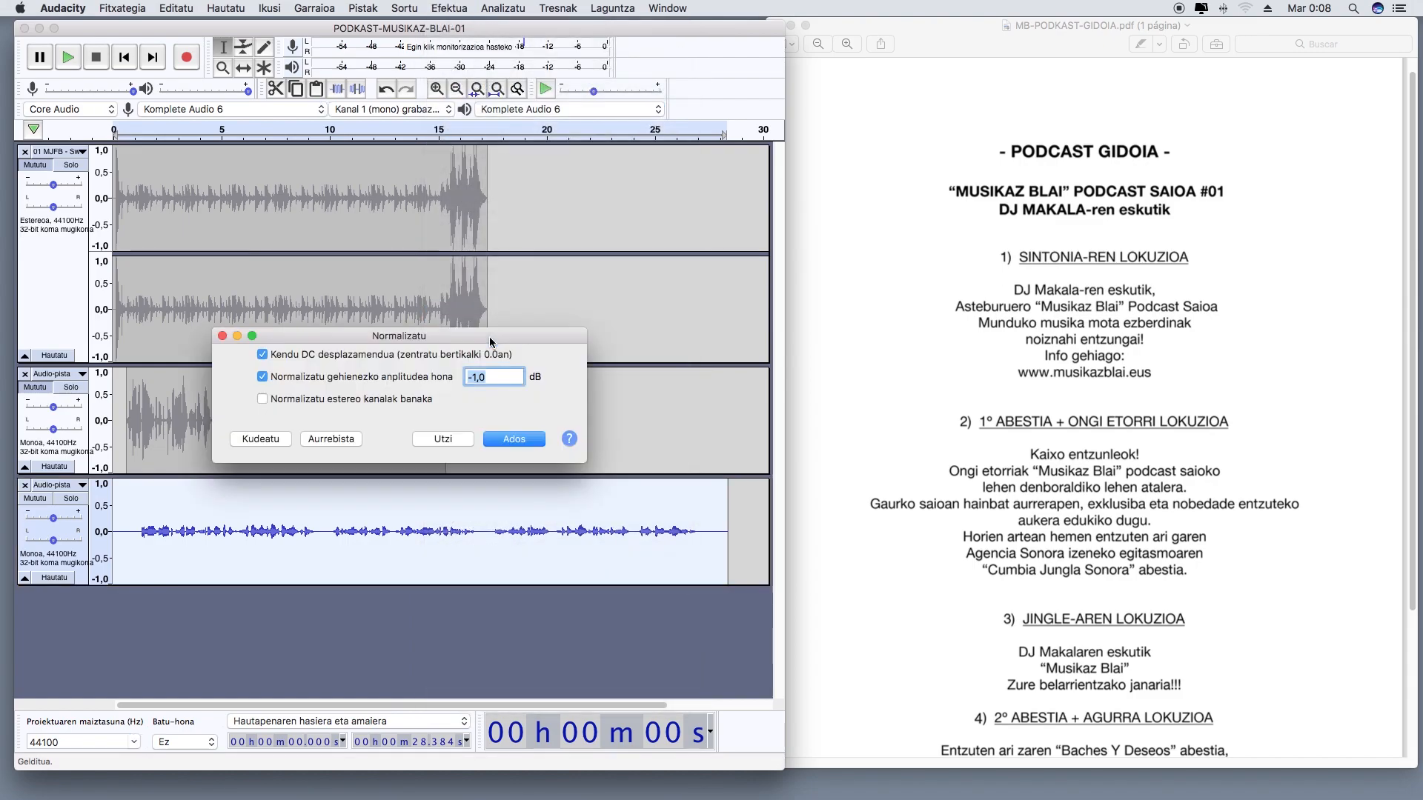
{"action": "left_click", "coordinate": [518, 443]}
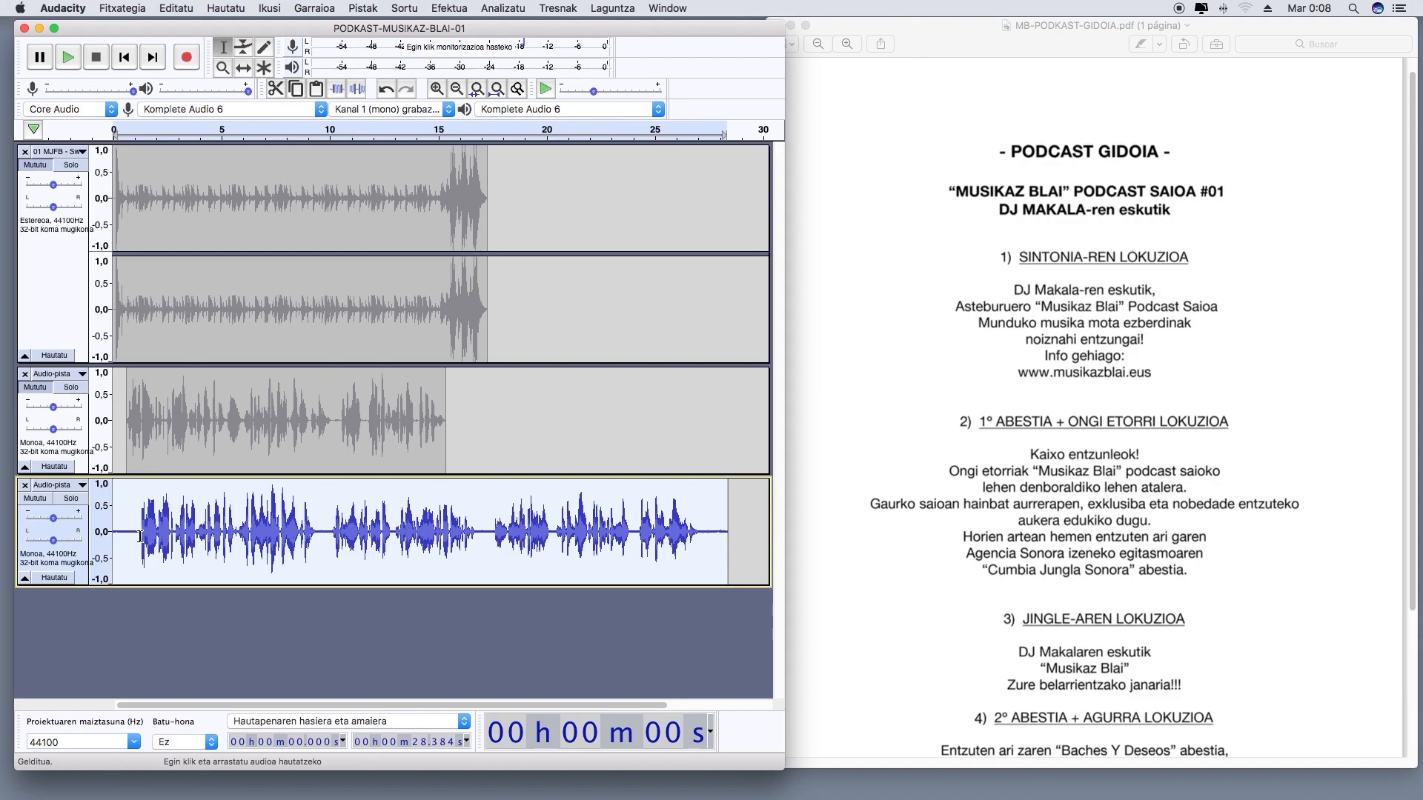
Delete the silence in the new voice clip, removing the first 1,27 s and the remaining tail from about 25,8 s
{"action": "left_click_drag", "start_coordinate": [139, 536], "coordinate": [84, 536]}
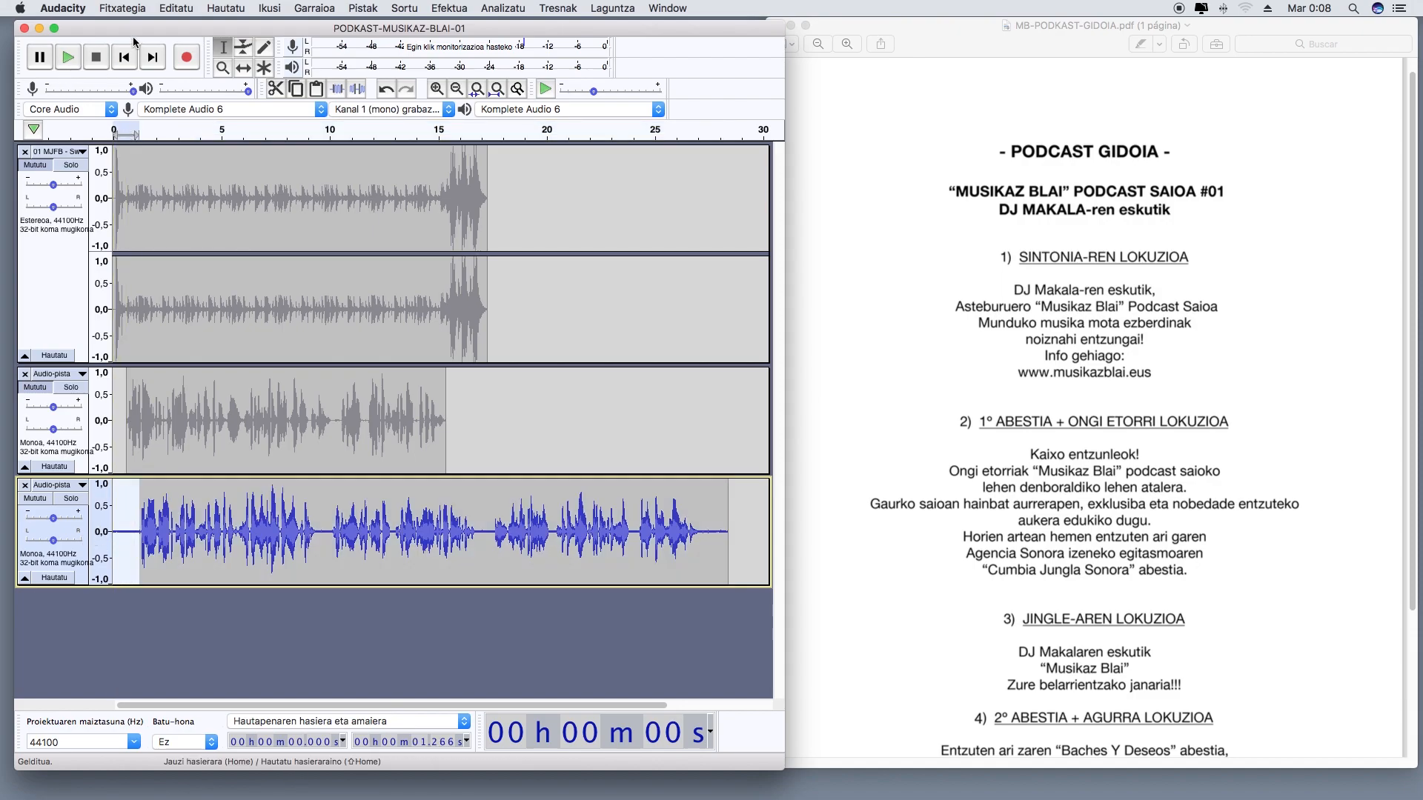
{"action": "left_click", "coordinate": [250, 10]}
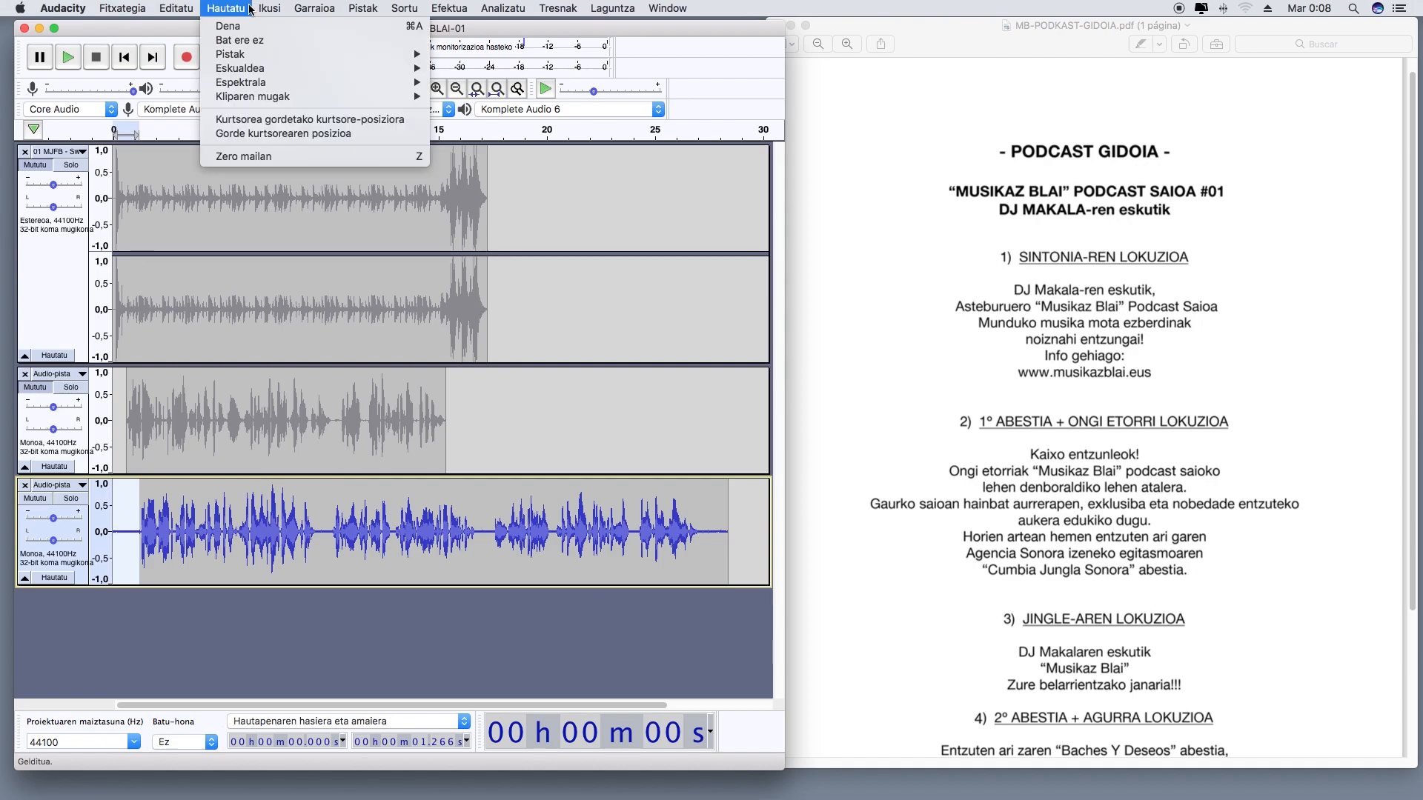
{"action": "mouse_move", "coordinate": [197, 9]}
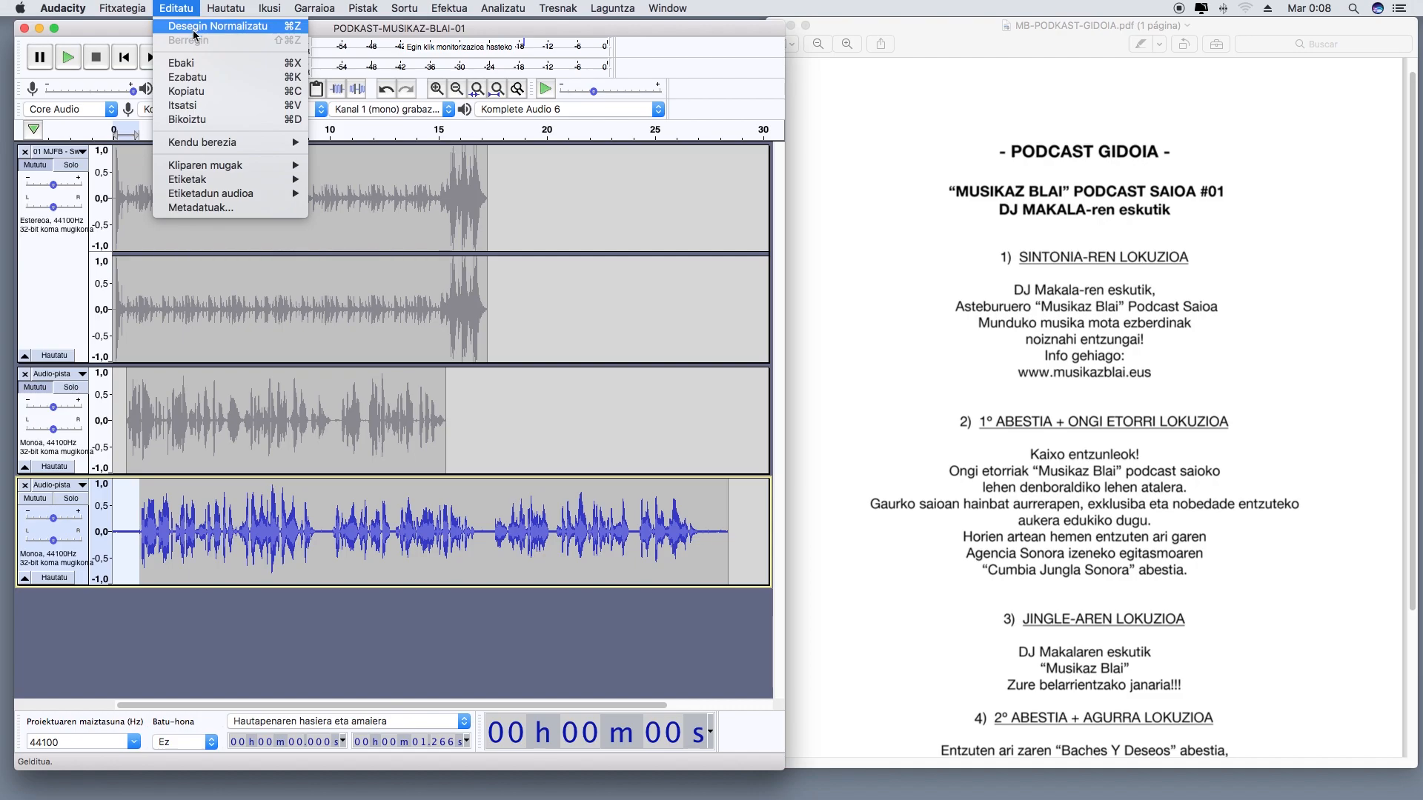
{"action": "left_click", "coordinate": [192, 77]}
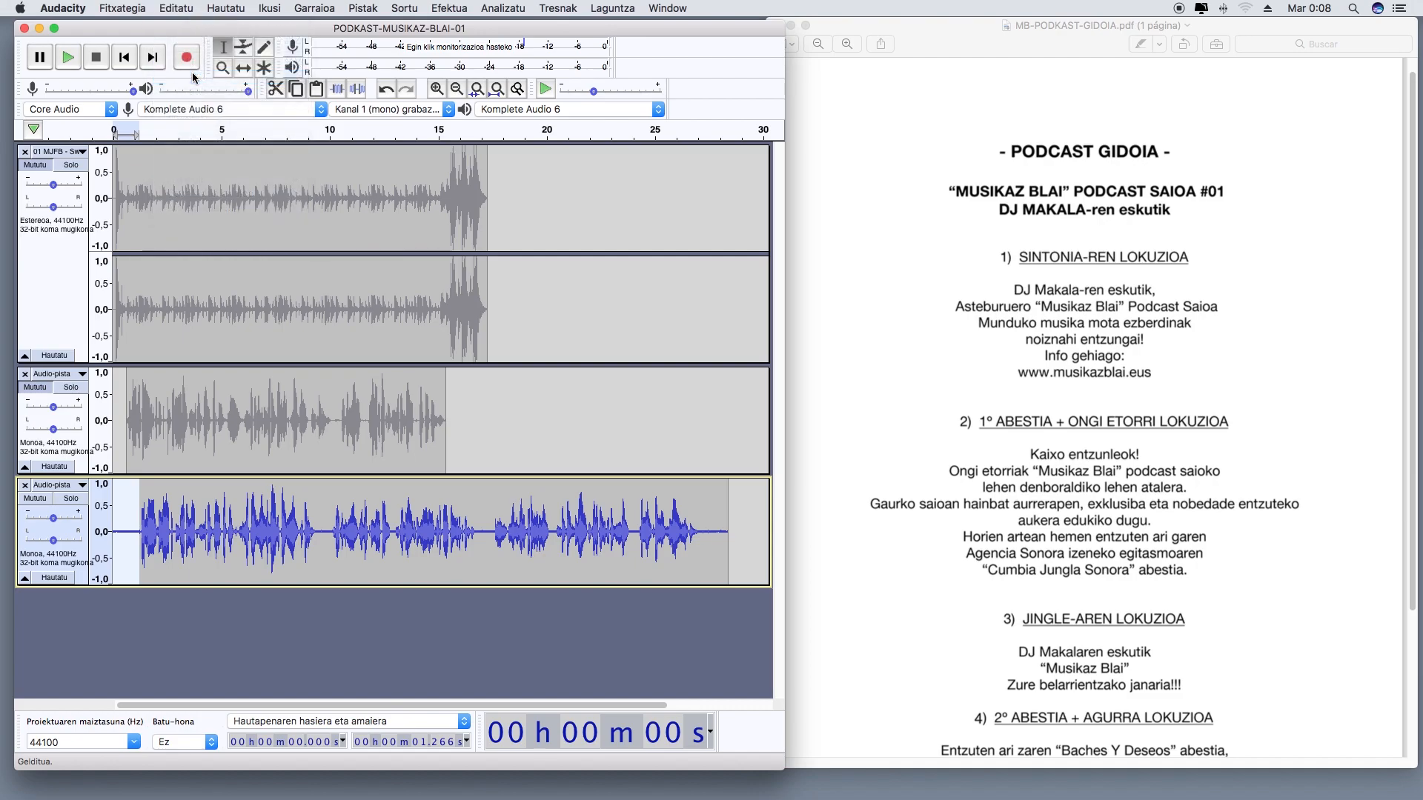
{"action": "left_click_drag", "start_coordinate": [672, 533], "coordinate": [704, 534]}
{"action": "left_click", "coordinate": [177, 9]}
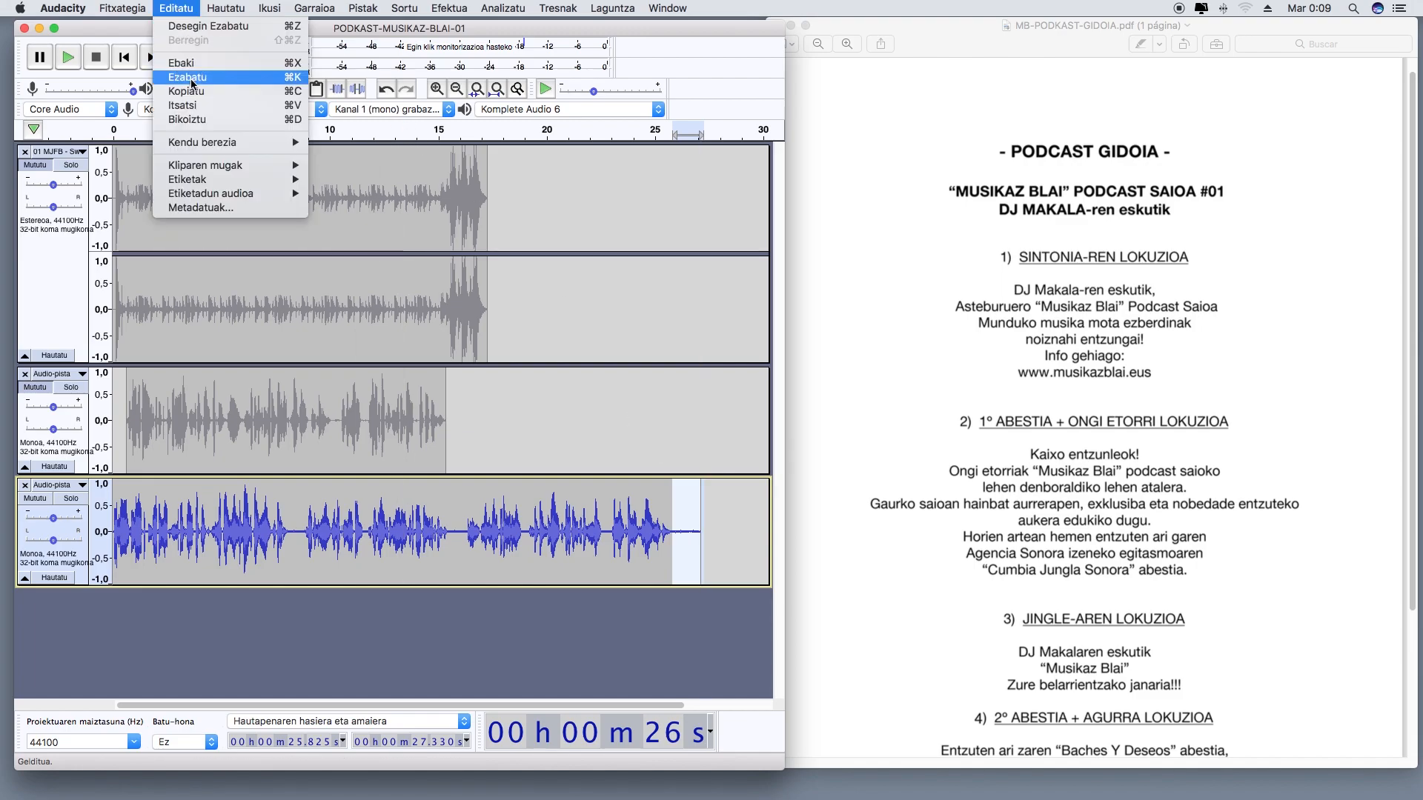
{"action": "left_click", "coordinate": [190, 83]}
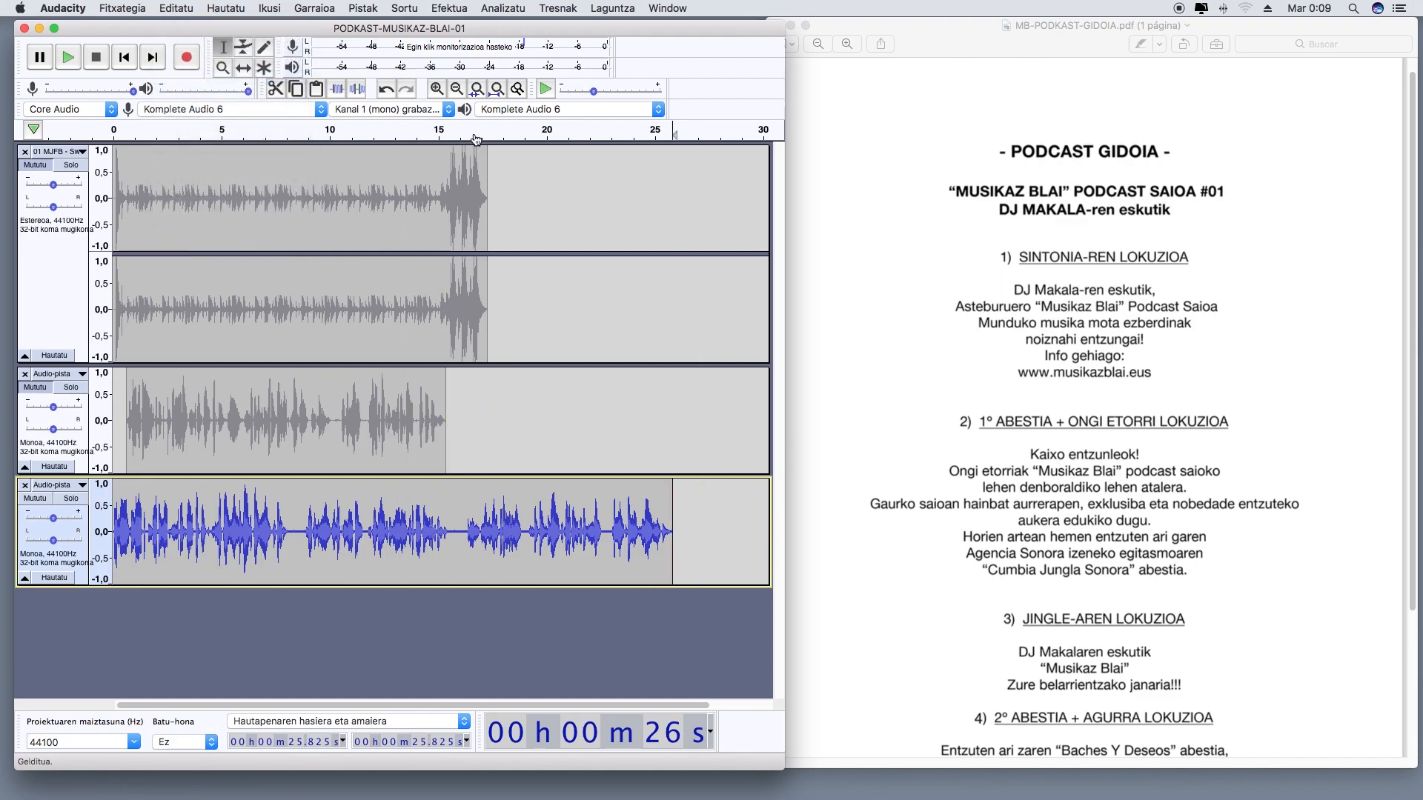
Listen to the beginning of the trimmed second voice-over and save the project
{"action": "left_click_drag", "start_coordinate": [469, 137], "coordinate": [114, 135]}
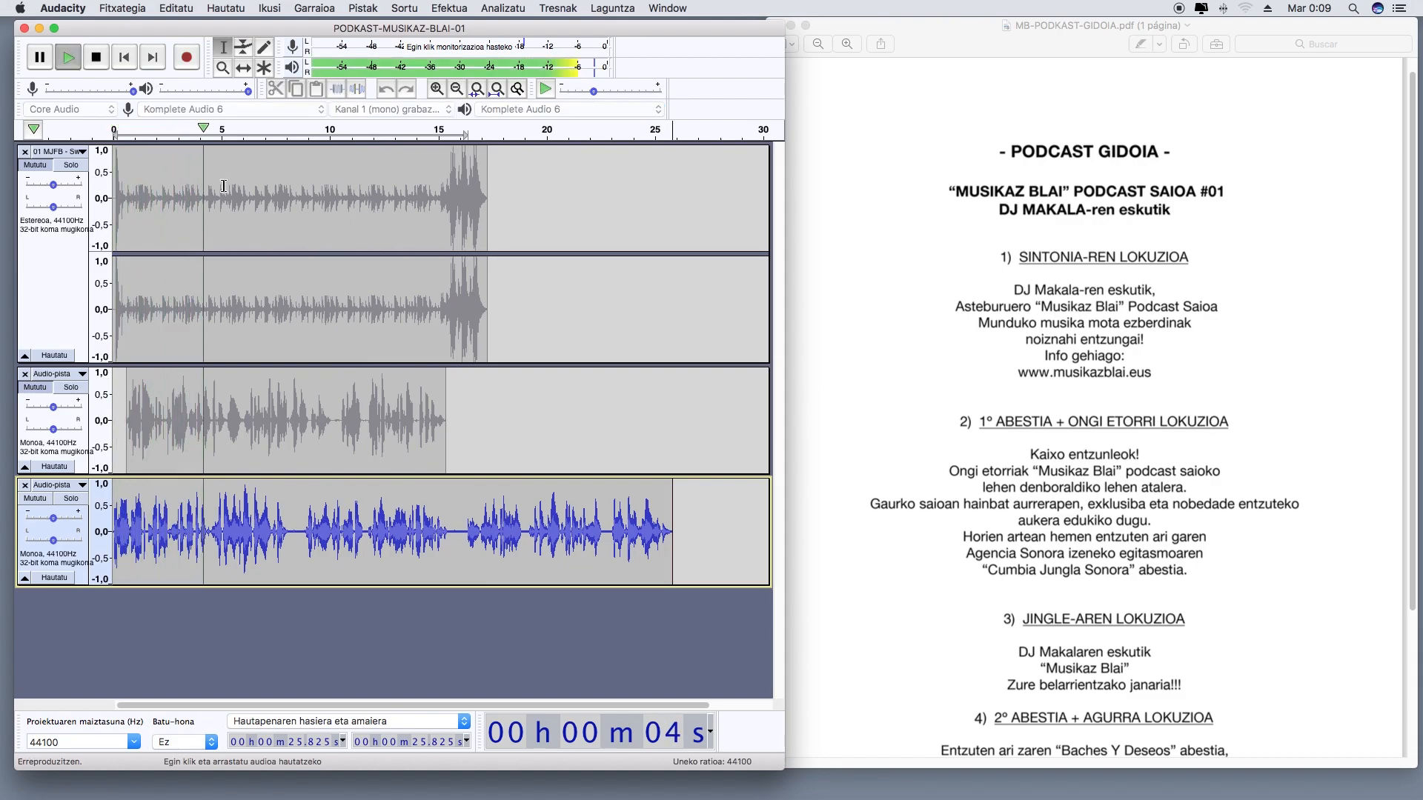
{"action": "left_click", "coordinate": [98, 58]}
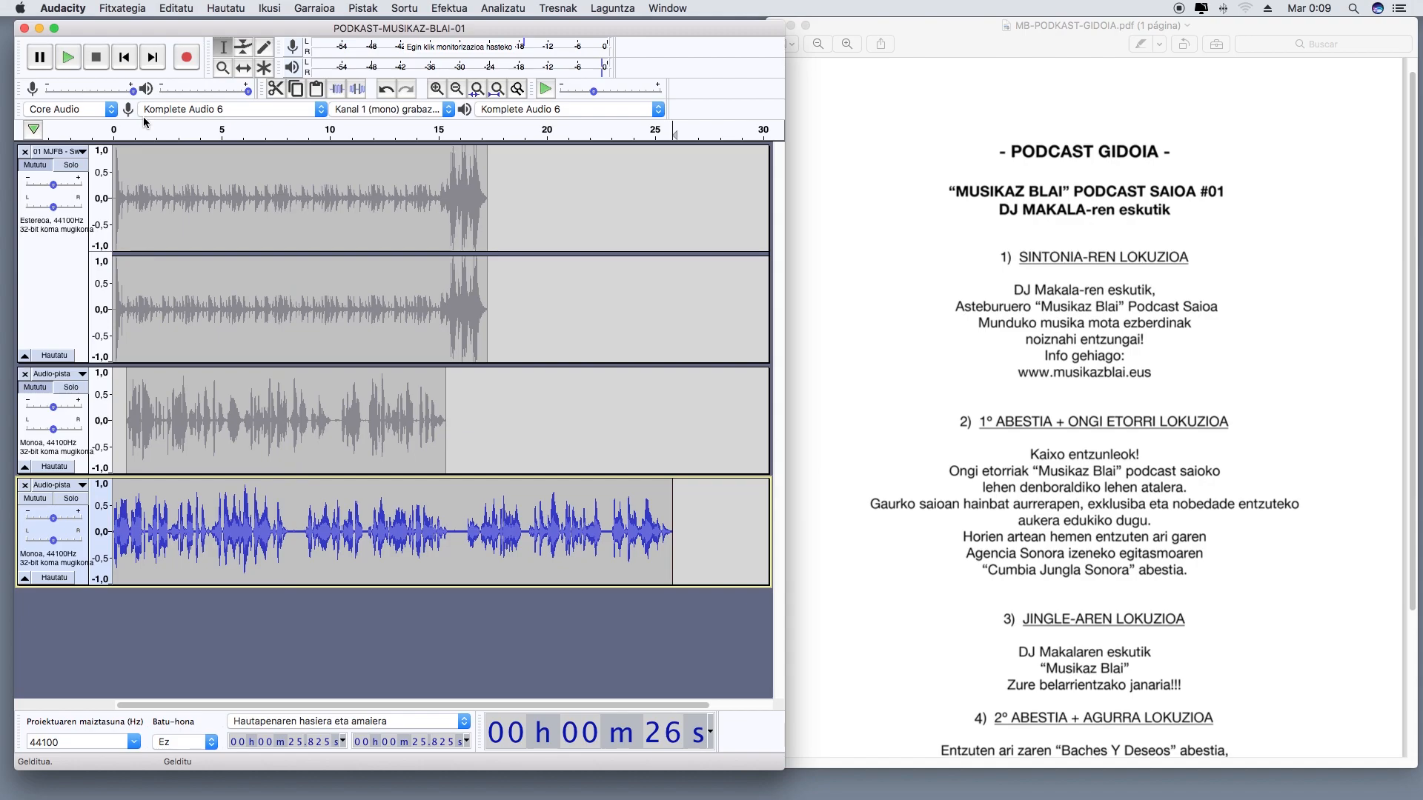
{"action": "left_click", "coordinate": [122, 8]}
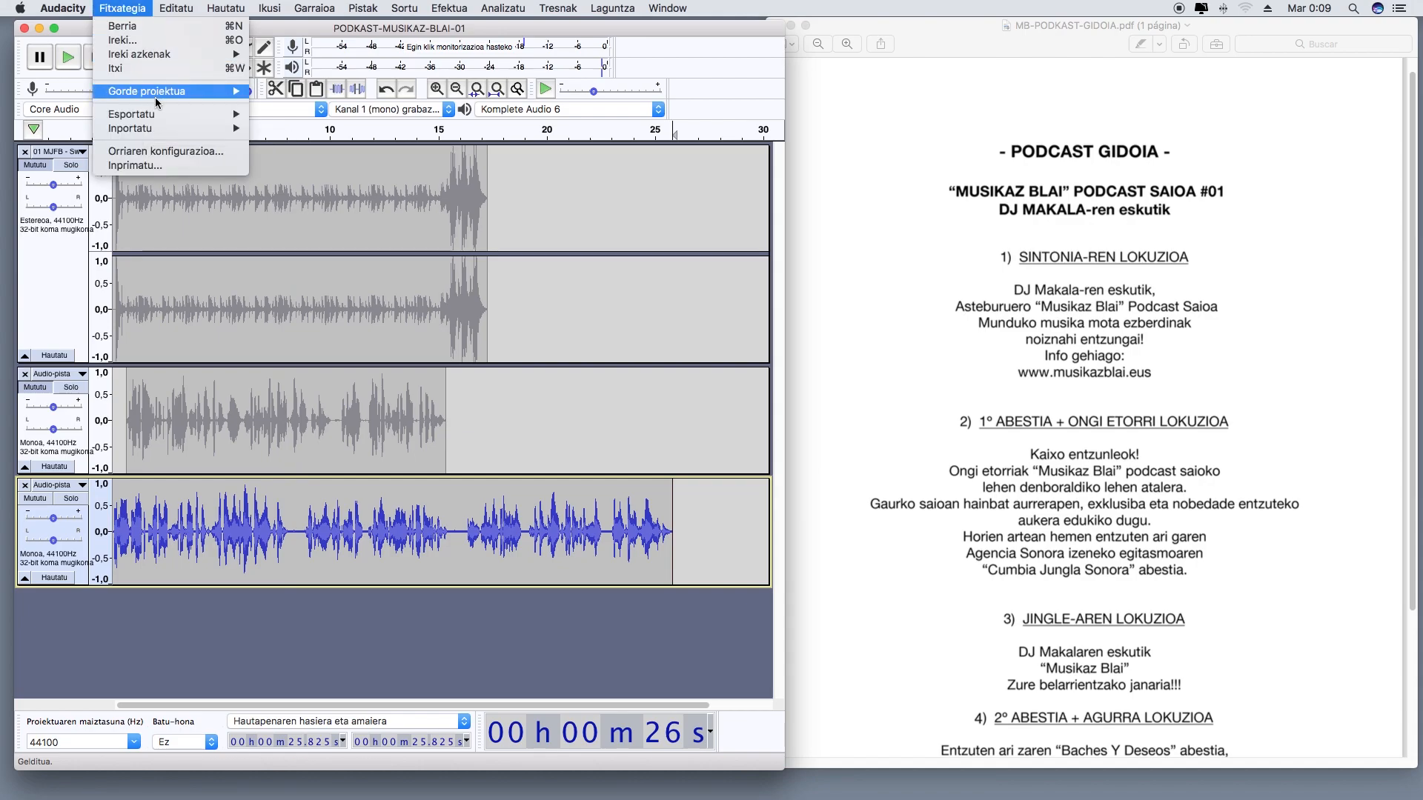
{"action": "mouse_move", "coordinate": [154, 97]}
{"action": "left_click", "coordinate": [296, 94]}
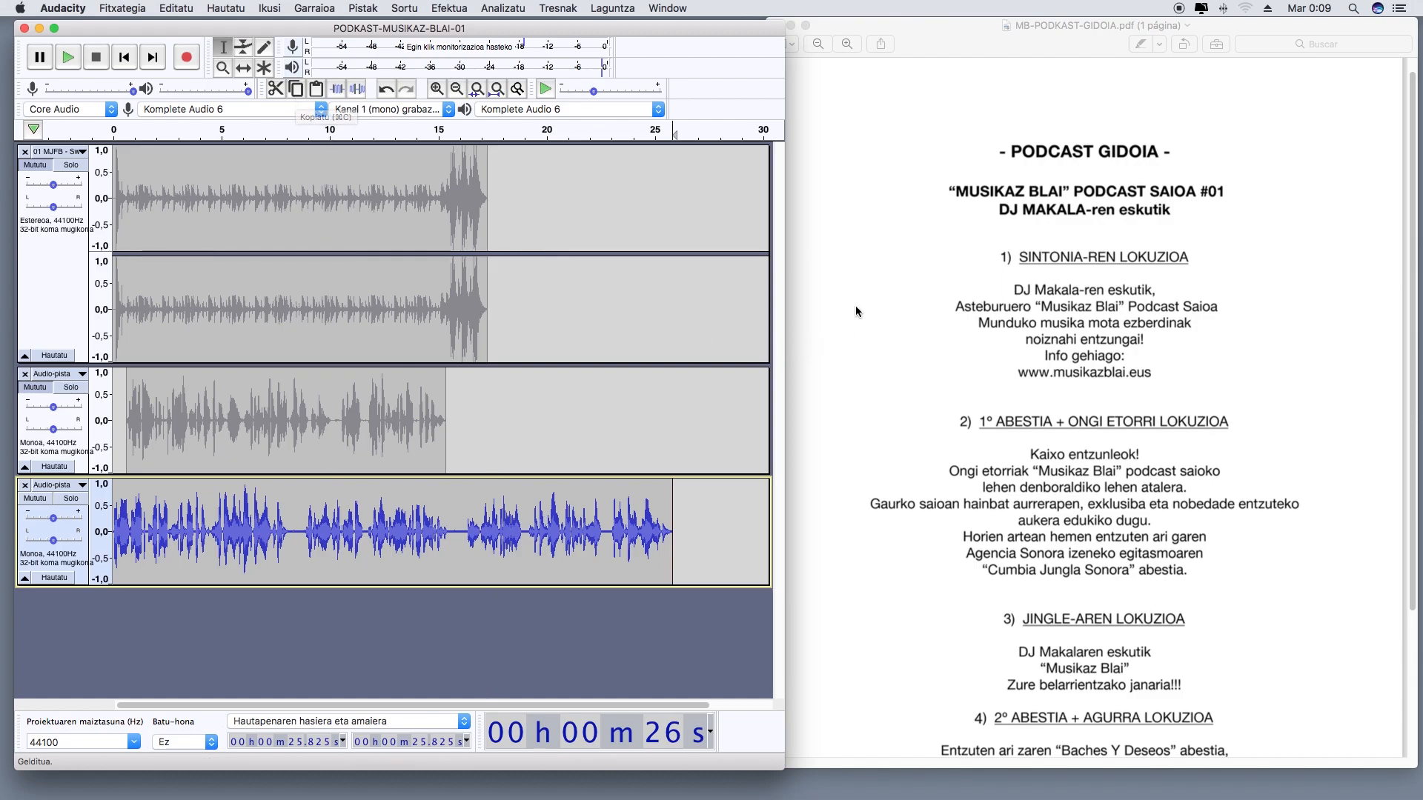
Close the script PDF, then widen the Audacity window and import the 02 Agencia Sonora MP3 as a new track
{"action": "left_click", "coordinate": [852, 256]}
{"action": "key", "text": "super+q"}
{"action": "left_click_drag", "start_coordinate": [784, 770], "coordinate": [1311, 798]}
{"action": "left_click_drag", "start_coordinate": [1374, 296], "coordinate": [430, 644]}
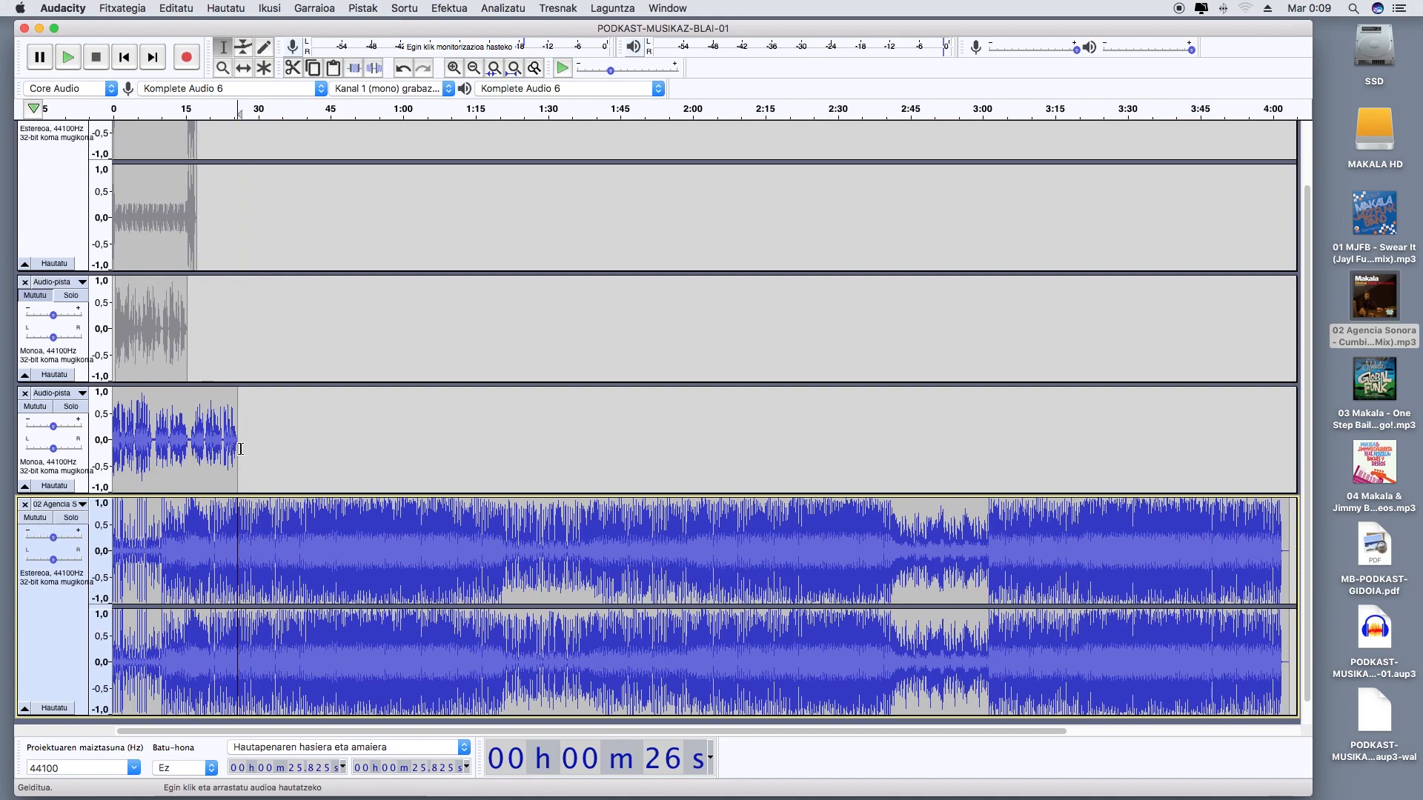
Cut and paste the second voice-over so it starts at about 10,6 s, and place the 02 Agencia Sonora track above it
{"action": "left_click_drag", "start_coordinate": [241, 449], "coordinate": [116, 459]}
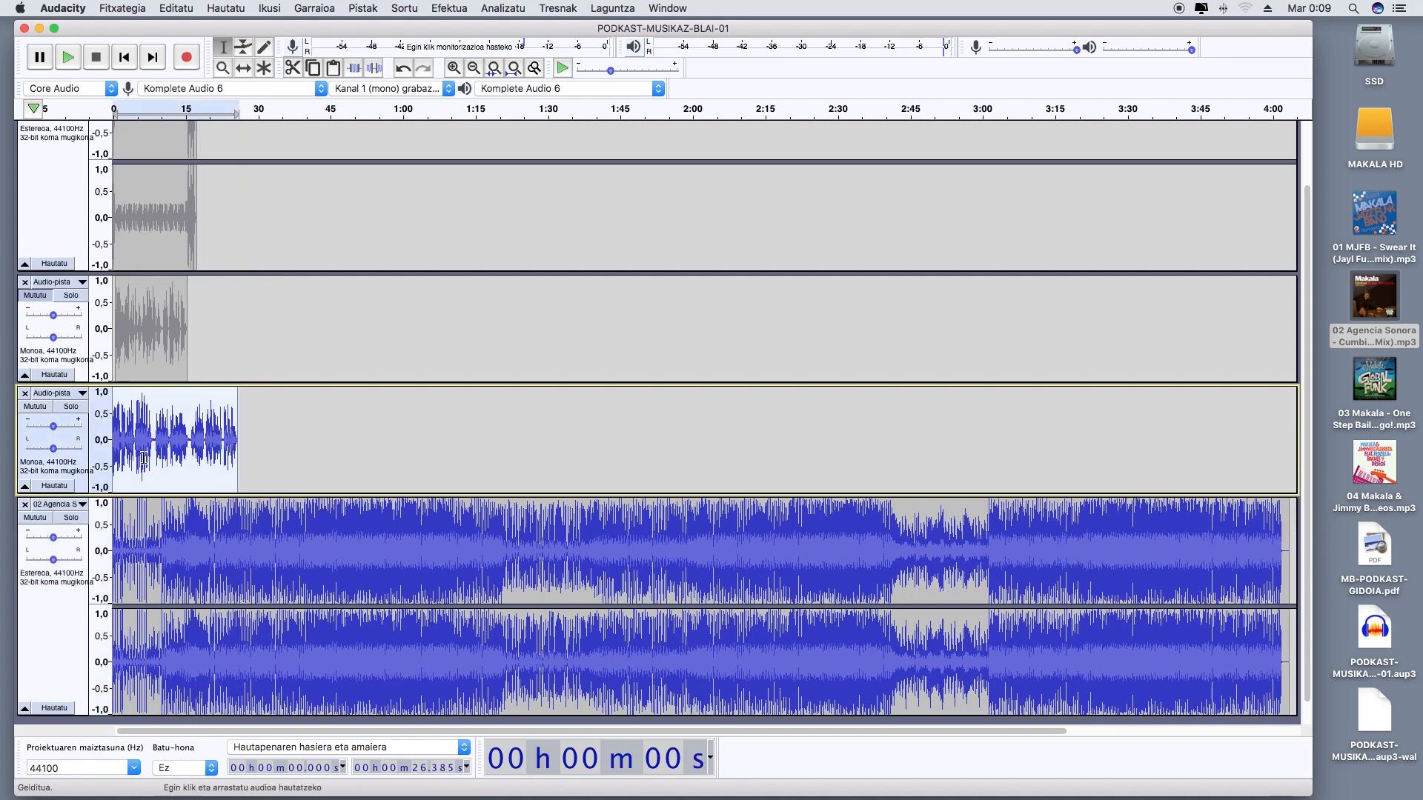
{"action": "key", "text": "Delete"}
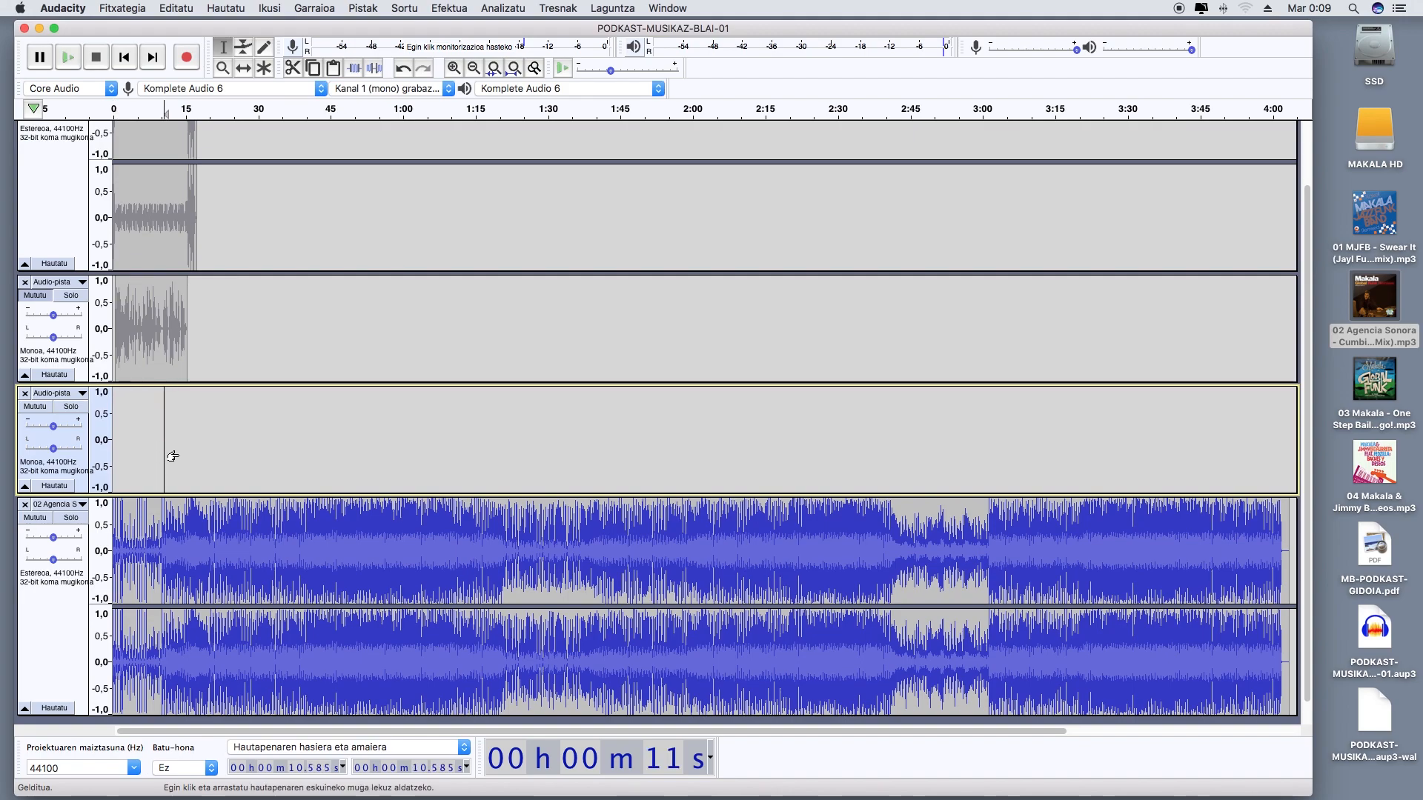
{"action": "key", "text": "super+v"}
{"action": "left_click_drag", "start_coordinate": [67, 617], "coordinate": [68, 435]}
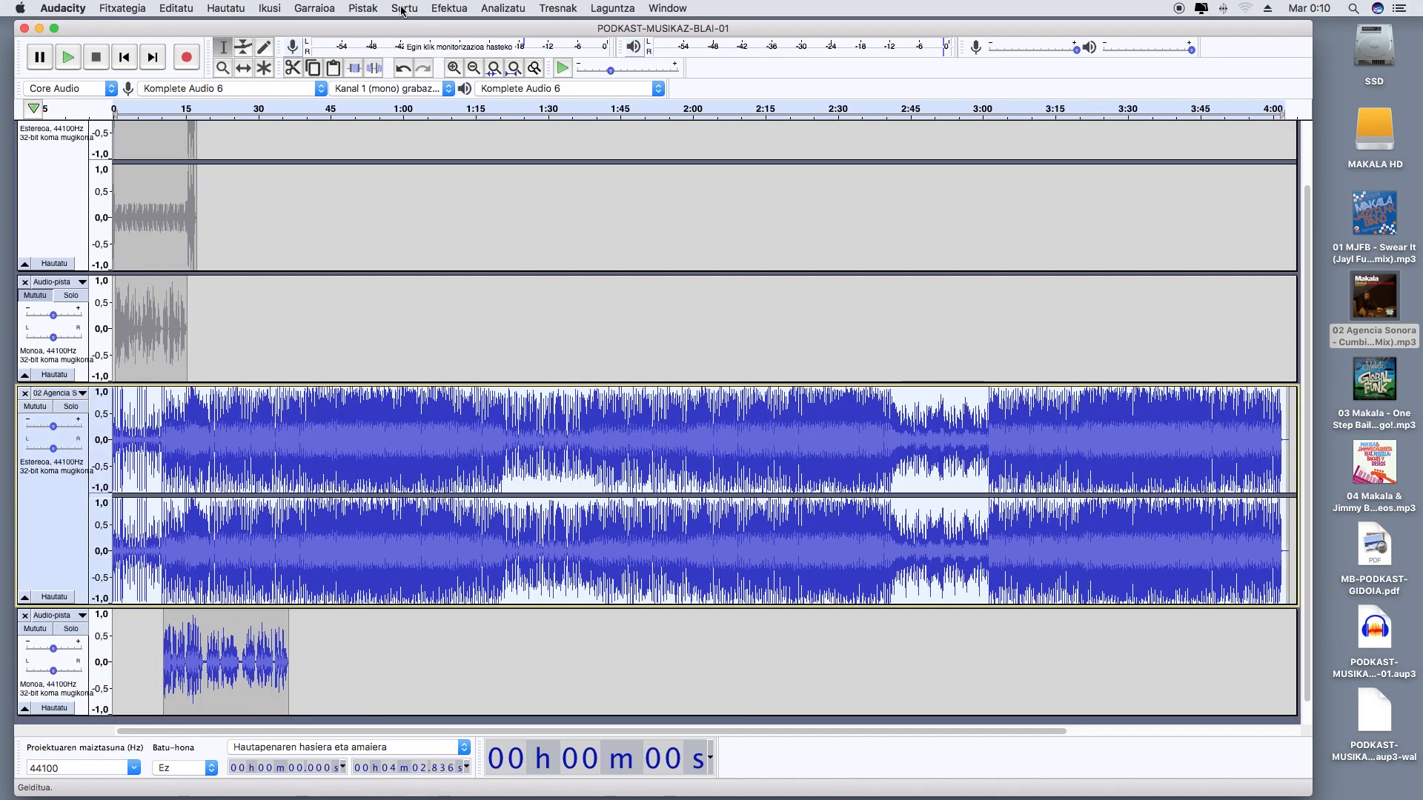
Apply Auto Duck to the whole 02 Agencia Sonora track and play it with the voice-over from the start
{"action": "left_click", "coordinate": [440, 11]}
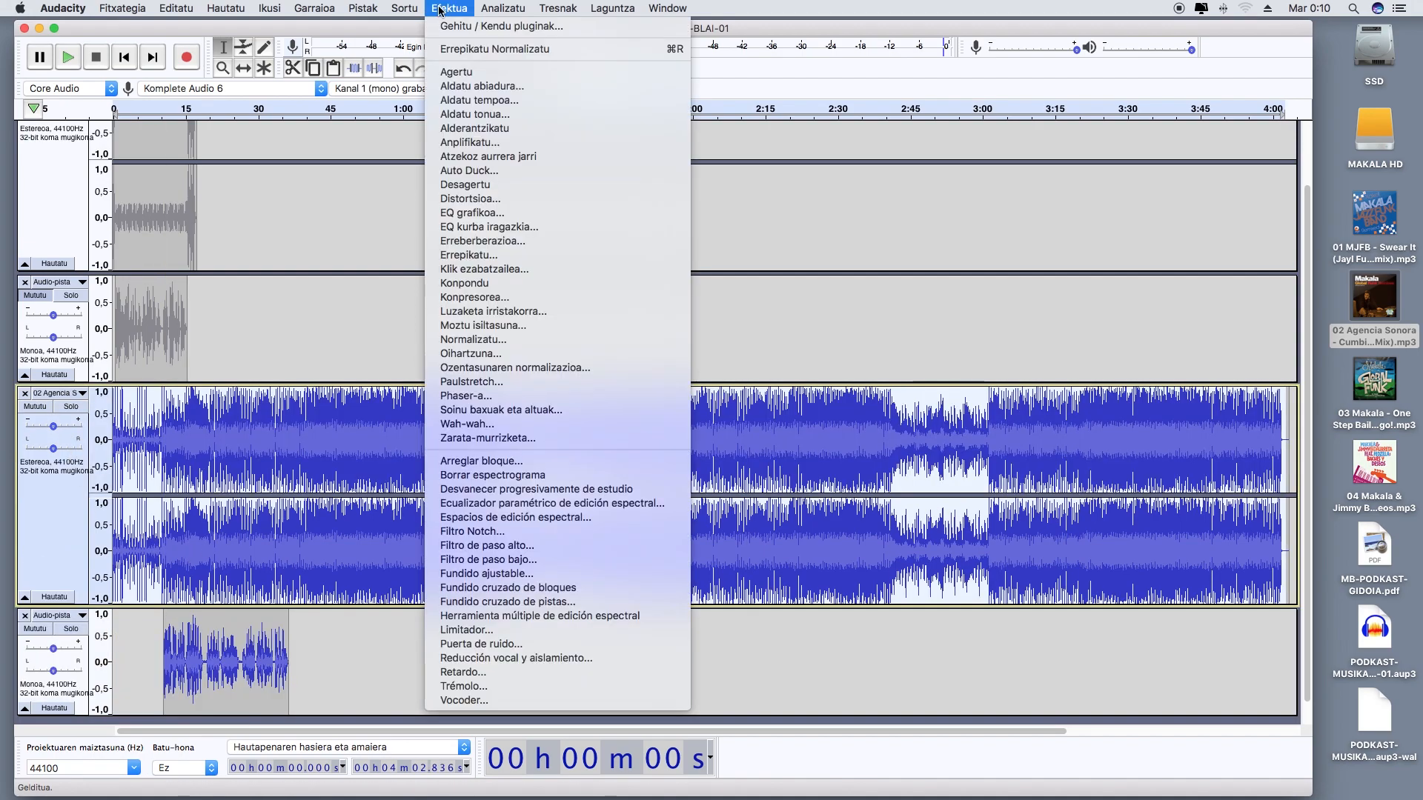
{"action": "left_click", "coordinate": [460, 170]}
{"action": "left_click", "coordinate": [878, 581]}
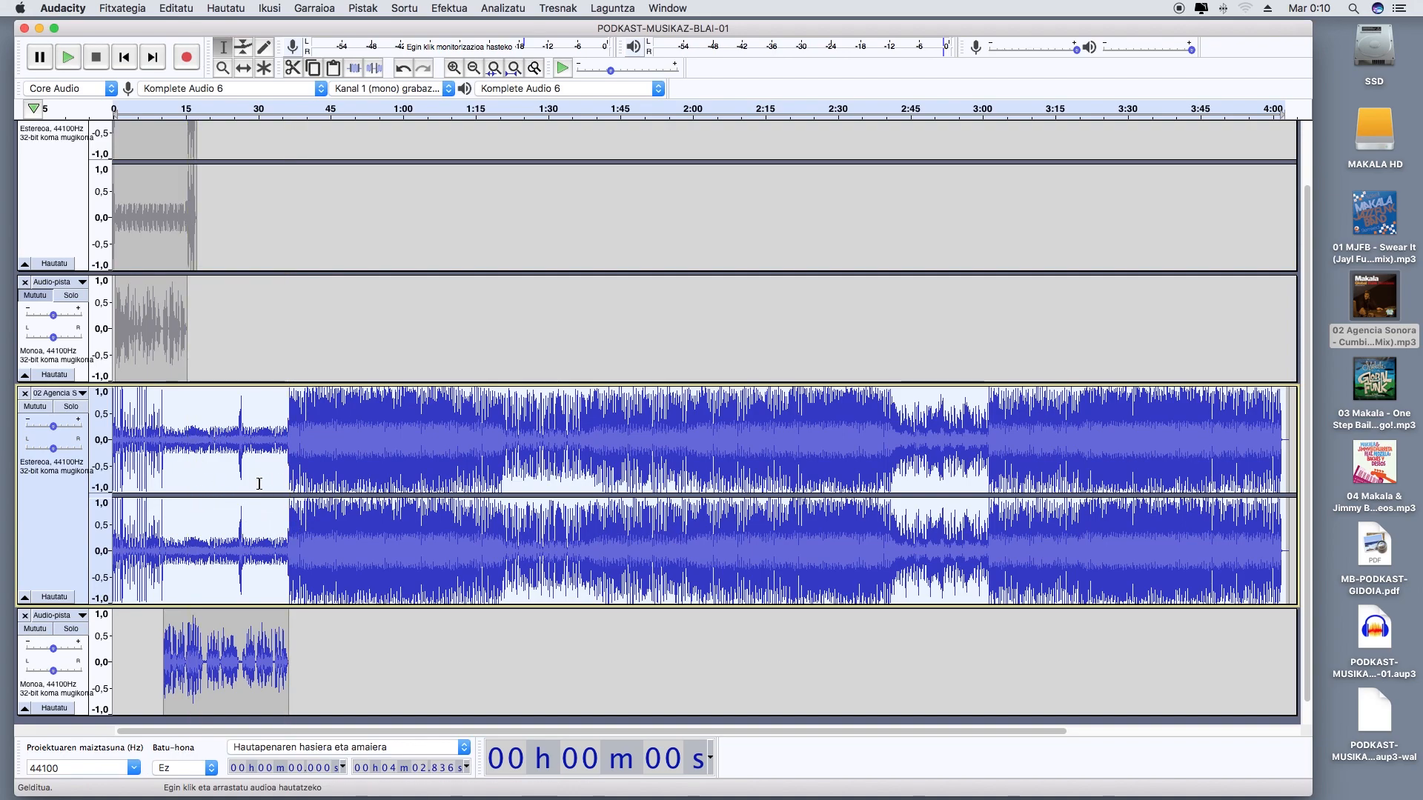
{"action": "key", "text": "Home"}
{"action": "key", "text": "space"}
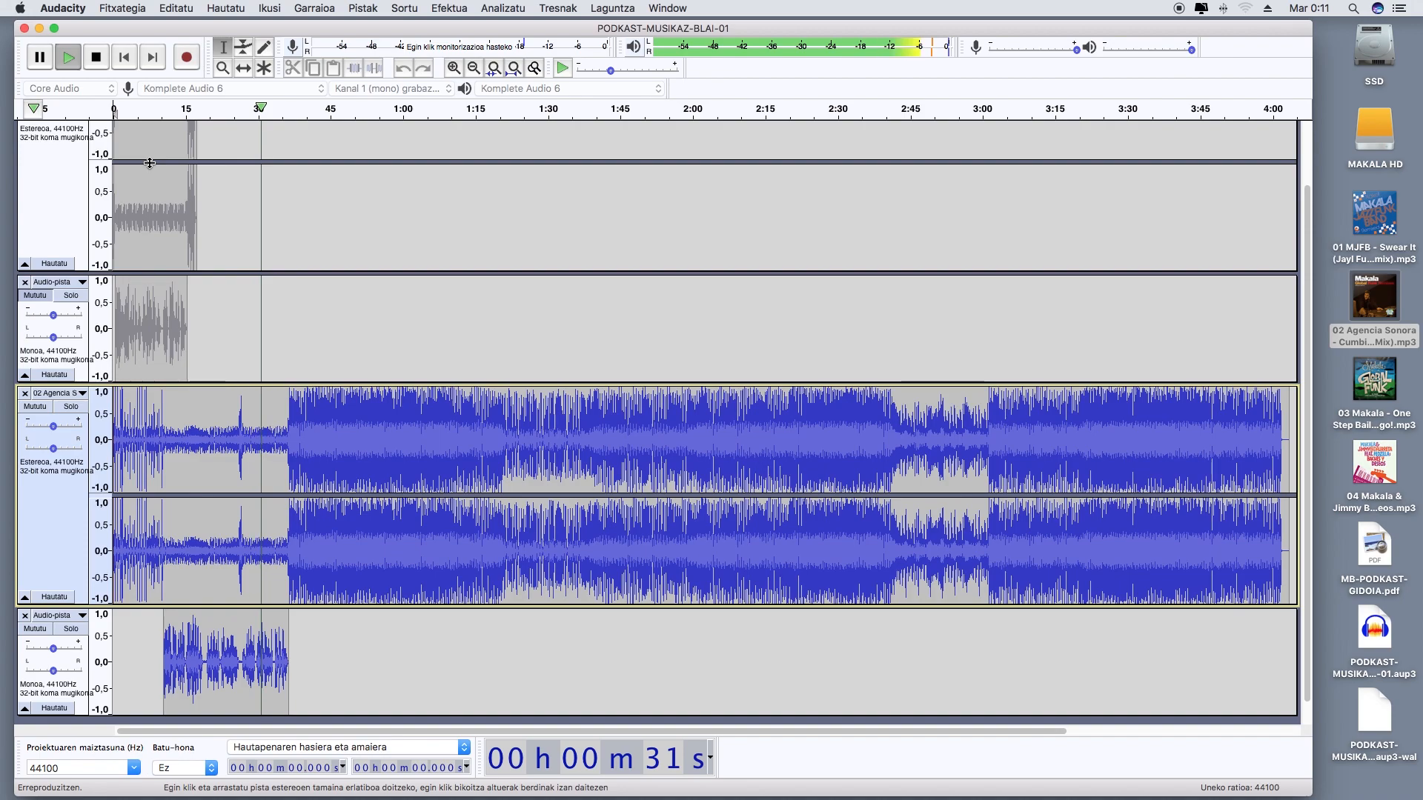
{"action": "left_click", "coordinate": [97, 59]}
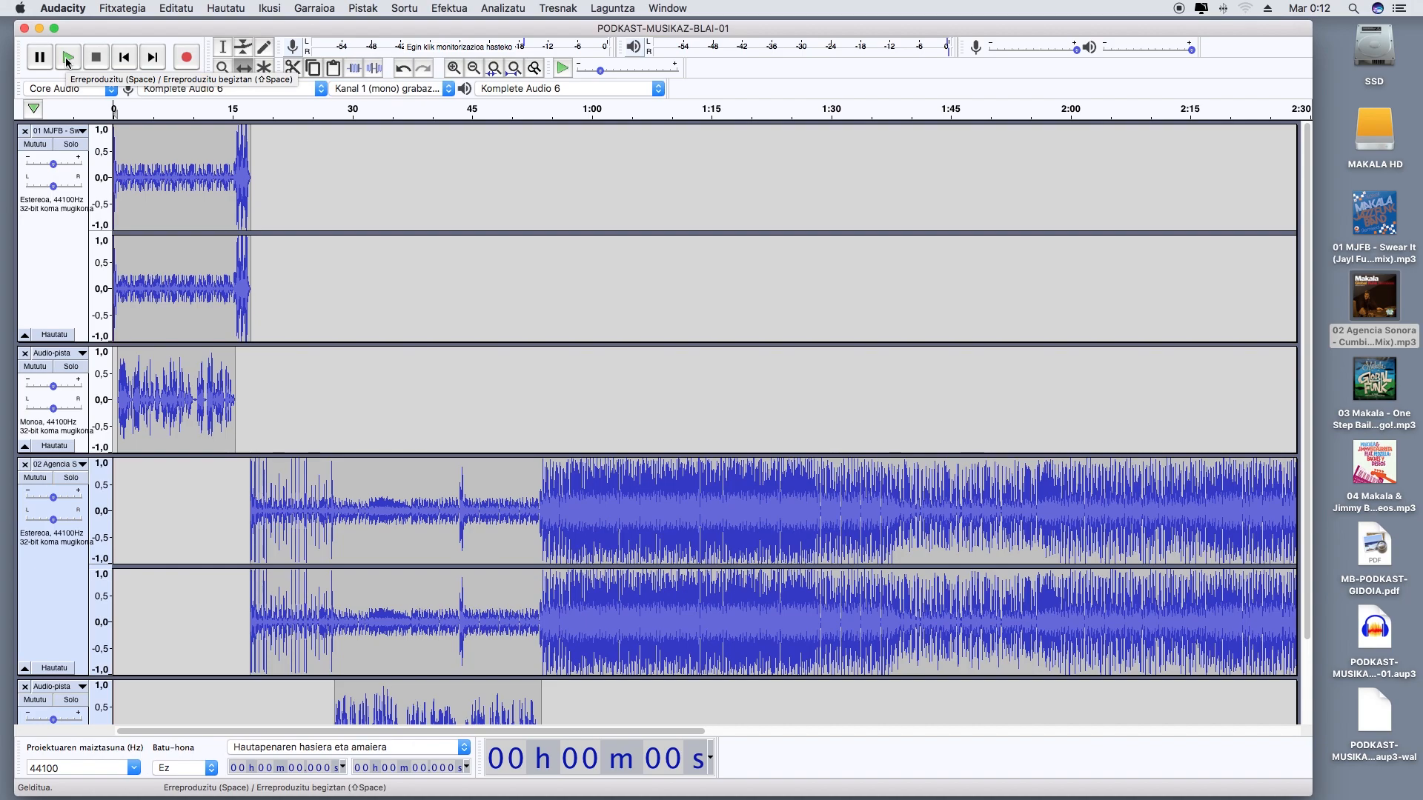
Play the combined intro, song and voice-overs from the start to about 53 s, and save the project
{"action": "left_click", "coordinate": [67, 59]}
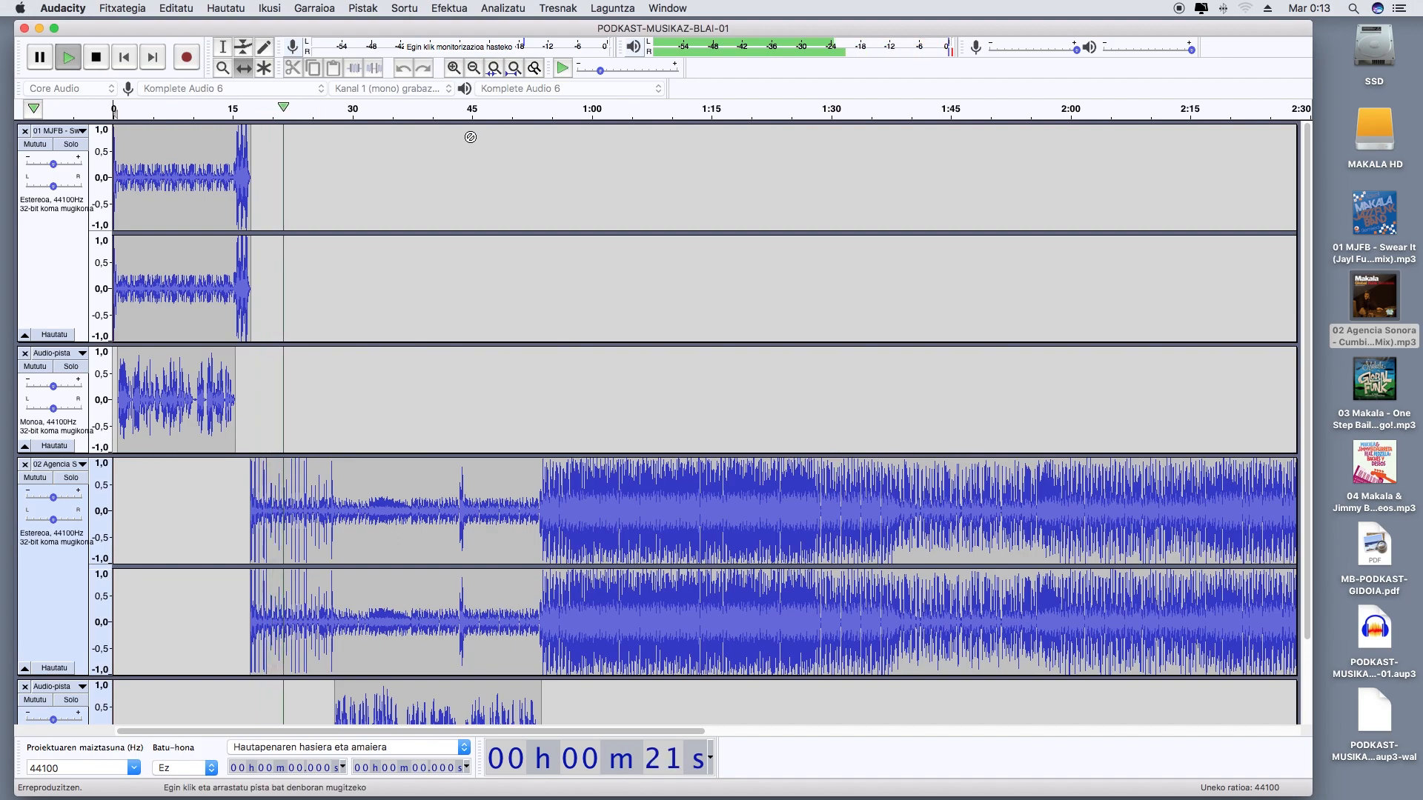
{"action": "scroll", "coordinate": [486, 143], "scroll_direction": "down", "scroll_amount": 3}
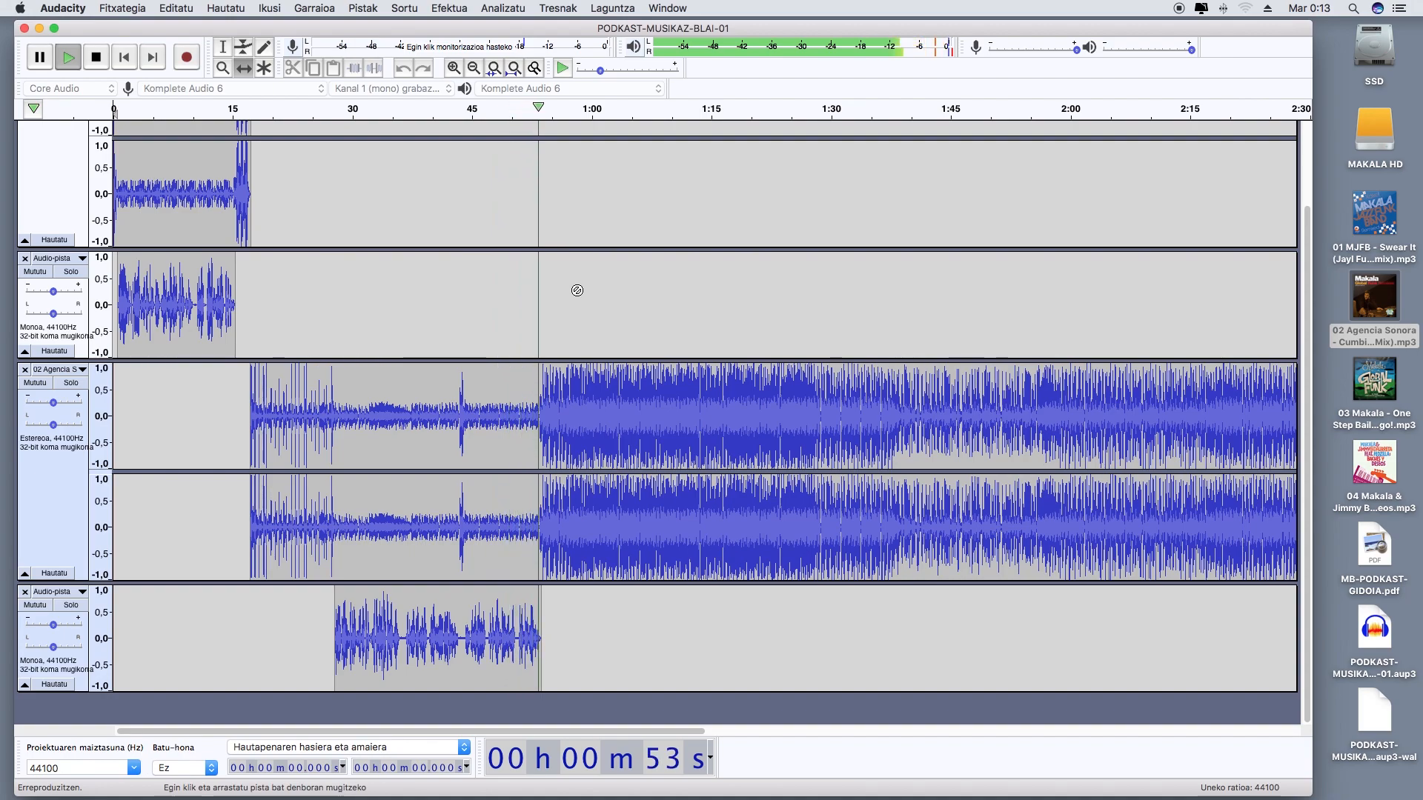
{"action": "left_click", "coordinate": [96, 59]}
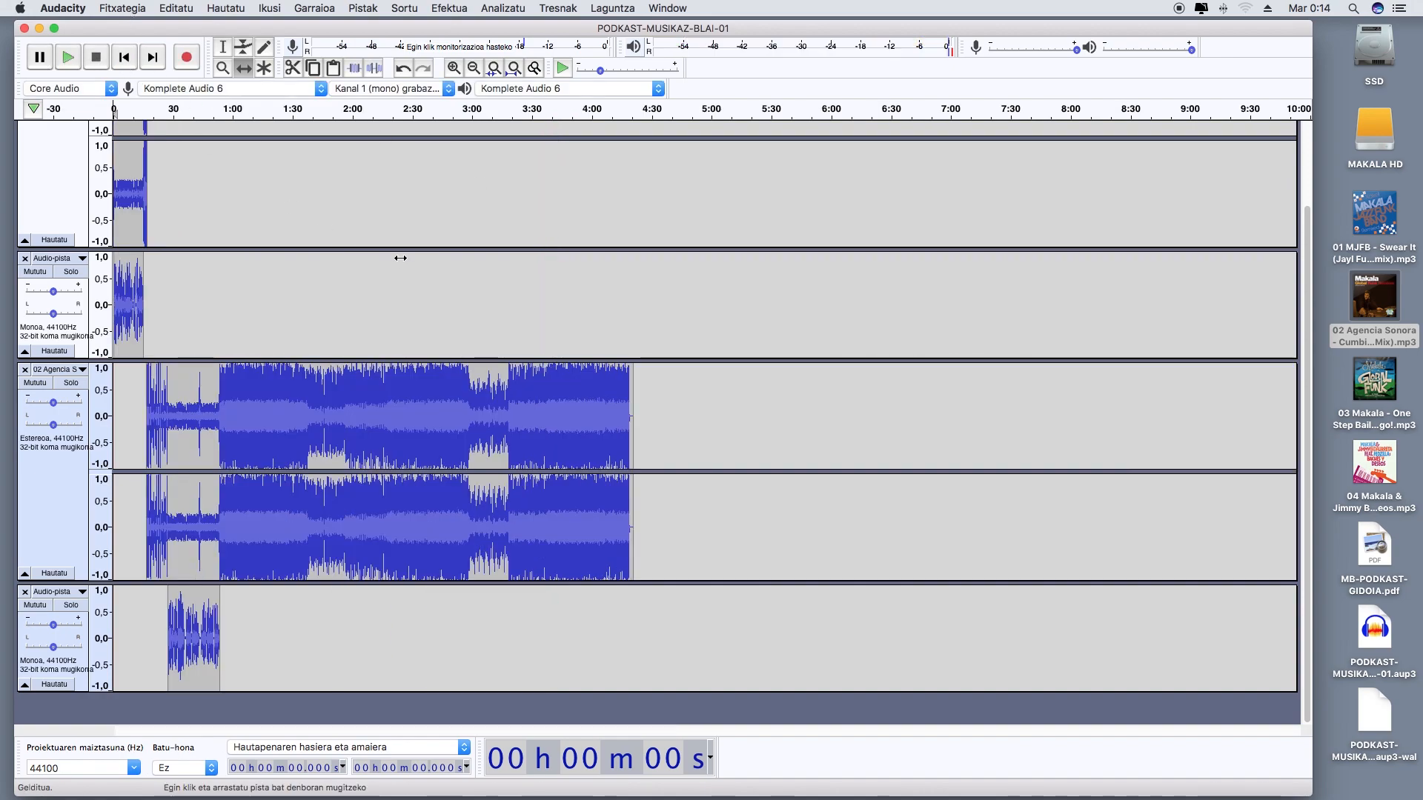
{"action": "left_click", "coordinate": [124, 9]}
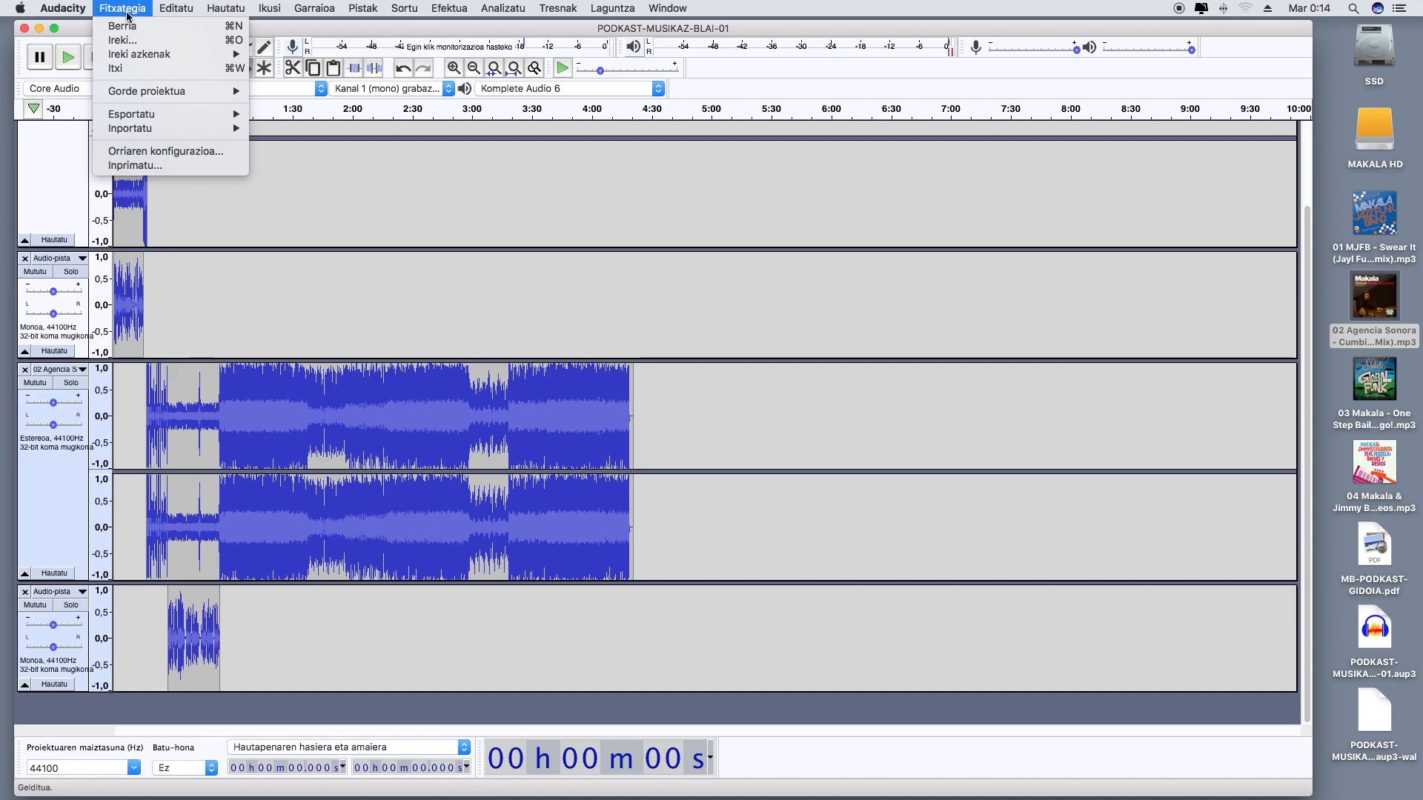
{"action": "mouse_move", "coordinate": [178, 91]}
{"action": "left_click", "coordinate": [304, 93]}
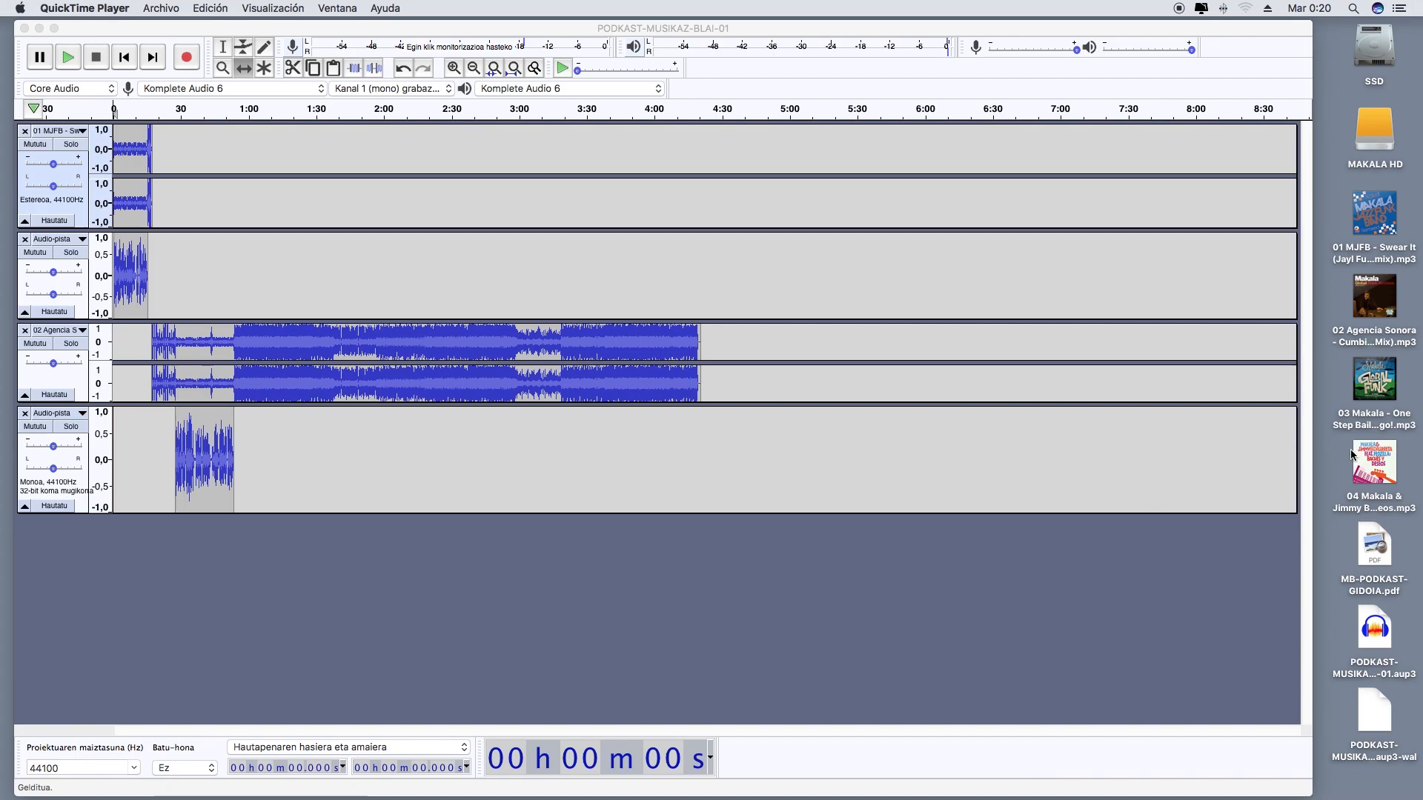
Import the 03 Makala MP3 as a new track and cut everything after its first 16,1 s
{"action": "mouse_move", "coordinate": [1383, 398]}
{"action": "left_click_drag", "start_coordinate": [1383, 397], "coordinate": [730, 570]}
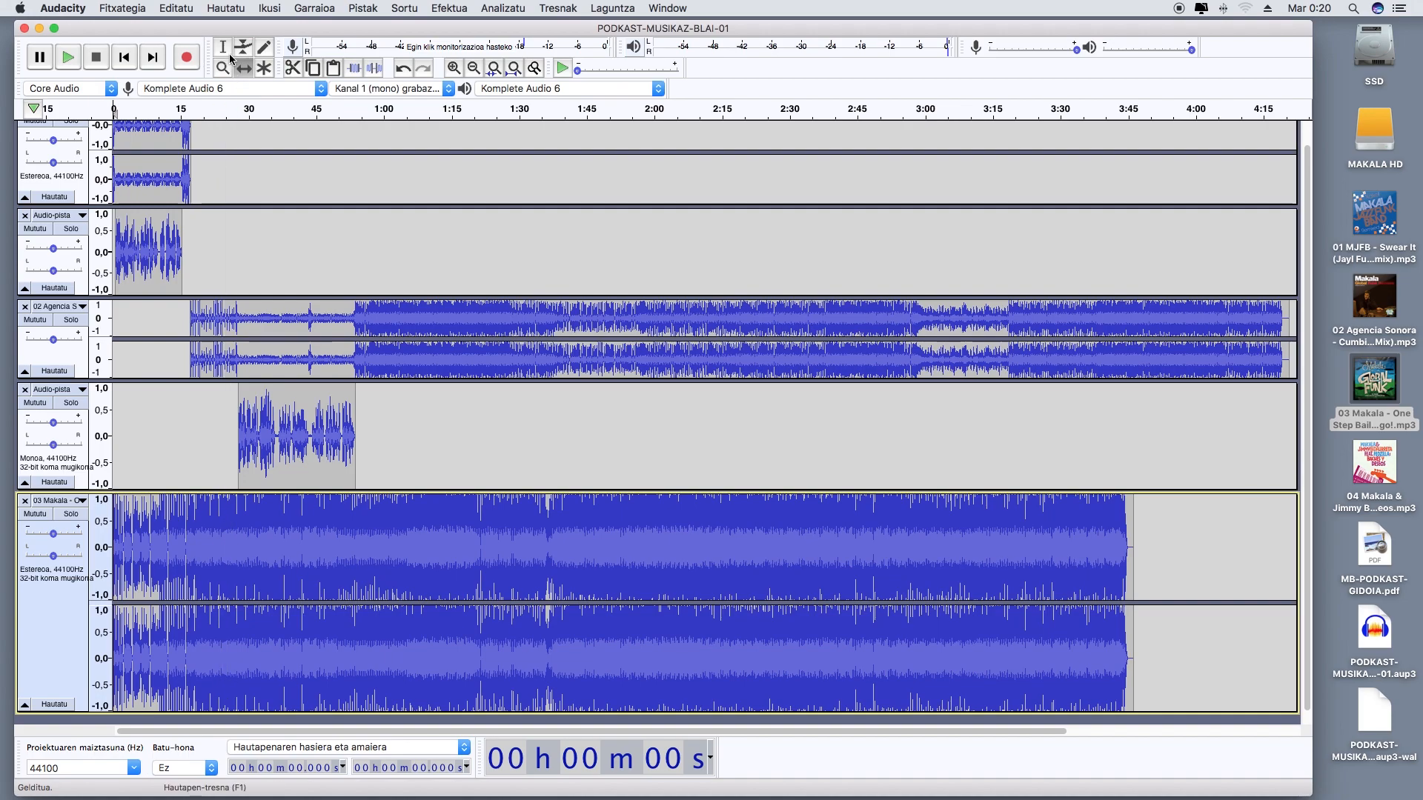
{"action": "left_click_drag", "start_coordinate": [185, 547], "coordinate": [1203, 670]}
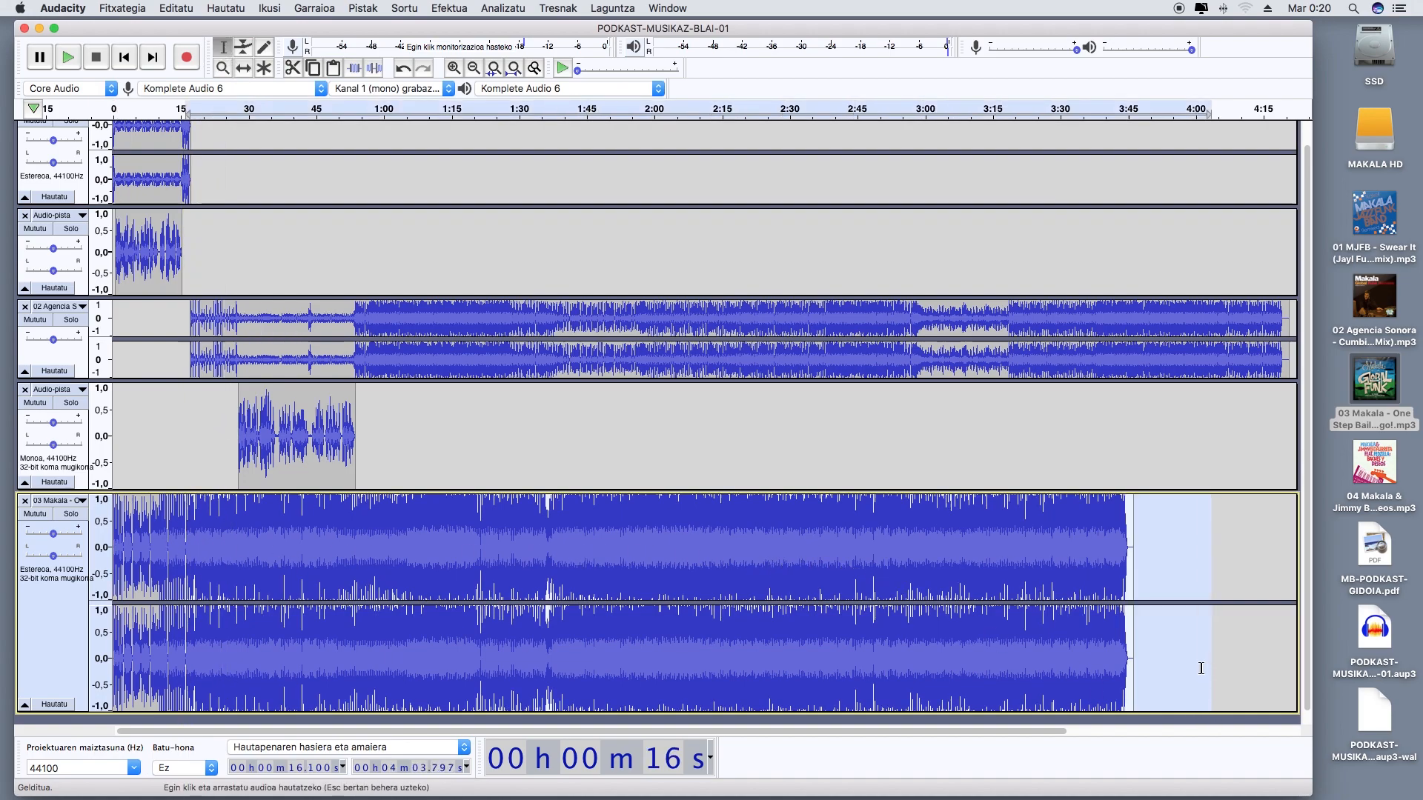
{"action": "left_click", "coordinate": [236, 8]}
{"action": "mouse_move", "coordinate": [180, 7]}
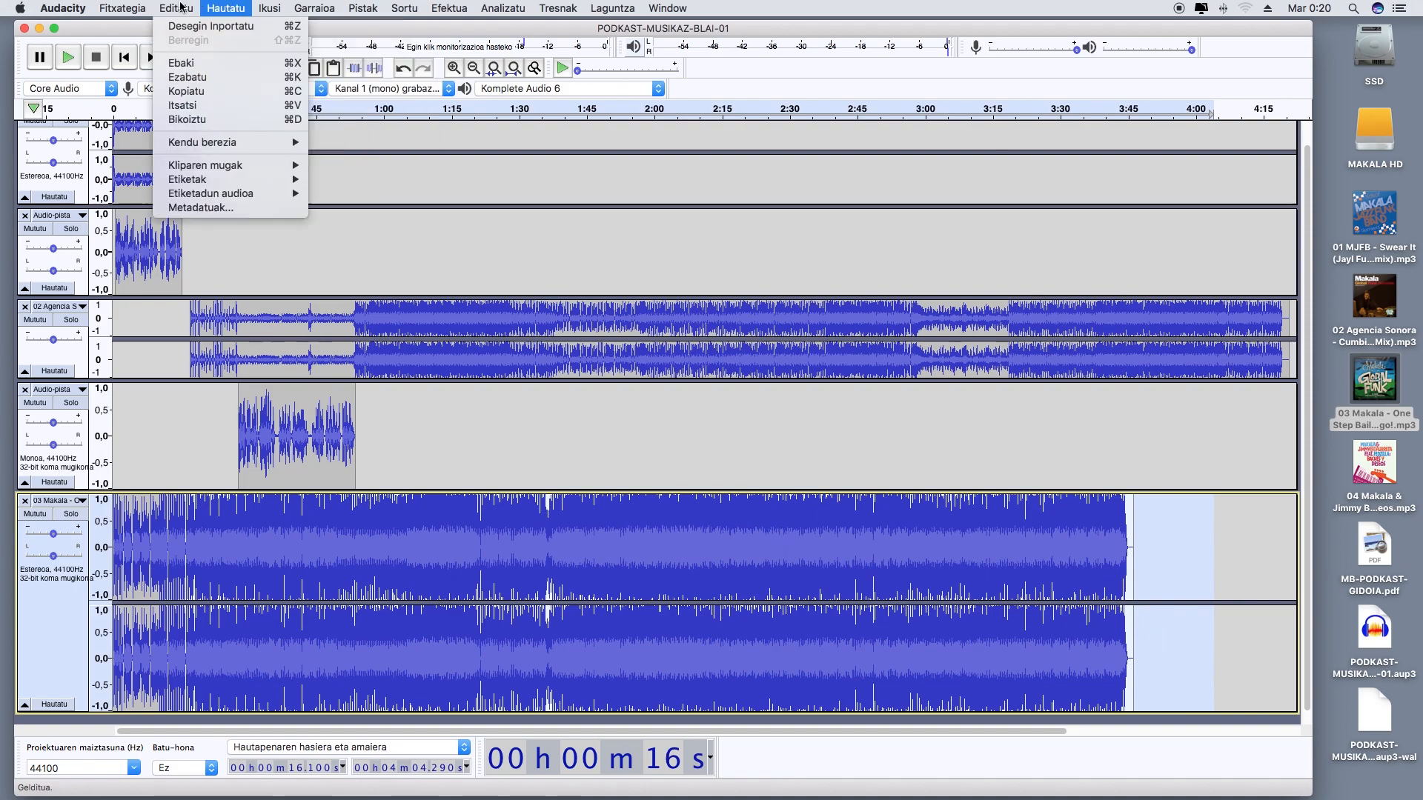
{"action": "left_click", "coordinate": [188, 65]}
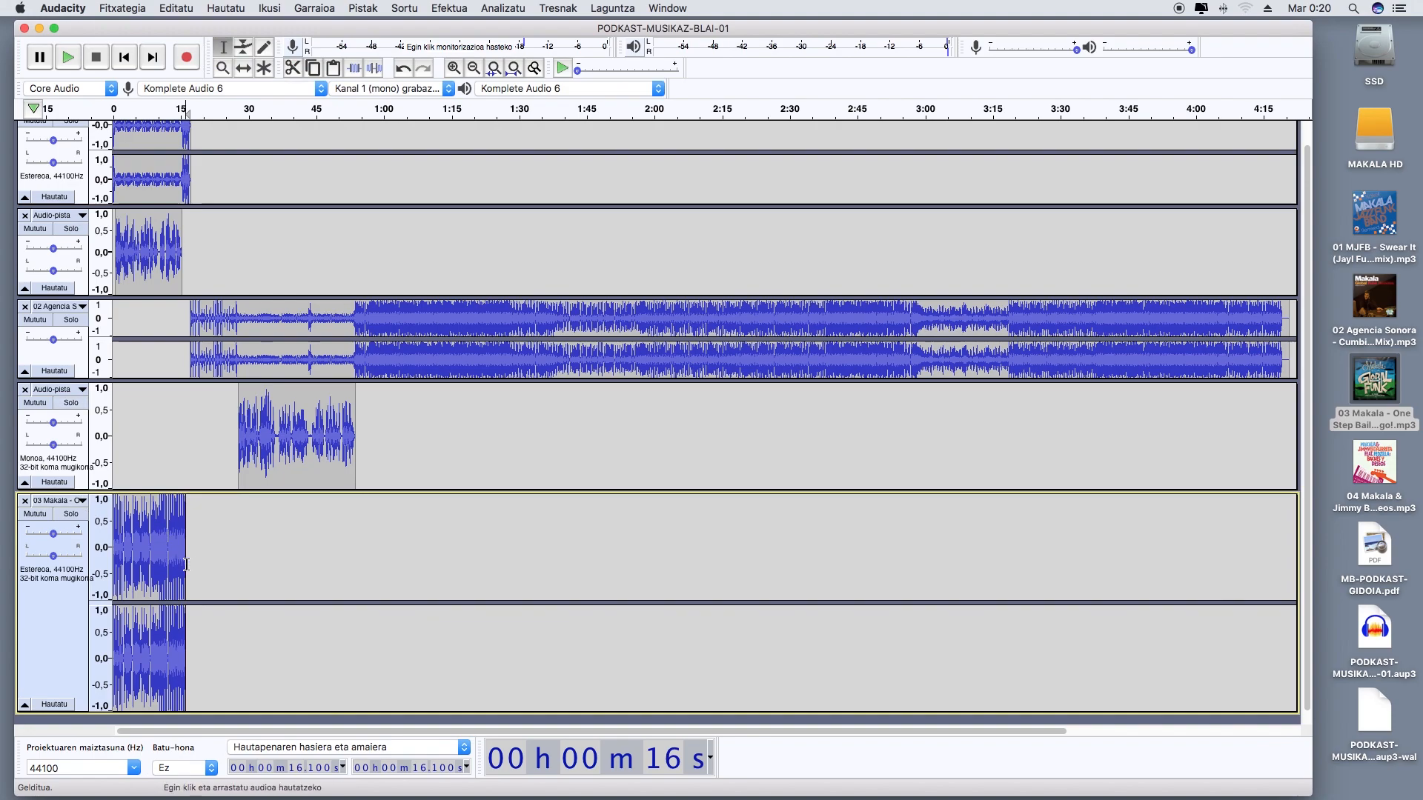
Cut and paste the remaining 03 Makala clip so it starts at about 4 min 19,2 s, where the 02 Agencia Sonora song ends
{"action": "left_click_drag", "start_coordinate": [188, 561], "coordinate": [79, 551]}
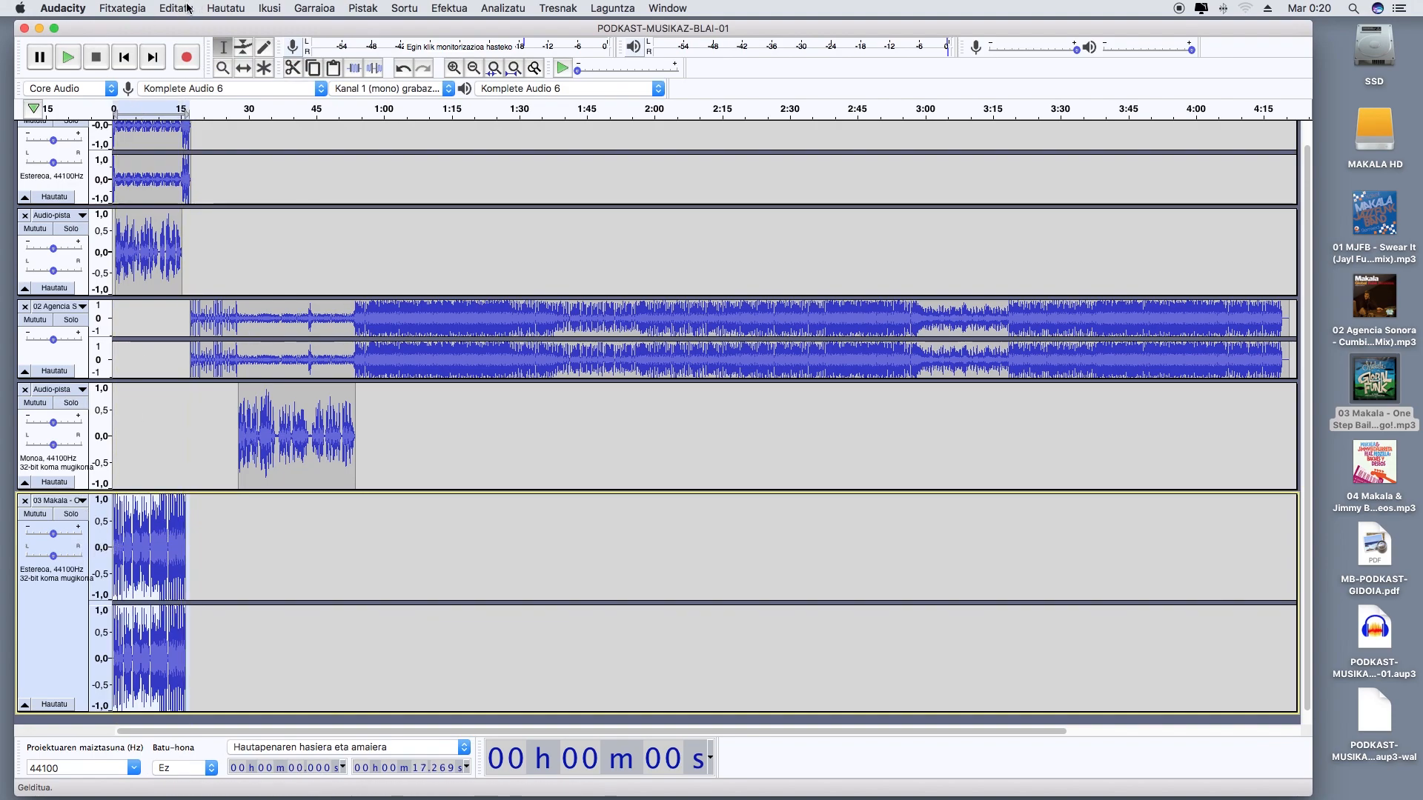
{"action": "key", "text": "Delete"}
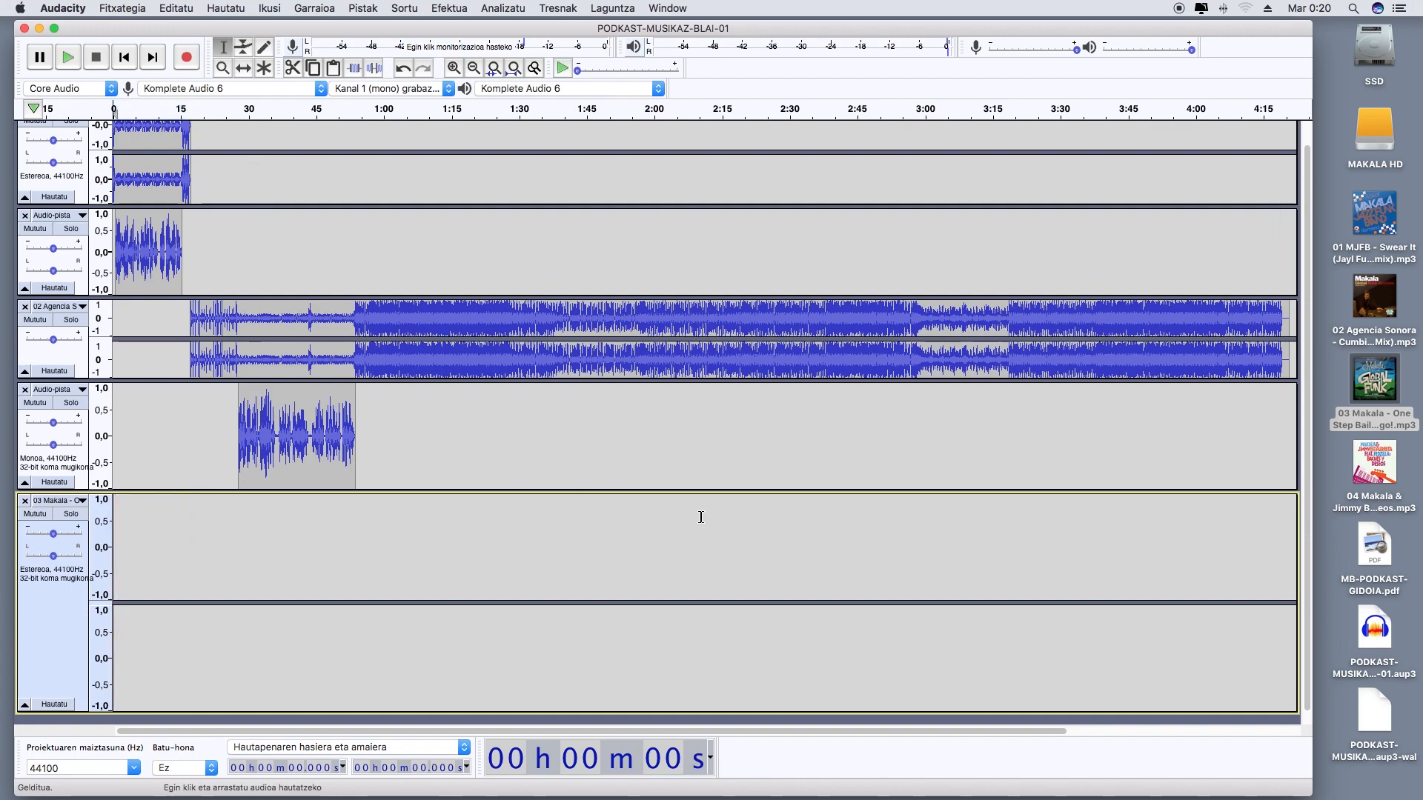
{"action": "key", "text": "space"}
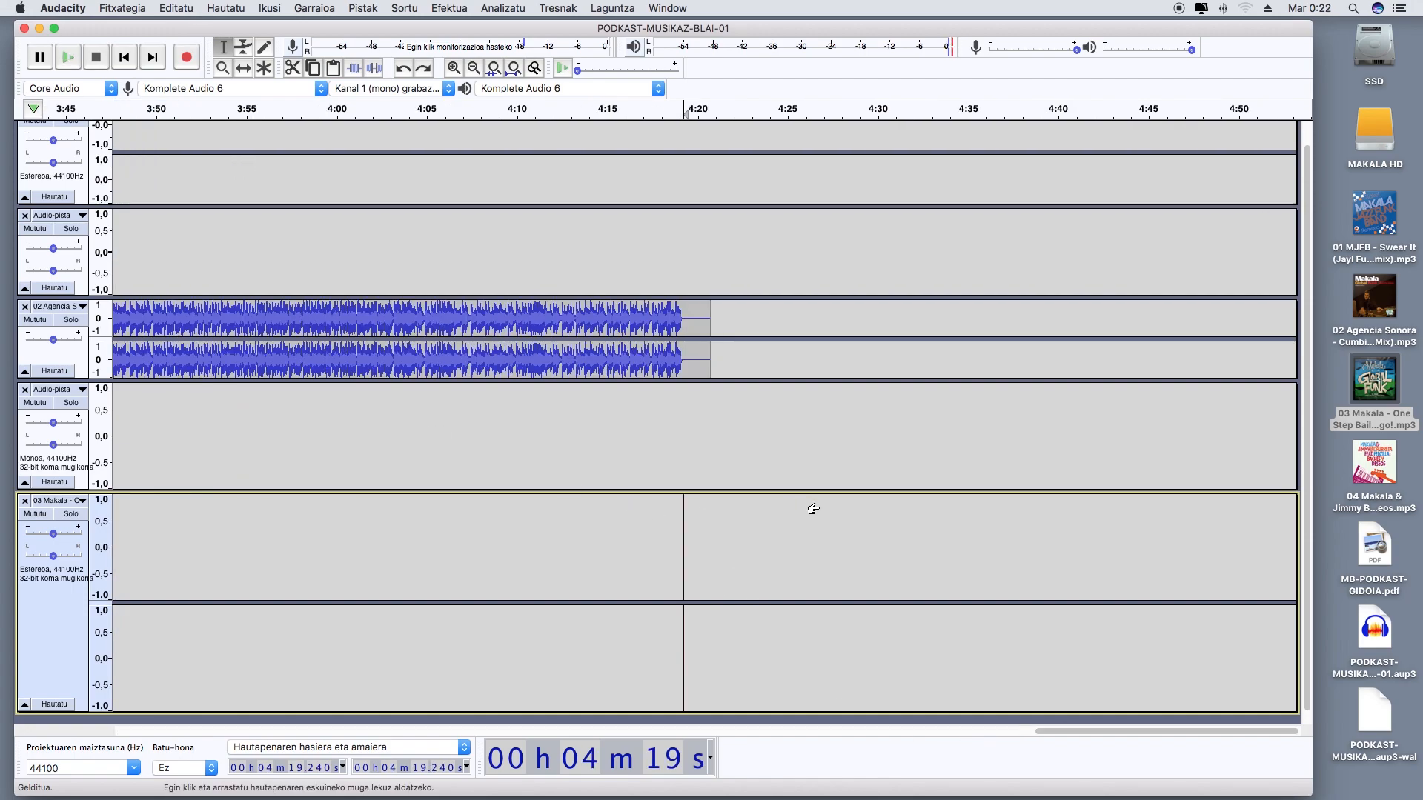
{"action": "key", "text": "super+v"}
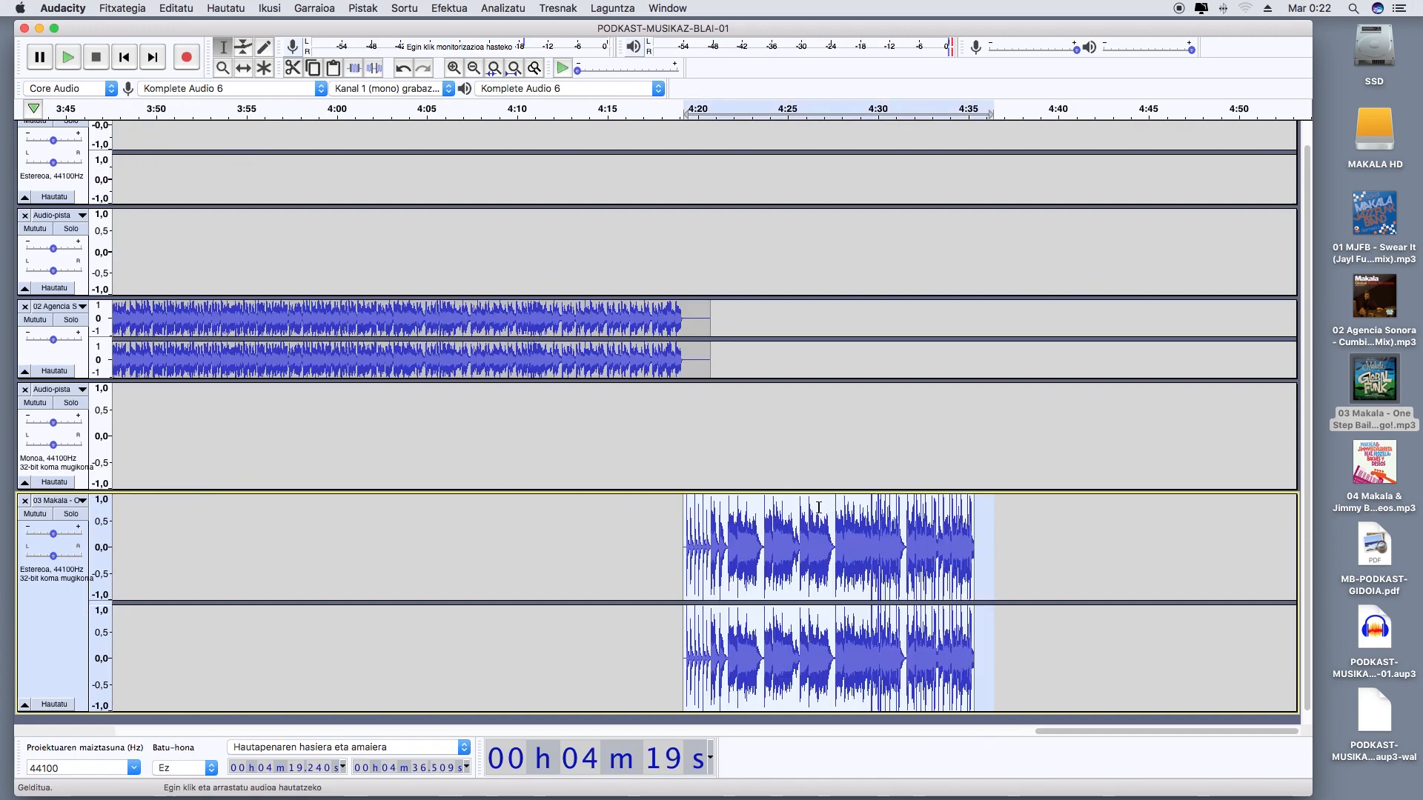
Mute the four tracks above the 03 Makala track and solo the 03 Makala track
{"action": "left_click", "coordinate": [42, 327]}
{"action": "left_click", "coordinate": [36, 240]}
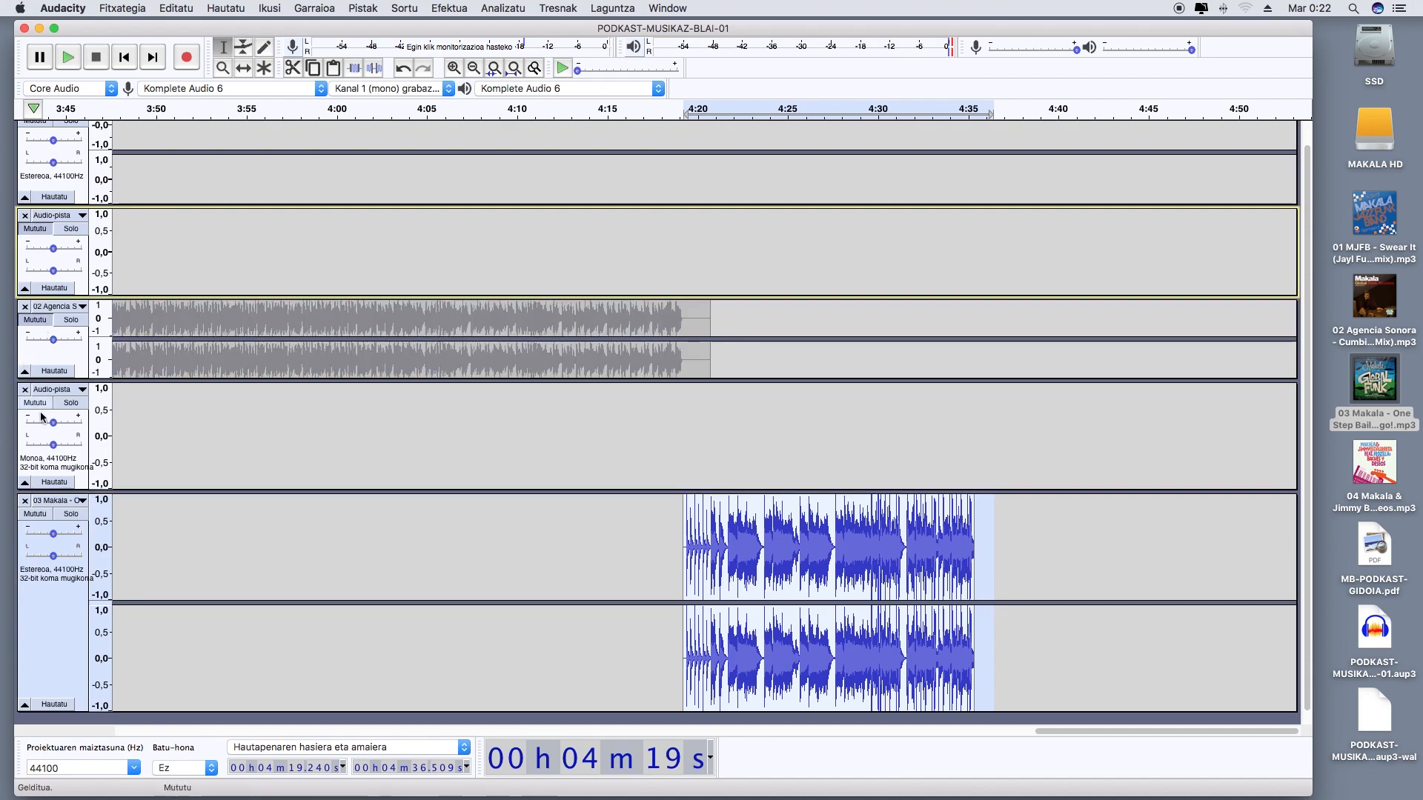
{"action": "left_click", "coordinate": [43, 409]}
{"action": "scroll", "coordinate": [51, 355], "scroll_direction": "up", "scroll_amount": 1}
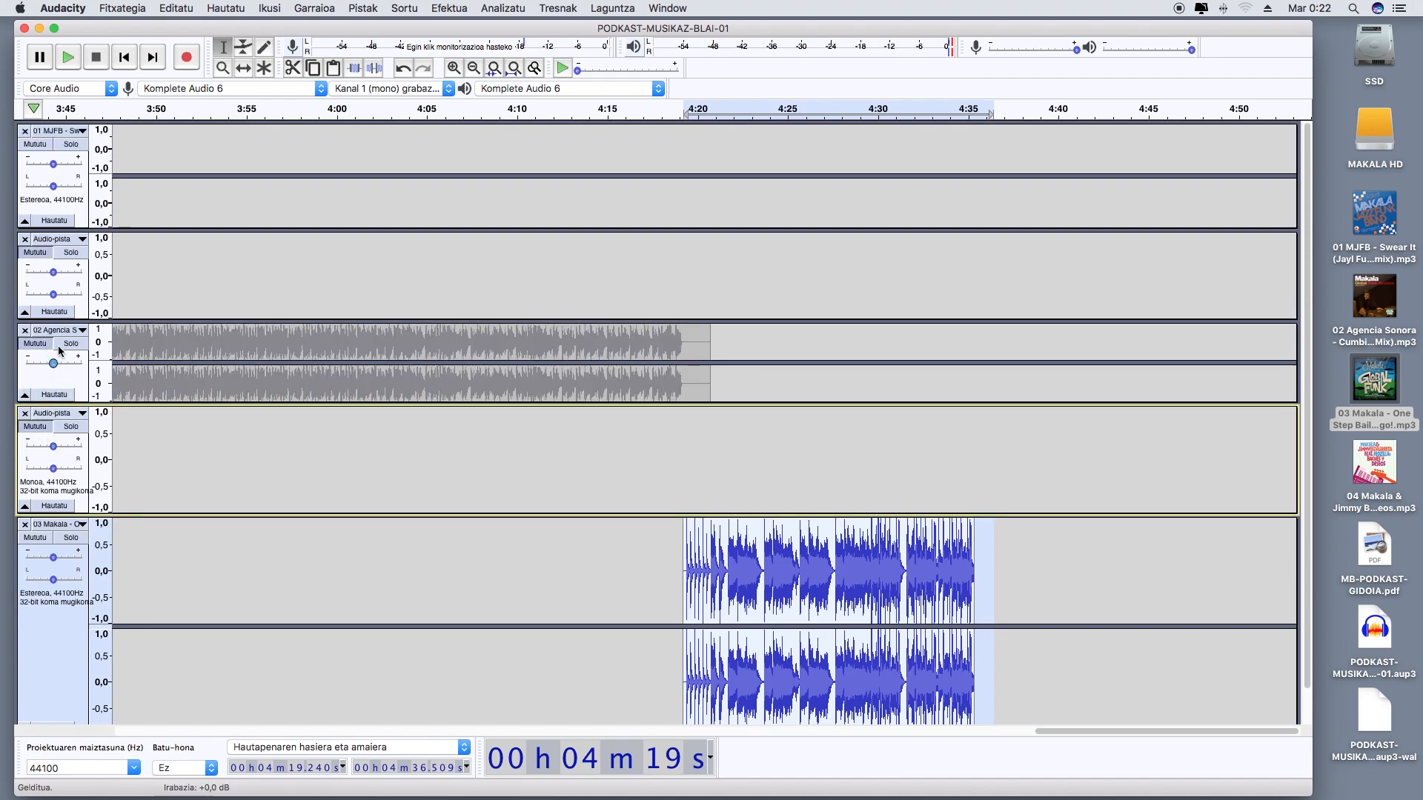
{"action": "left_click", "coordinate": [39, 152]}
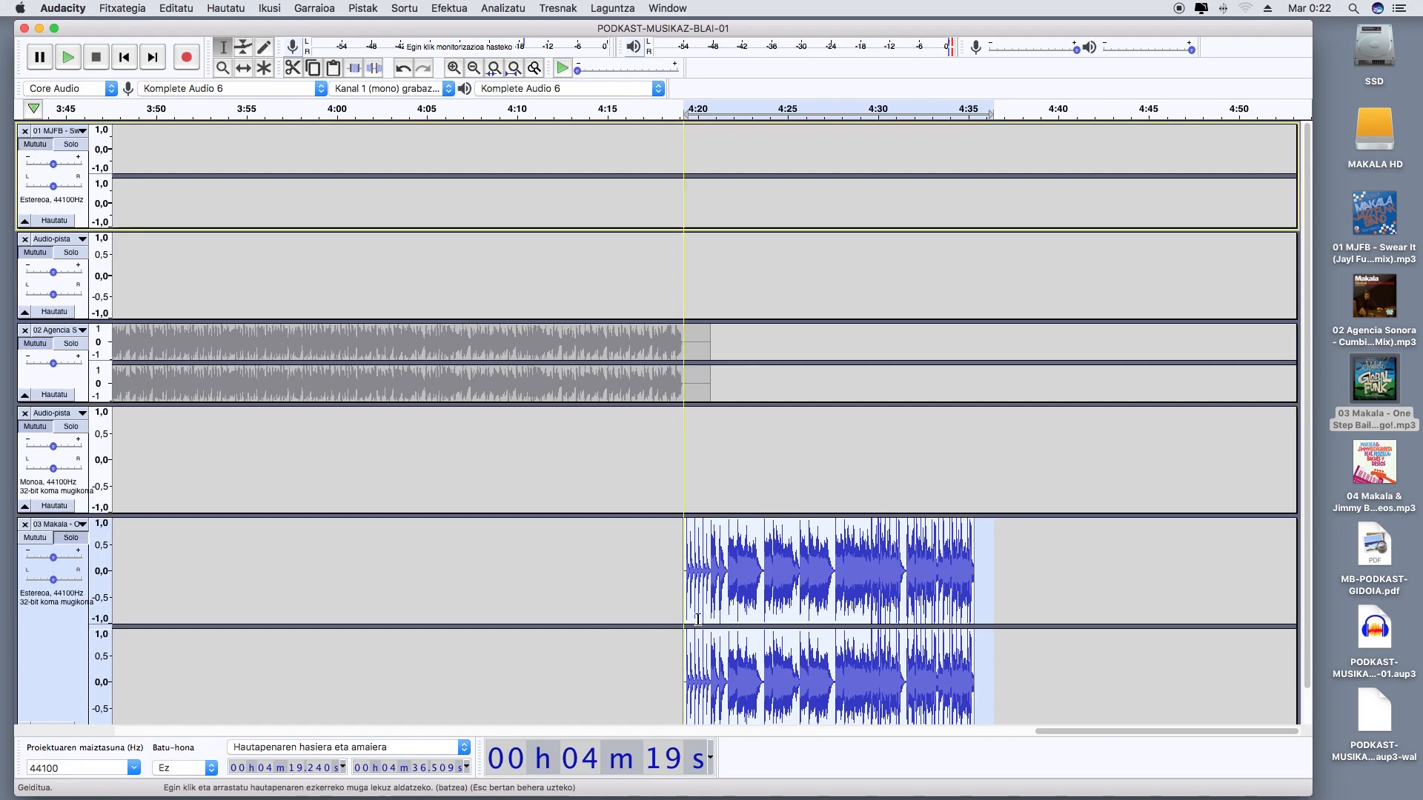
Play the 03 Makala clip from about 4 min 18,8 s to find where to shorten it
{"action": "scroll", "coordinate": [702, 615], "scroll_direction": "down", "scroll_amount": 1}
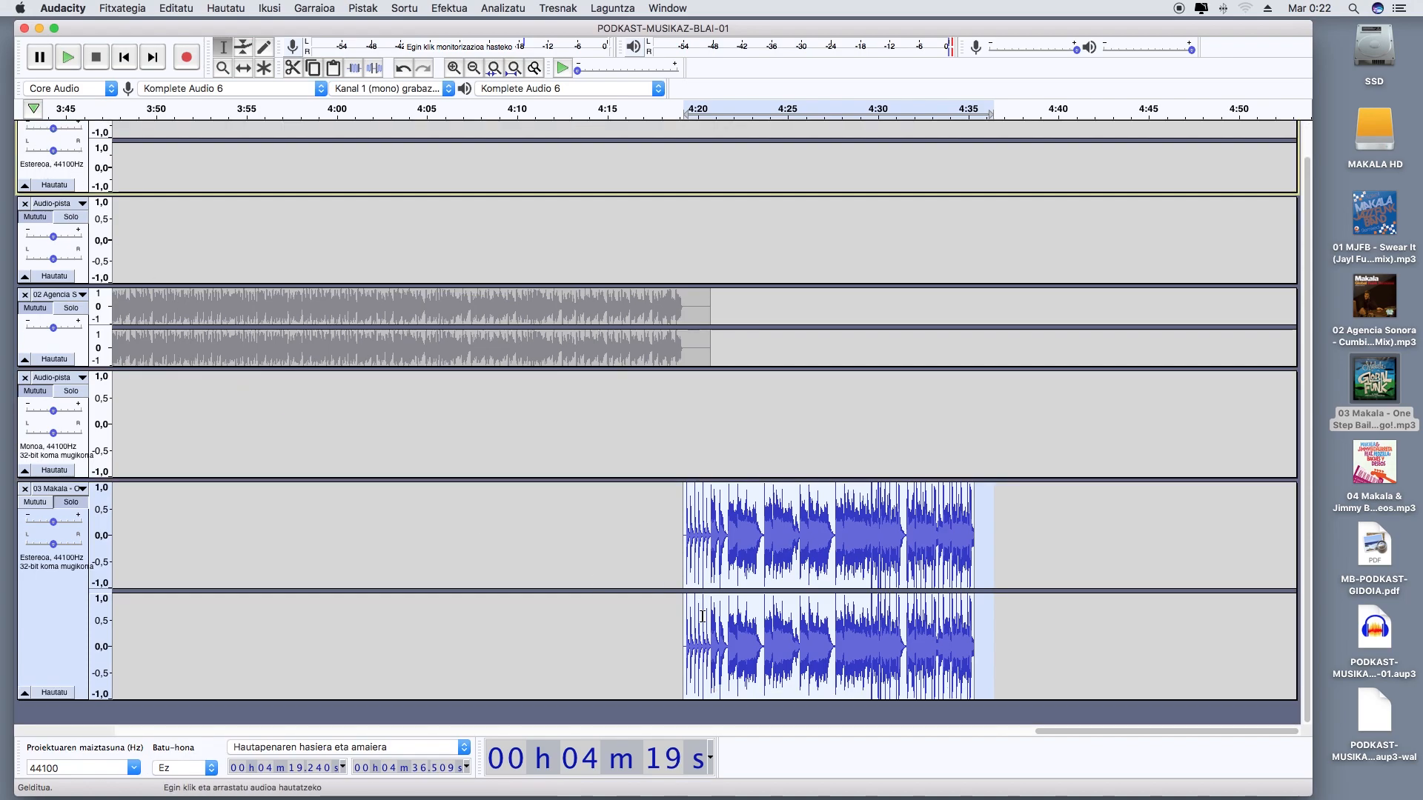
{"action": "scroll", "coordinate": [675, 134], "scroll_direction": "up", "scroll_amount": 1}
{"action": "left_click", "coordinate": [675, 134]}
{"action": "key", "text": "space"}
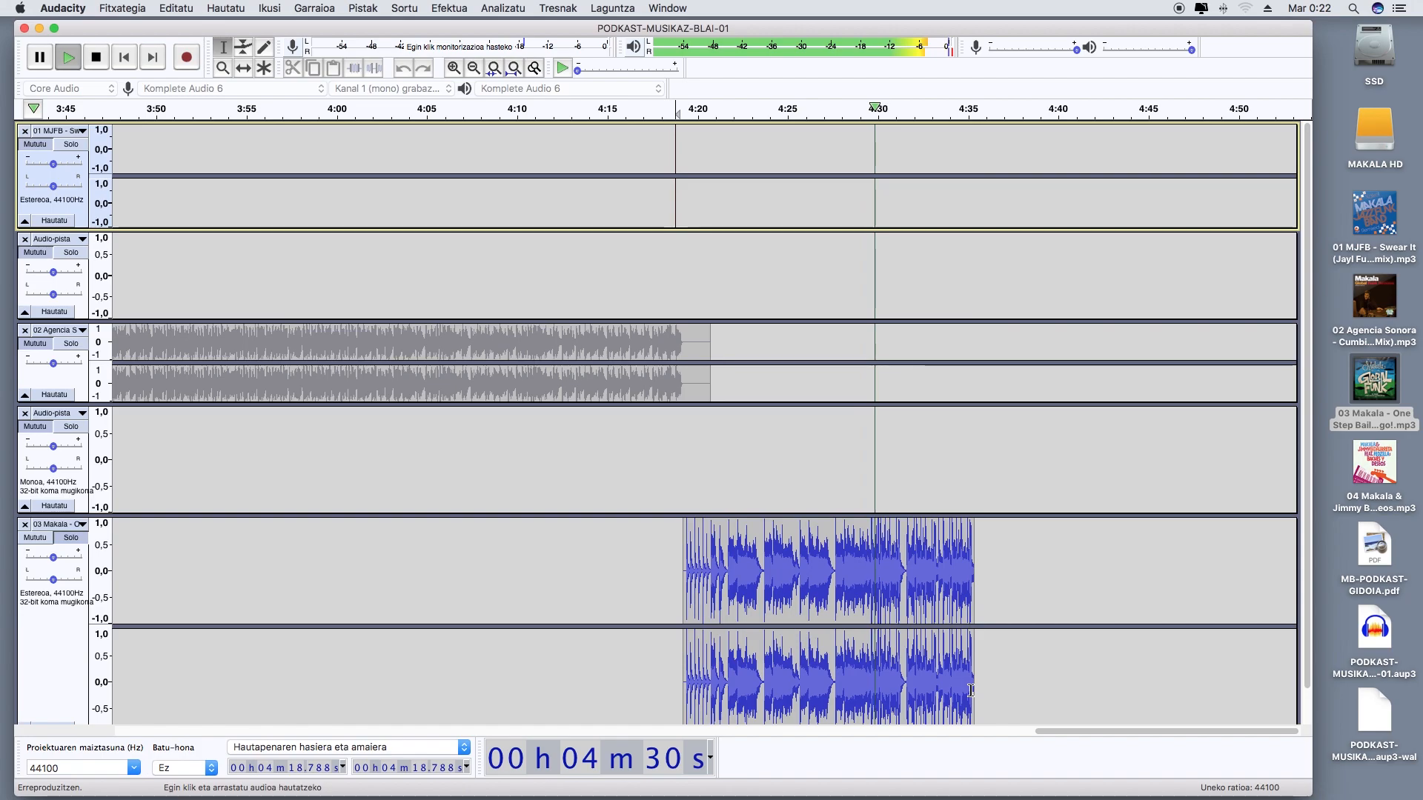
{"action": "key", "text": "space"}
Cut the 03 Makala clip from about 4 min 27,6 s to its end and play the shortened clip
{"action": "scroll", "coordinate": [965, 673], "scroll_direction": "down", "scroll_amount": 2}
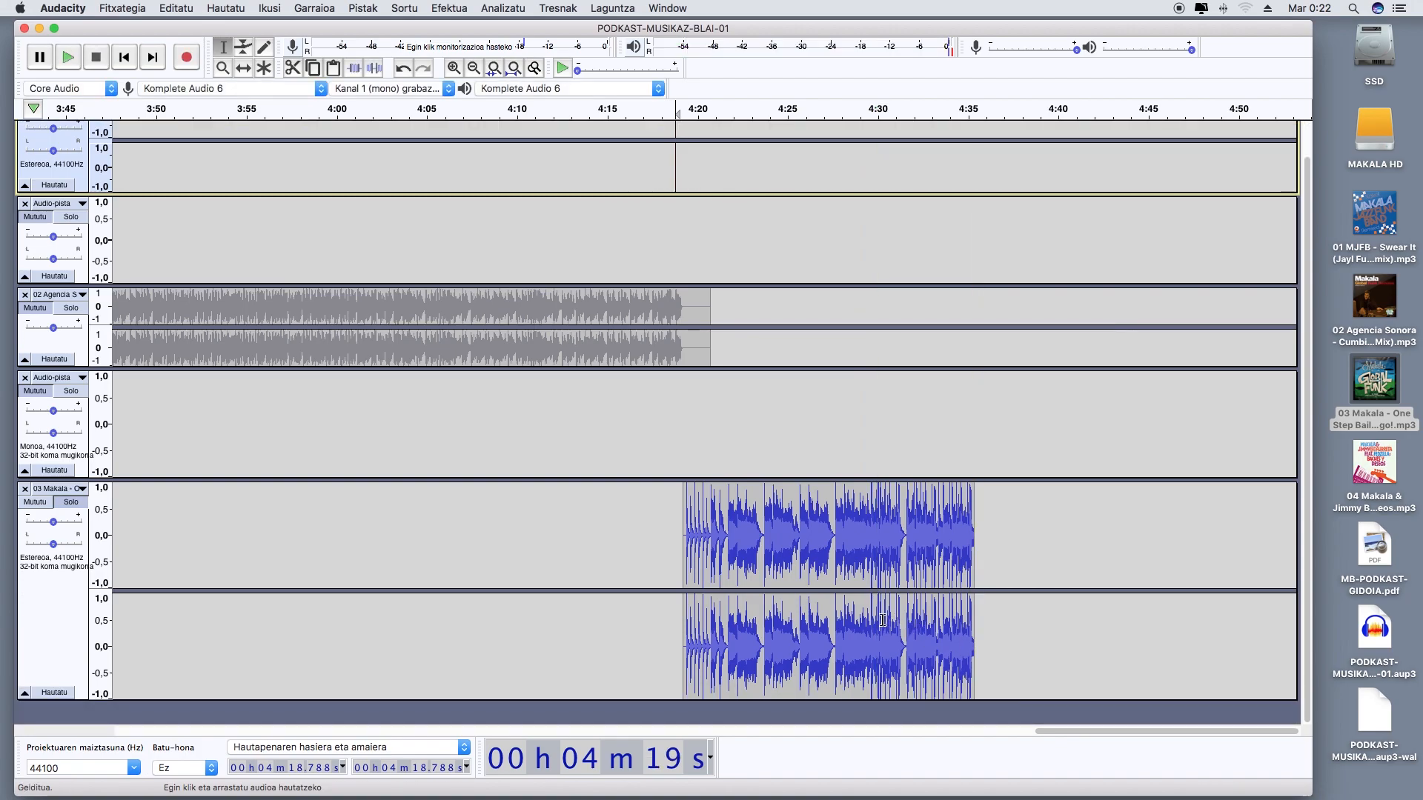
{"action": "left_click", "coordinate": [834, 561]}
{"action": "left_click_drag", "start_coordinate": [835, 561], "coordinate": [973, 567]}
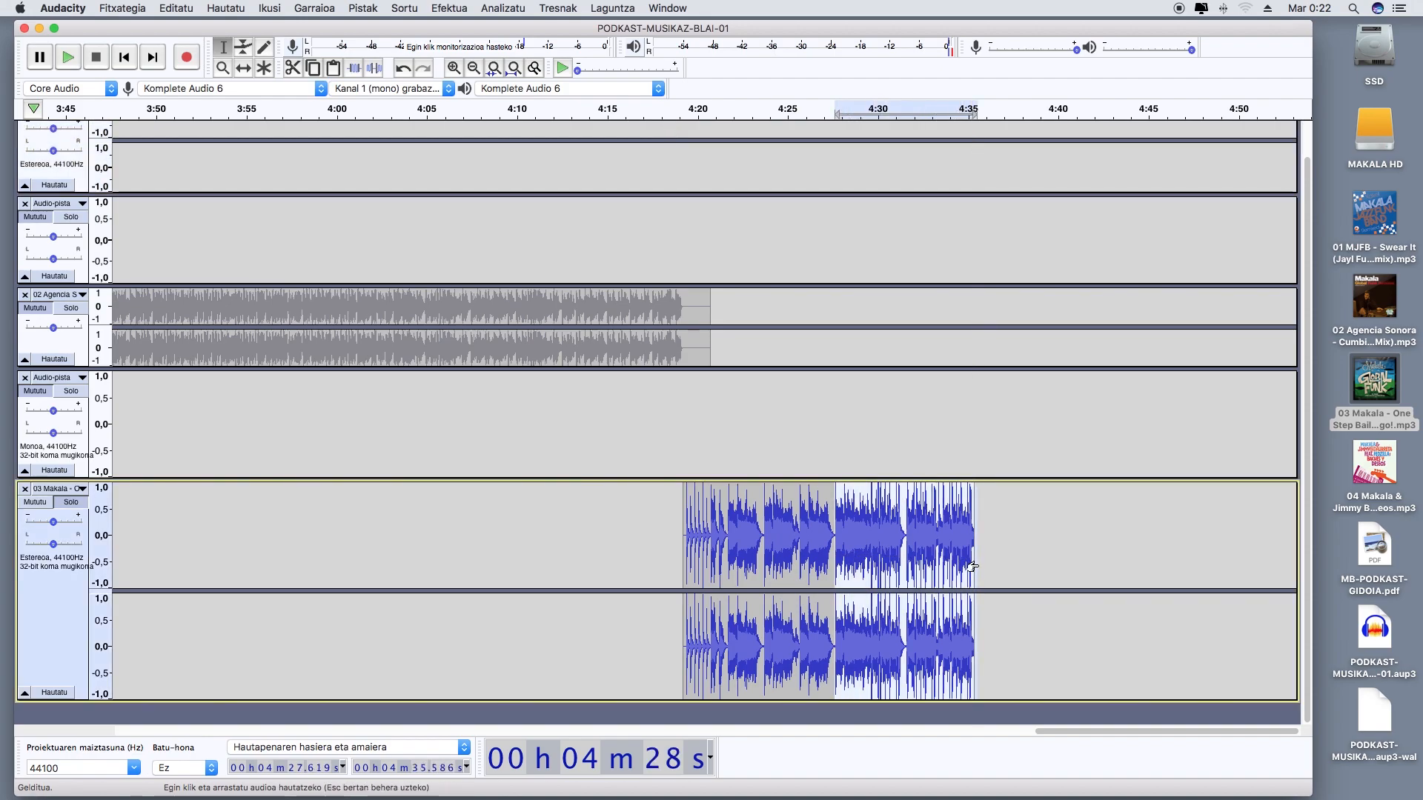
{"action": "left_click", "coordinate": [176, 8]}
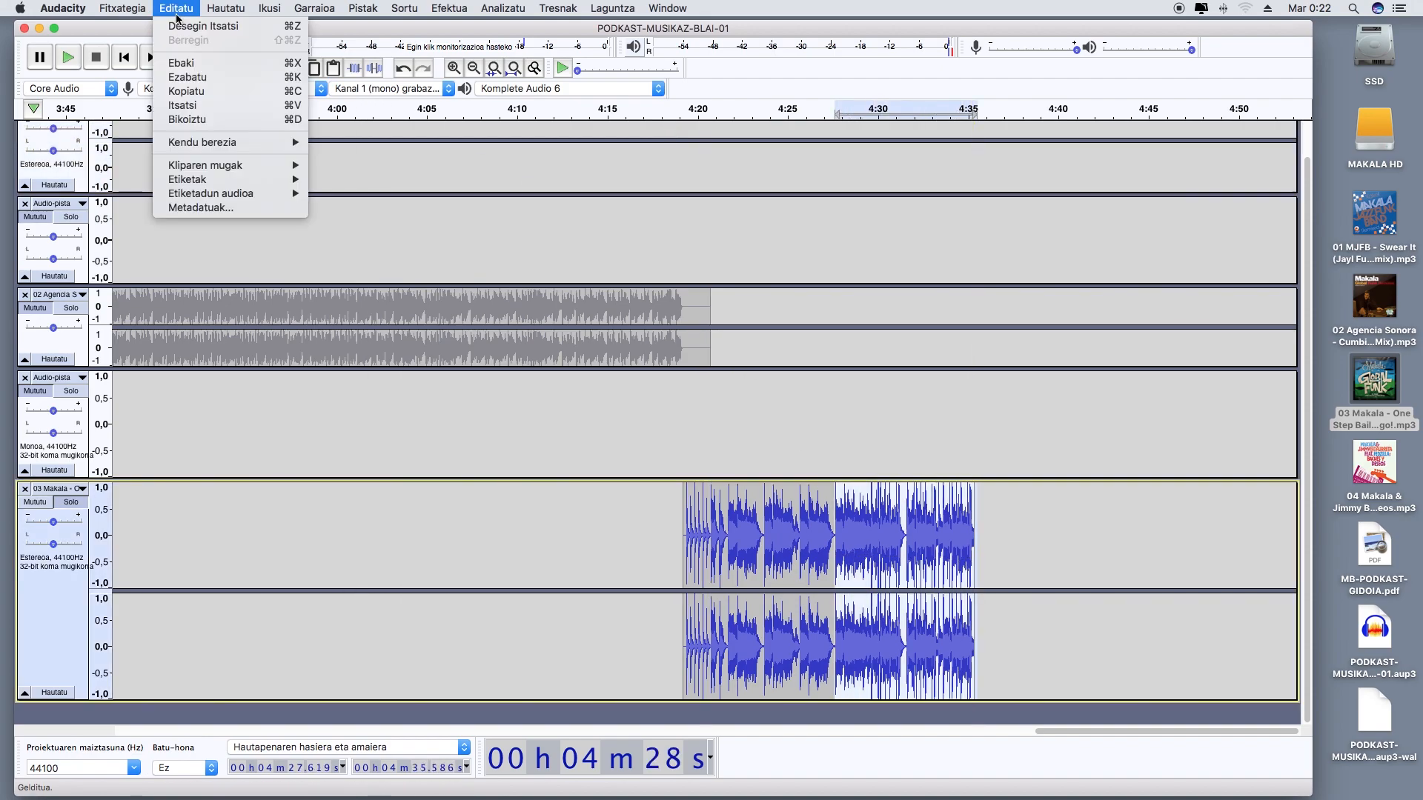
{"action": "left_click", "coordinate": [200, 66]}
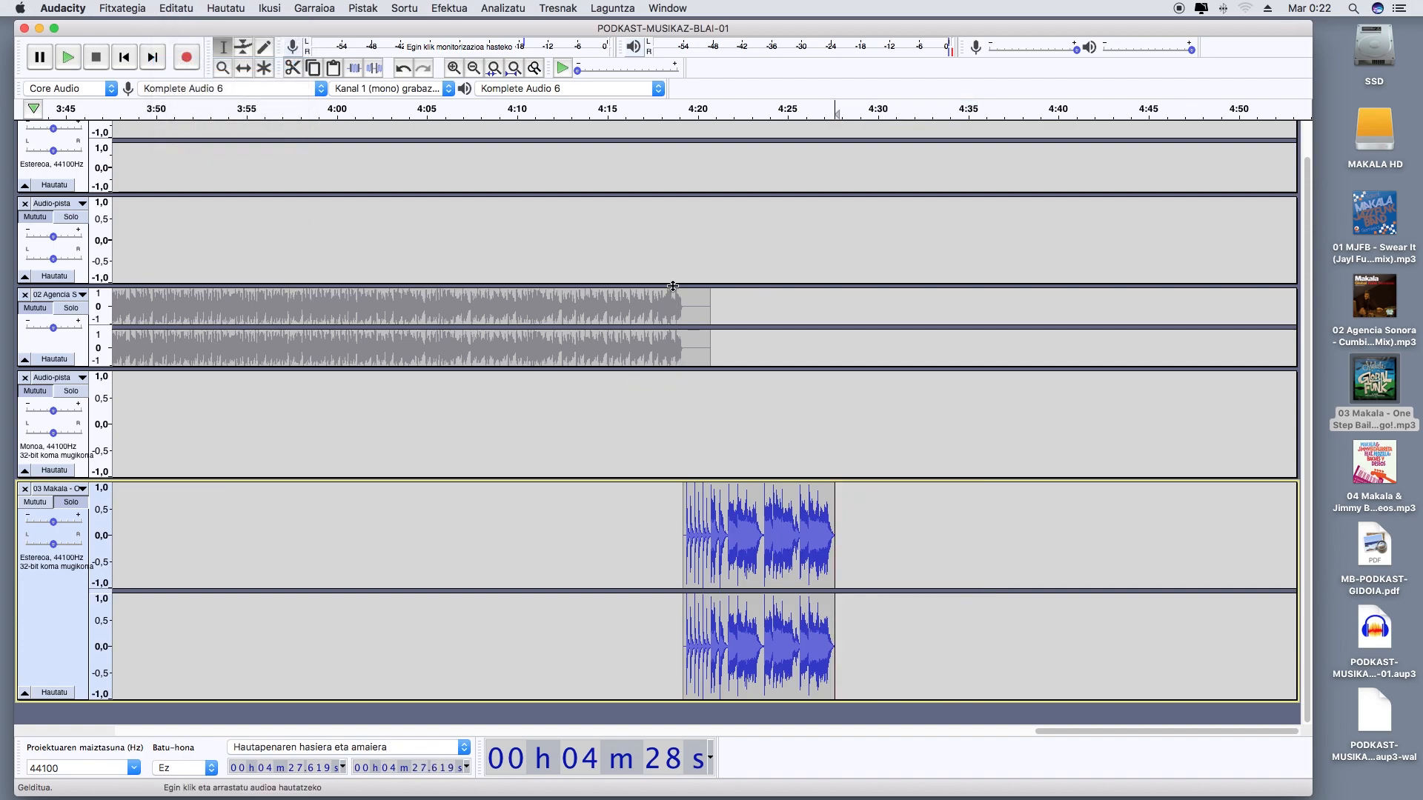
{"action": "left_click", "coordinate": [679, 130]}
{"action": "key", "text": "space"}
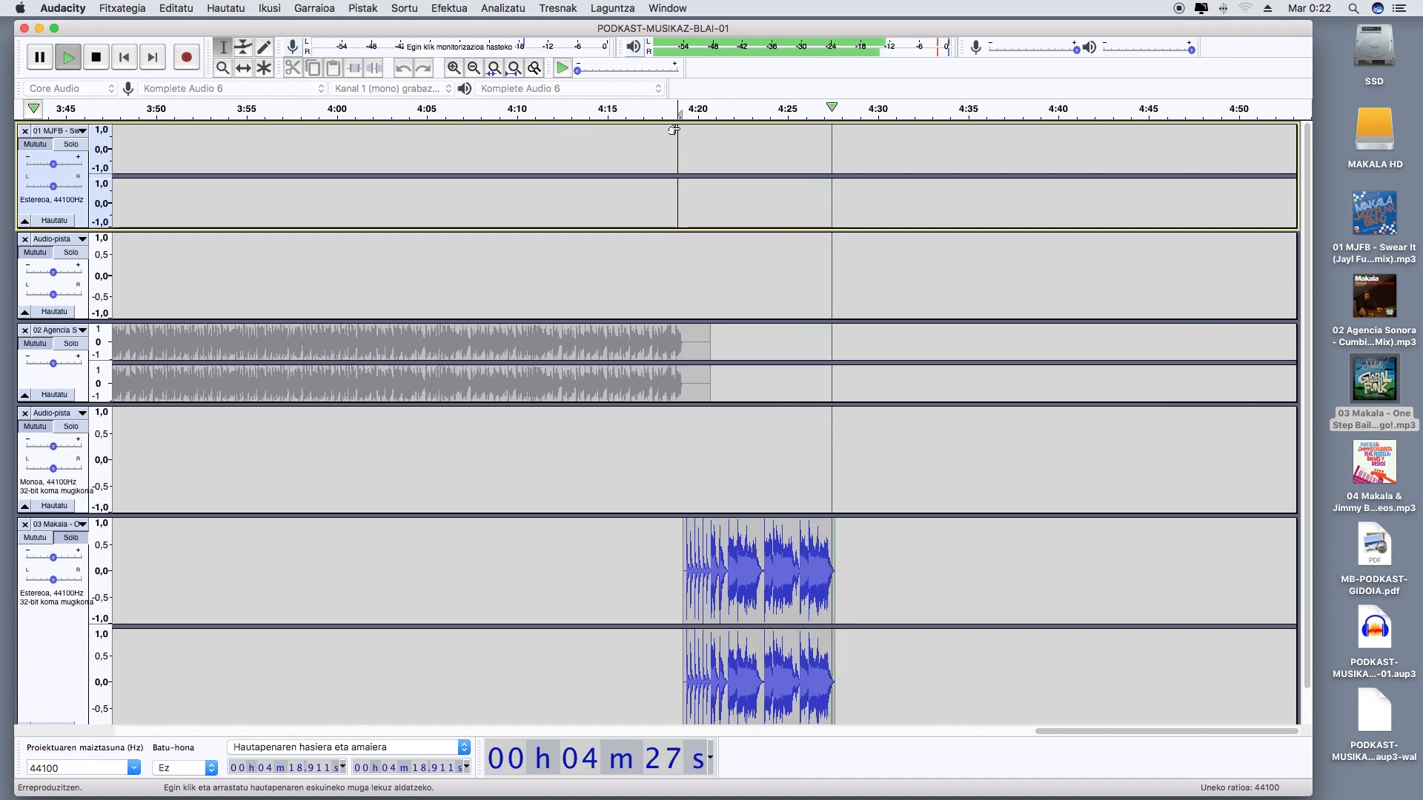
Add a new empty mono track below the 03 Makala track
{"action": "scroll", "coordinate": [749, 355], "scroll_direction": "down", "scroll_amount": 1}
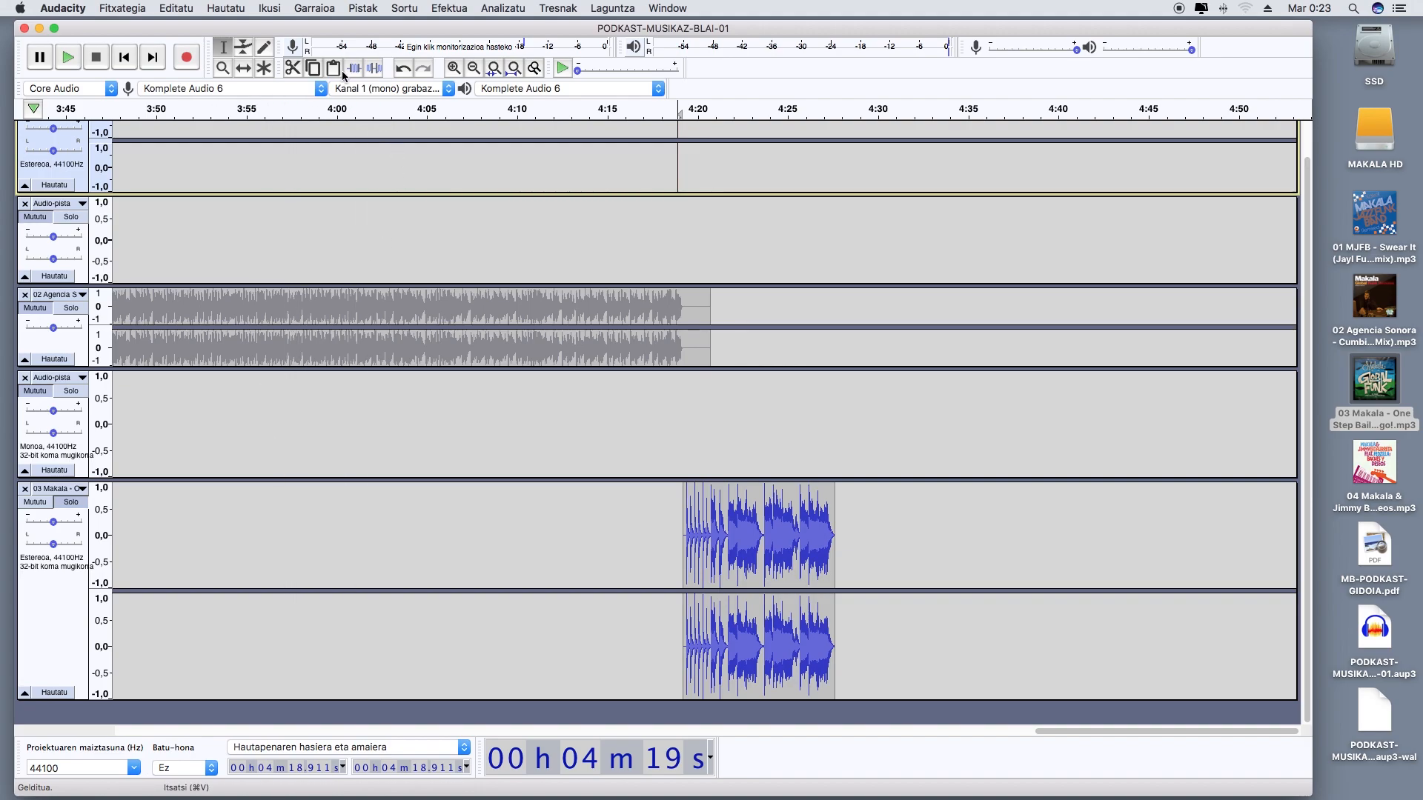
{"action": "scroll", "coordinate": [421, 186], "scroll_direction": "up", "scroll_amount": 1}
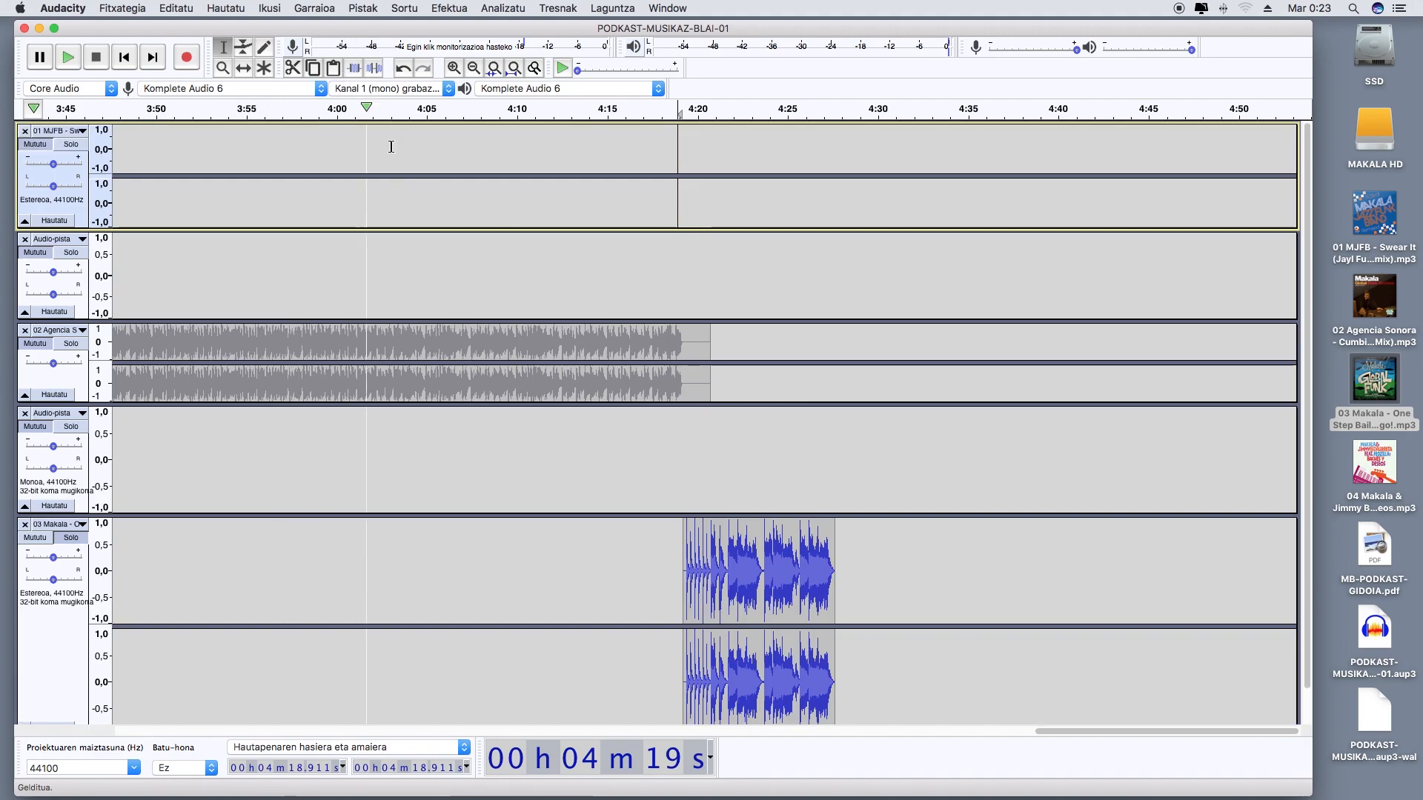
{"action": "scroll", "coordinate": [445, 137], "scroll_direction": "down", "scroll_amount": 1}
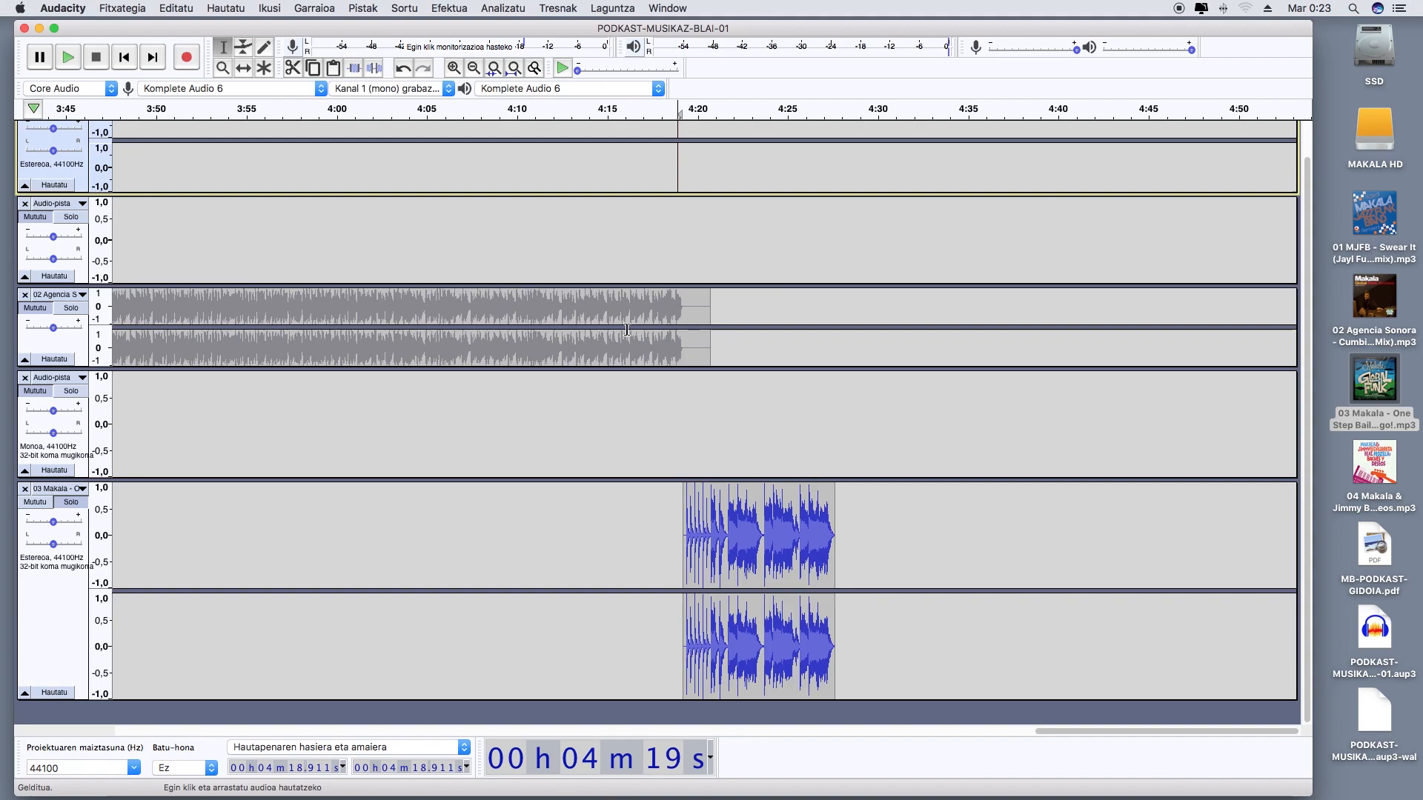
{"action": "left_click", "coordinate": [363, 9]}
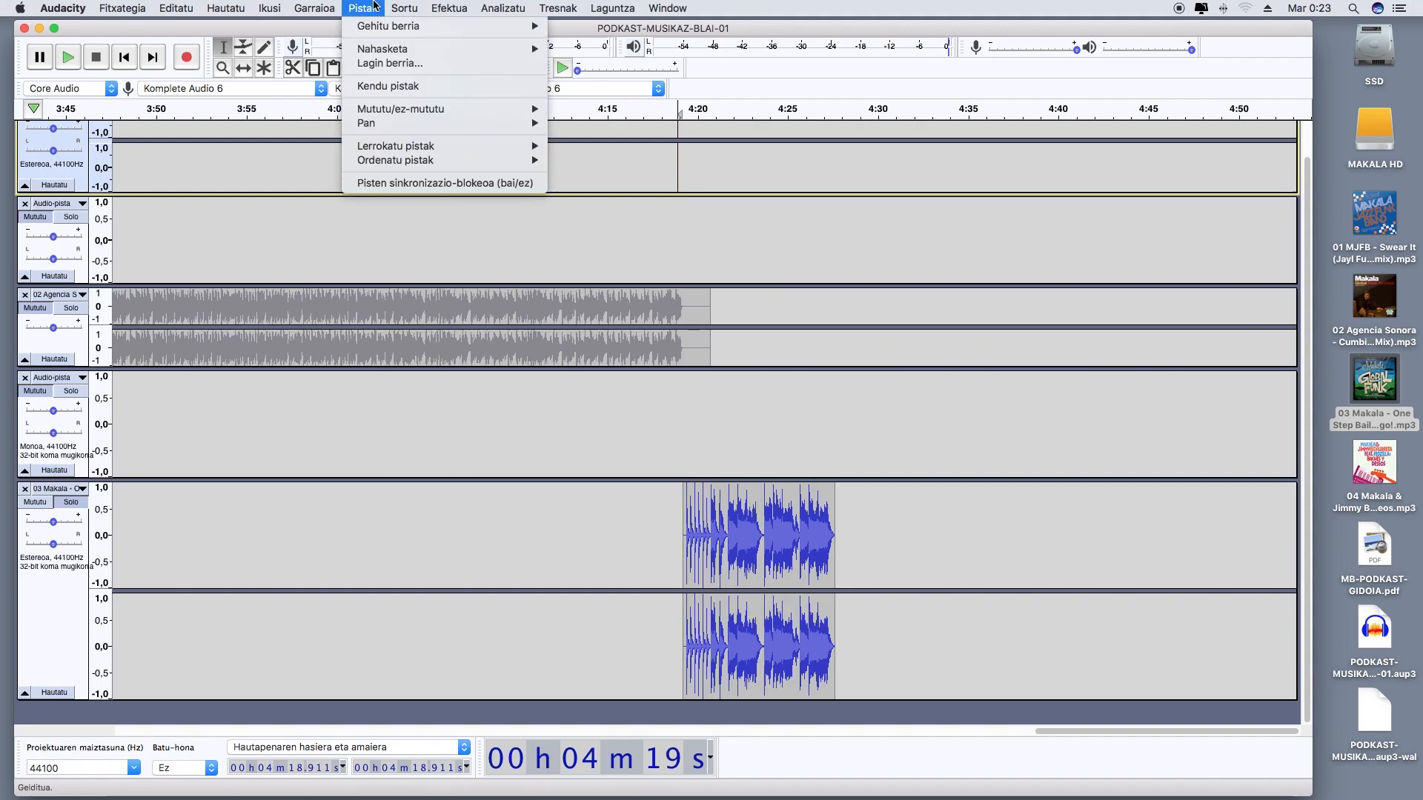
{"action": "mouse_move", "coordinate": [378, 28]}
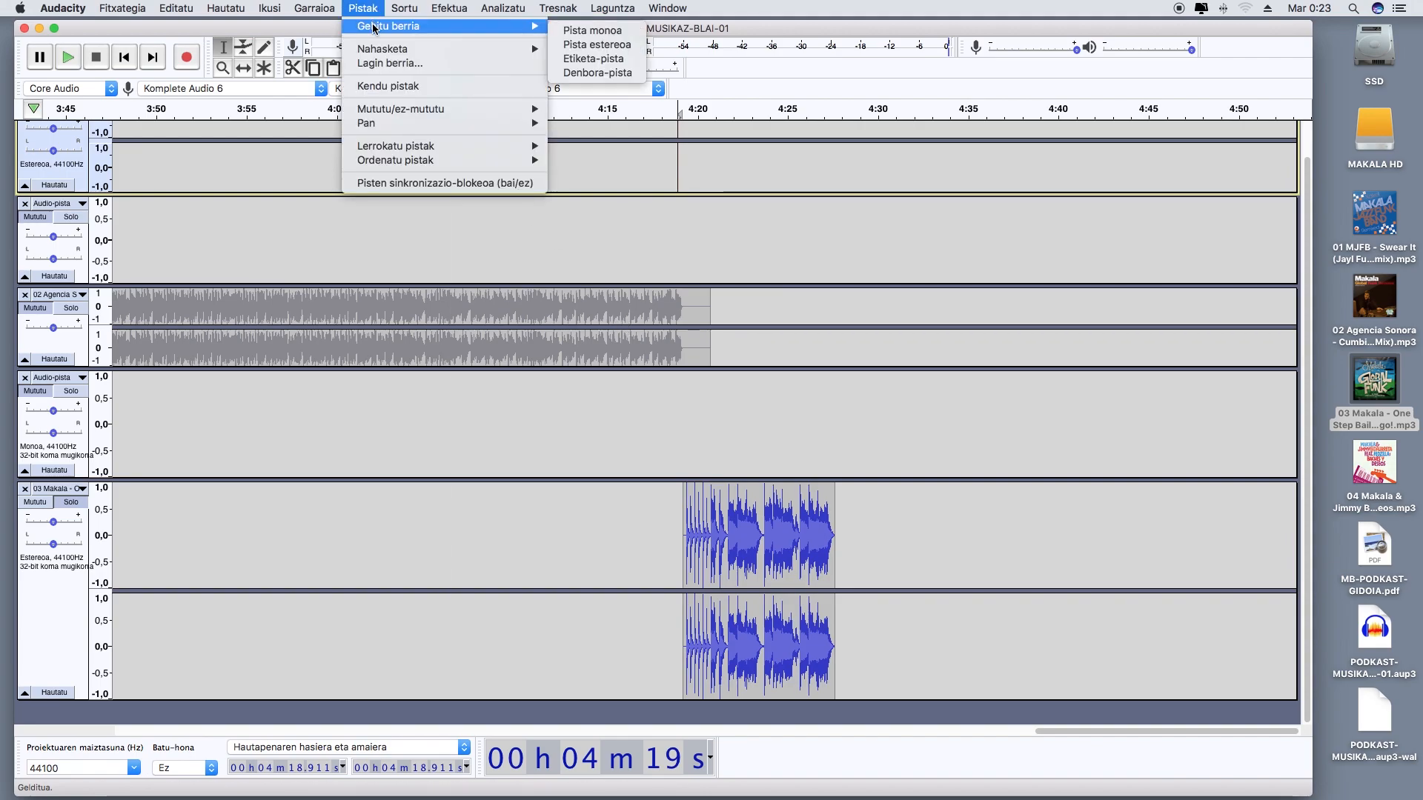
{"action": "left_click", "coordinate": [622, 31]}
{"action": "scroll", "coordinate": [773, 327], "scroll_direction": "down", "scroll_amount": 1}
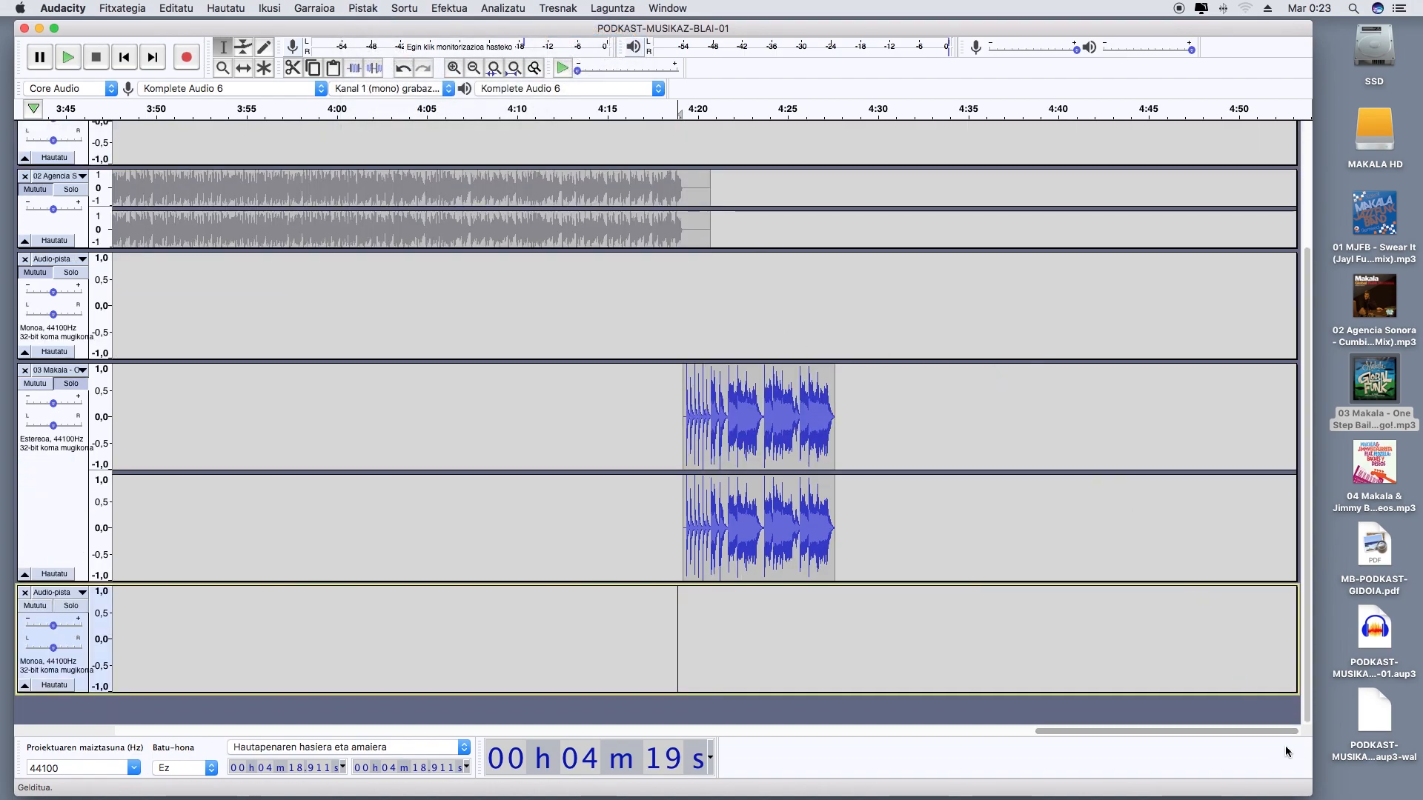
Narrow the project window and open the script MB-PODKAST-GIDOIA.pdf beside it with the jingle text in view
{"action": "left_click_drag", "start_coordinate": [1309, 794], "coordinate": [966, 787]}
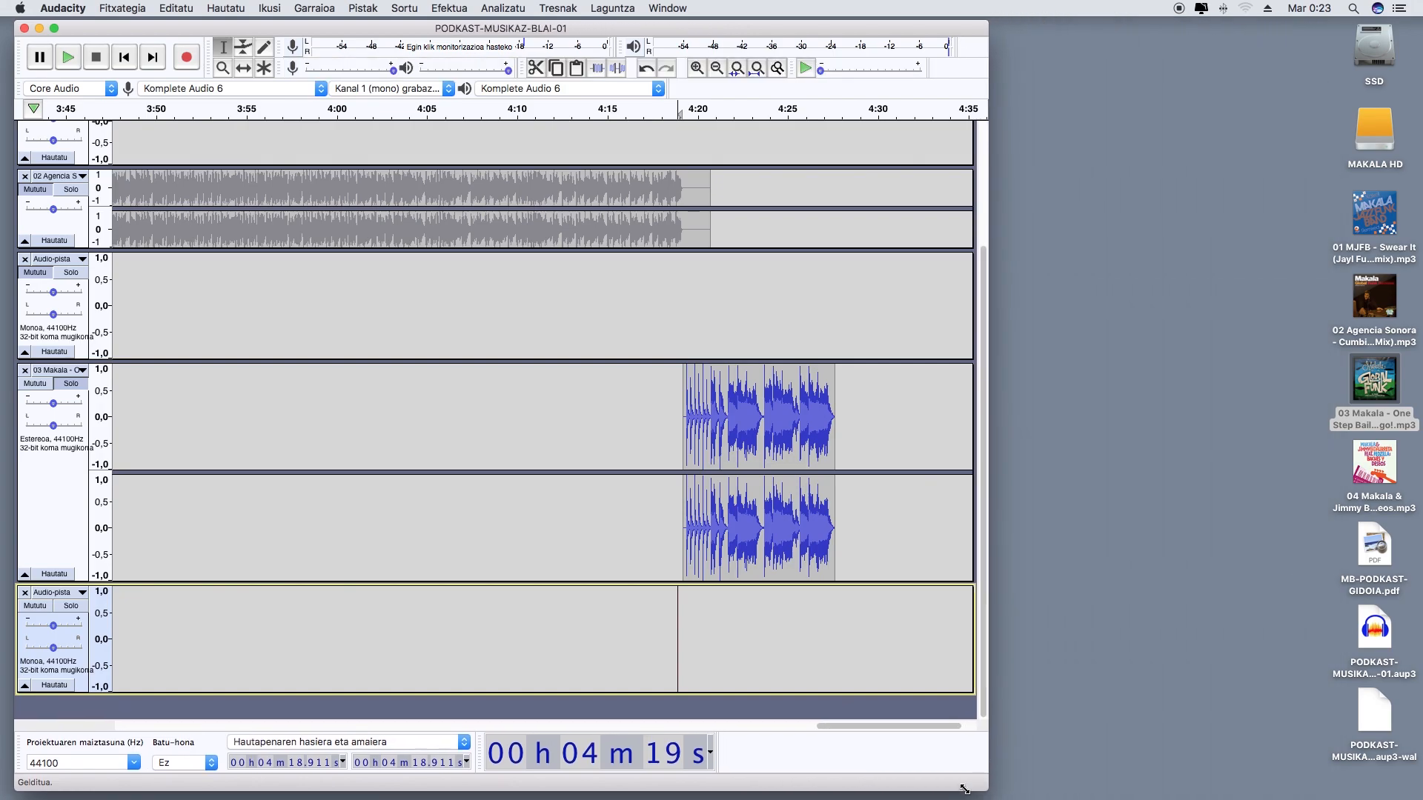
{"action": "double_click", "coordinate": [1374, 546]}
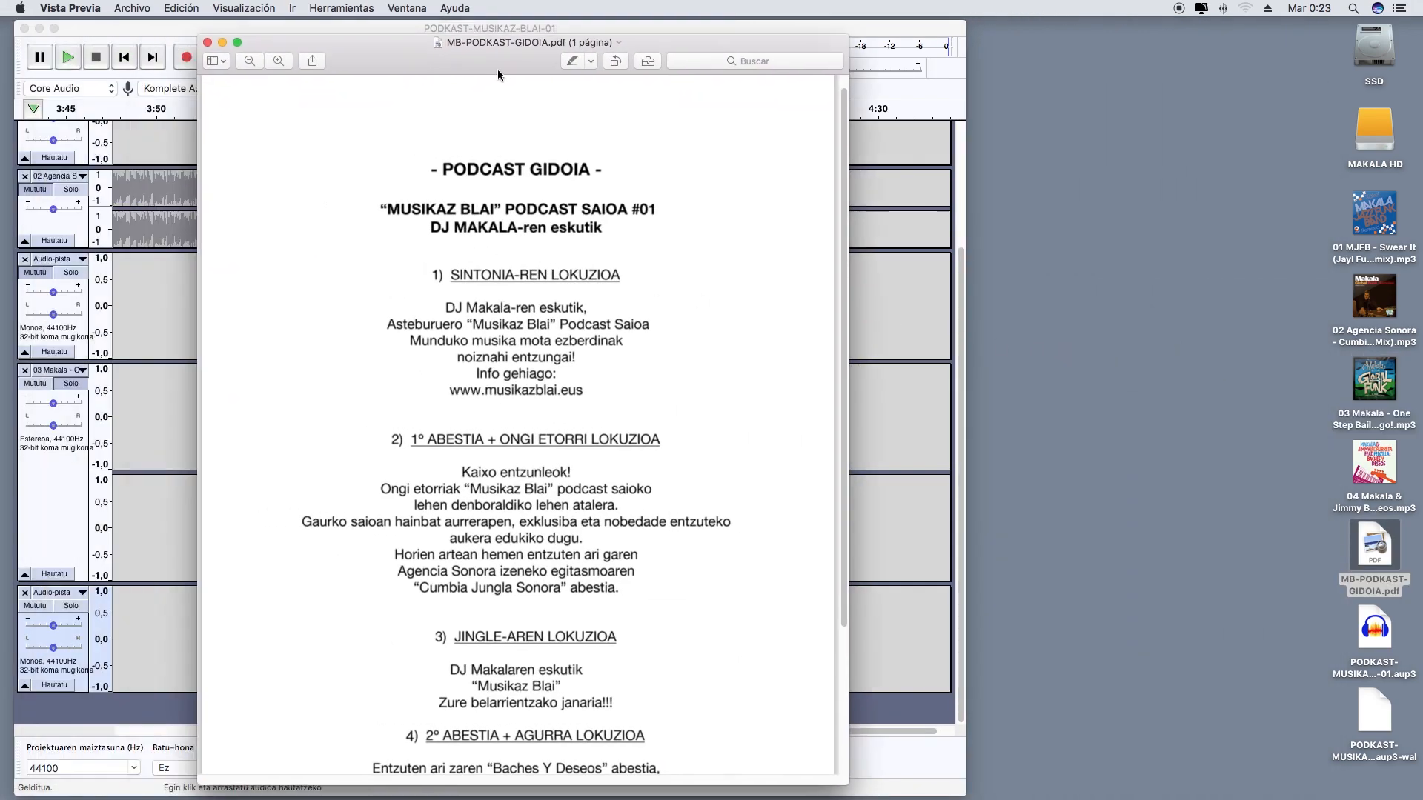
{"action": "left_click_drag", "start_coordinate": [498, 75], "coordinate": [1186, 60]}
{"action": "scroll", "coordinate": [1149, 477], "scroll_direction": "down", "scroll_amount": 5}
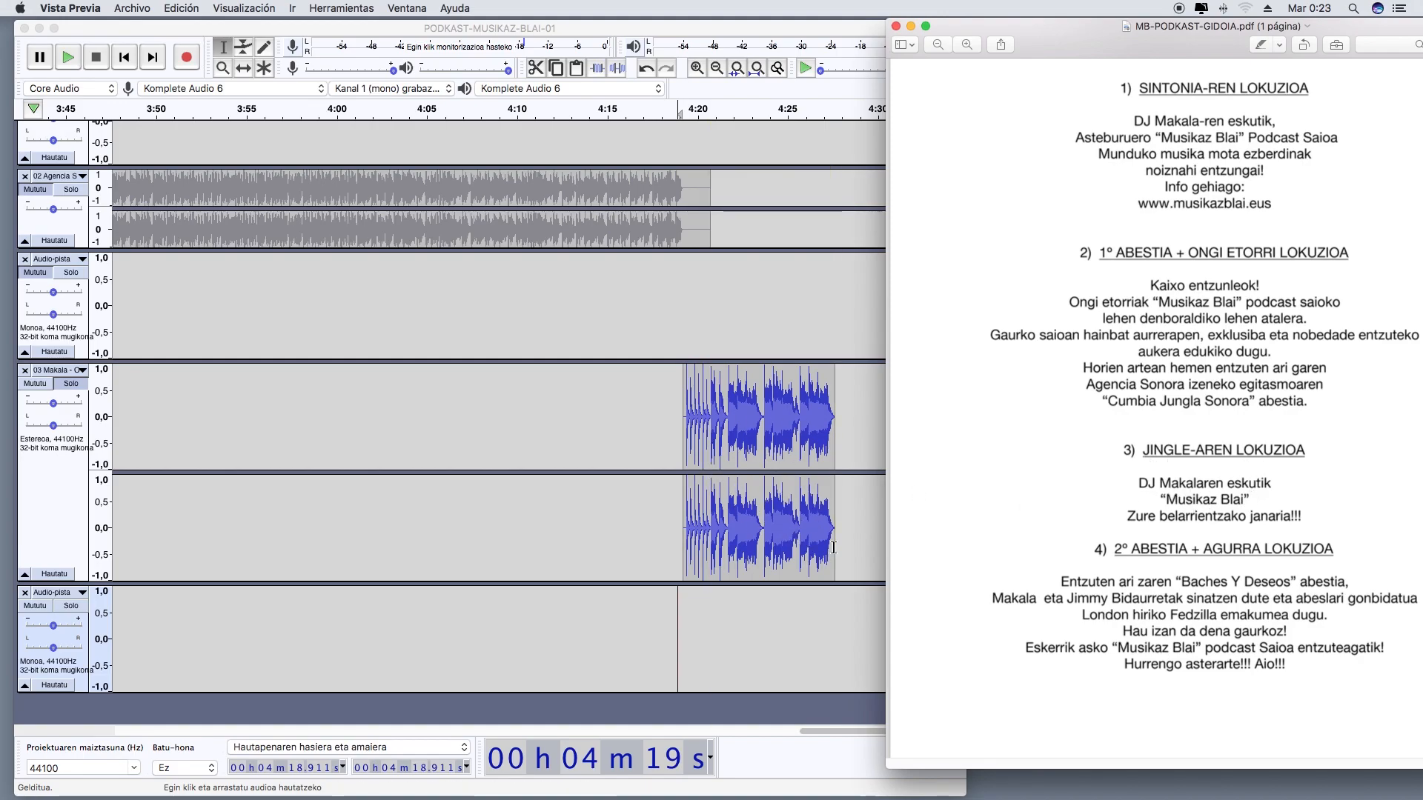
Solo the new mono track and record the scripted jingle voice-over on it from about 4 min 19,2 s
{"action": "left_click", "coordinate": [39, 384]}
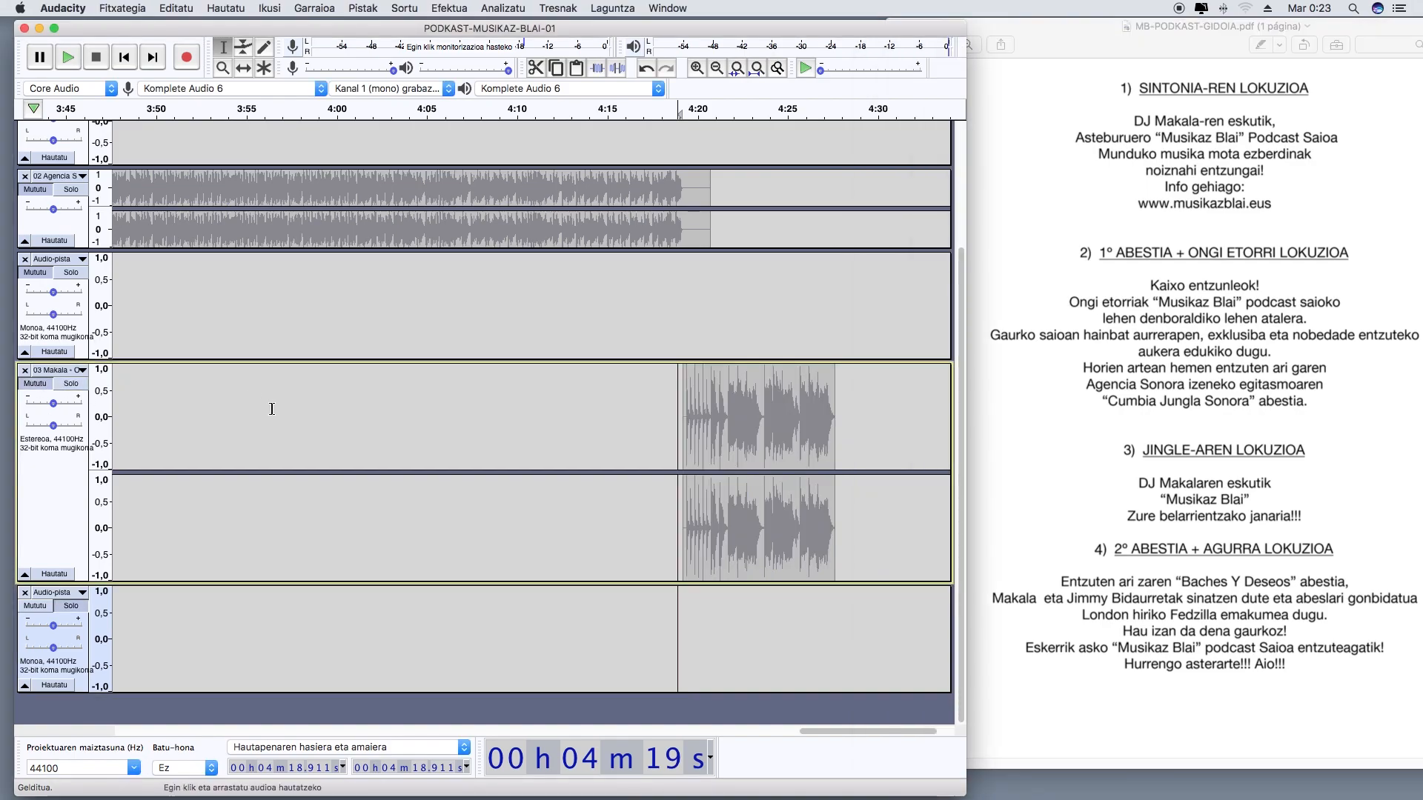
{"action": "left_click", "coordinate": [679, 117]}
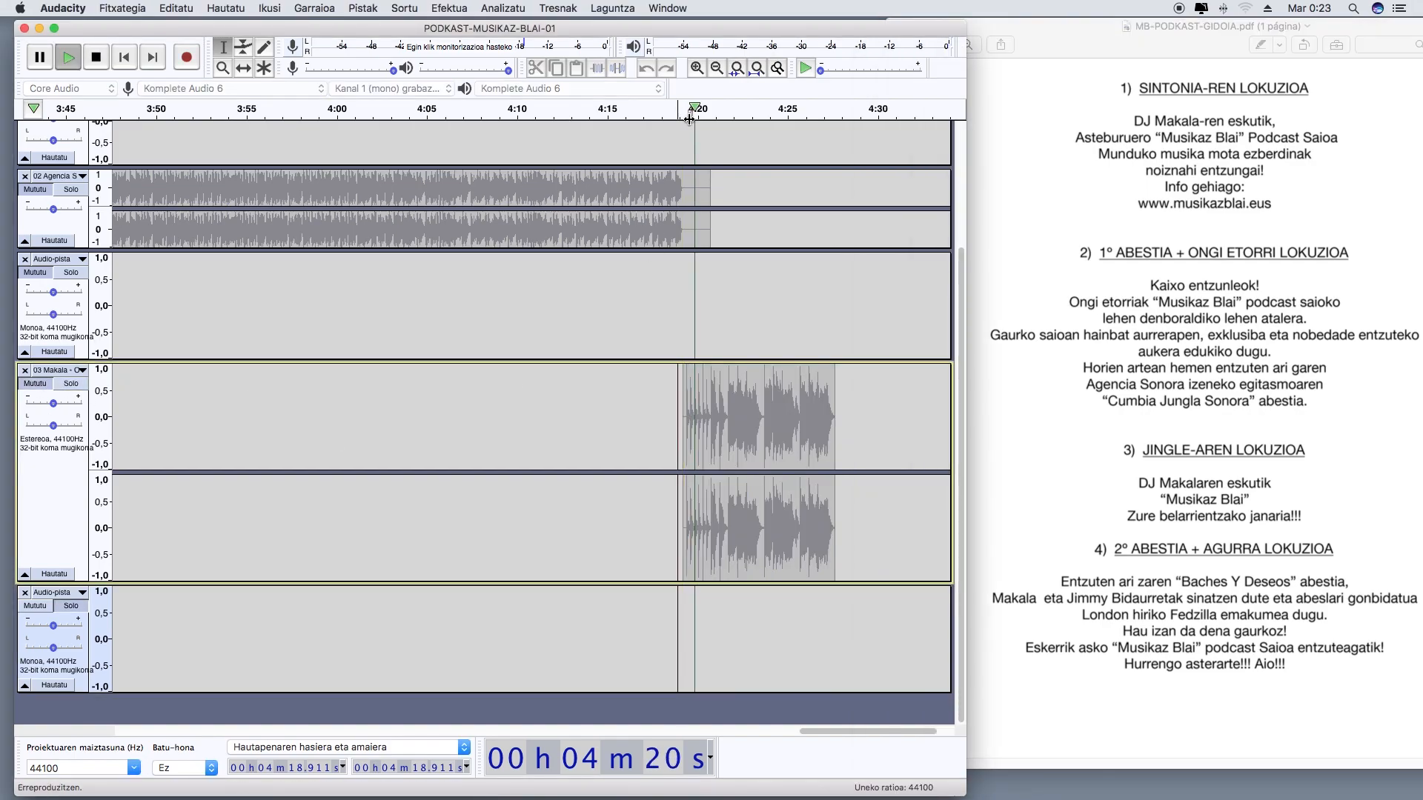
{"action": "left_click", "coordinate": [186, 57]}
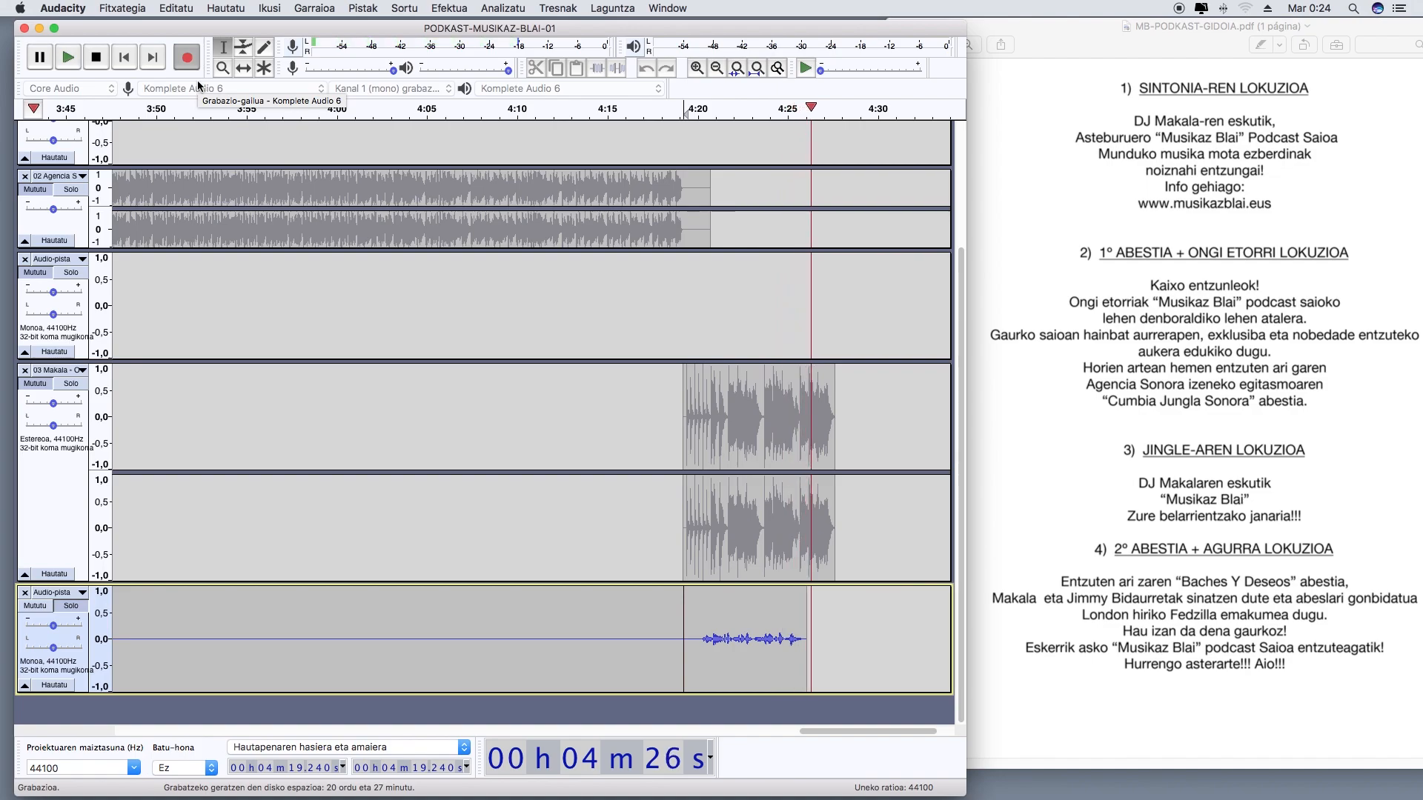
{"action": "left_click", "coordinate": [100, 61]}
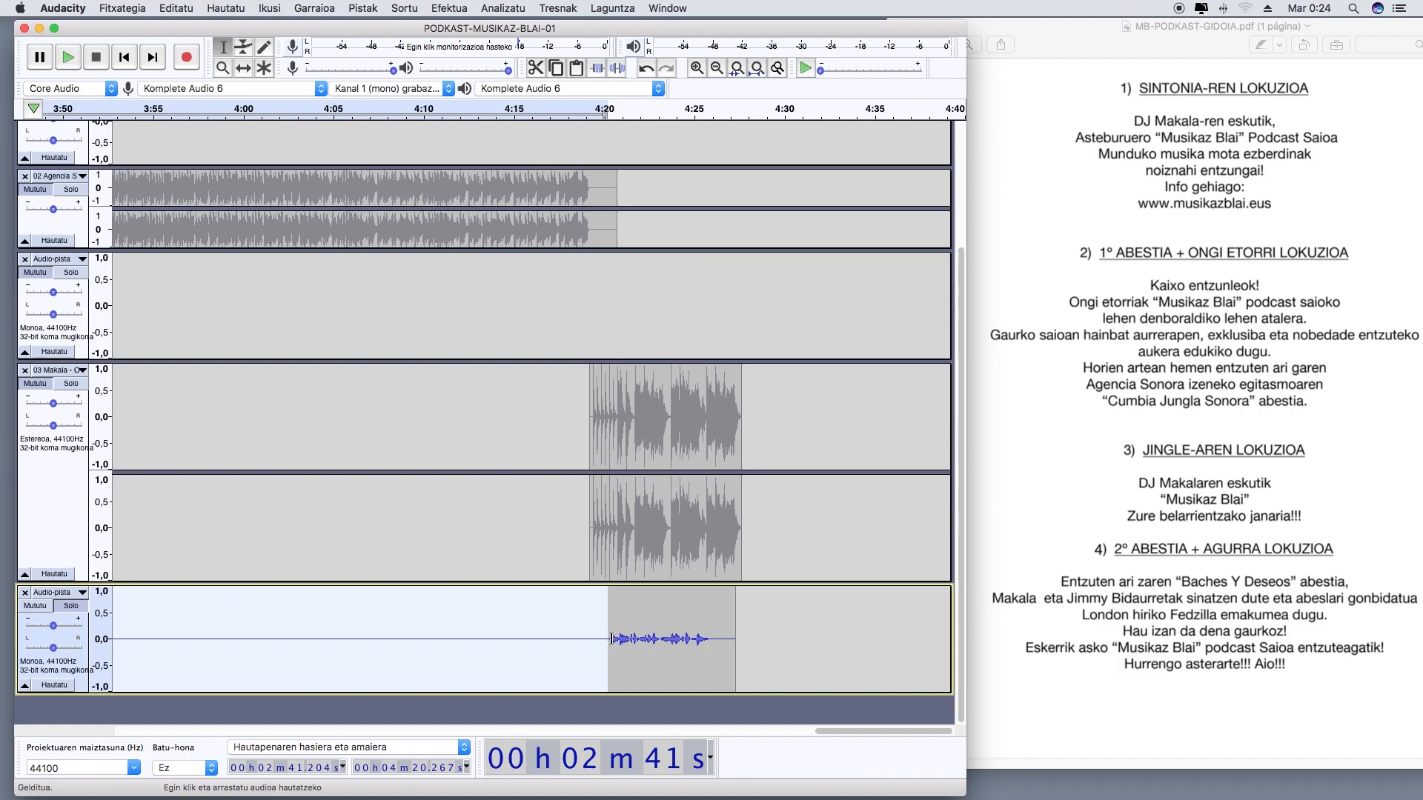
Normalize the recorded jingle voice-over from about 4 min 20,3 s to 4 min 25,9 s to -1,0 dB with DC offset removal
{"action": "left_click_drag", "start_coordinate": [610, 639], "coordinate": [709, 639]}
{"action": "left_click", "coordinate": [459, 10]}
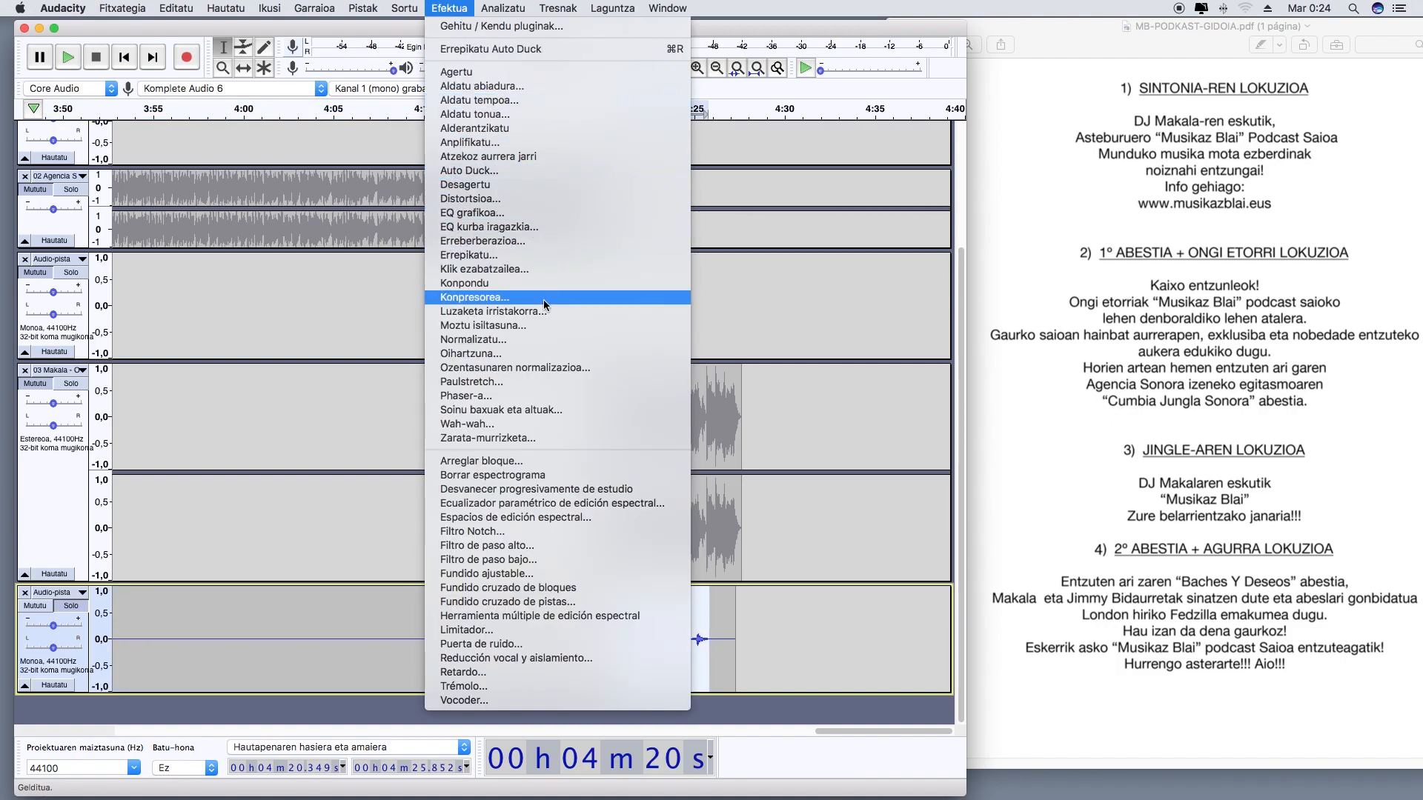
{"action": "left_click", "coordinate": [529, 341]}
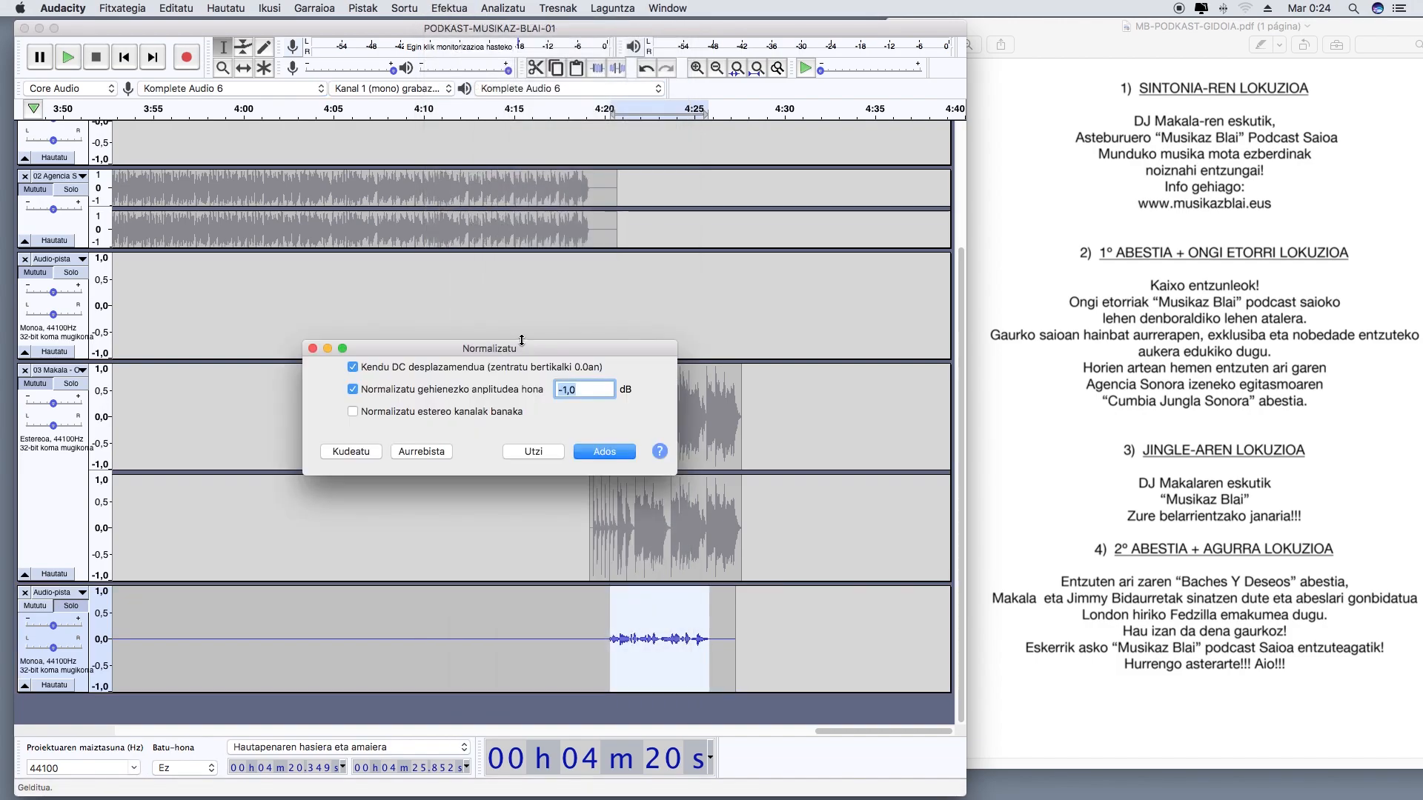
{"action": "left_click", "coordinate": [593, 446]}
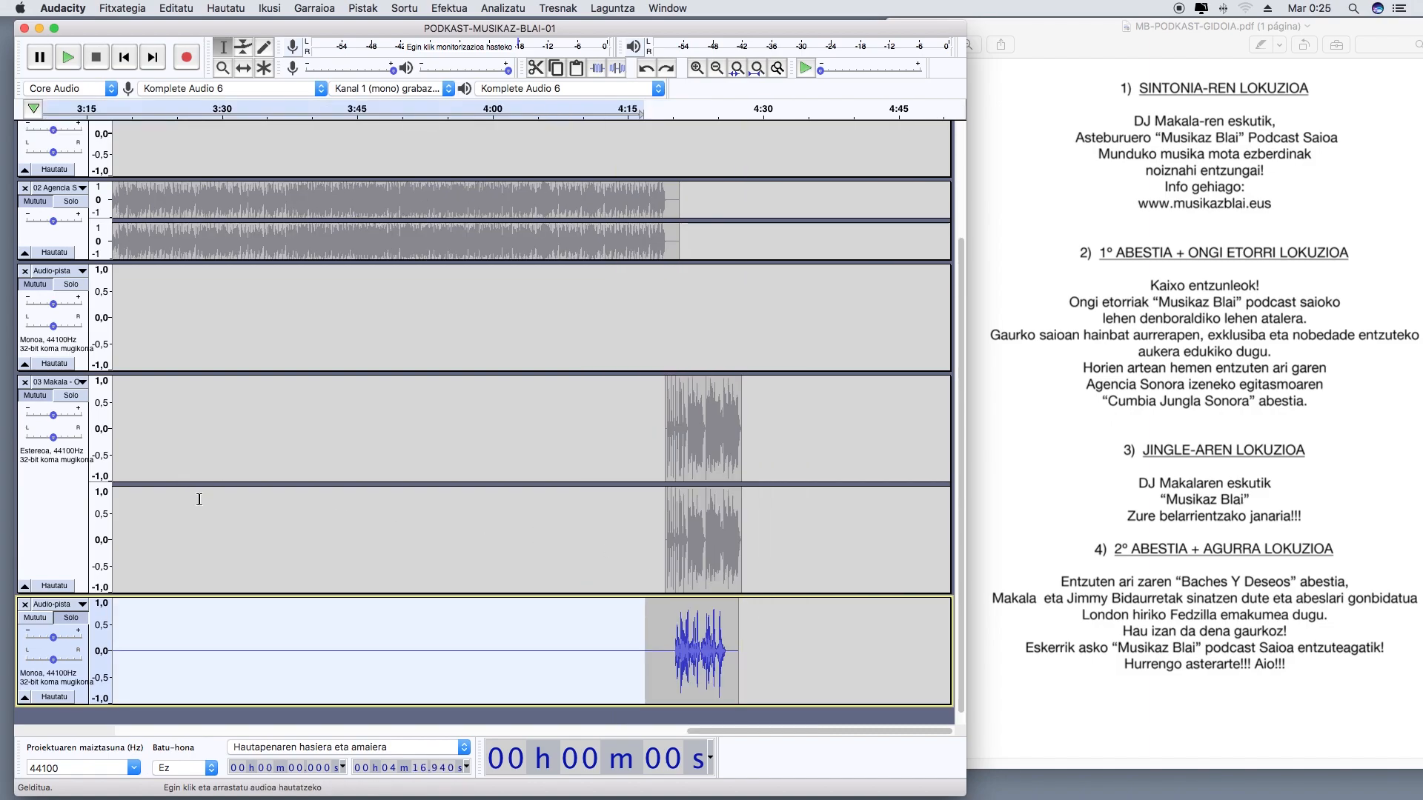
Turn off the voice track's solo and apply Auto Duck at -12 dB to the whole 03 Makala clip
{"action": "left_click", "coordinate": [56, 423]}
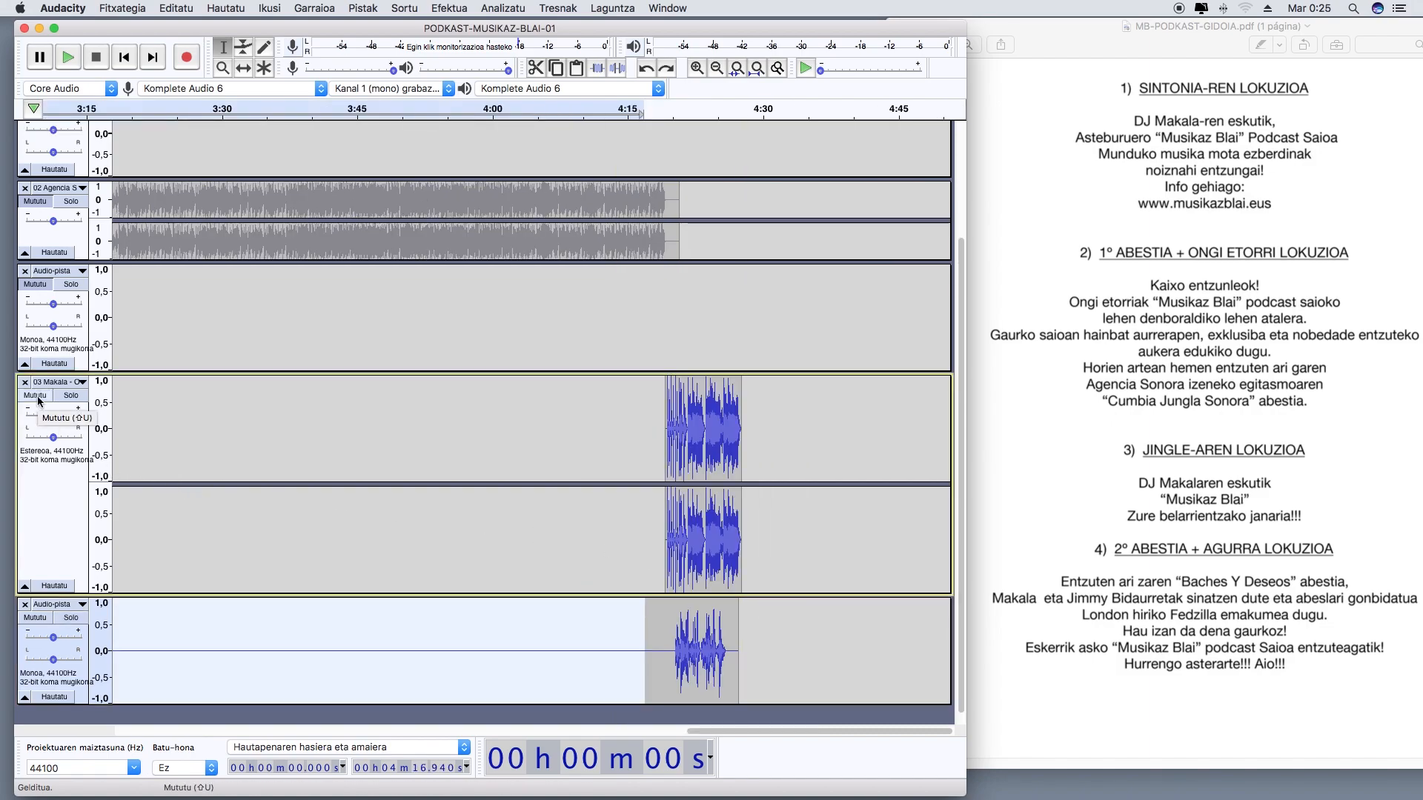
{"action": "left_click", "coordinate": [767, 560]}
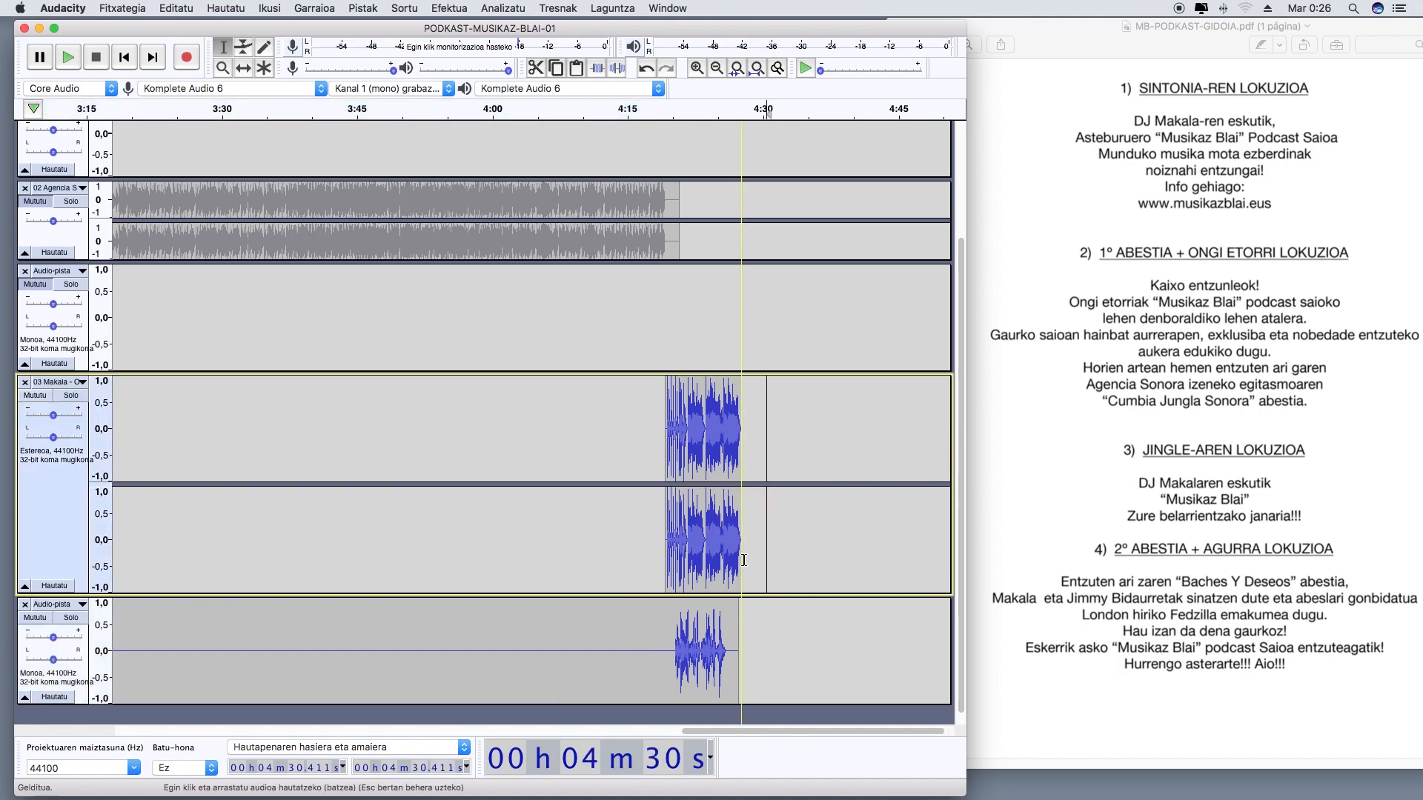
{"action": "left_click_drag", "start_coordinate": [742, 560], "coordinate": [664, 555]}
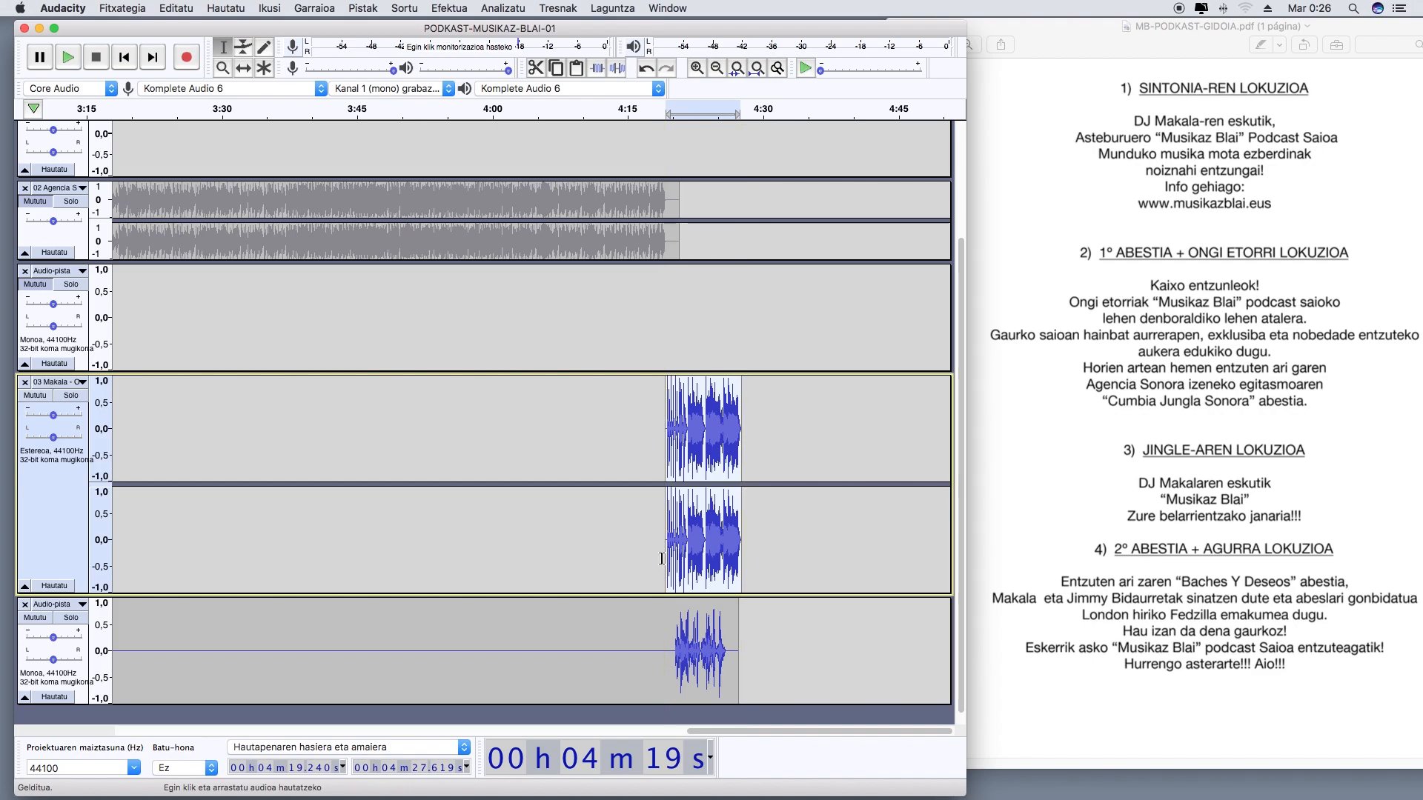
{"action": "left_click", "coordinate": [442, 9]}
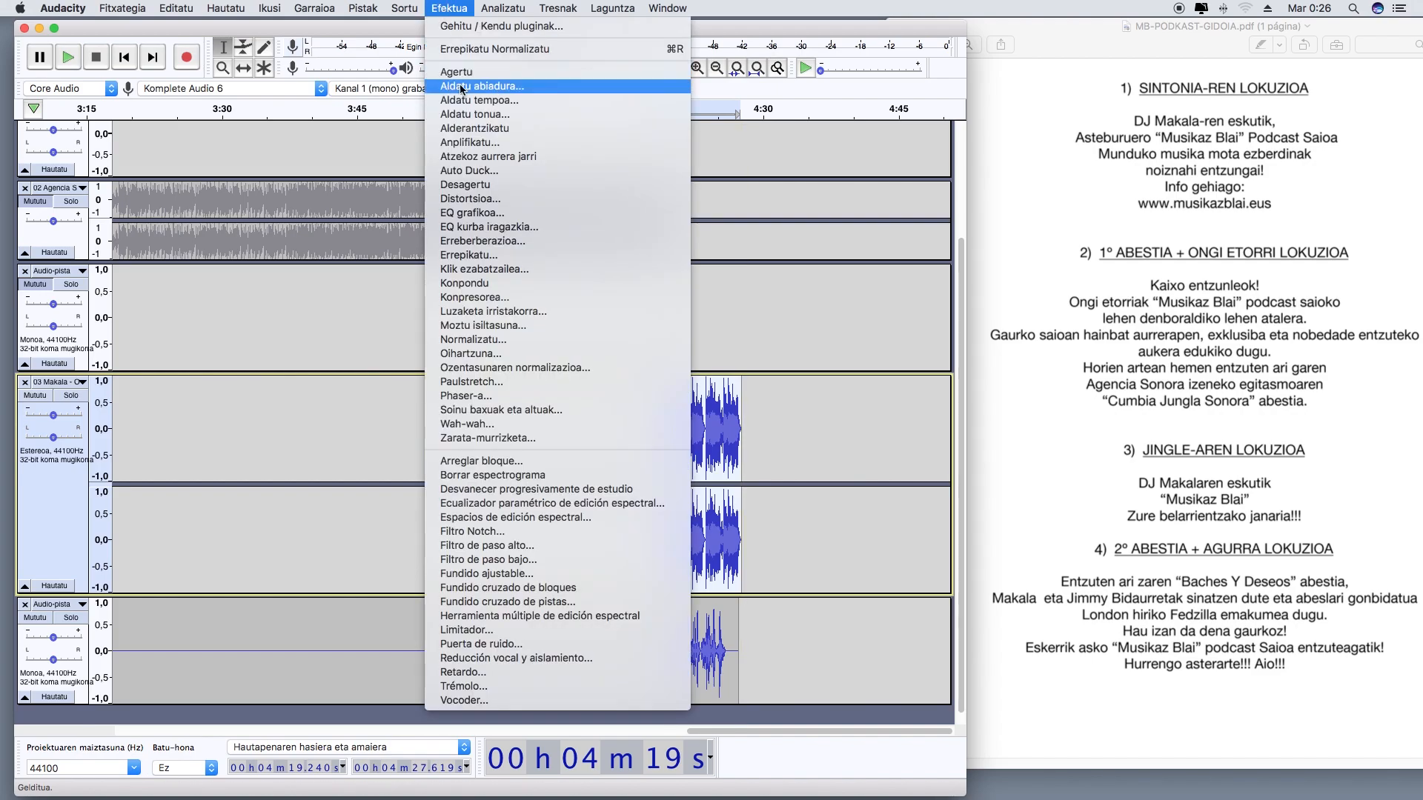
{"action": "left_click", "coordinate": [460, 166]}
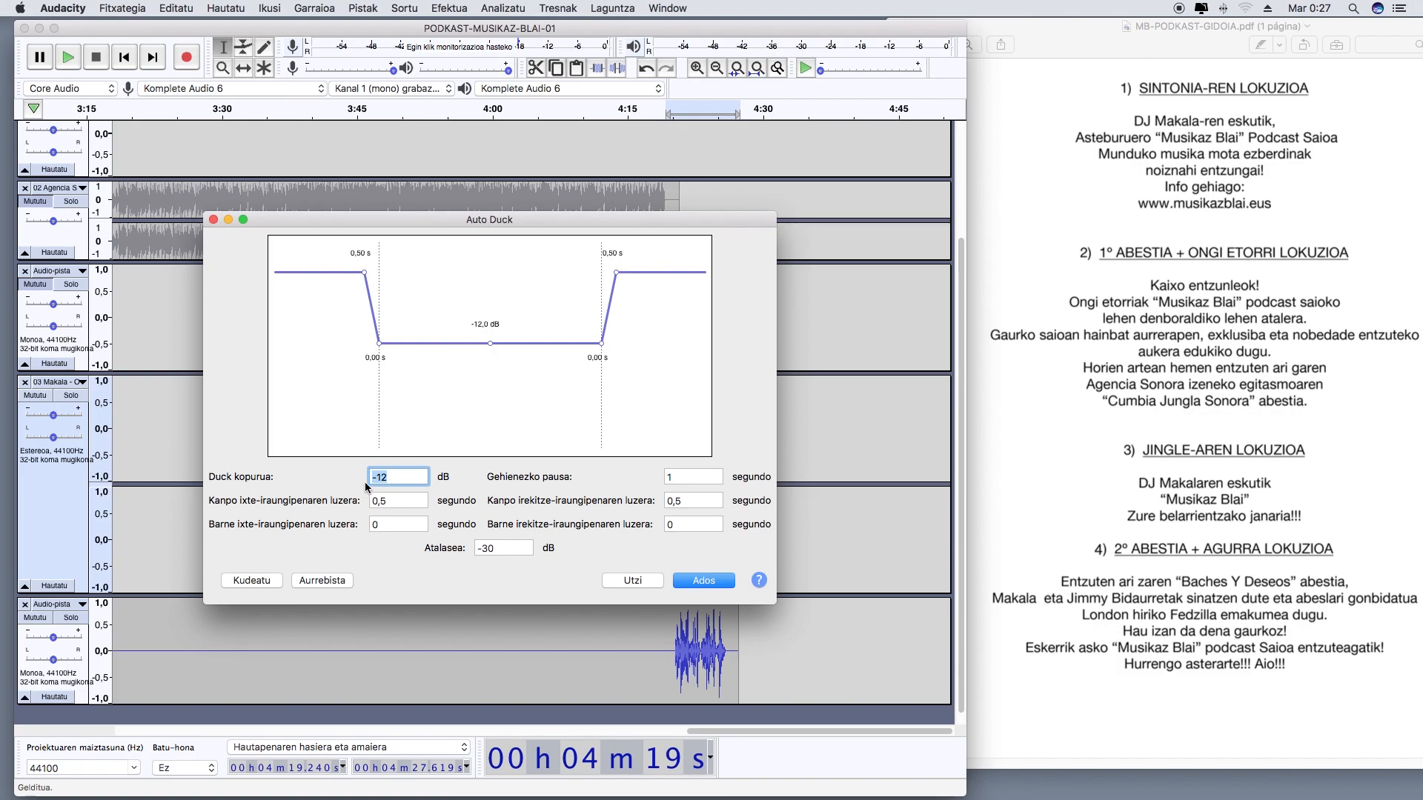
{"action": "left_click", "coordinate": [711, 580]}
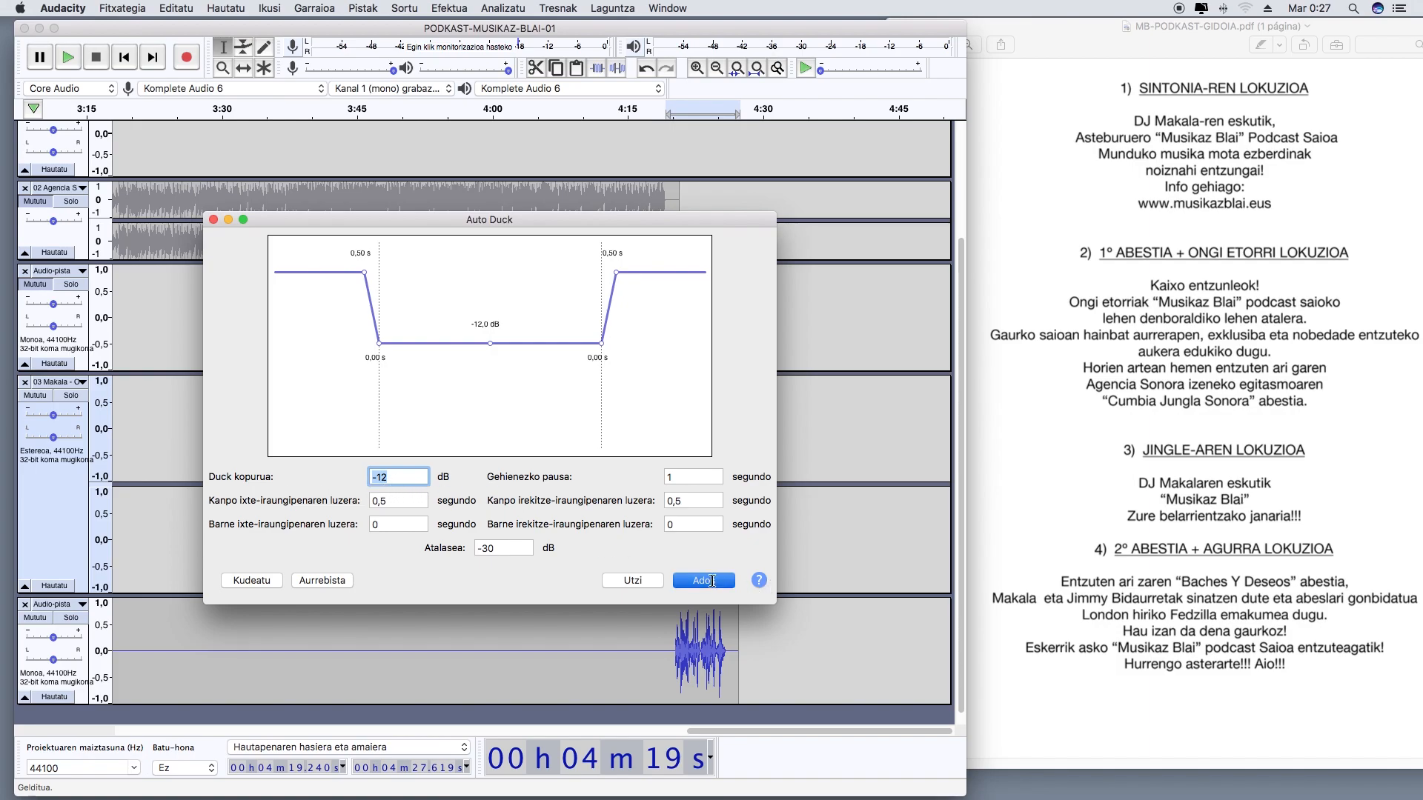
Play the ducked jingle together with its voice-over from just before the 03 Makala clip
{"action": "left_click", "coordinate": [661, 117]}
{"action": "key", "text": "space"}
{"action": "key", "text": "space"}
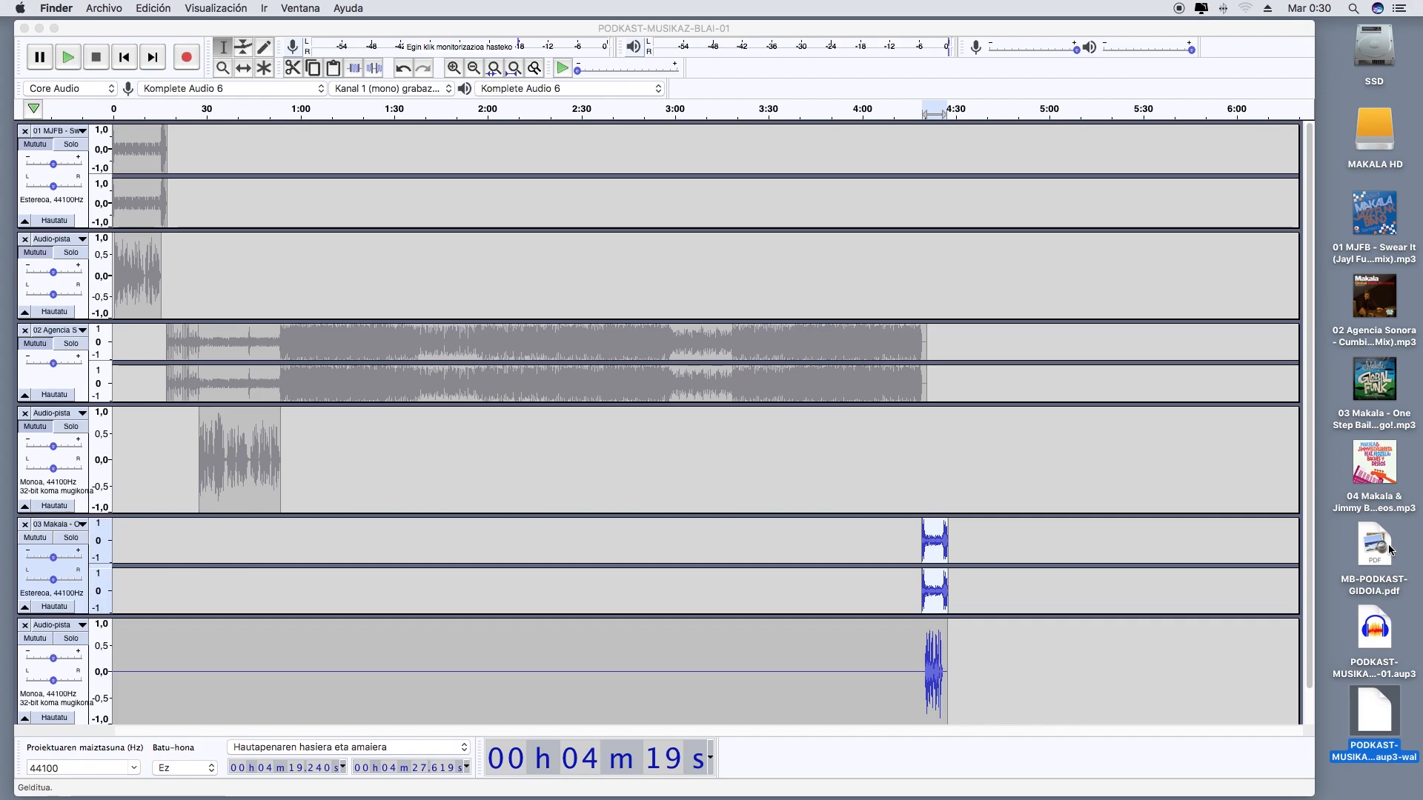
Reopen the script MB-PODKAST-GIDOIA.pdf and place it beside the project with the closing voice-over text in view
{"action": "left_click", "coordinate": [1380, 547]}
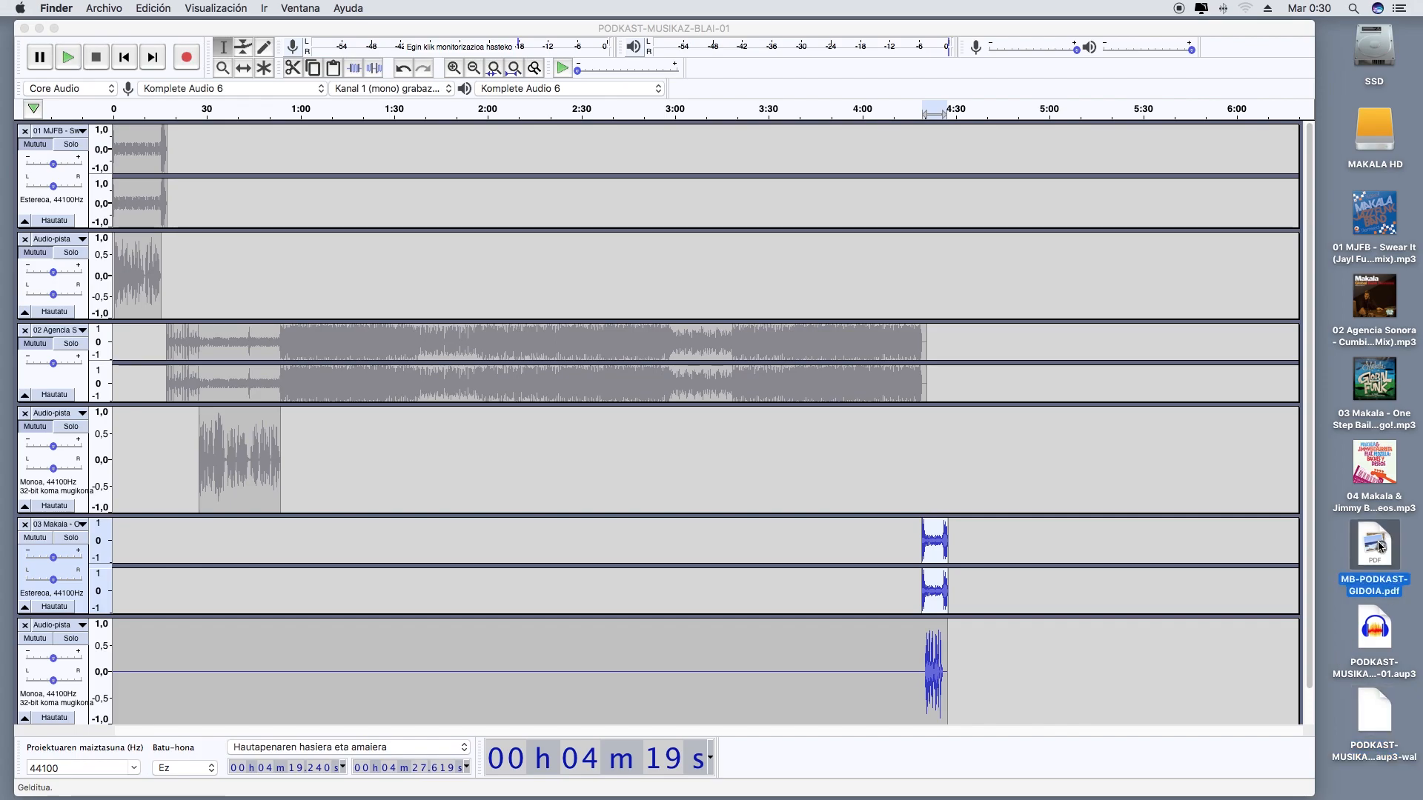
{"action": "double_click", "coordinate": [1380, 546]}
{"action": "scroll", "coordinate": [274, 535], "scroll_direction": "down", "scroll_amount": 5}
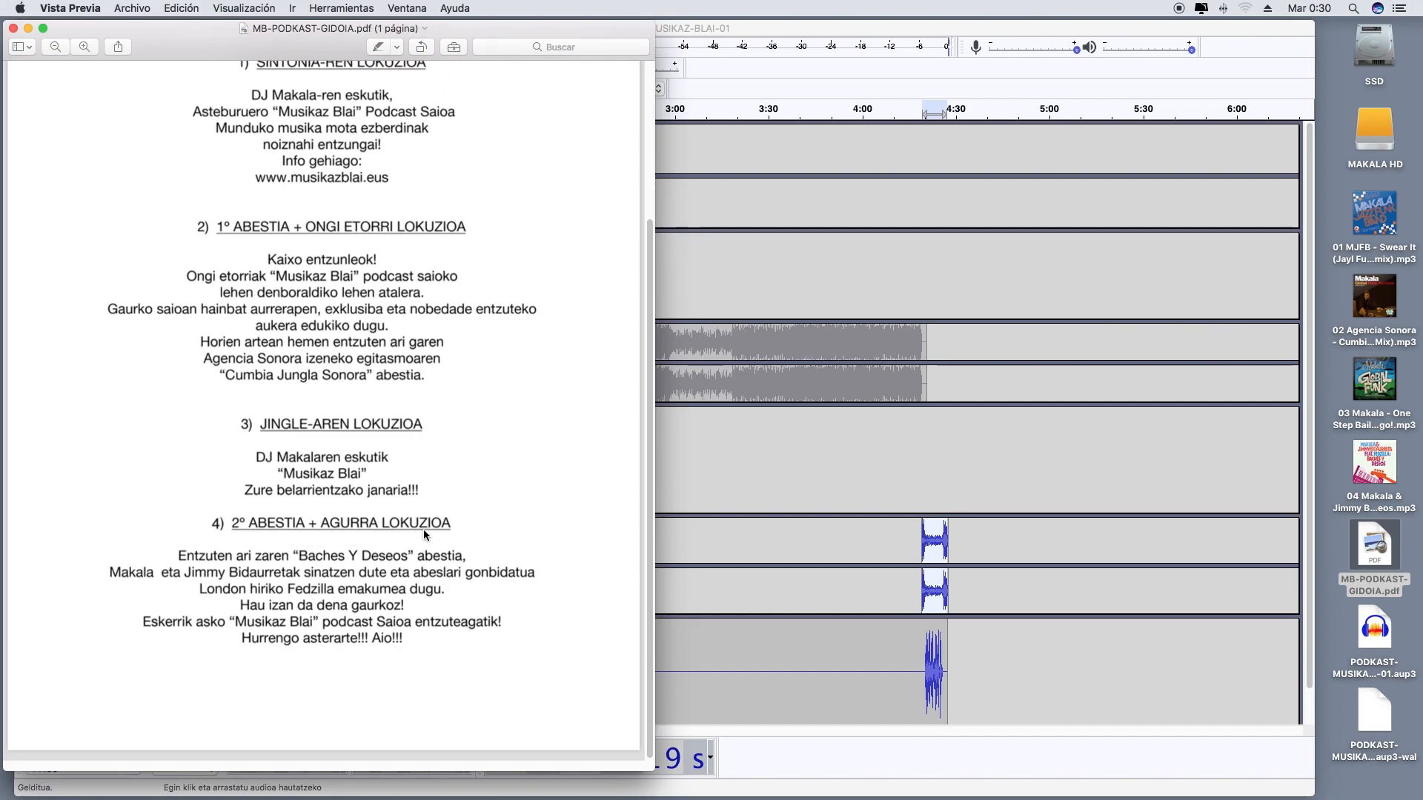
{"action": "left_click_drag", "start_coordinate": [313, 41], "coordinate": [1082, 32]}
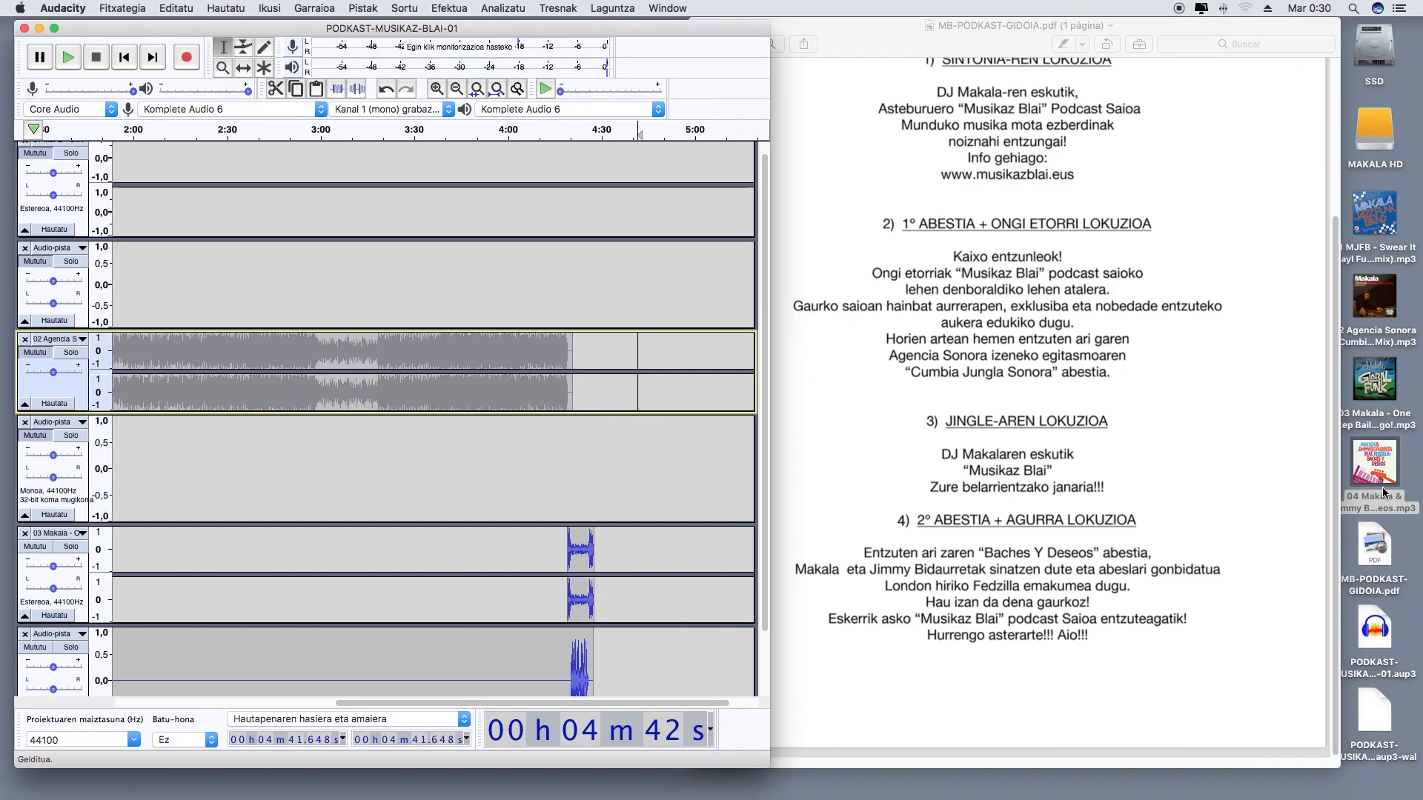
Import the desktop MP3 file of 04 Makala's "Baches Y Deseos" into the project as a new stereo track
{"action": "mouse_move", "coordinate": [1386, 477]}
{"action": "left_click_drag", "start_coordinate": [1382, 480], "coordinate": [644, 392]}
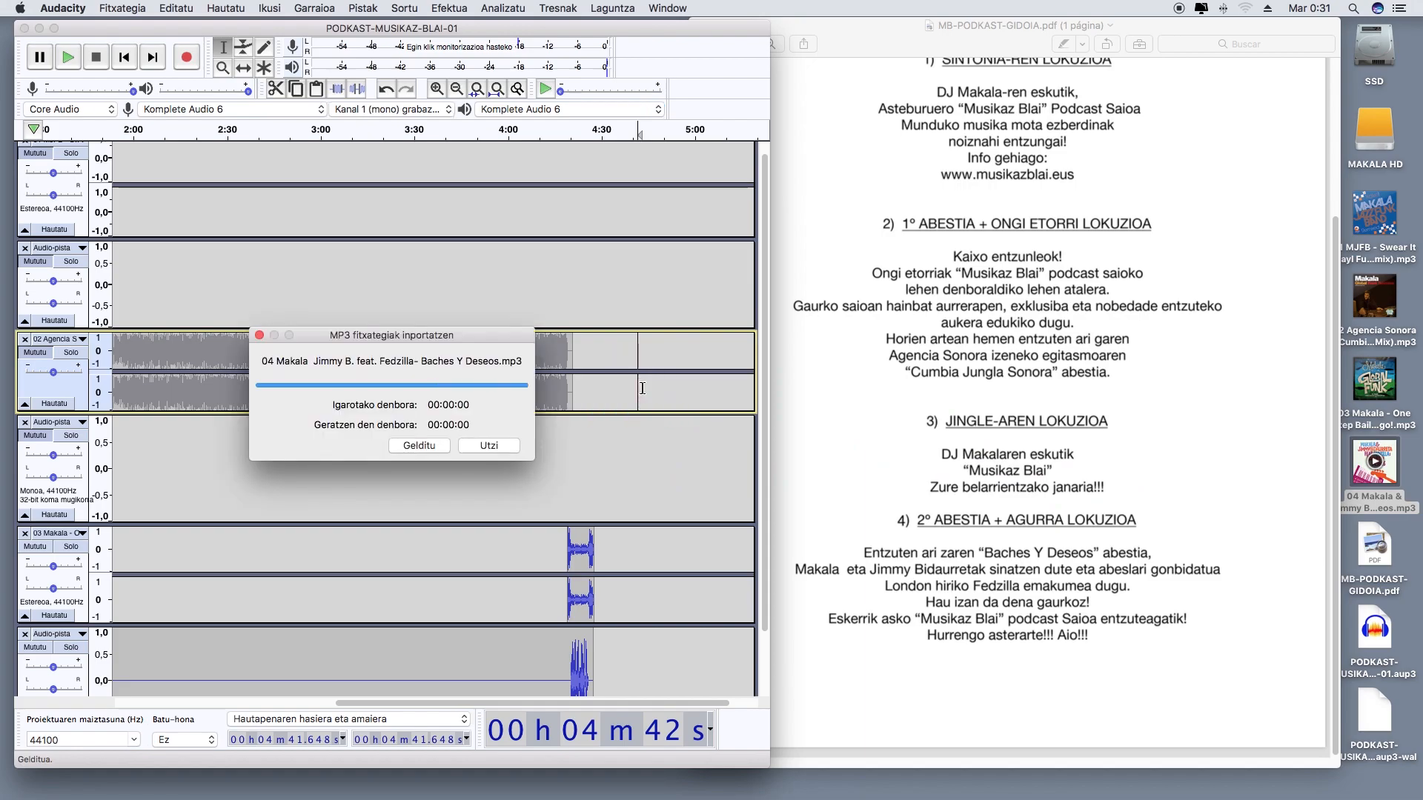
{"action": "scroll", "coordinate": [374, 614], "scroll_direction": "down", "scroll_amount": 1}
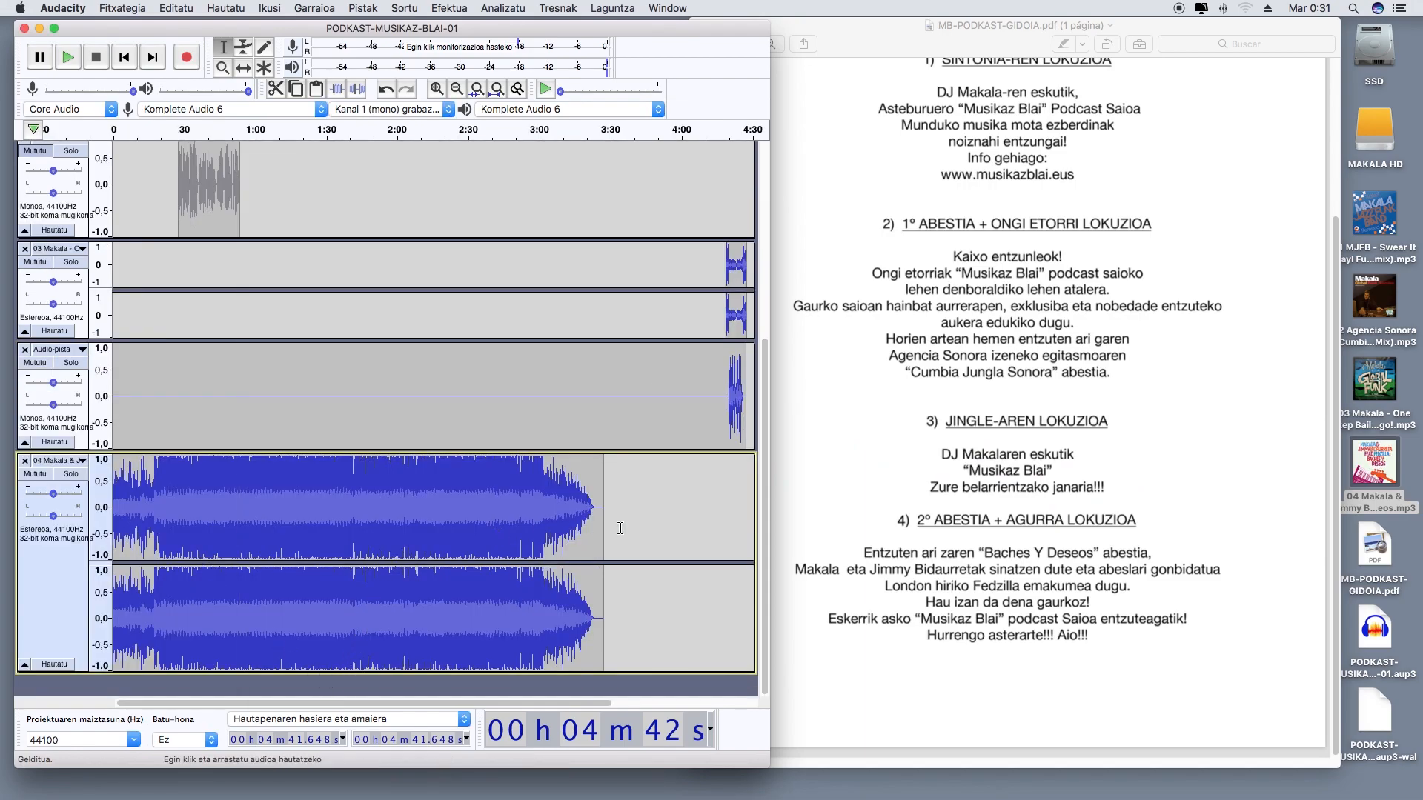
Cut the whole 04 Makala clip and paste it at about 4 min 27,9 s, where the jingle ends
{"action": "left_click", "coordinate": [41, 515]}
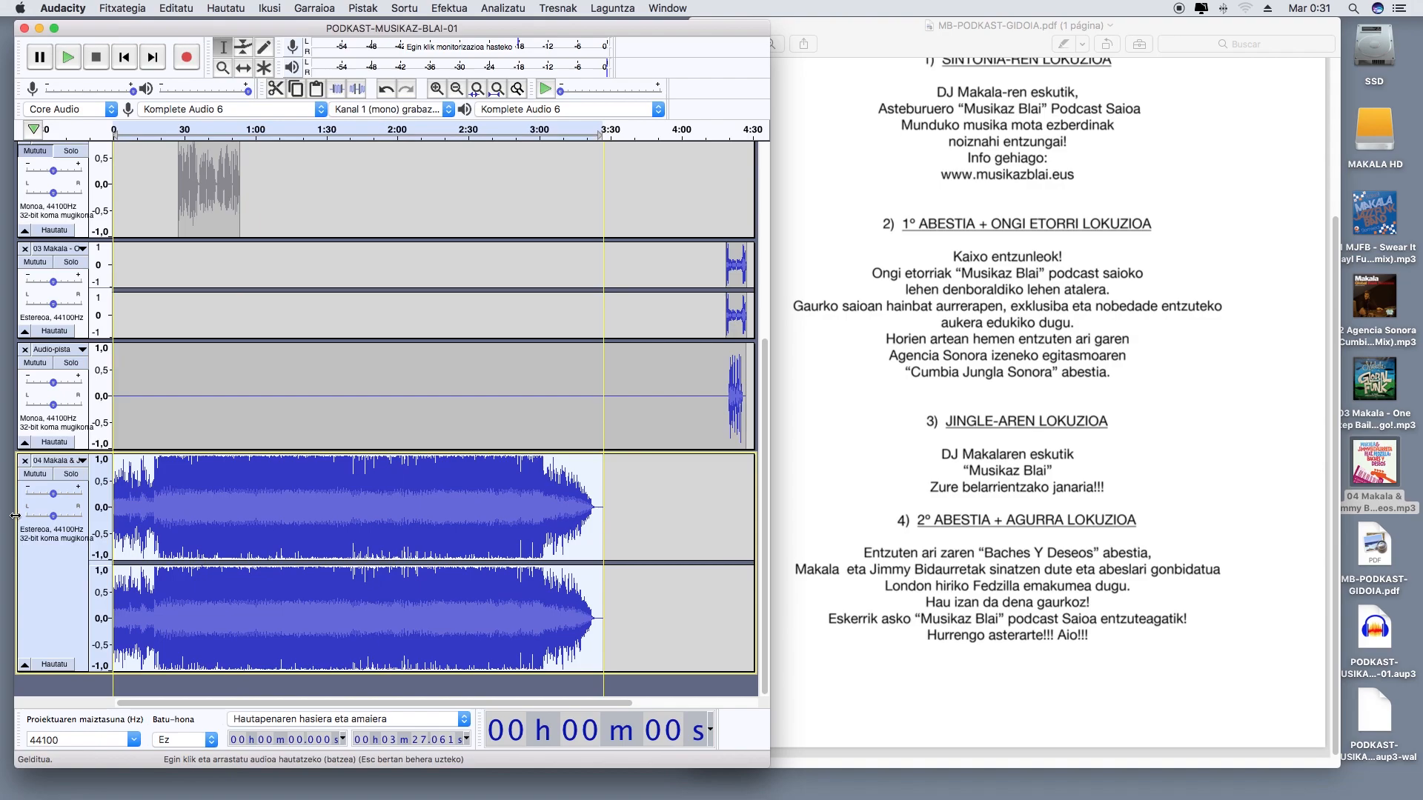
{"action": "key", "text": "super+x"}
{"action": "scroll", "coordinate": [427, 516], "scroll_direction": "right", "scroll_amount": 5}
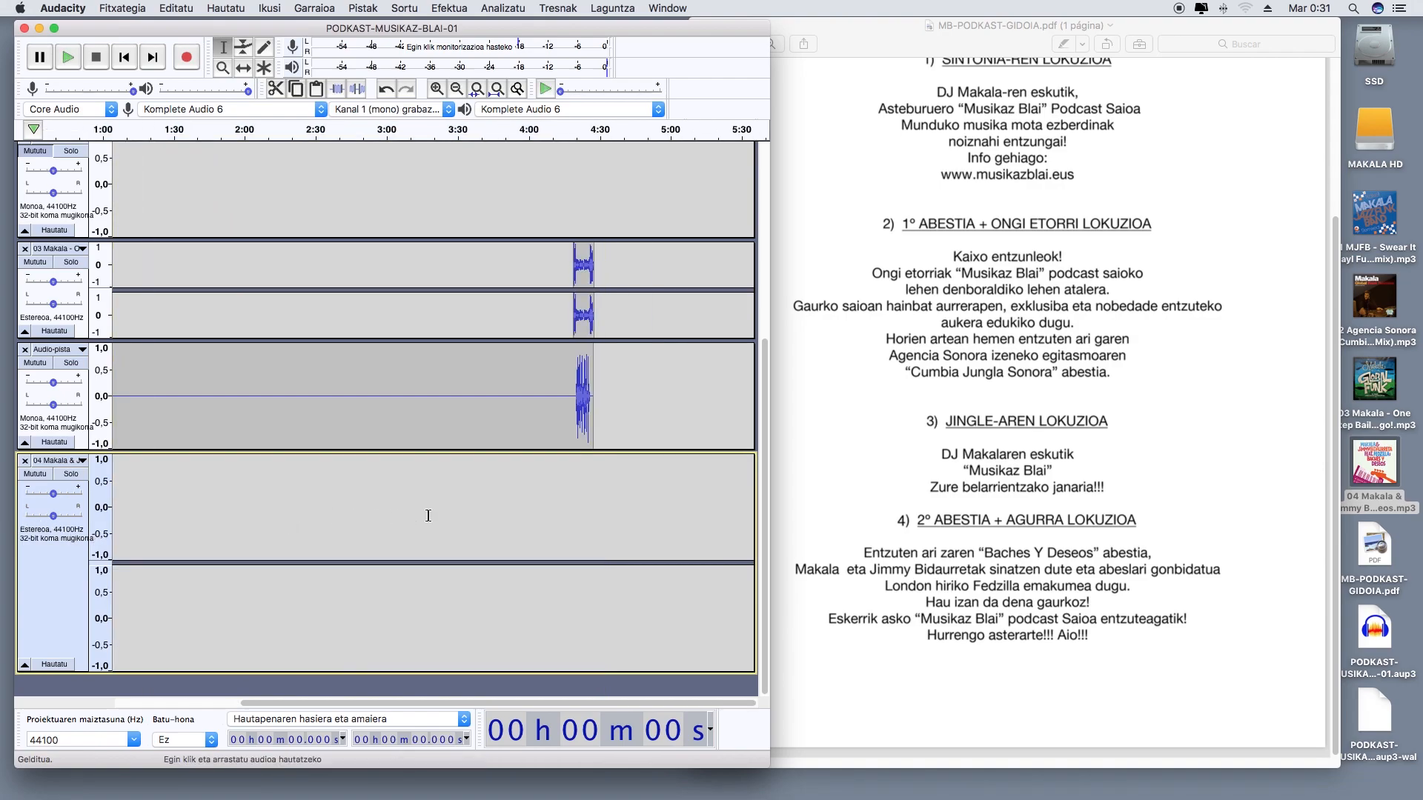
{"action": "scroll", "coordinate": [482, 514], "scroll_direction": "up", "scroll_amount": 5}
{"action": "scroll", "coordinate": [485, 513], "scroll_direction": "down", "scroll_amount": 5}
{"action": "left_click", "coordinate": [594, 460]}
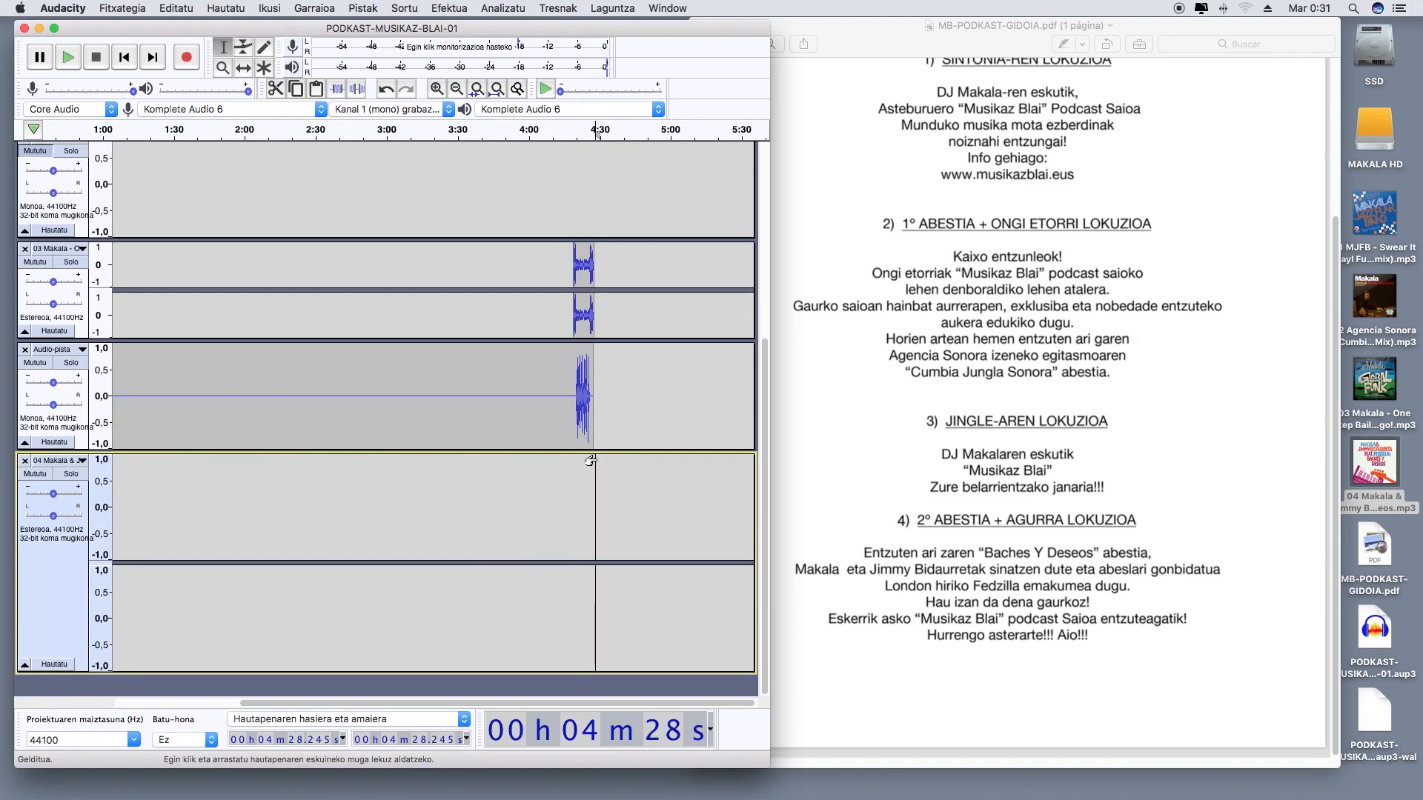
{"action": "left_click", "coordinate": [594, 461]}
{"action": "key", "text": "super+v"}
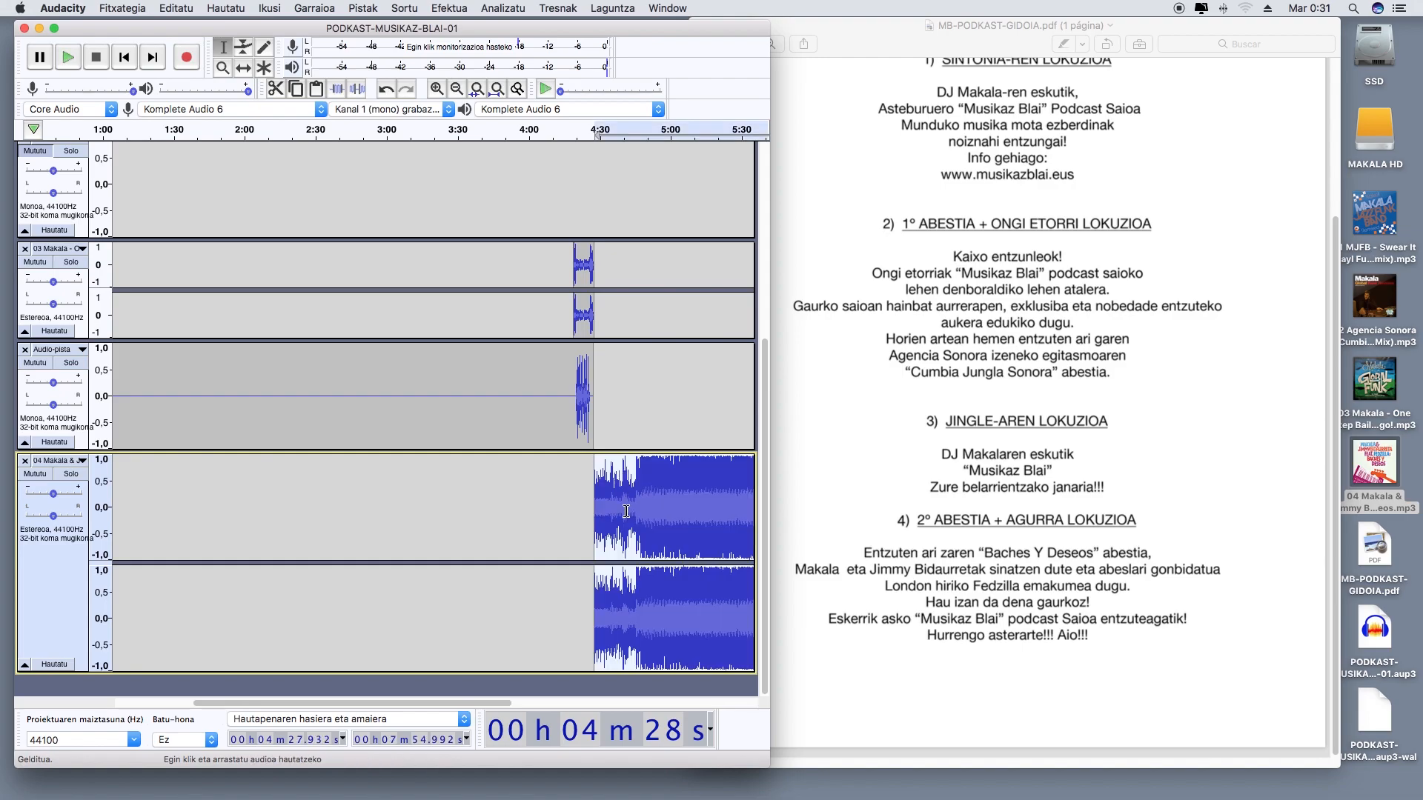
Silence the tracks above the 04 Makala track and solo the 04 Makala track
{"action": "scroll", "coordinate": [628, 512], "scroll_direction": "left", "scroll_amount": 1}
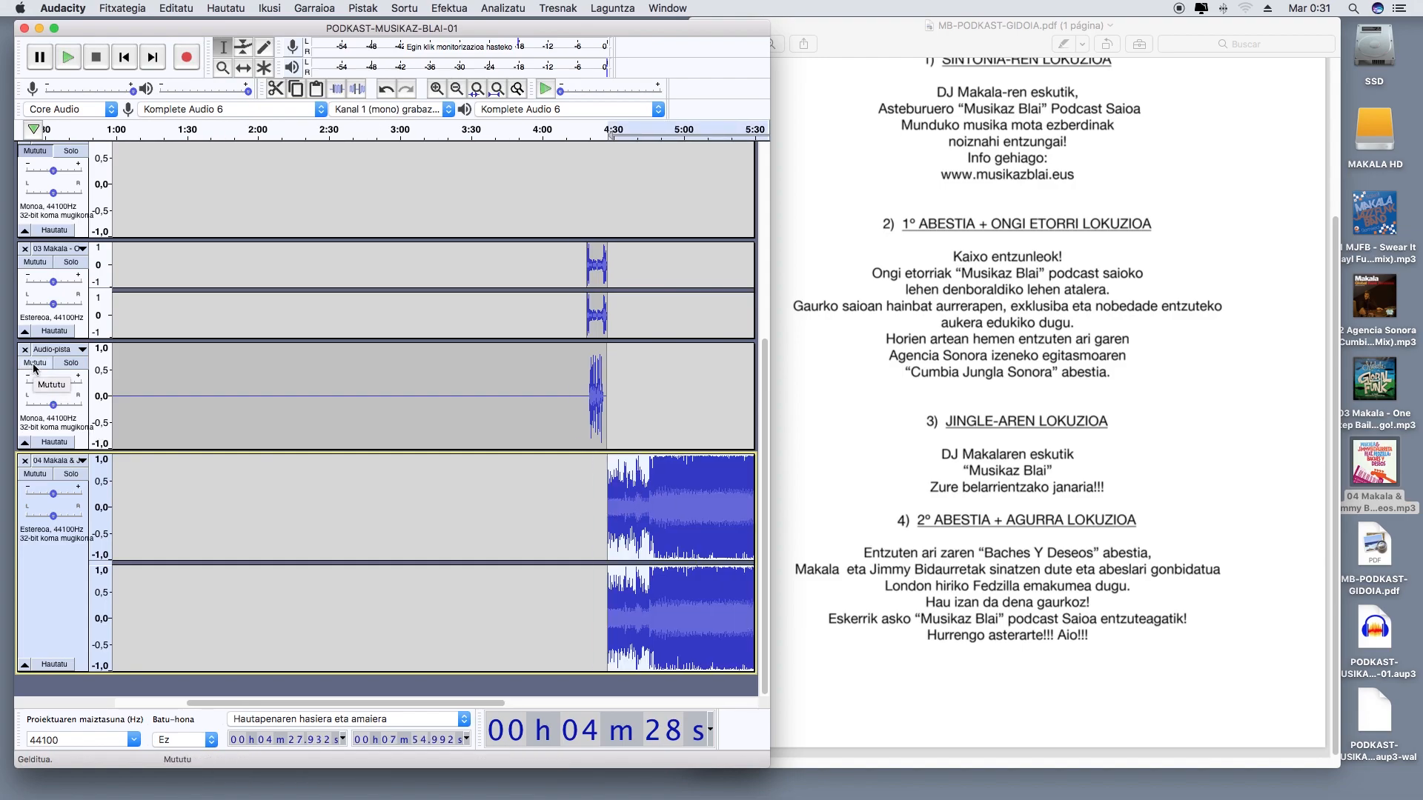
{"action": "left_click", "coordinate": [33, 364]}
{"action": "left_click", "coordinate": [35, 262]}
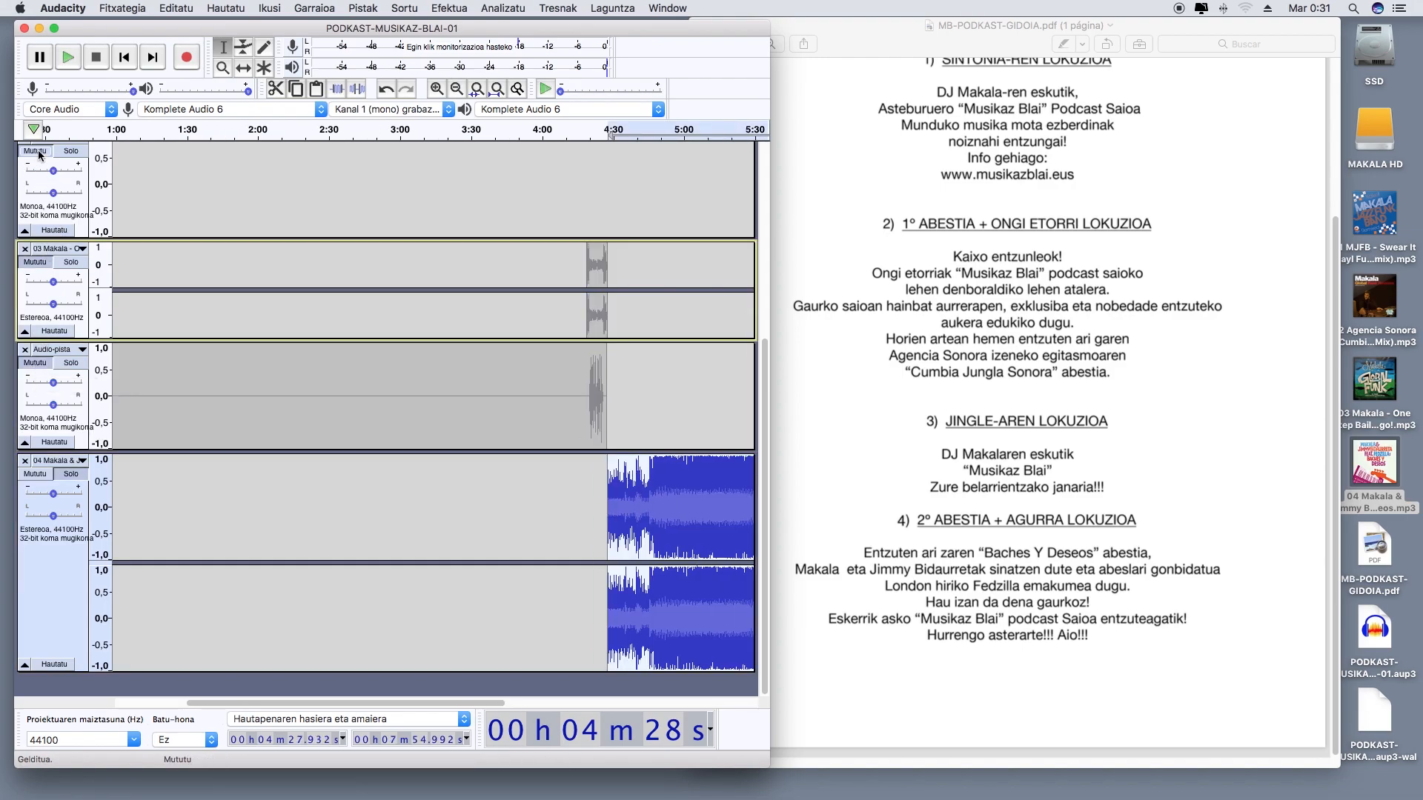
{"action": "left_click", "coordinate": [39, 153]}
{"action": "scroll", "coordinate": [430, 488], "scroll_direction": "right", "scroll_amount": 5}
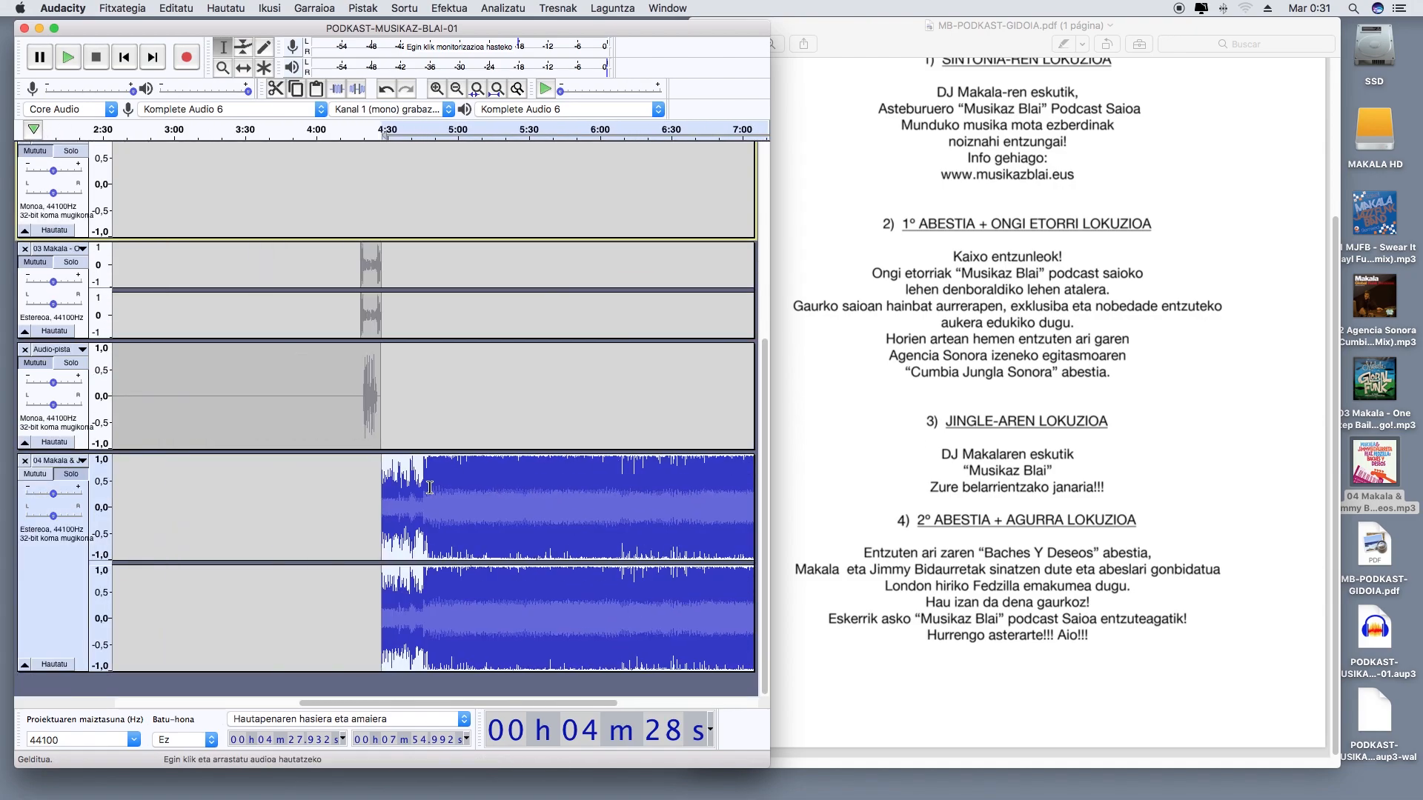
{"action": "scroll", "coordinate": [430, 487], "scroll_direction": "left", "scroll_amount": 1}
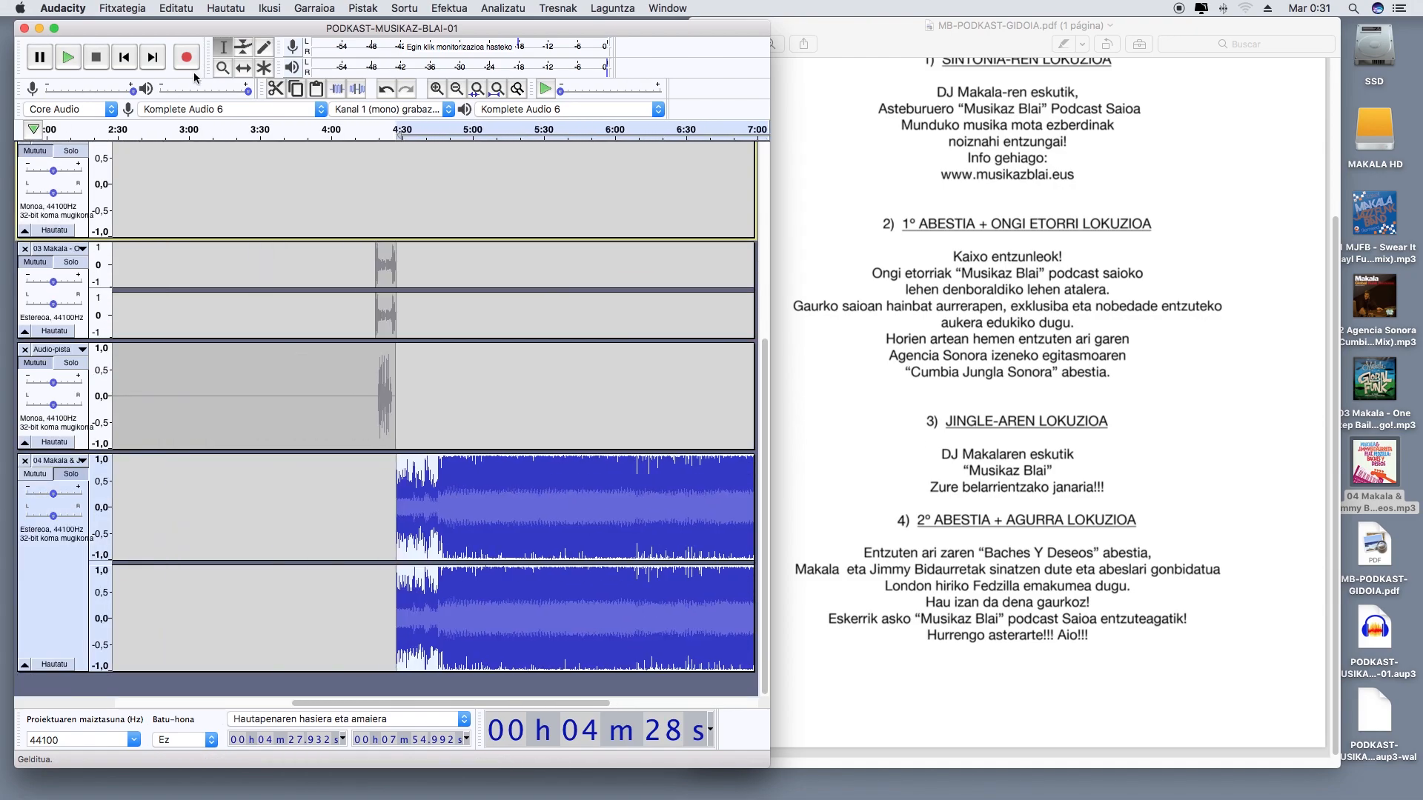
Add a new empty mono track below the 04 Makala track and bring the song's ending into view
{"action": "left_click", "coordinate": [362, 9]}
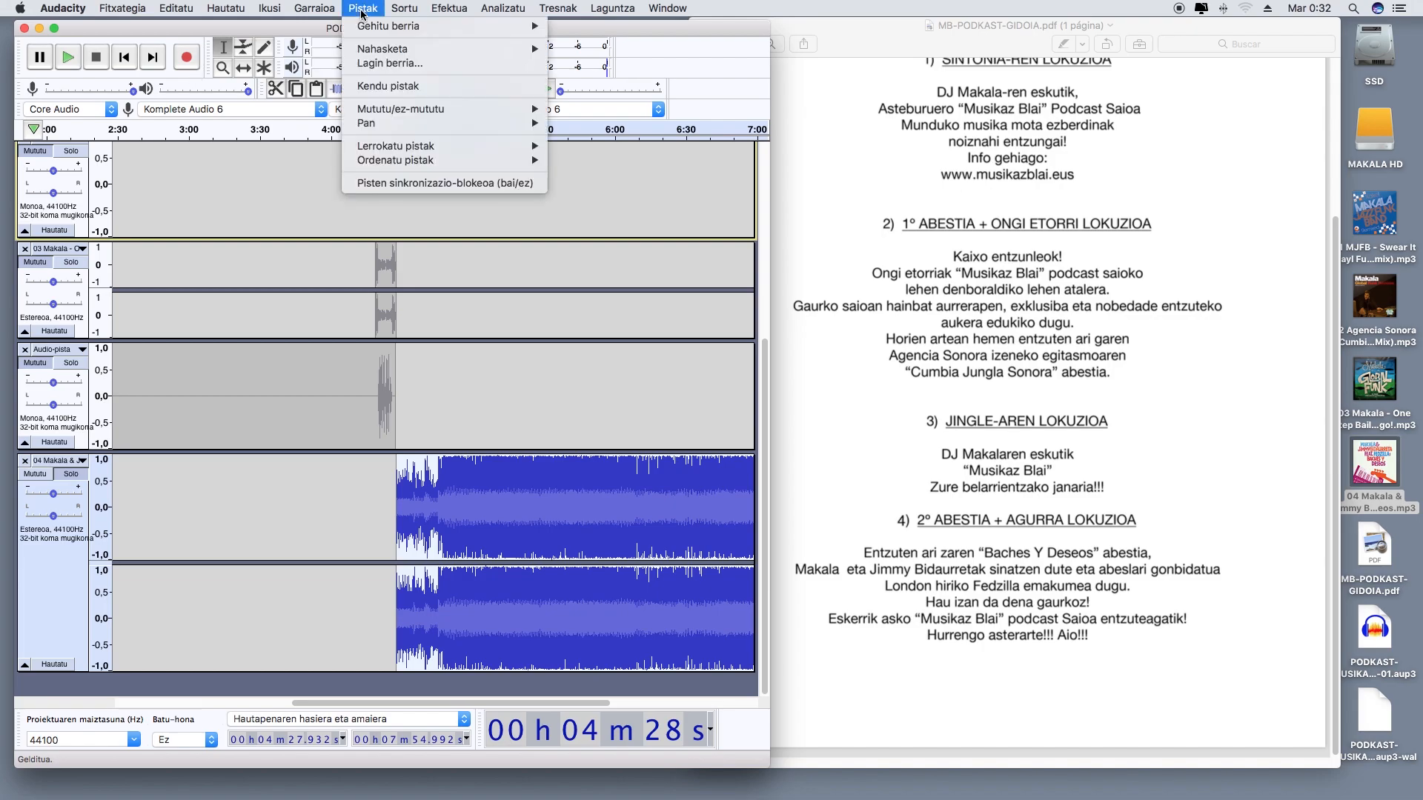
{"action": "mouse_move", "coordinate": [362, 26]}
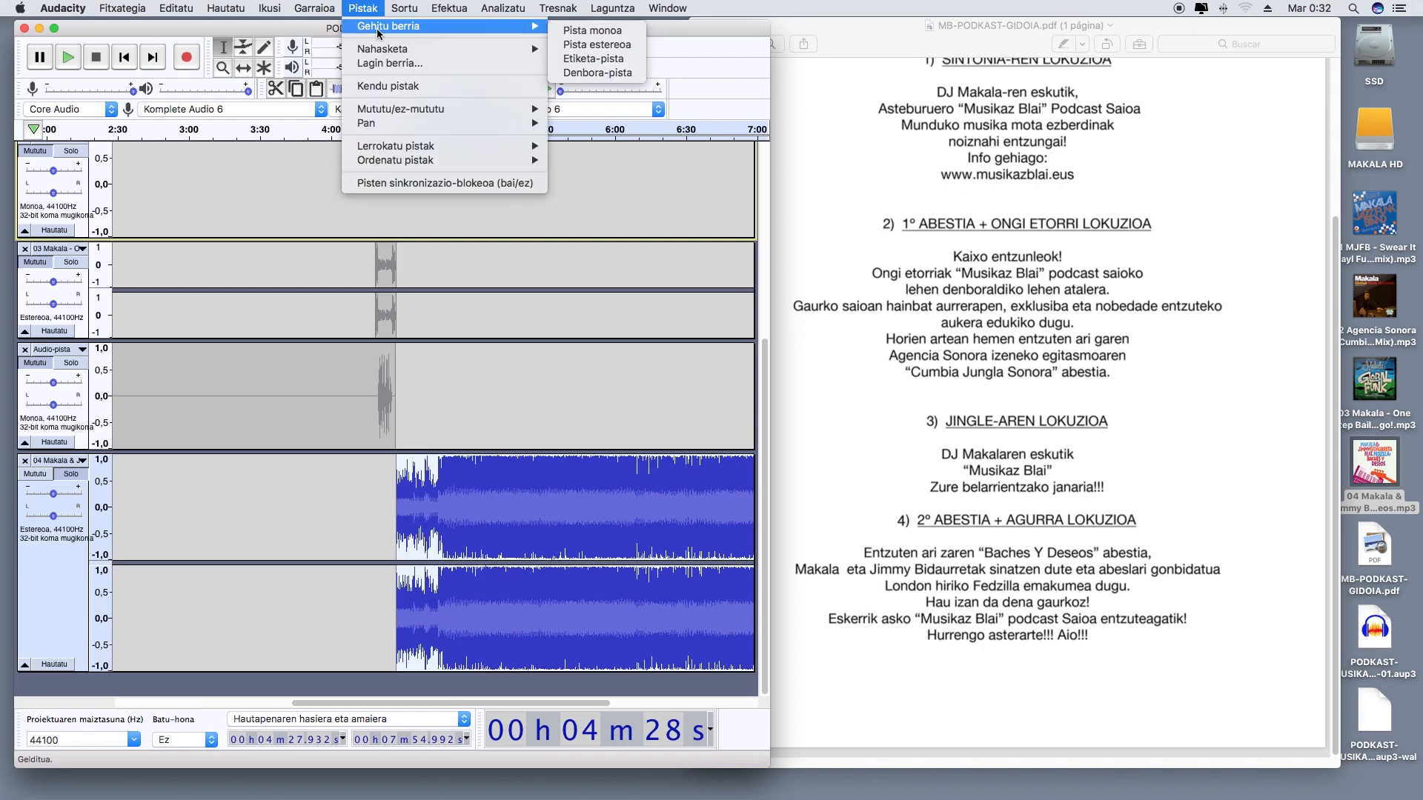
{"action": "left_click", "coordinate": [593, 30]}
{"action": "scroll", "coordinate": [498, 635], "scroll_direction": "right", "scroll_amount": 5}
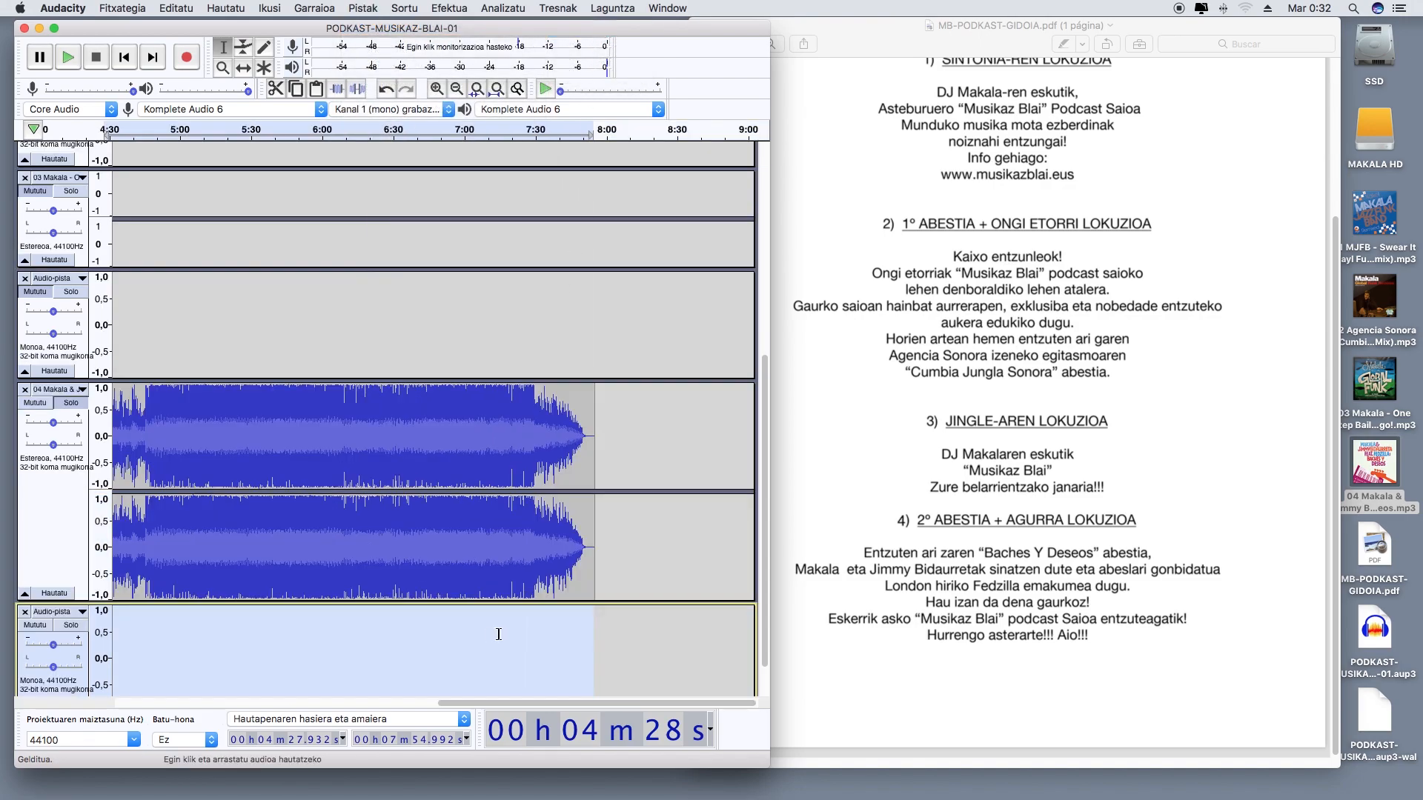
Solo the new mono track and record the scripted closing voice-over on it from about 7 min 28,5 s
{"action": "left_click", "coordinate": [513, 632]}
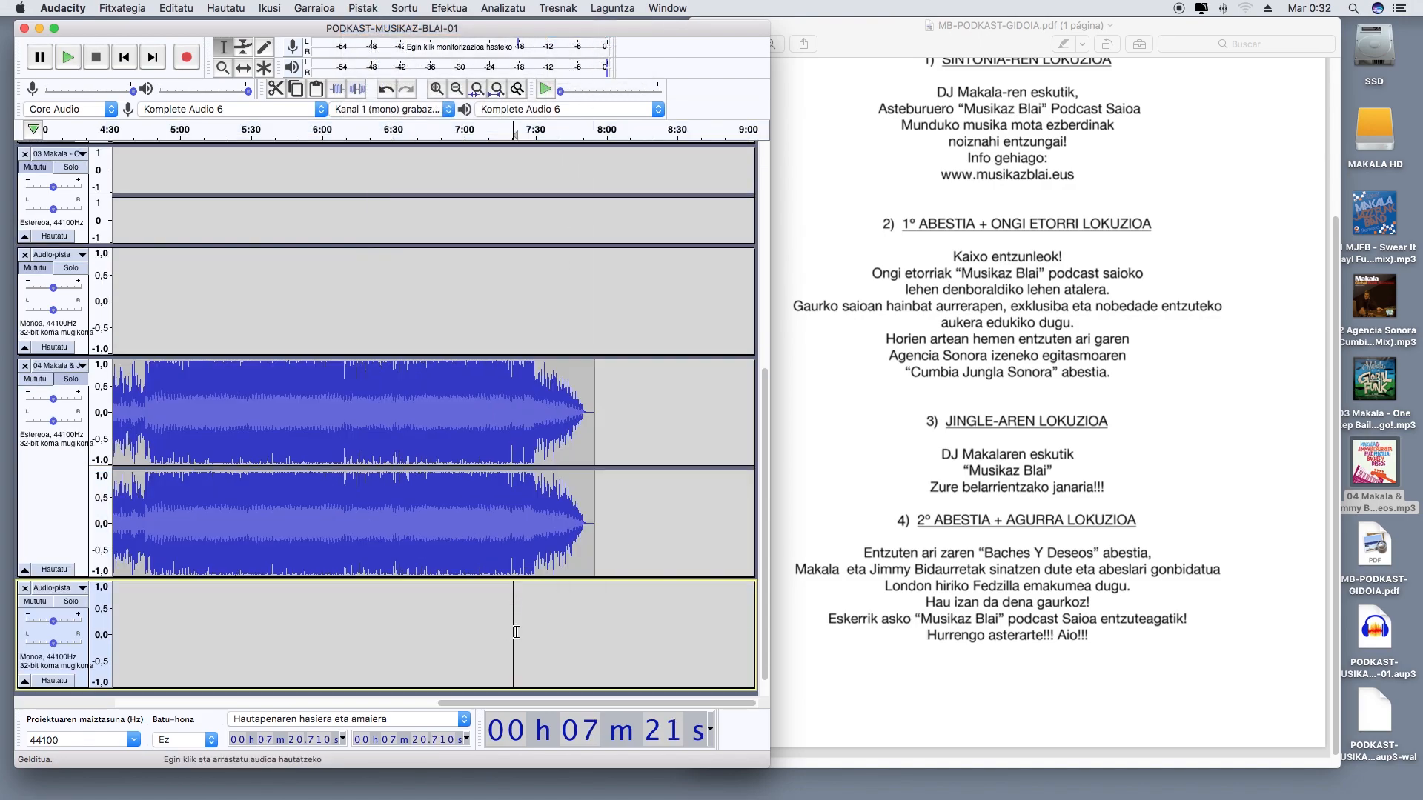
{"action": "left_click", "coordinate": [40, 384]}
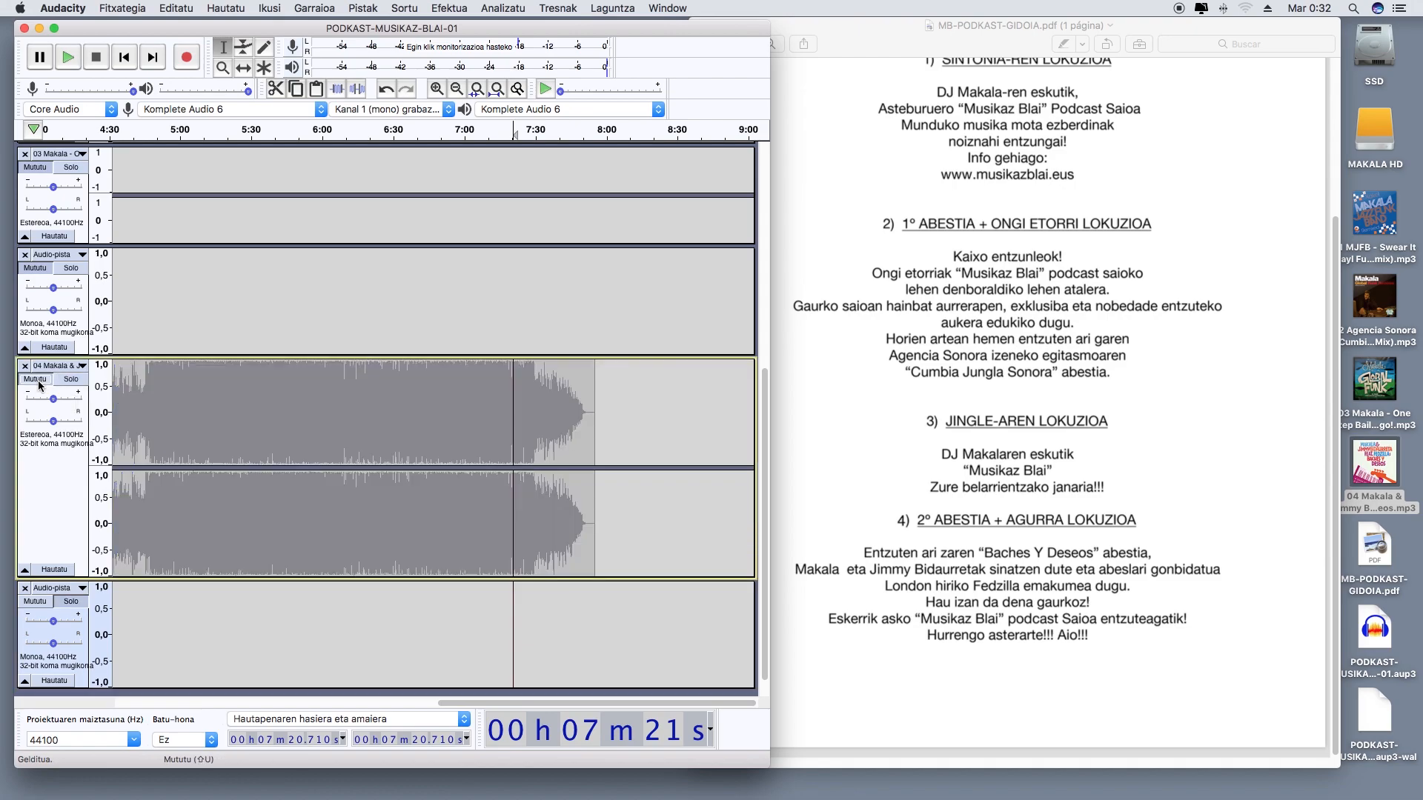
{"action": "left_click", "coordinate": [188, 66]}
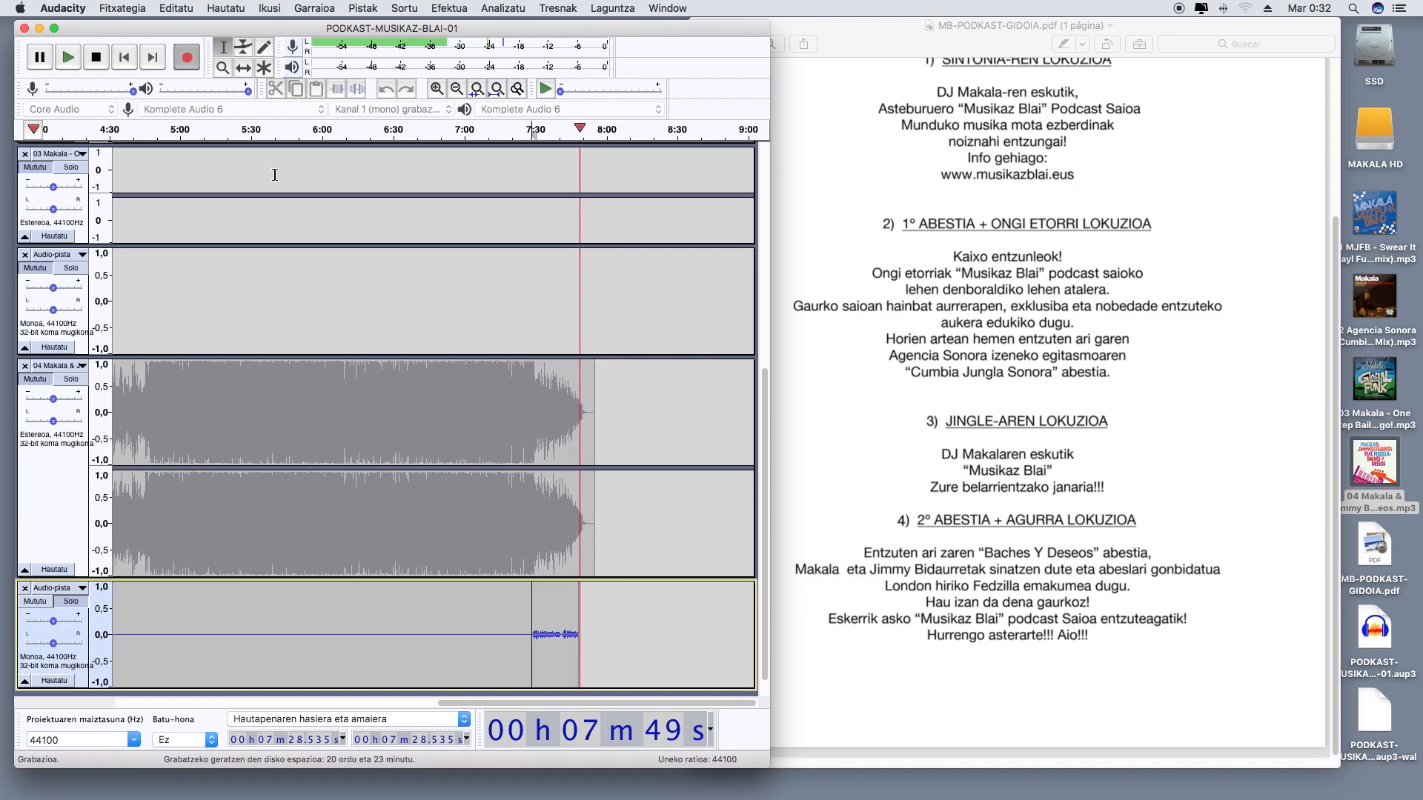
{"action": "key", "text": "space"}
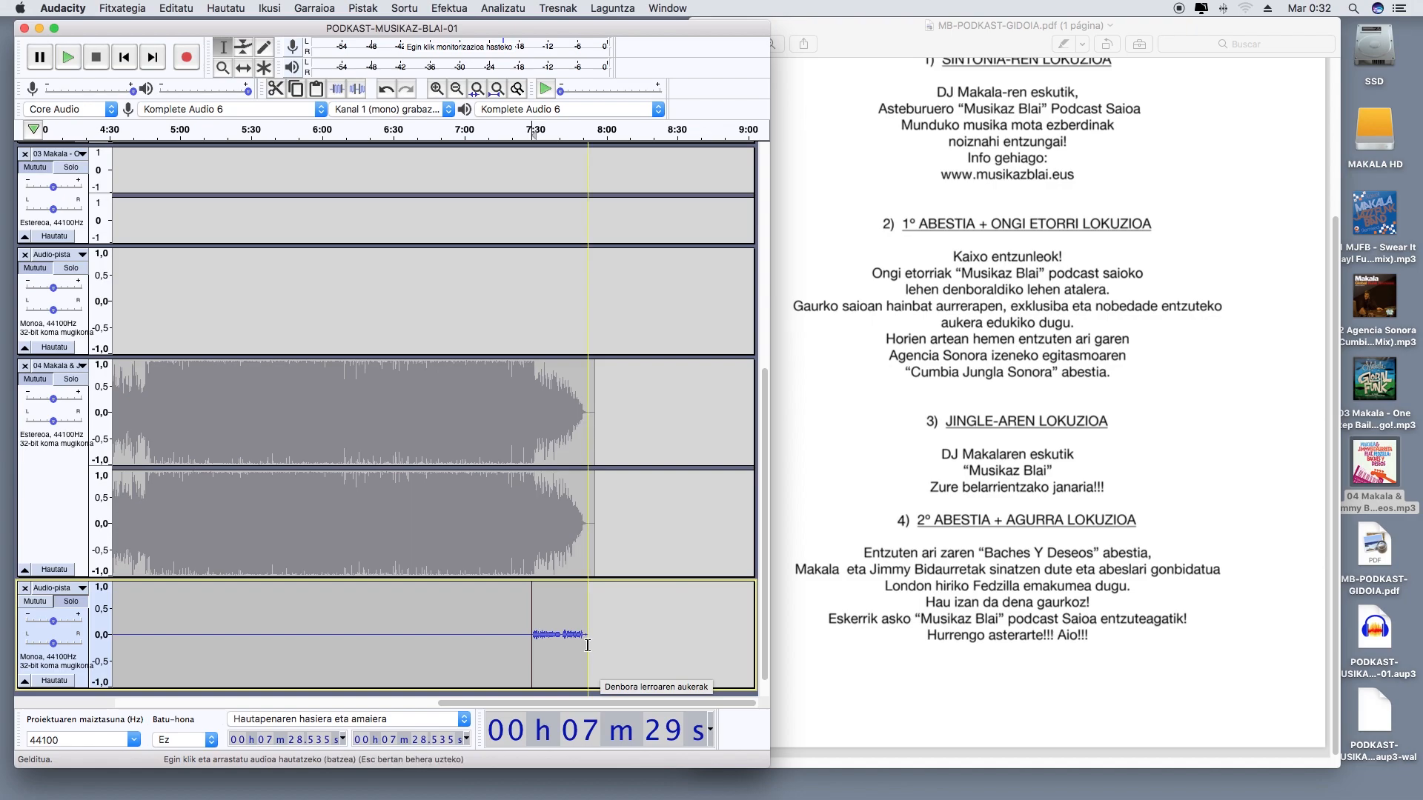
Select the recorded closing voice-over and normalize its level
{"action": "left_click_drag", "start_coordinate": [587, 644], "coordinate": [532, 644]}
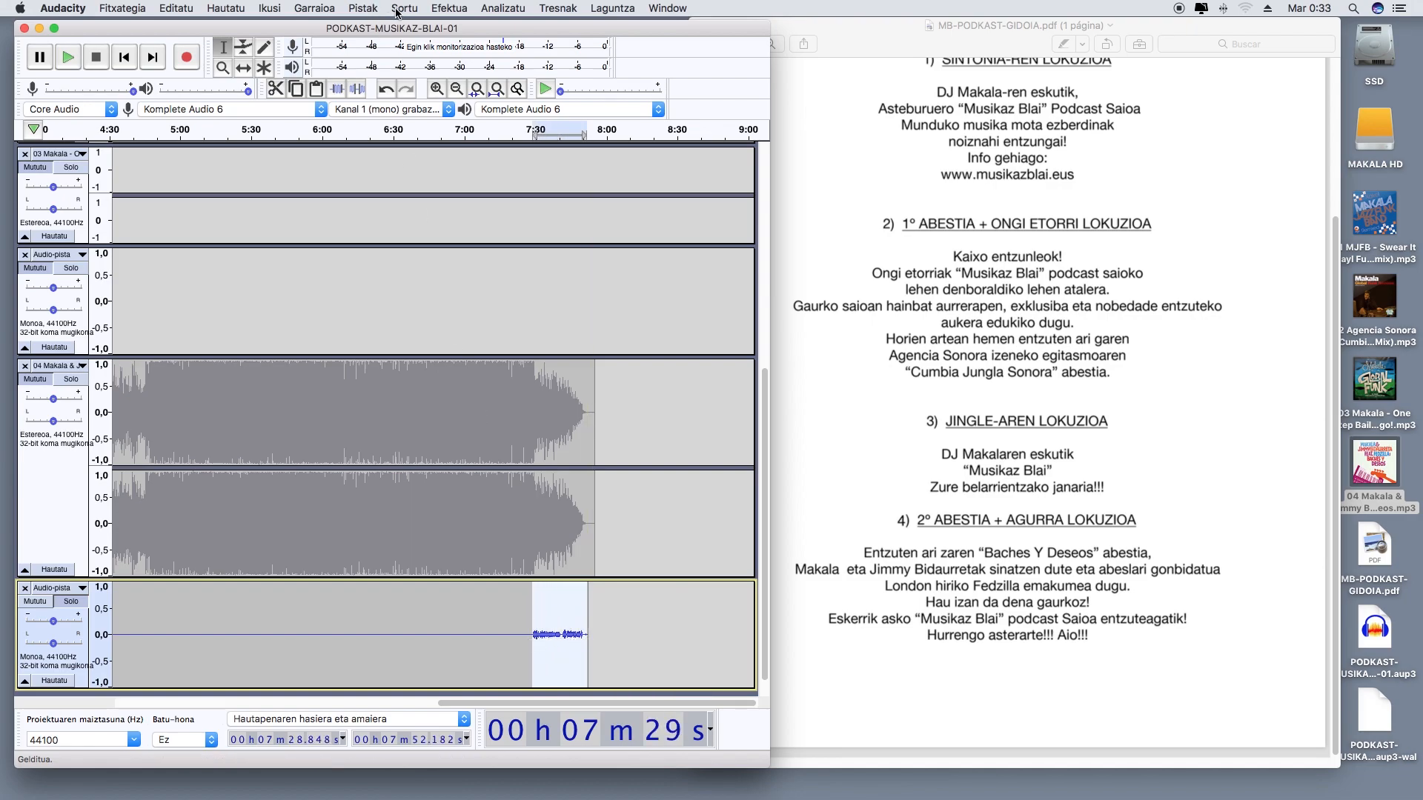
{"action": "left_click", "coordinate": [448, 9]}
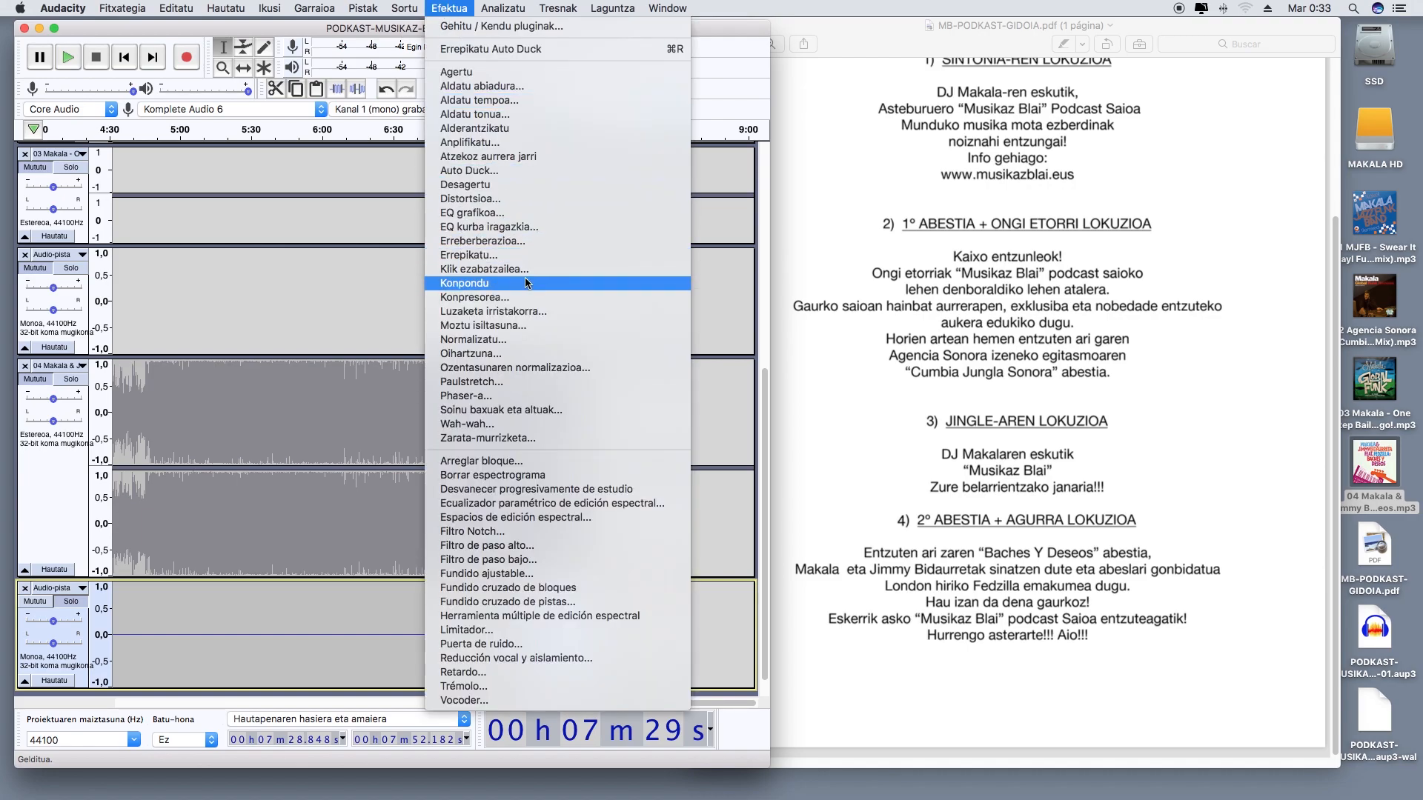
{"action": "left_click", "coordinate": [523, 341]}
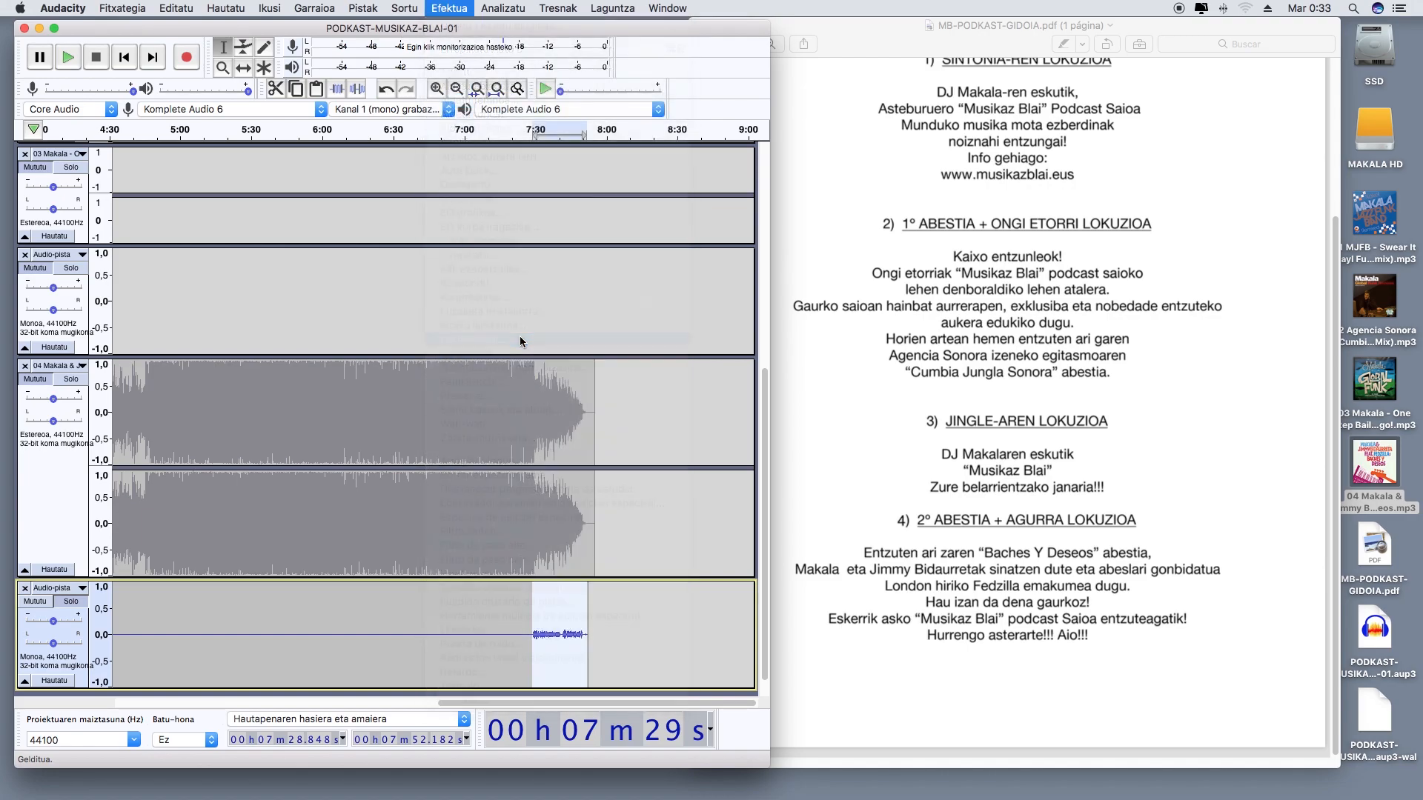
{"action": "left_click", "coordinate": [511, 439]}
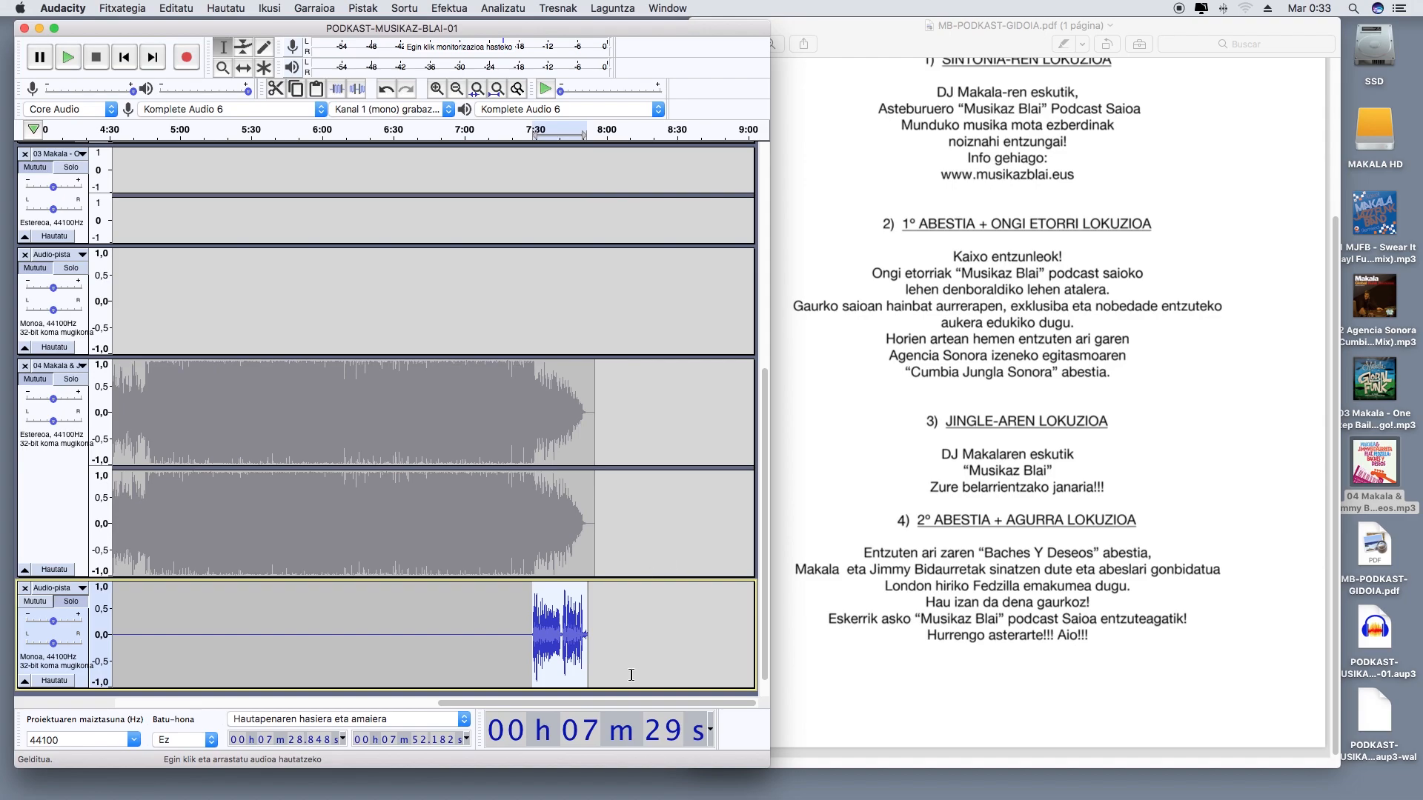
Cut the normalized closing voice-over and paste it earlier on its track, at about 7 min 19,1 s
{"action": "left_click", "coordinate": [591, 650], "text": "shift"}
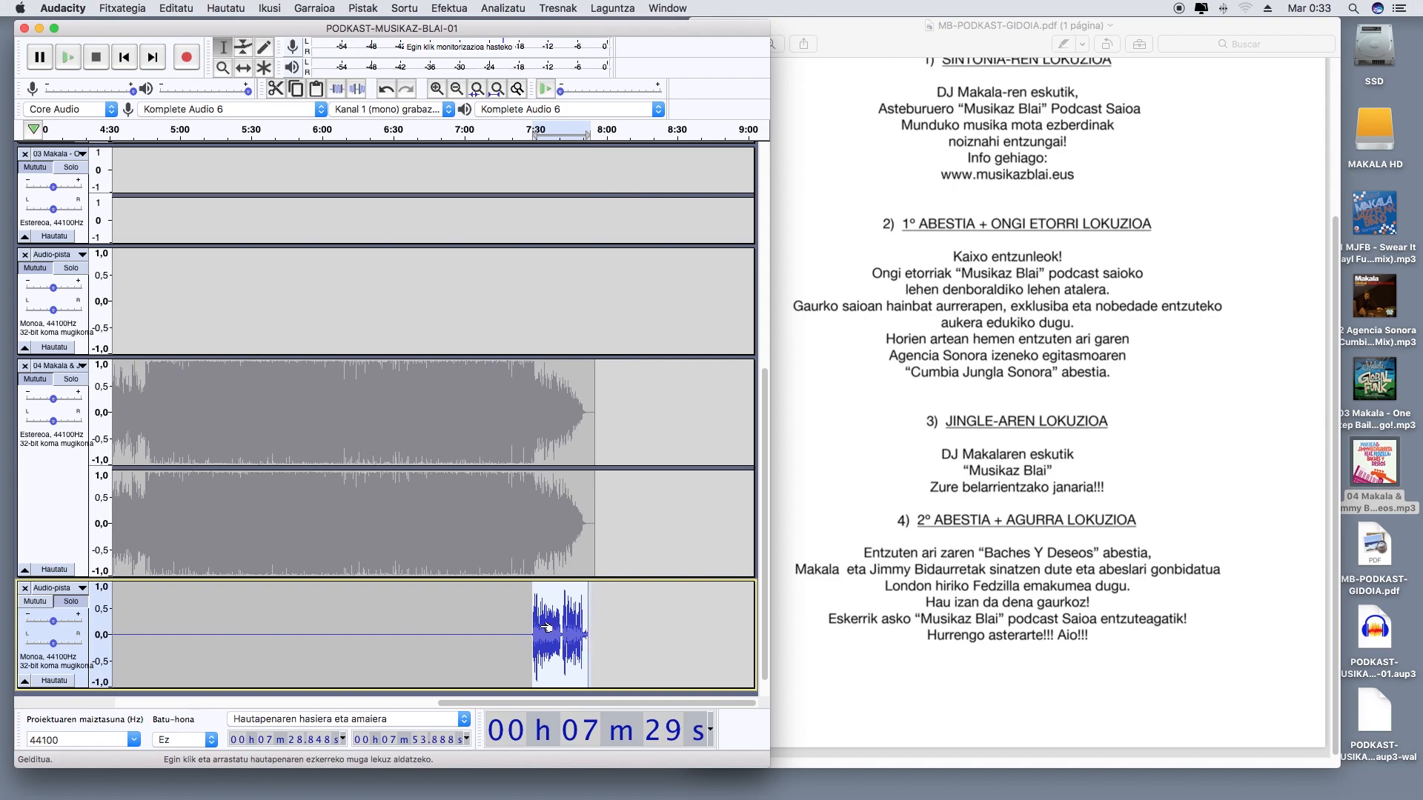
{"action": "key", "text": "Delete"}
{"action": "left_click", "coordinate": [509, 614]}
{"action": "key", "text": "super+v"}
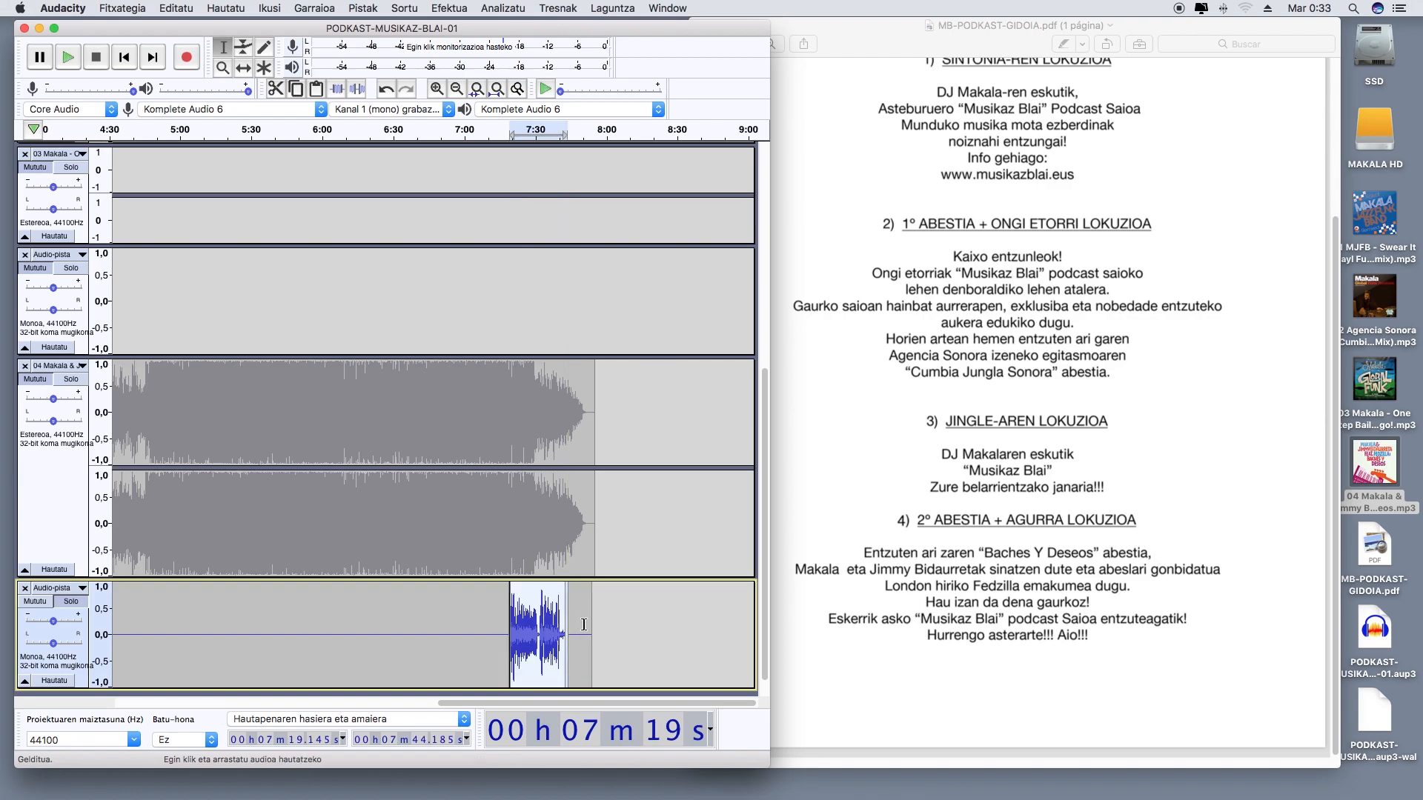
Turn off the voice track's solo and apply Auto Duck with -12 dB and a -30 dB threshold to the 04 Makala song
{"action": "left_click", "coordinate": [37, 383]}
{"action": "left_click", "coordinate": [501, 493]}
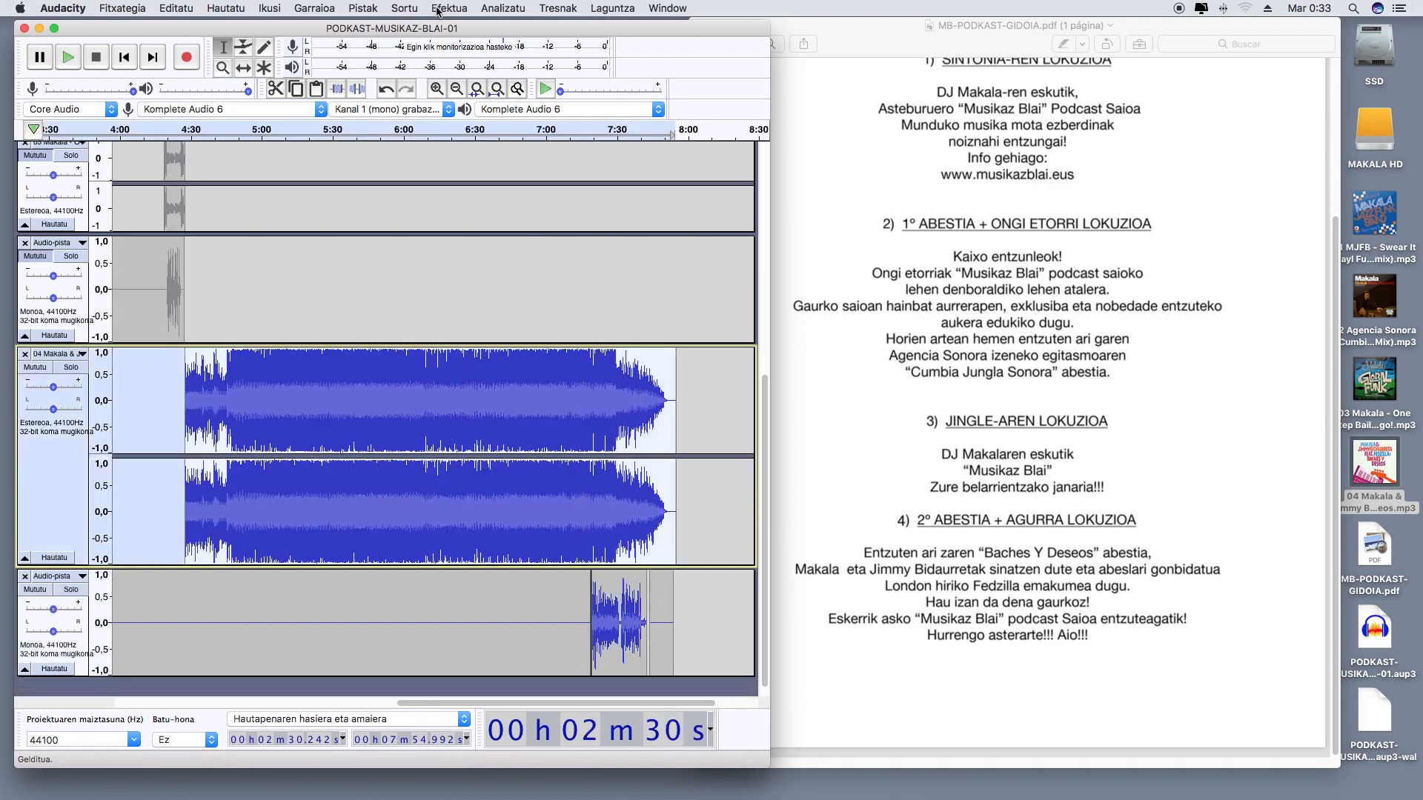
{"action": "left_click", "coordinate": [440, 9]}
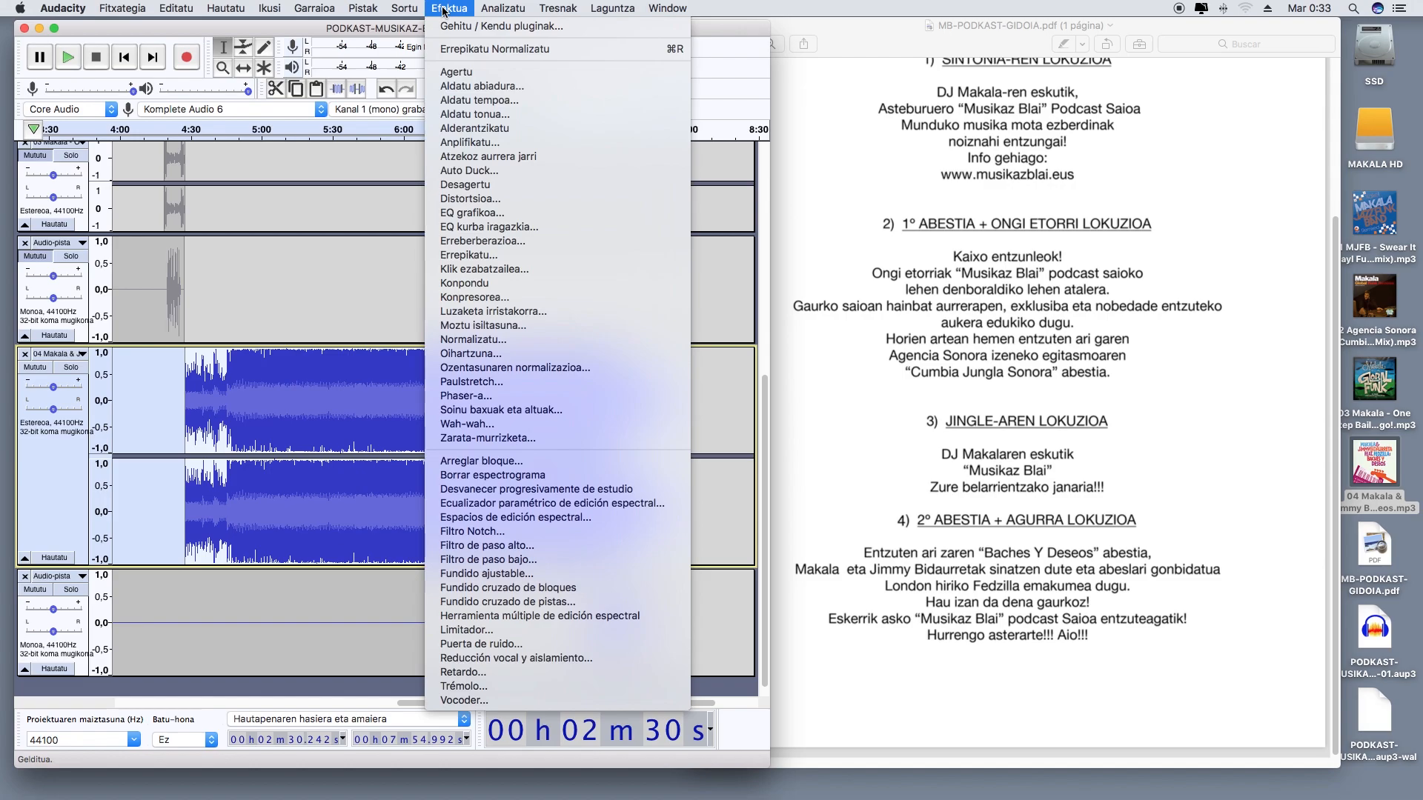
{"action": "left_click", "coordinate": [469, 170]}
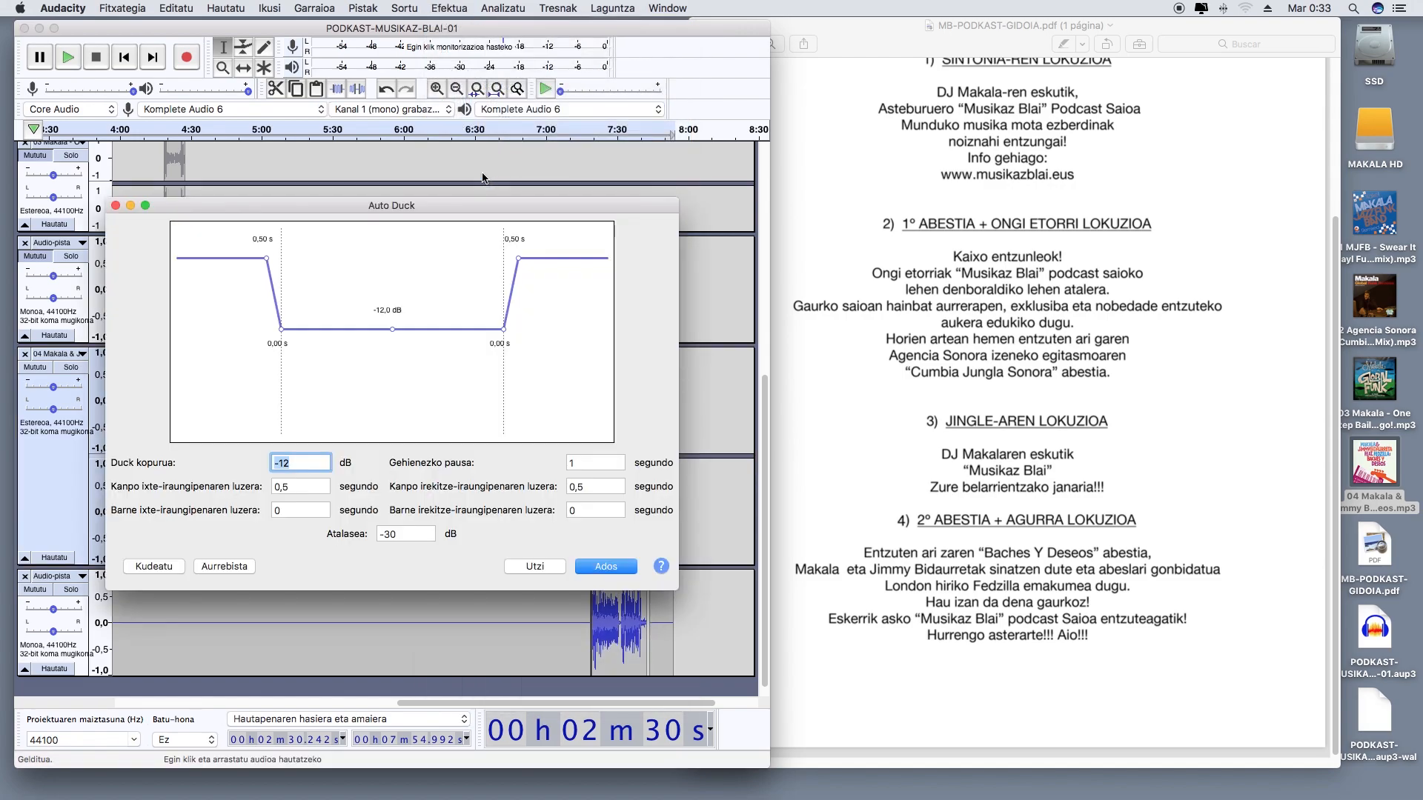
{"action": "left_click", "coordinate": [605, 567]}
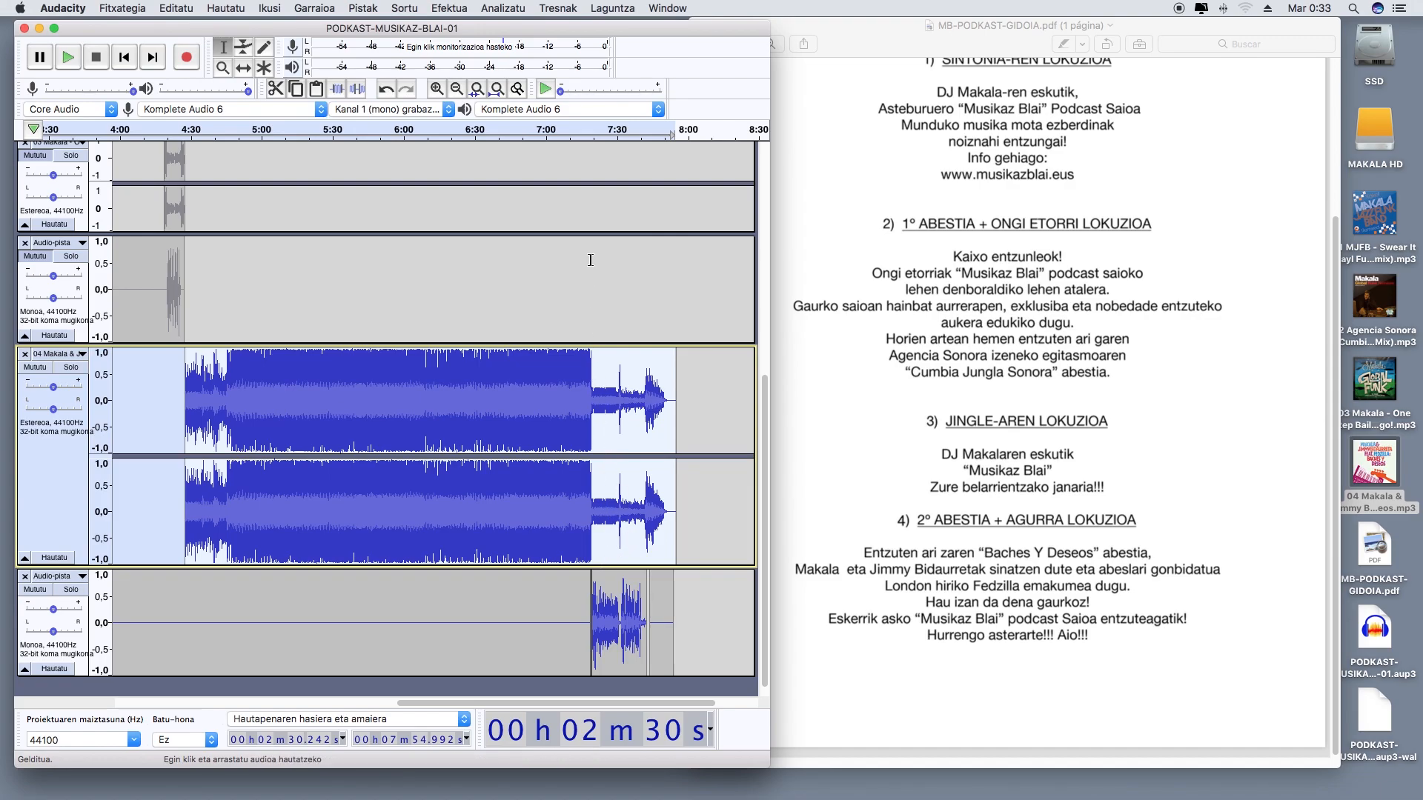
Play the ducked ending with the closing voice-over from about 7 min 15 s and look through the script
{"action": "left_click", "coordinate": [580, 144]}
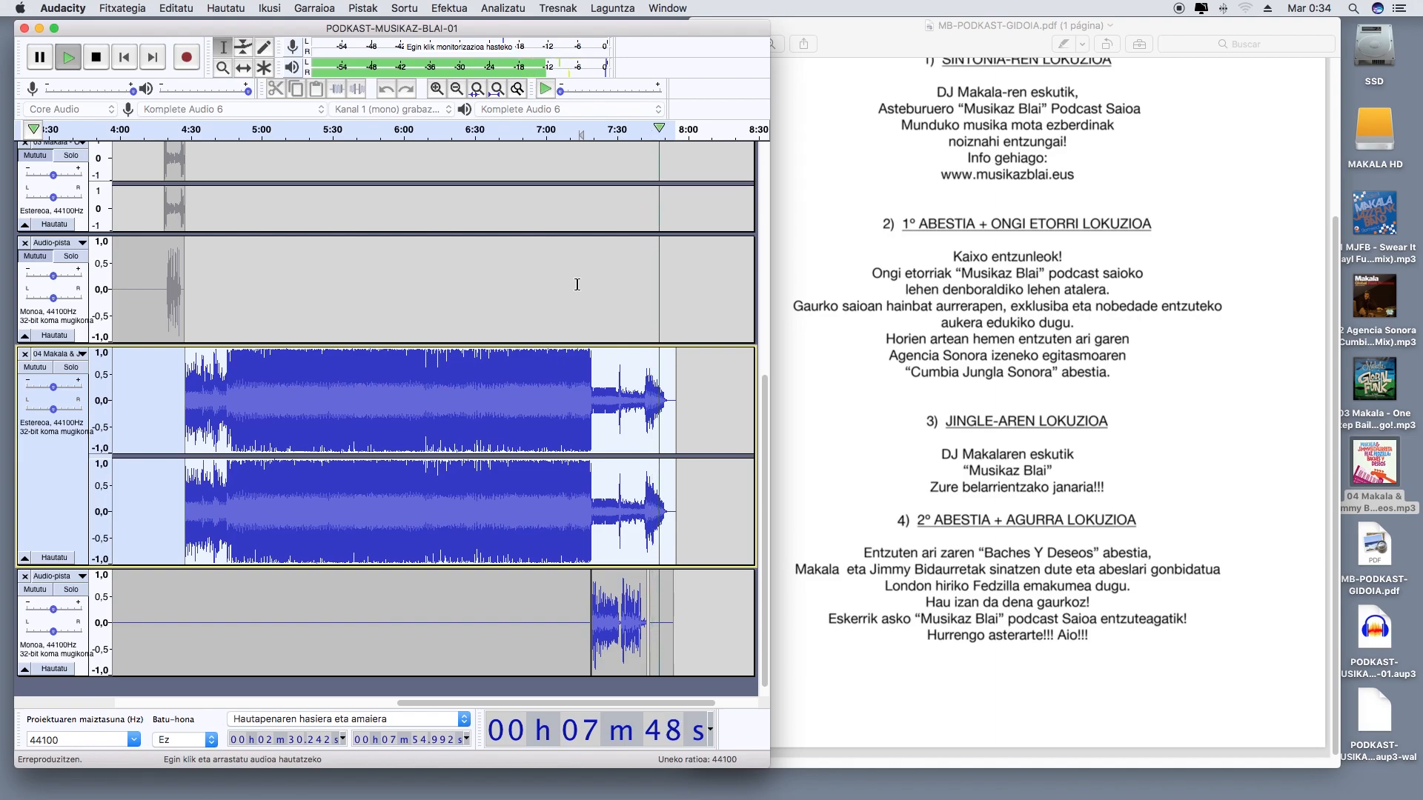
{"action": "left_click", "coordinate": [96, 57]}
{"action": "scroll", "coordinate": [892, 211], "scroll_direction": "up", "scroll_amount": 2}
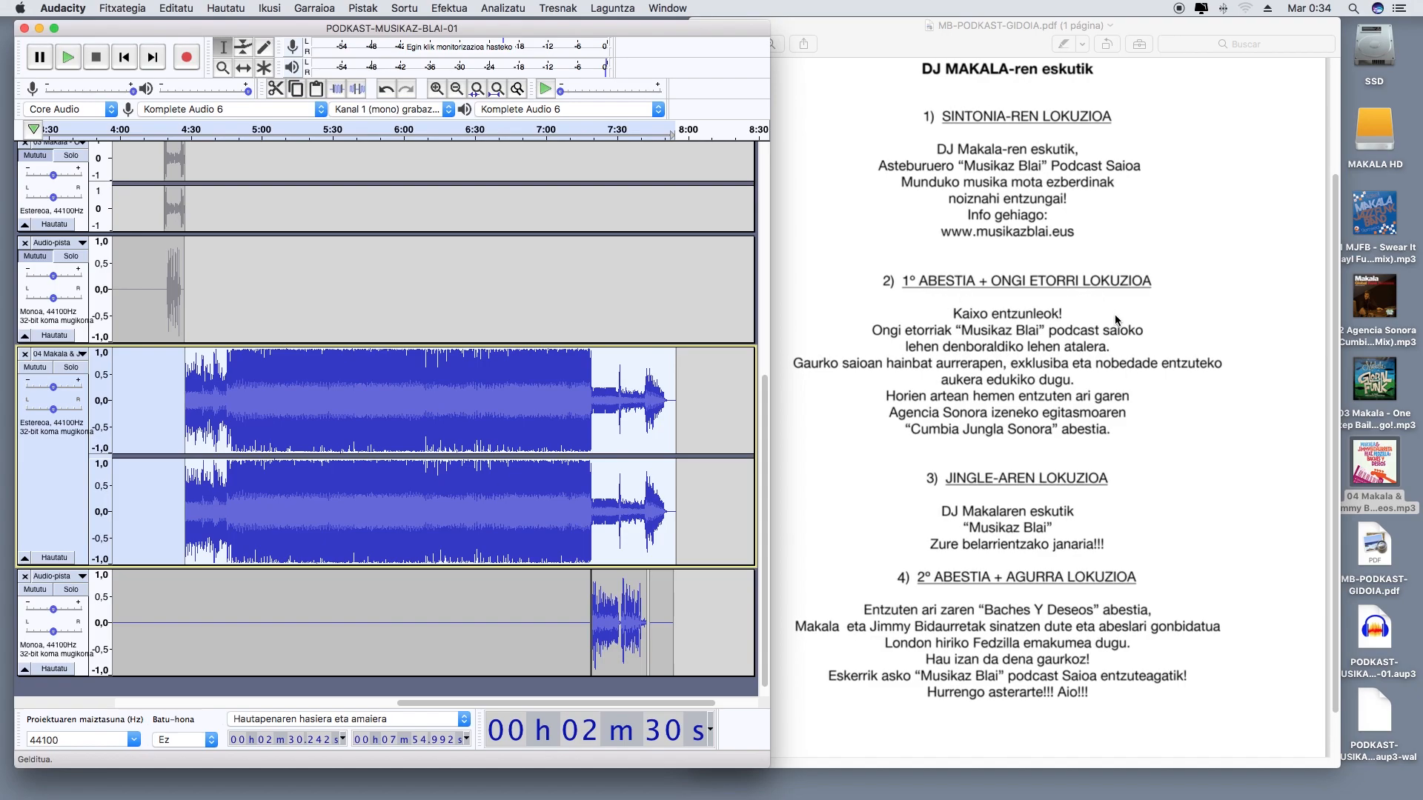
{"action": "scroll", "coordinate": [1056, 355], "scroll_direction": "down", "scroll_amount": 3}
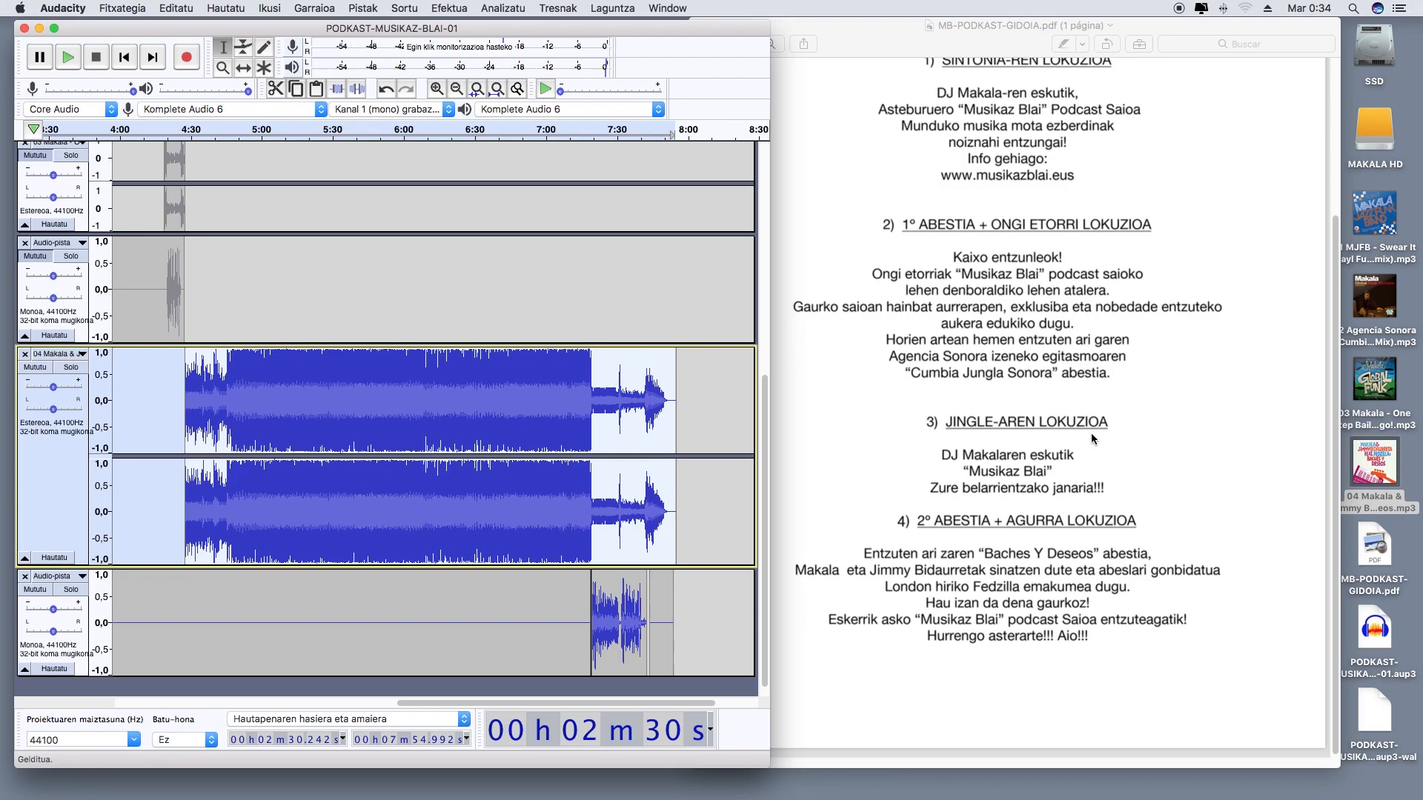
{"action": "scroll", "coordinate": [994, 443], "scroll_direction": "down", "scroll_amount": 1}
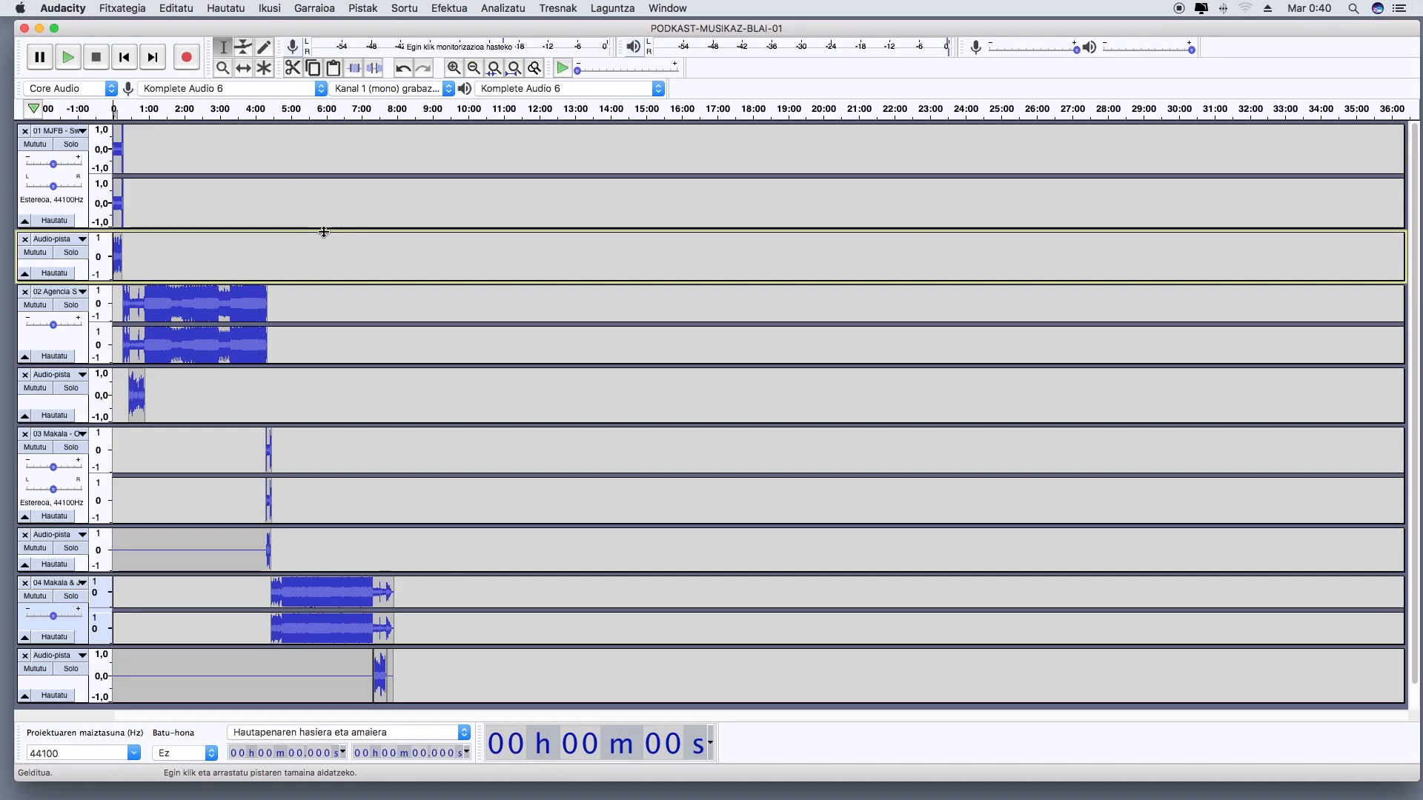
Export the project to the desktop (Escritorio) as PODKAST-MUSIKAZ-BLAI-01.mp3 in preset mode at 320 kbps, joint stereo
{"action": "left_click", "coordinate": [139, 10]}
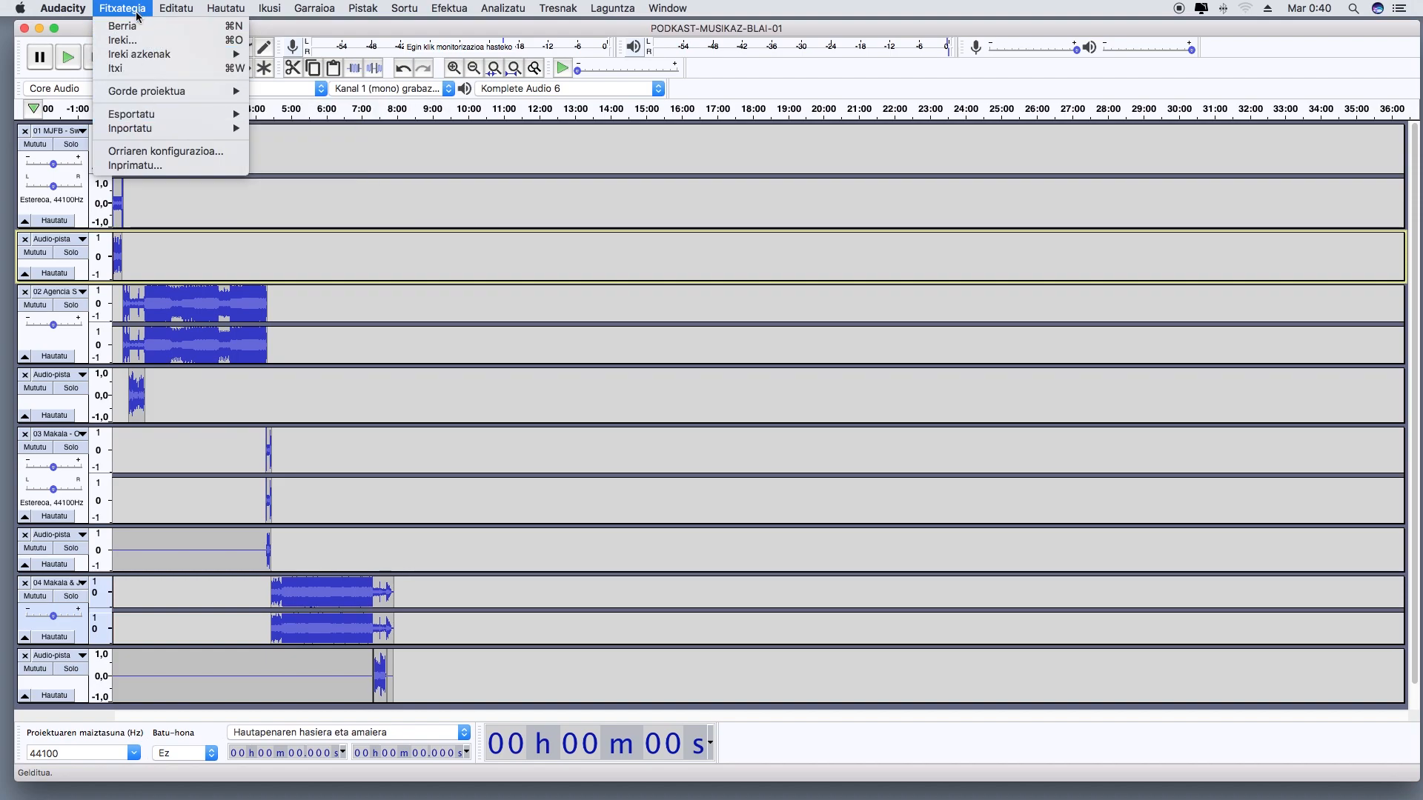
{"action": "mouse_move", "coordinate": [161, 117]}
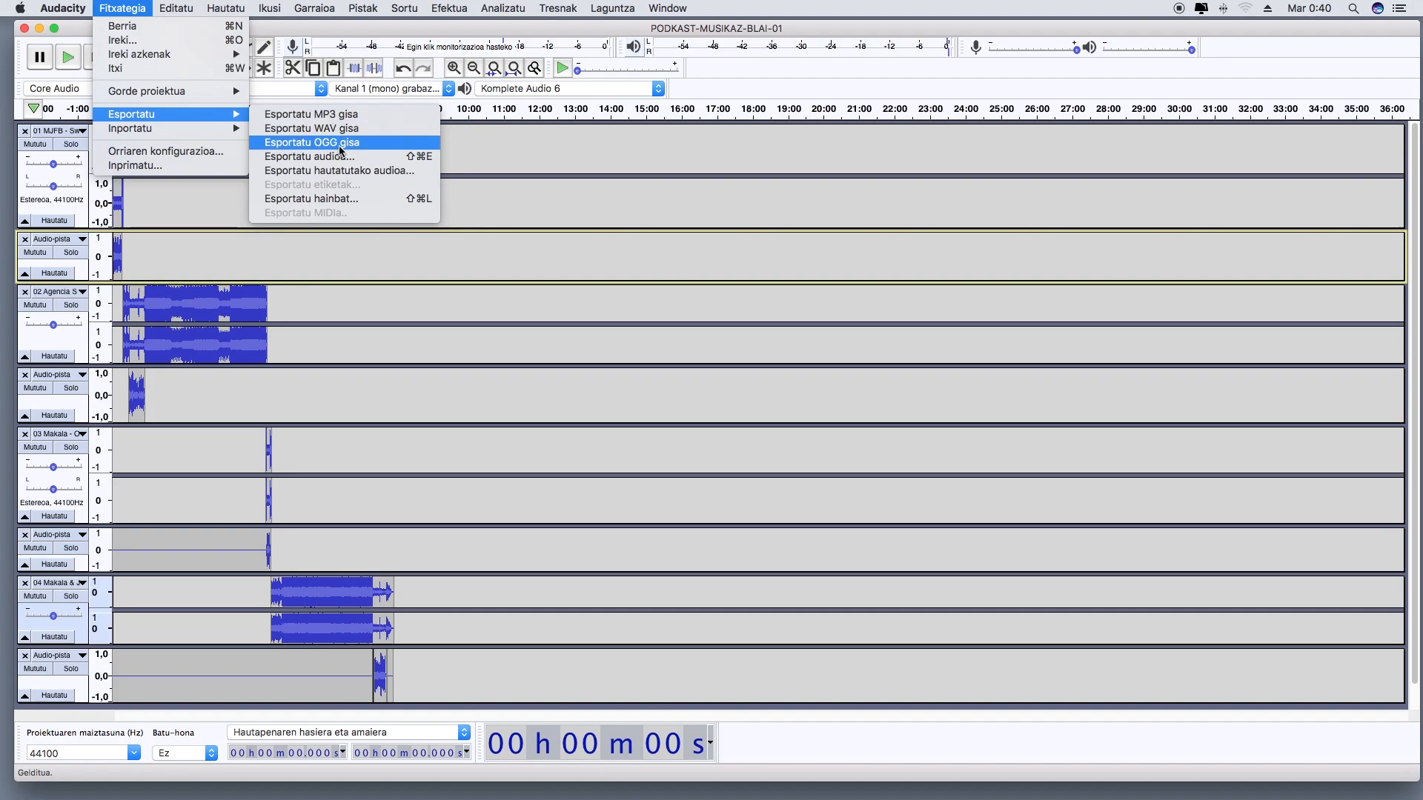
{"action": "left_click", "coordinate": [341, 117]}
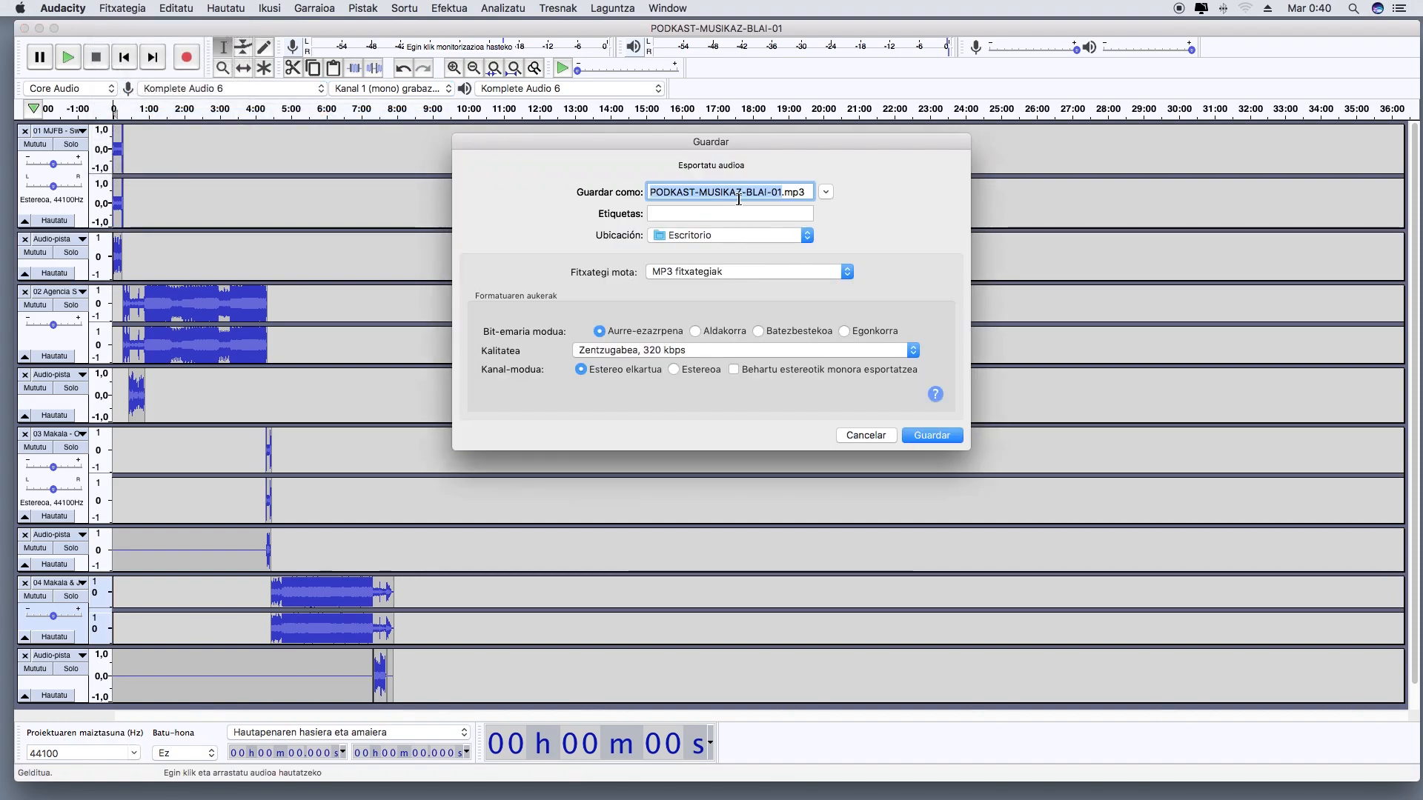
{"action": "left_click", "coordinate": [651, 194]}
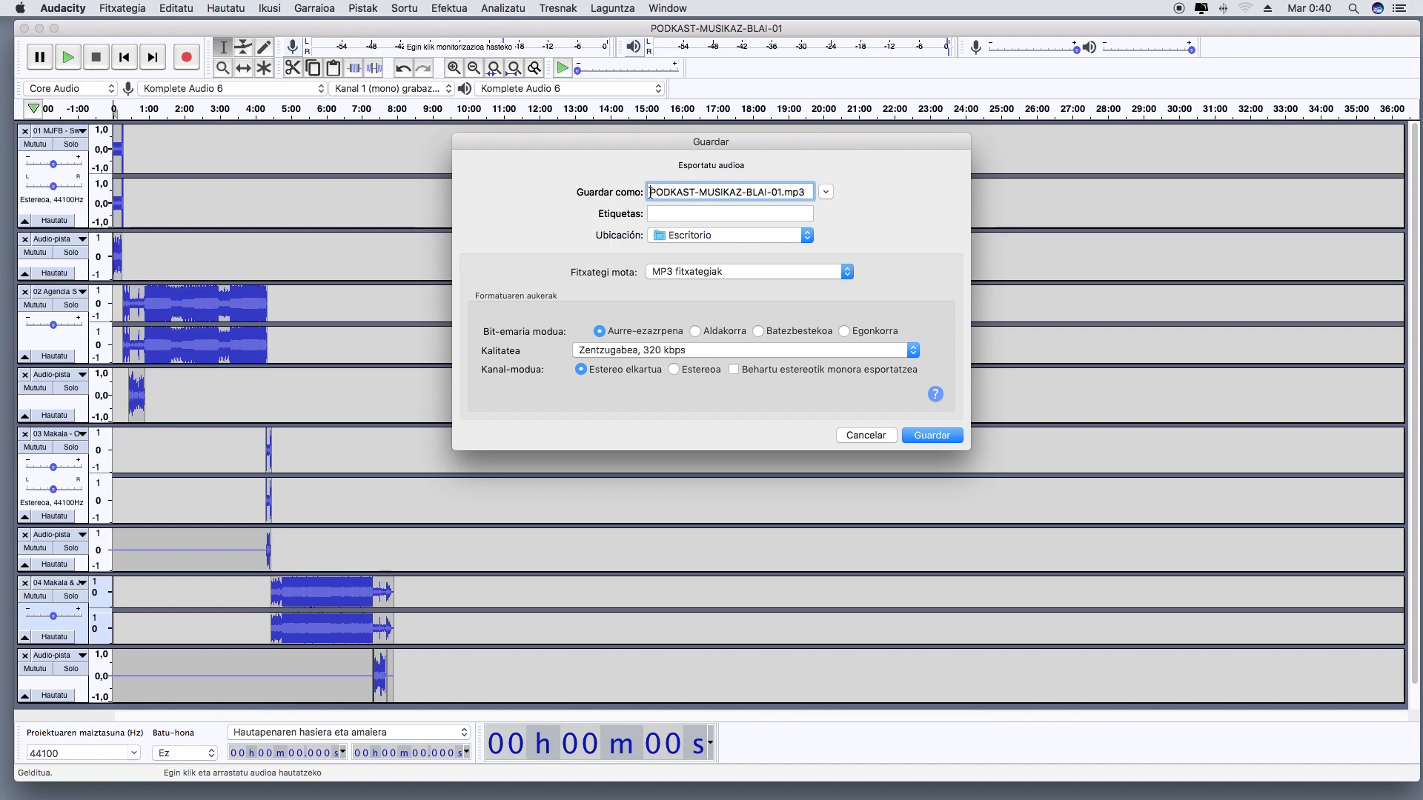
{"action": "left_click_drag", "start_coordinate": [650, 193], "coordinate": [813, 198]}
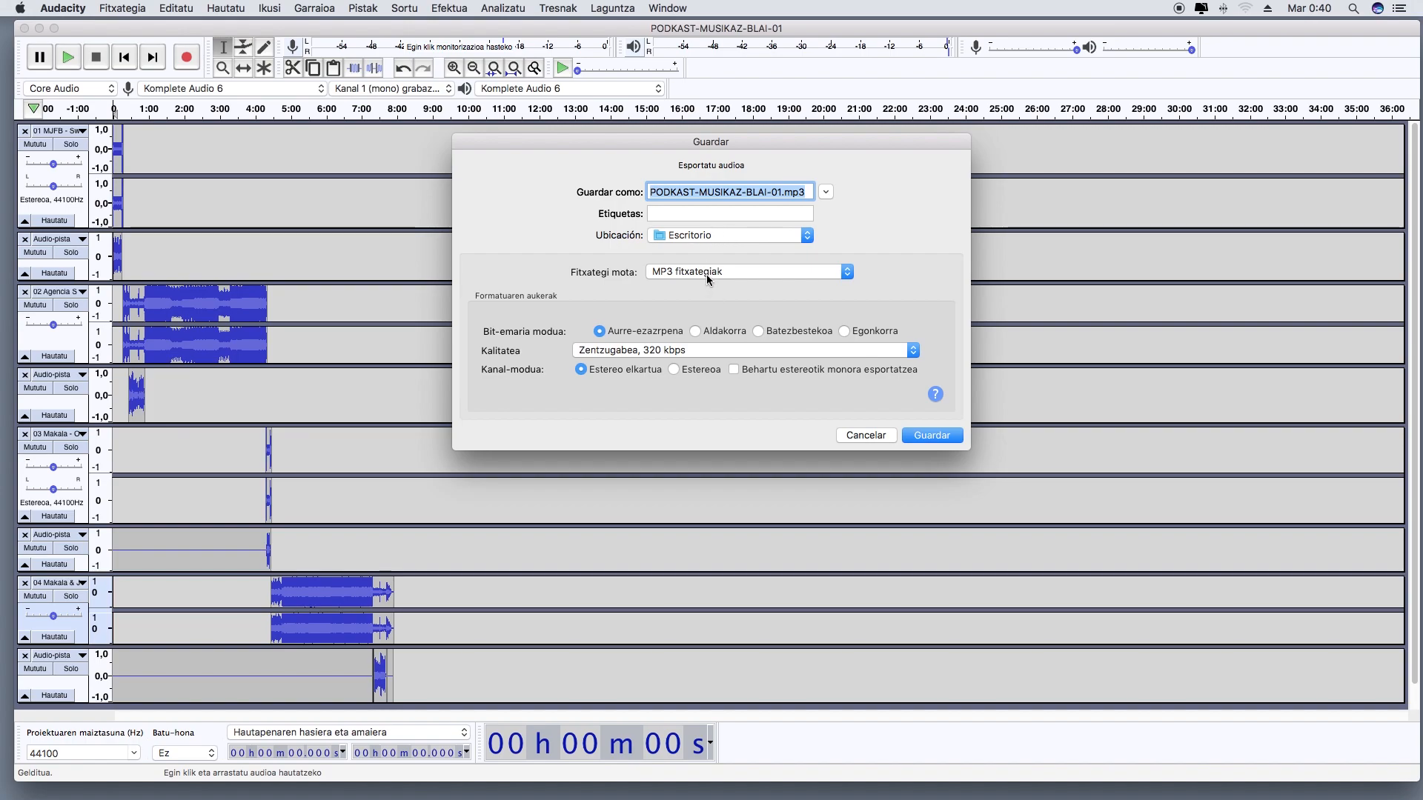
{"action": "left_click", "coordinate": [602, 353]}
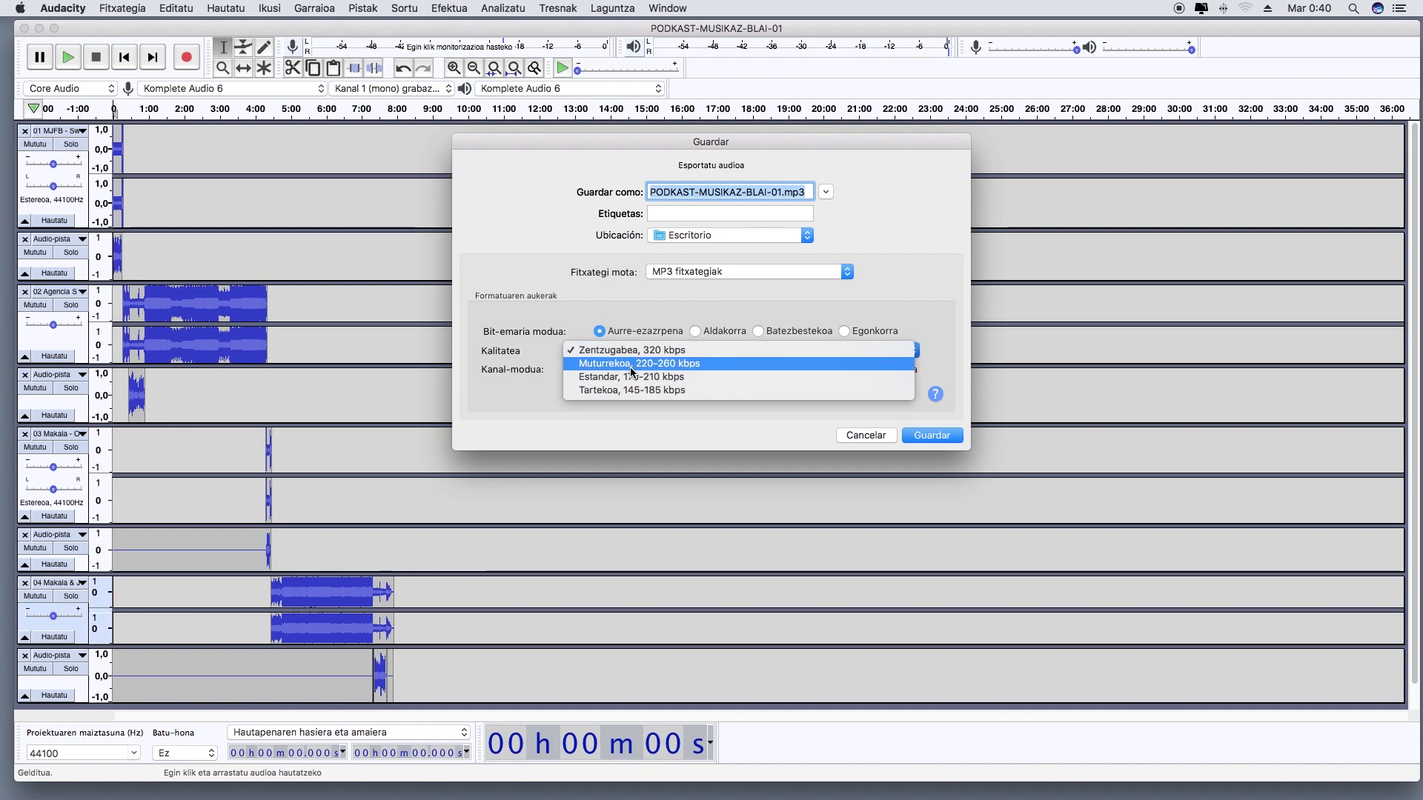
{"action": "left_click", "coordinate": [670, 352]}
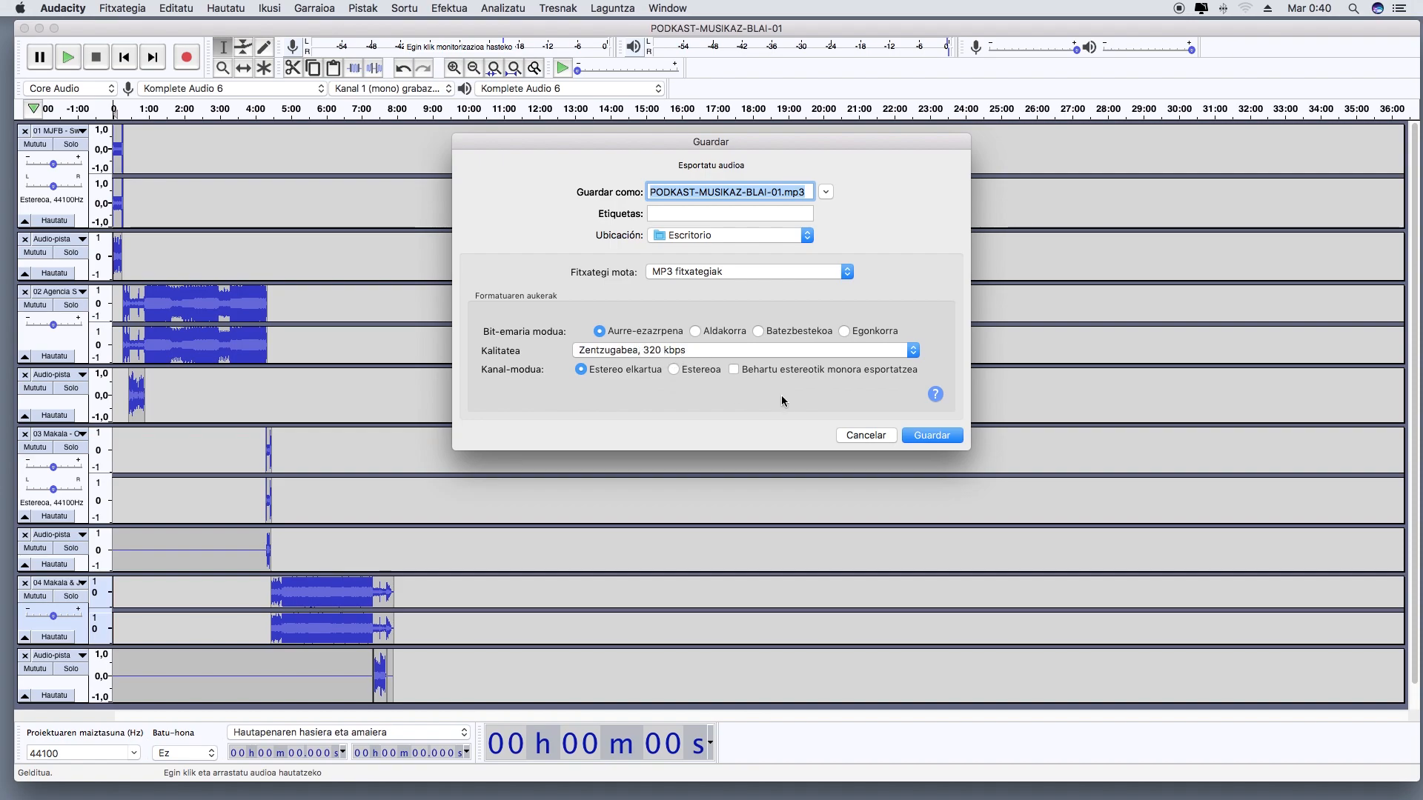
{"action": "left_click", "coordinate": [934, 437]}
{"action": "key", "text": "Return"}
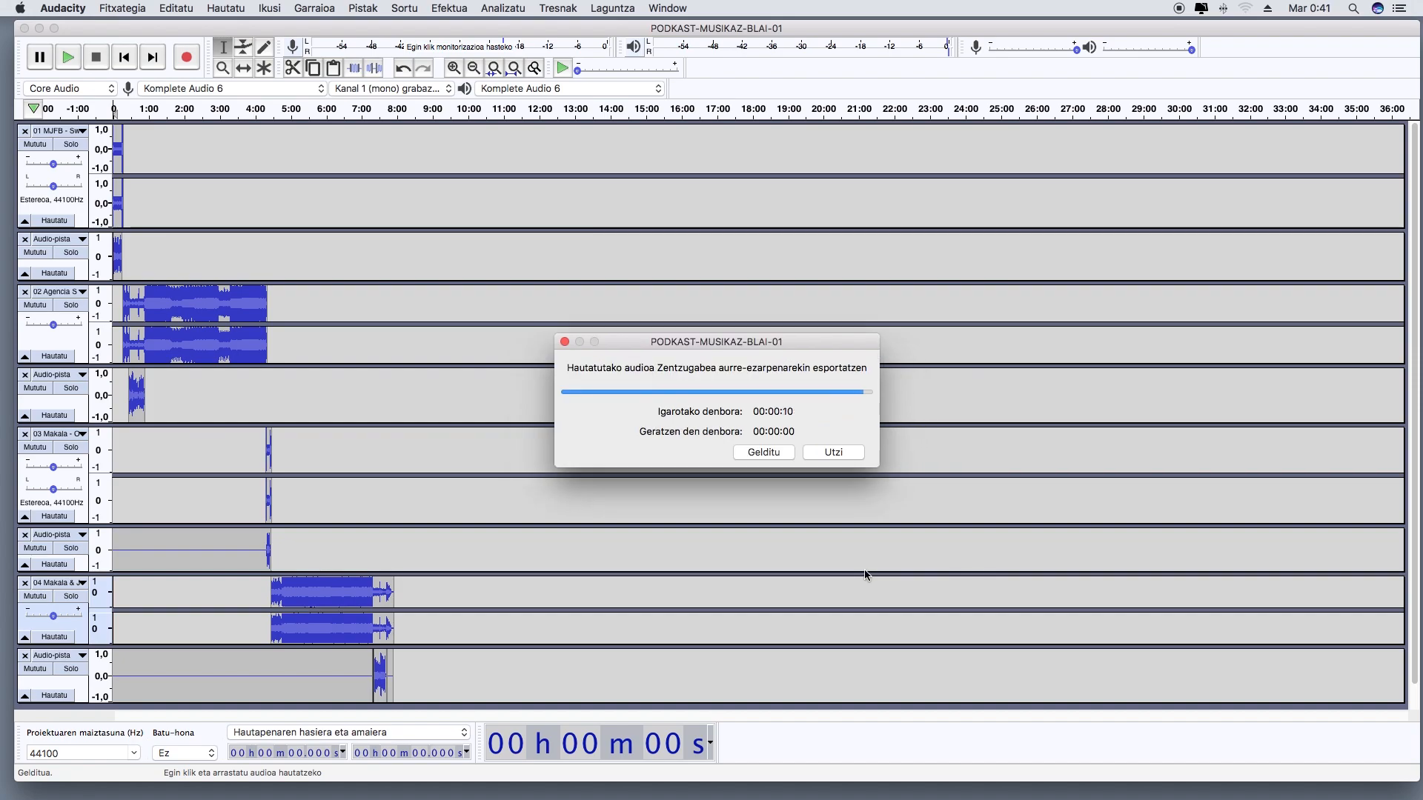
Switch to the Finder desktop and preview the exported PODKAST-MUSIKAZ-BLAI-01.mp3 with Quick Look
{"action": "left_click", "coordinate": [62, 8]}
{"action": "left_click", "coordinate": [85, 94]}
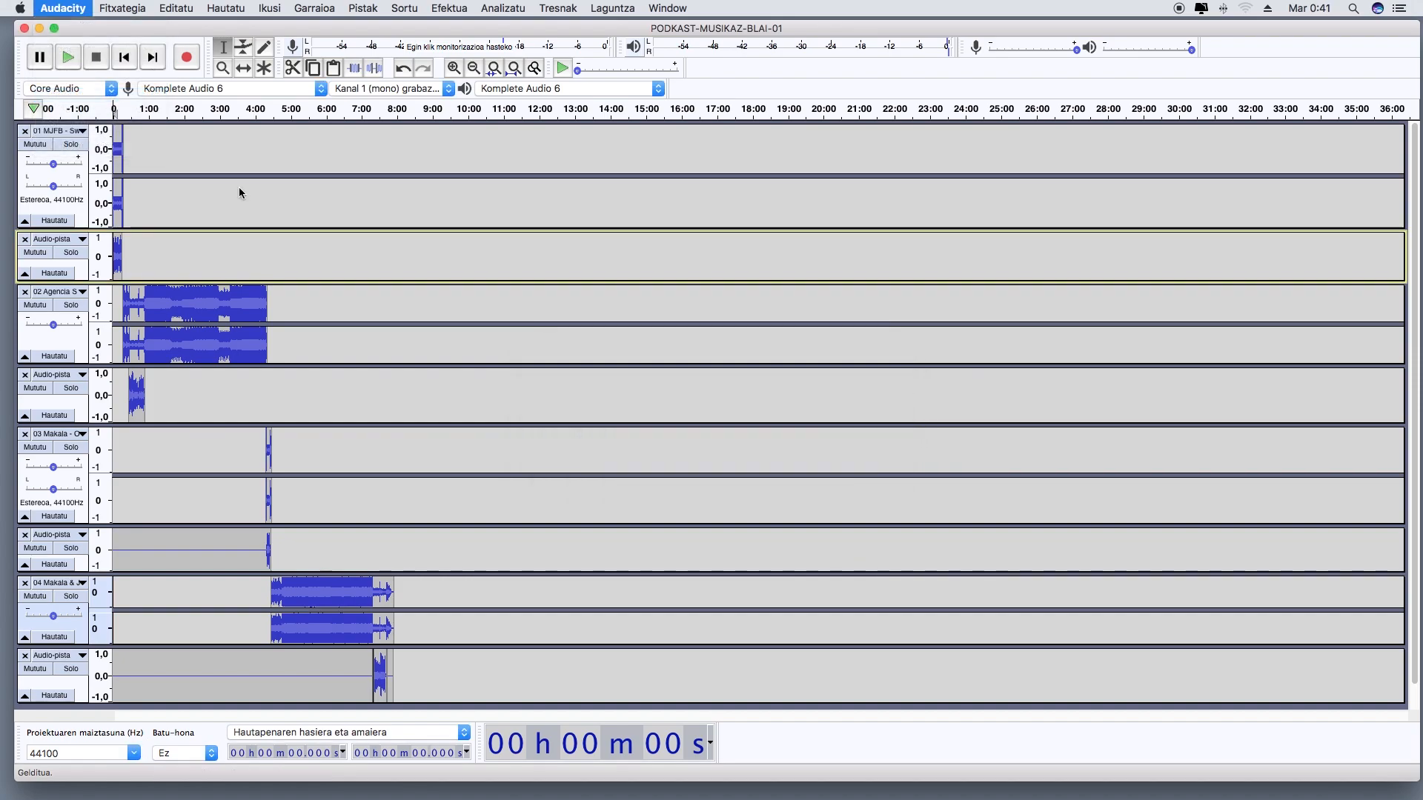
{"action": "left_click", "coordinate": [1287, 69]}
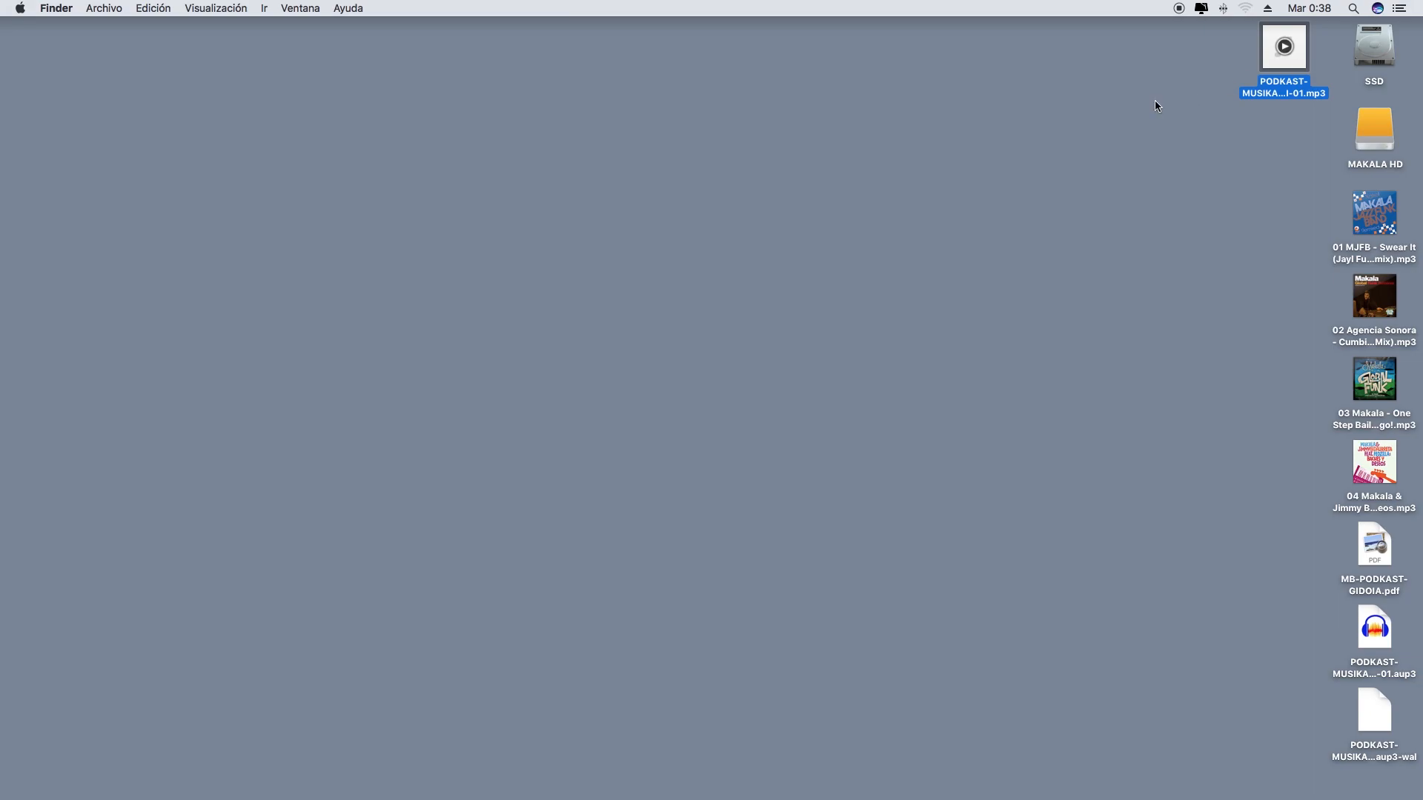
{"action": "key", "text": "space"}
{"action": "left_click_drag", "start_coordinate": [333, 317], "coordinate": [633, 266]}
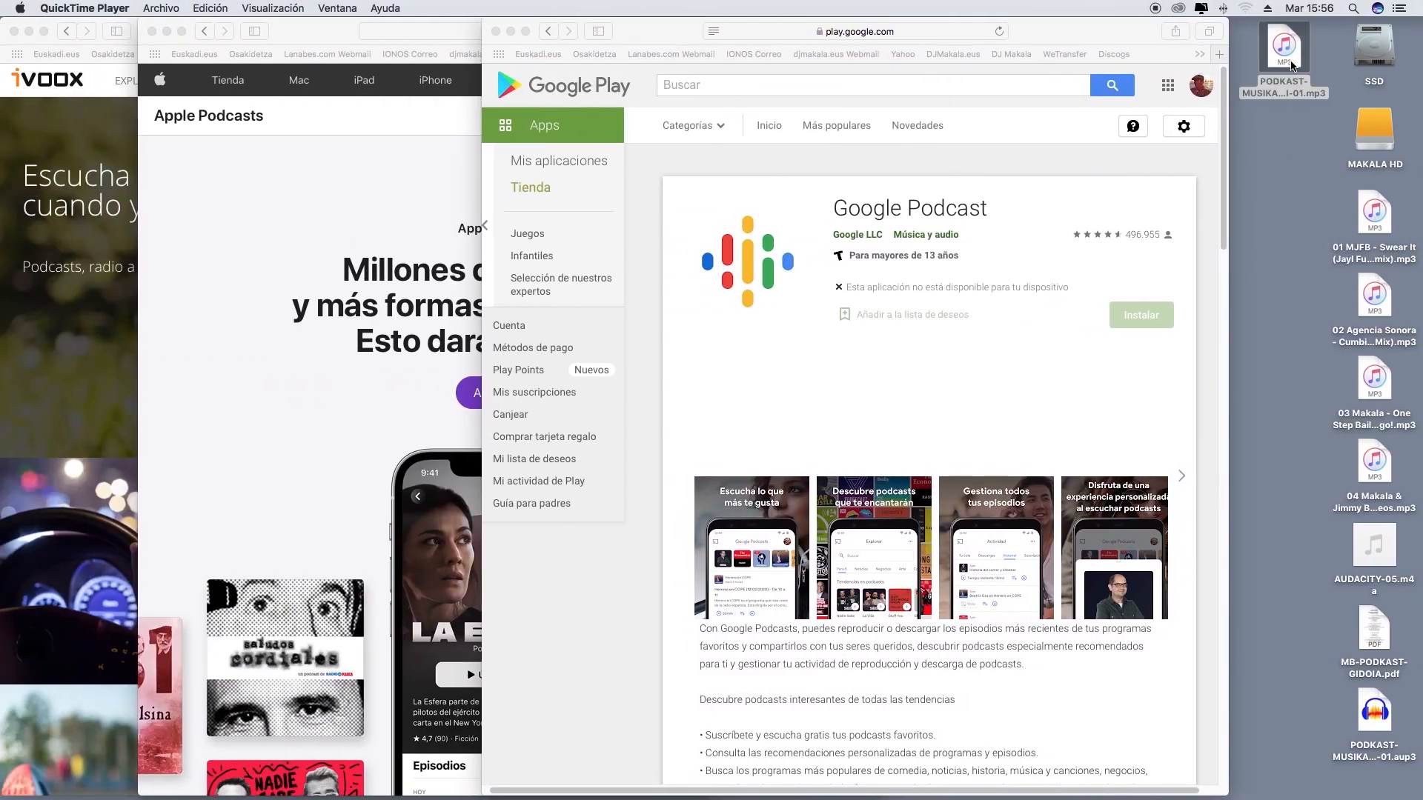
{"action": "left_click", "coordinate": [1291, 65]}
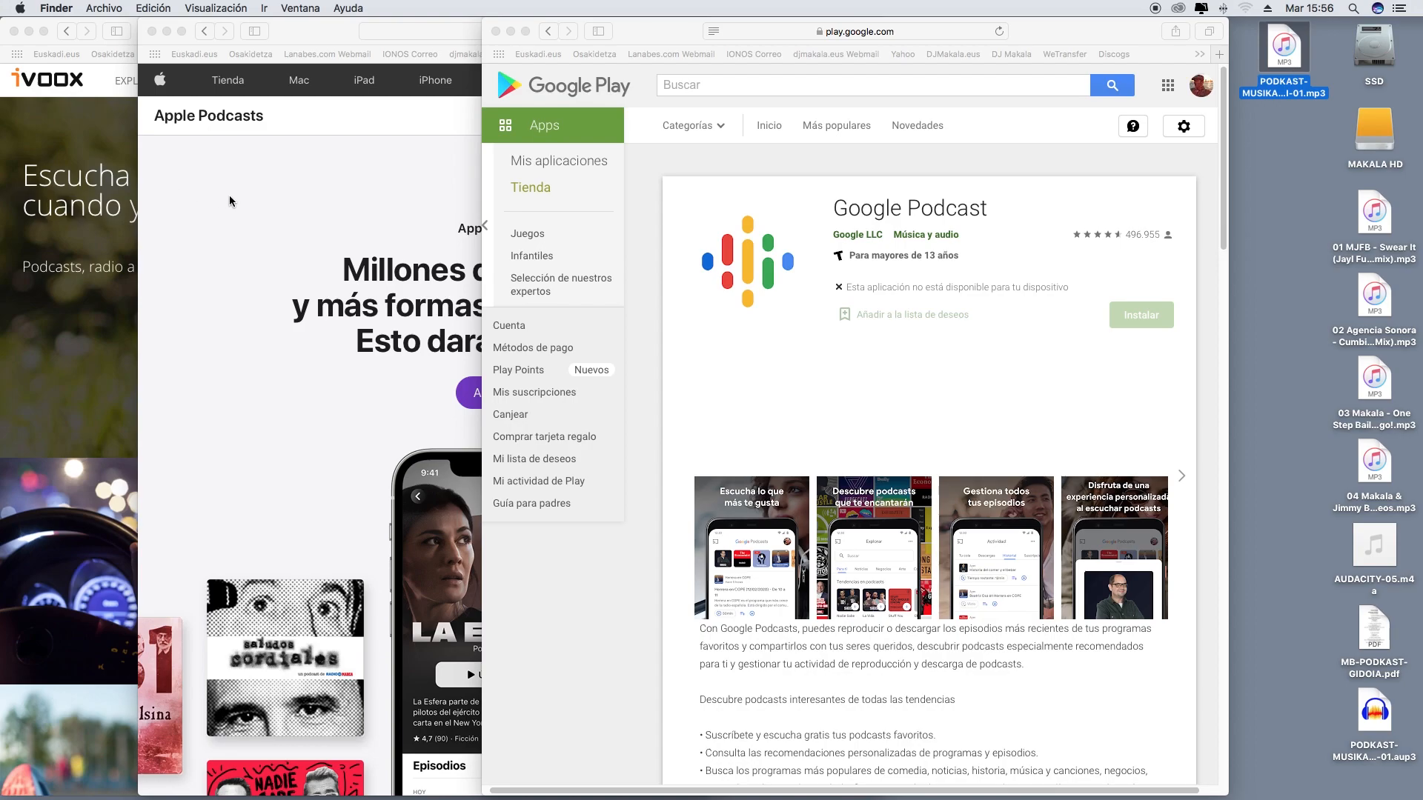
Switch to Safari and look over the open iVoox, Apple Podcasts and Google Podcast pages
{"action": "left_click", "coordinate": [78, 118]}
{"action": "left_click", "coordinate": [768, 331]}
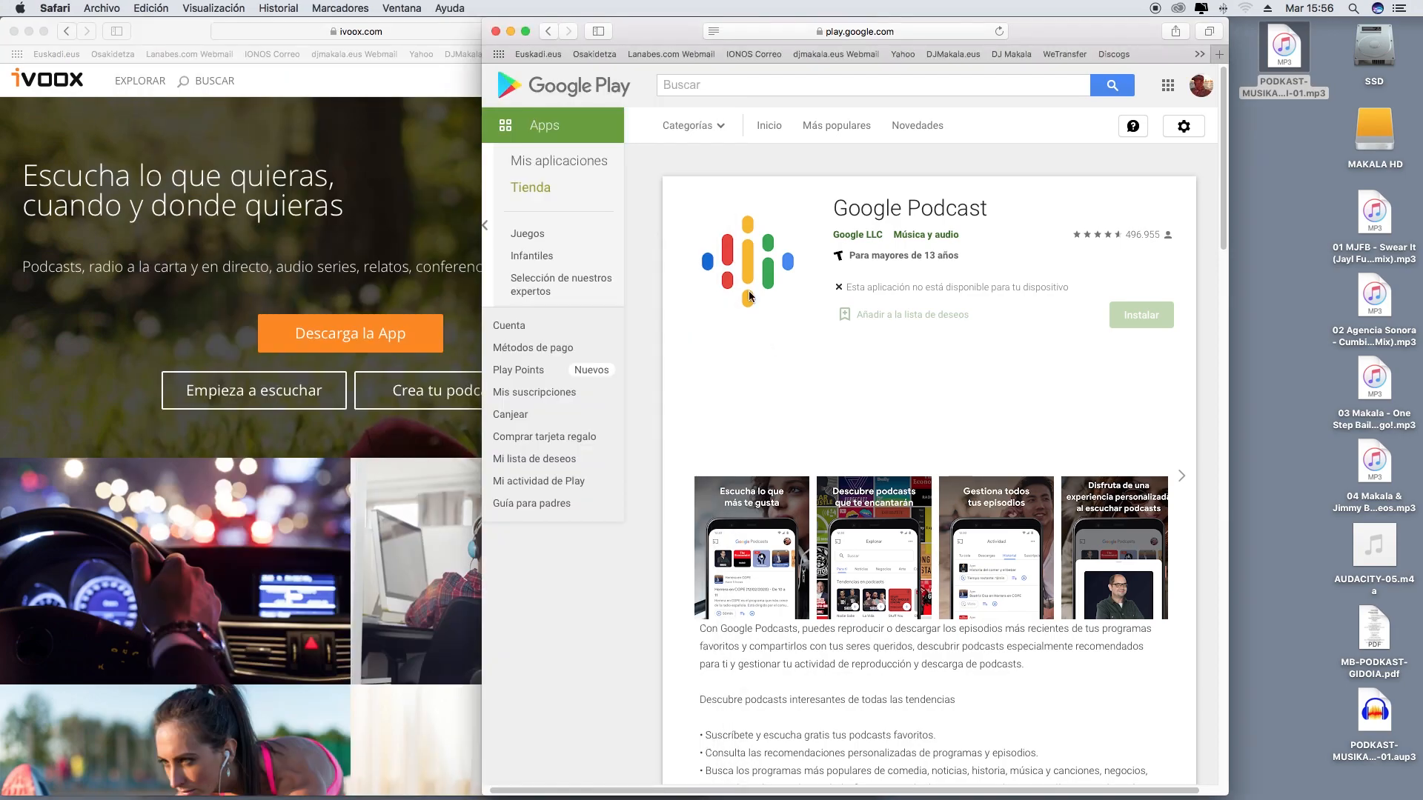
{"action": "left_click_drag", "start_coordinate": [631, 42], "coordinate": [575, 197]}
{"action": "left_click", "coordinate": [780, 147]}
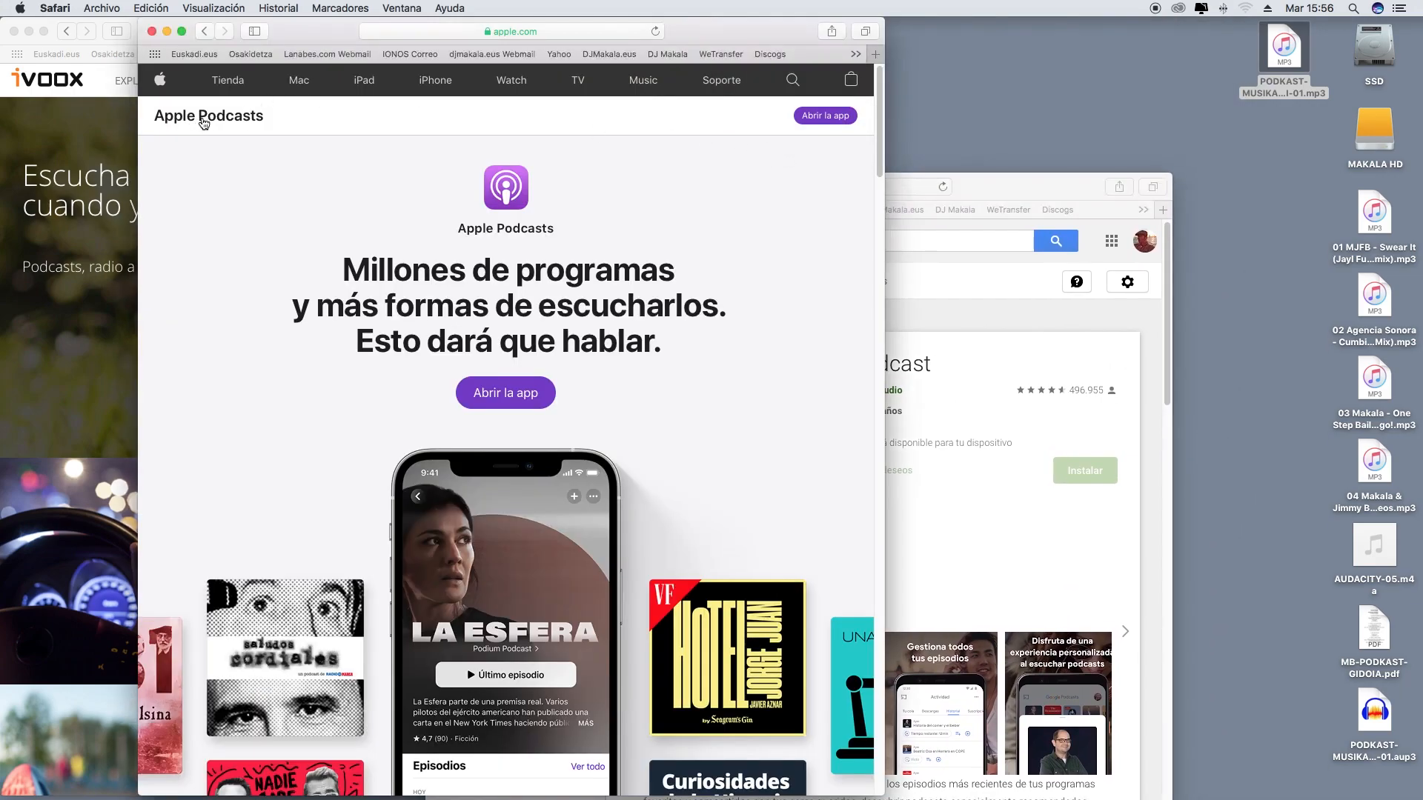
{"action": "left_click_drag", "start_coordinate": [1044, 199], "coordinate": [1060, 93]}
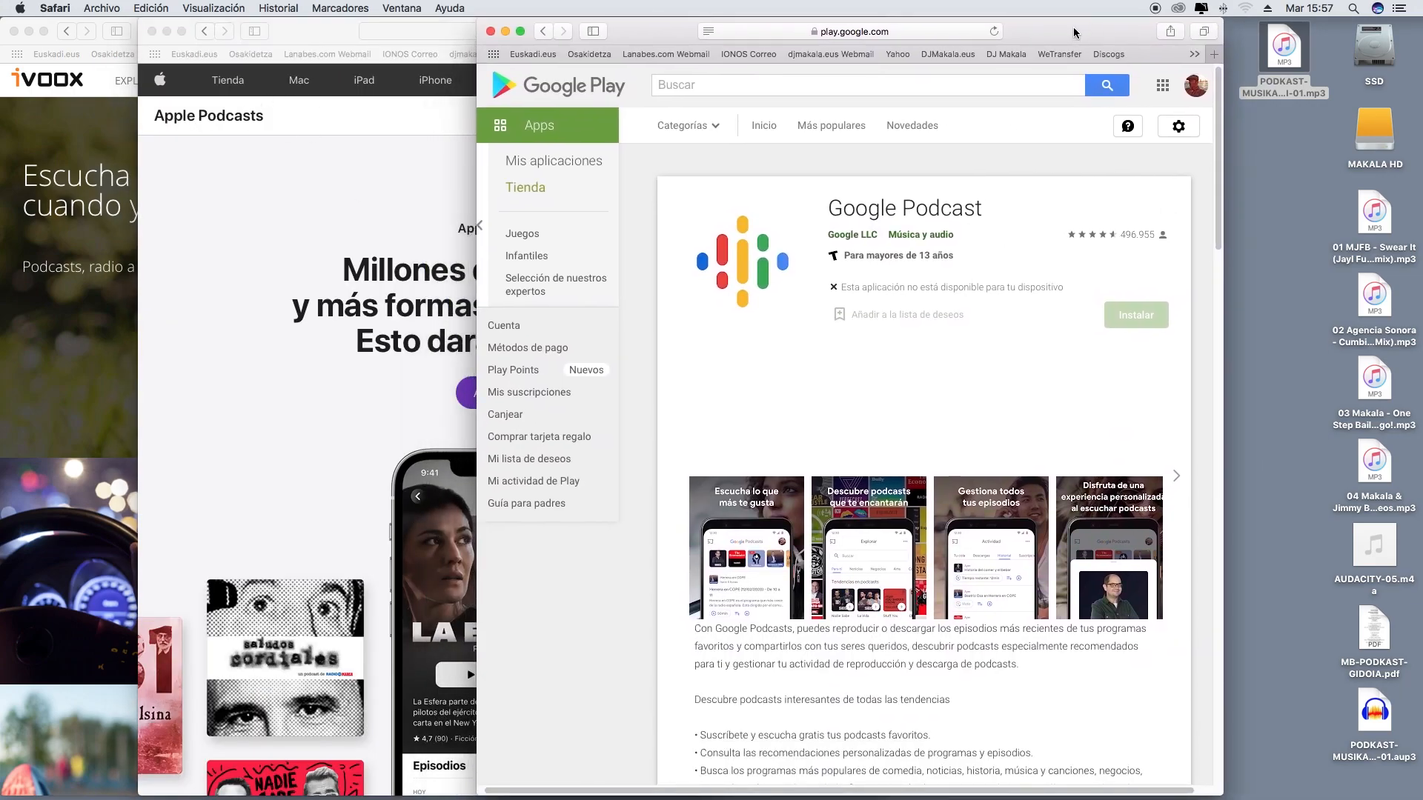